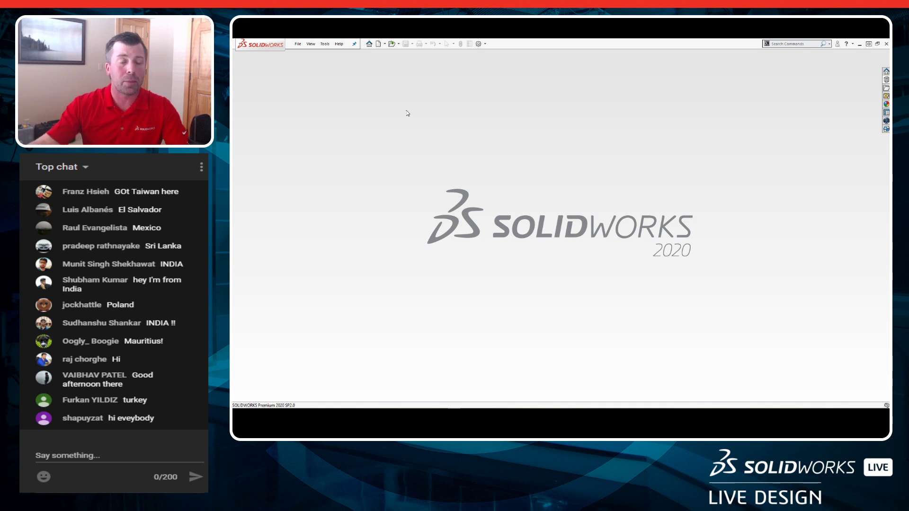
Open the Downstairs Office part from the recent documents.
{"action": "left_click", "coordinate": [296, 43]}
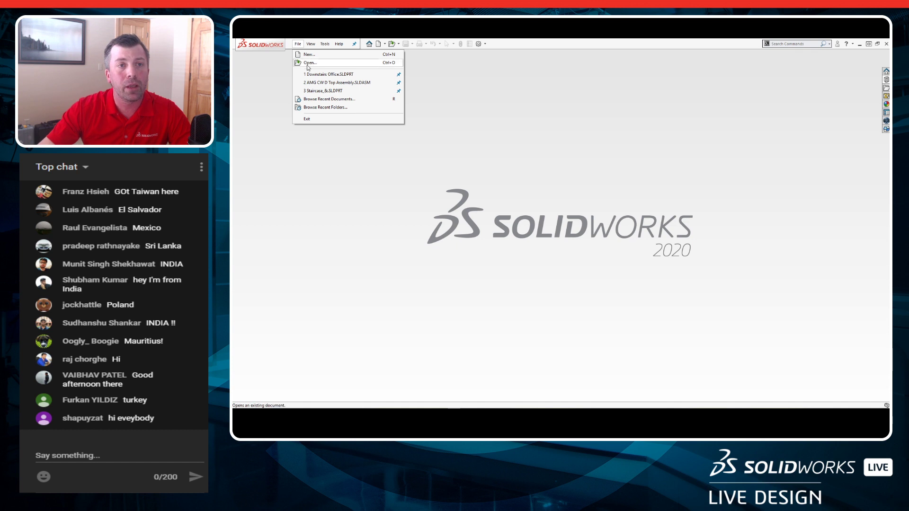
{"action": "mouse_move", "coordinate": [332, 75]}
{"action": "left_click", "coordinate": [509, 185]}
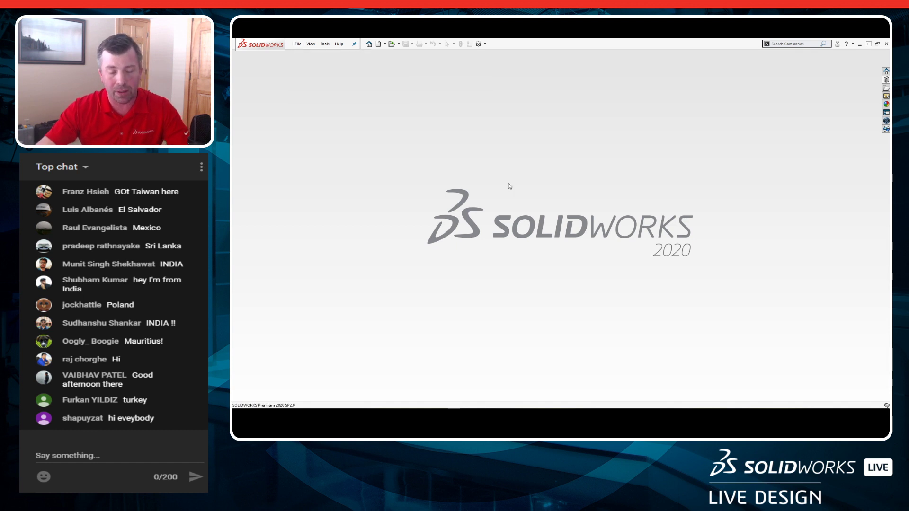
{"action": "key", "text": "r"}
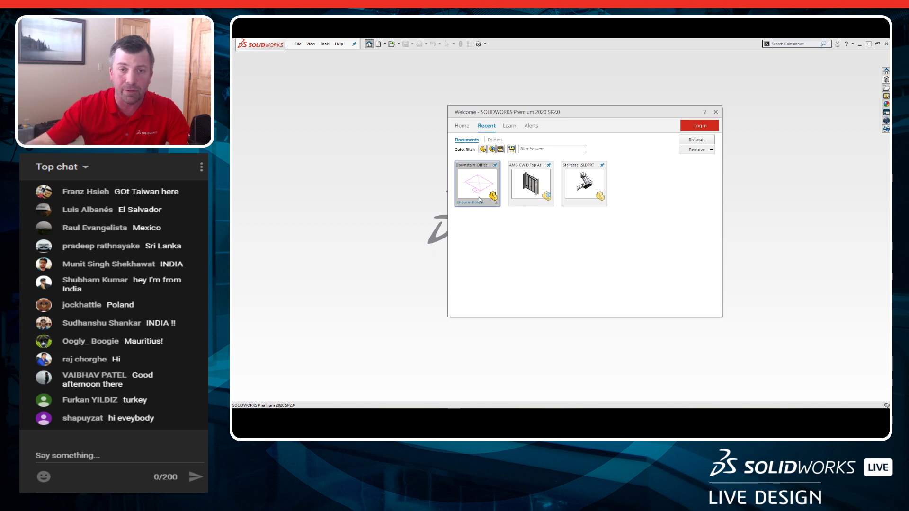
{"action": "left_click", "coordinate": [417, 175]}
{"action": "key", "text": "r"}
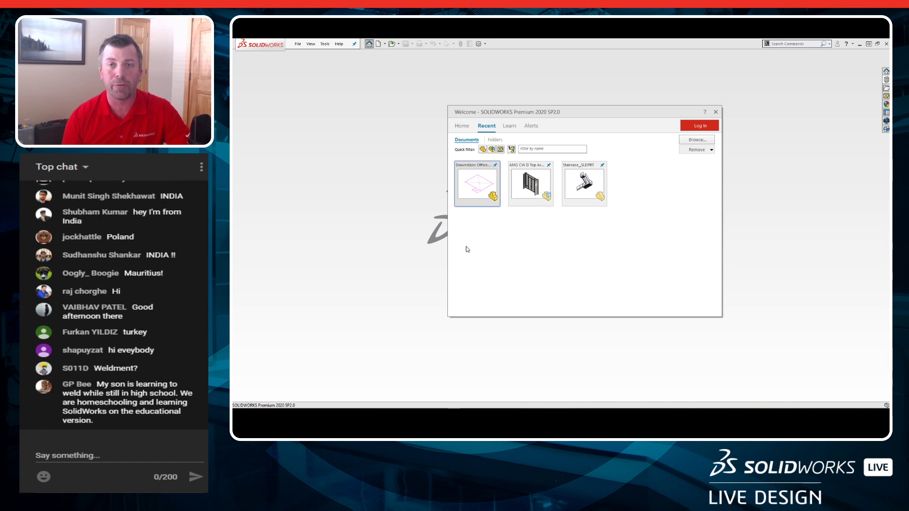
{"action": "left_click", "coordinate": [482, 181]}
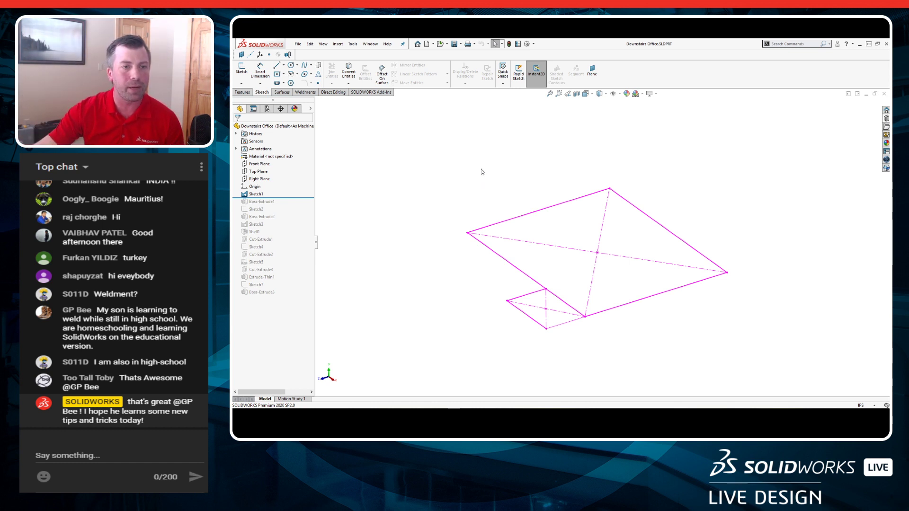
Roll the feature history forward stage by stage from Sketch1 through Boss-Extrude1, Sketch2 and Boss-Extrude2 to Shell1.
{"action": "left_click_drag", "start_coordinate": [299, 198], "coordinate": [295, 204]}
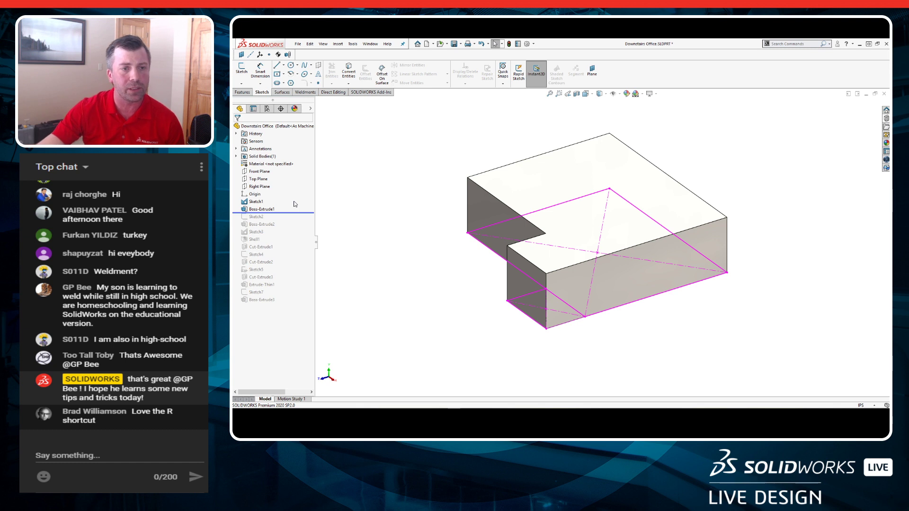
{"action": "left_click_drag", "start_coordinate": [299, 213], "coordinate": [297, 221]}
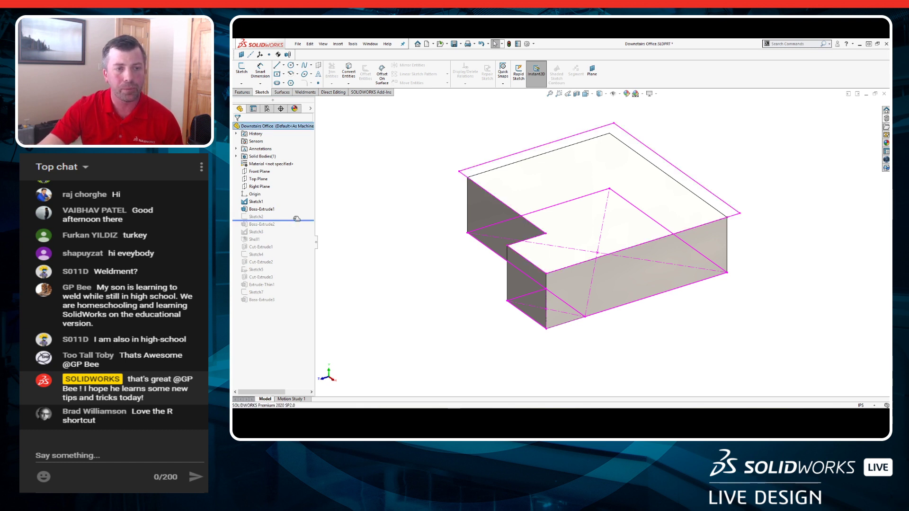
{"action": "middle_click_drag", "start_coordinate": [420, 195], "coordinate": [472, 230]}
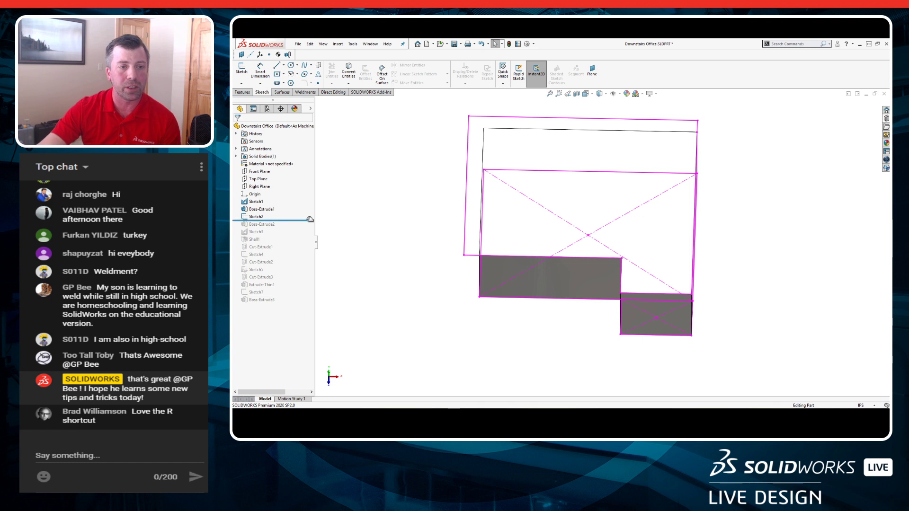
{"action": "left_click_drag", "start_coordinate": [312, 220], "coordinate": [316, 229]}
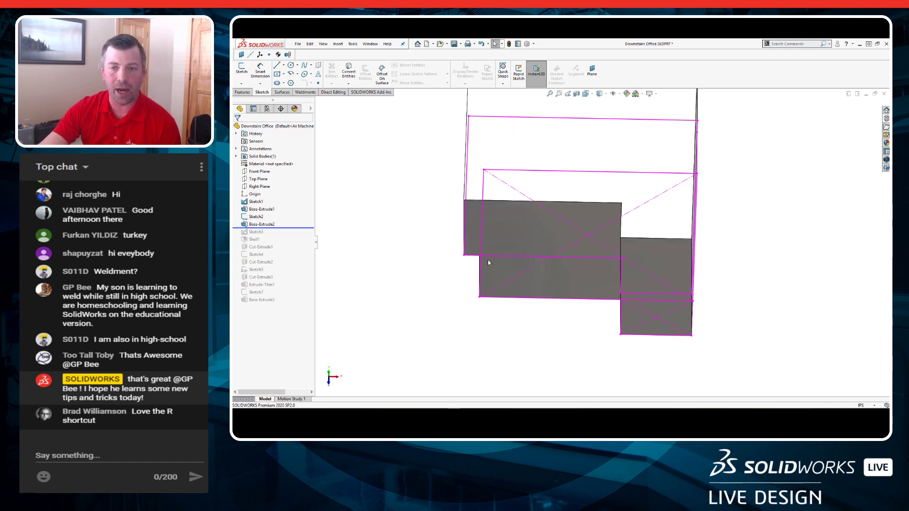
{"action": "scroll", "coordinate": [592, 207], "scroll_direction": "up", "scroll_amount": 3}
{"action": "middle_click_drag", "start_coordinate": [594, 205], "coordinate": [529, 174]}
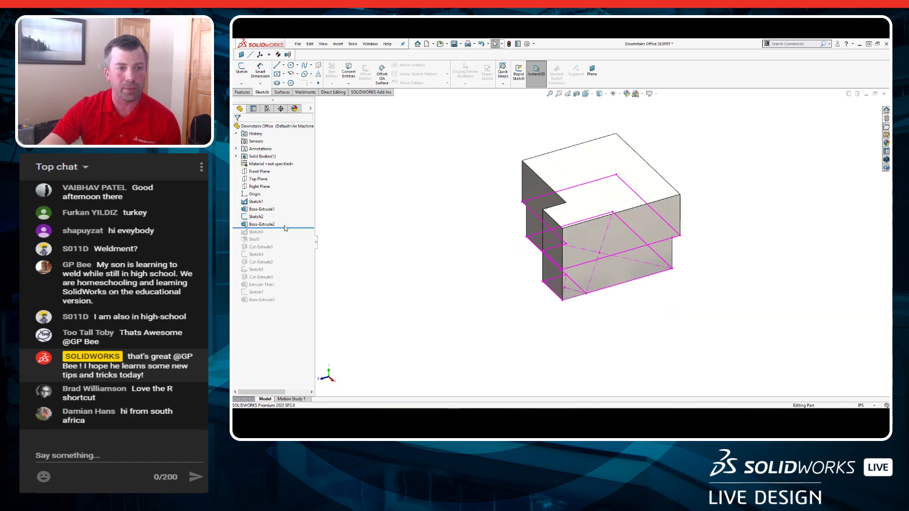
{"action": "left_click_drag", "start_coordinate": [286, 227], "coordinate": [285, 242]}
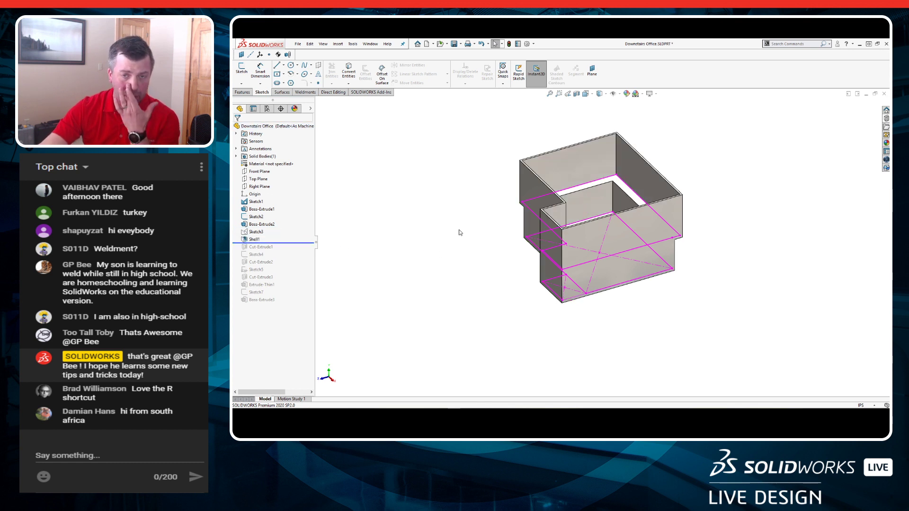
{"action": "scroll", "coordinate": [645, 178], "scroll_direction": "down", "scroll_amount": 2}
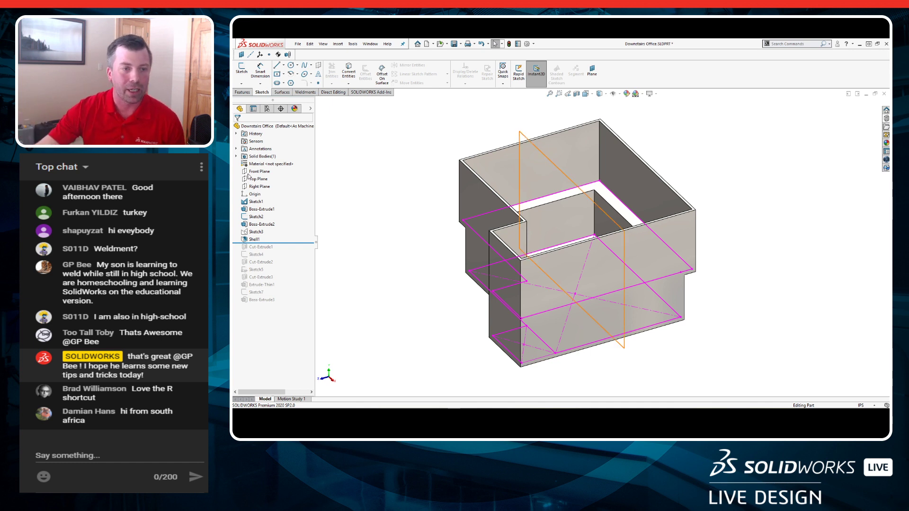
Open the Shell1 feature definition to review its thickness, removed face and Shell outward option, and close it without changes.
{"action": "right_click", "coordinate": [250, 244]}
{"action": "right_click", "coordinate": [251, 240]}
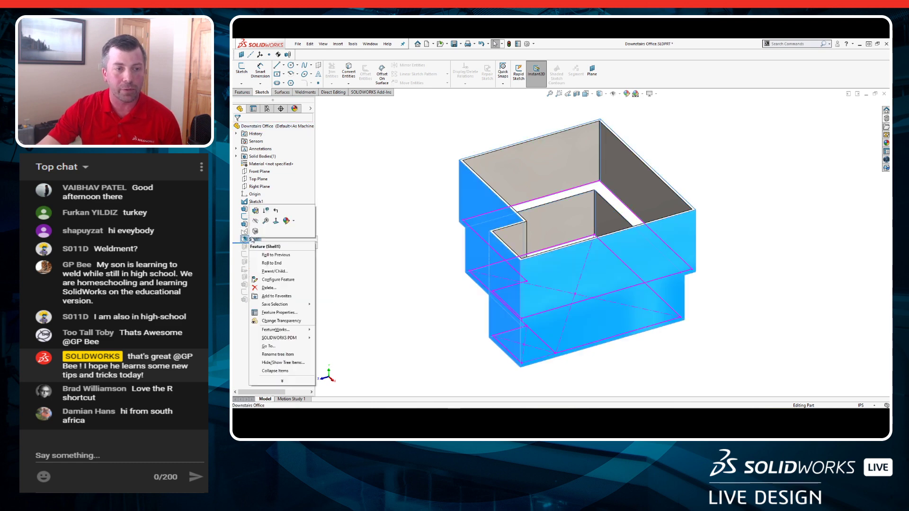
{"action": "left_click", "coordinate": [263, 214]}
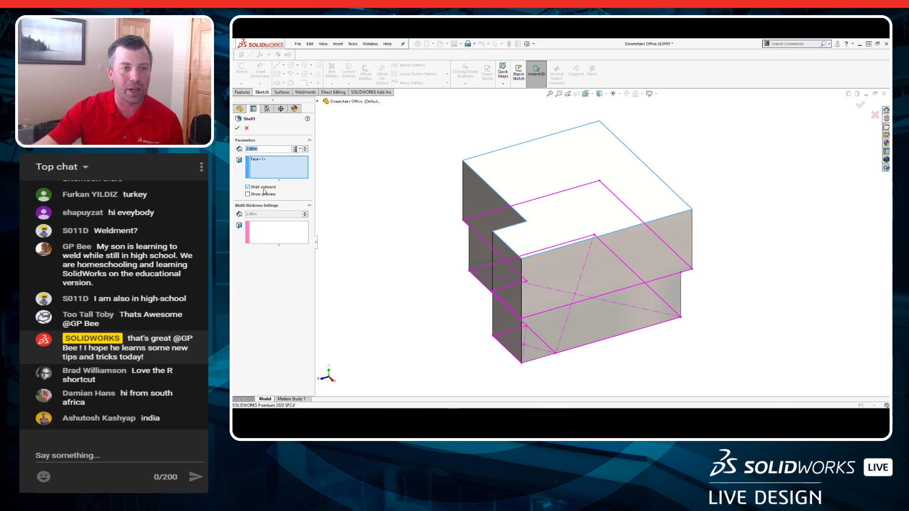
{"action": "left_click", "coordinate": [237, 128]}
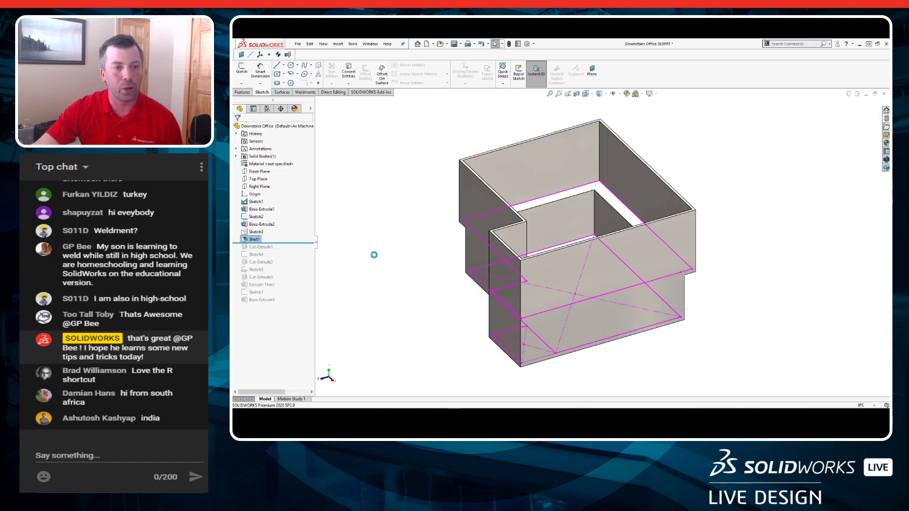
Switch the display state to Base Sketch Off and roll the feature history forward to the end of the part.
{"action": "left_click", "coordinate": [311, 109]}
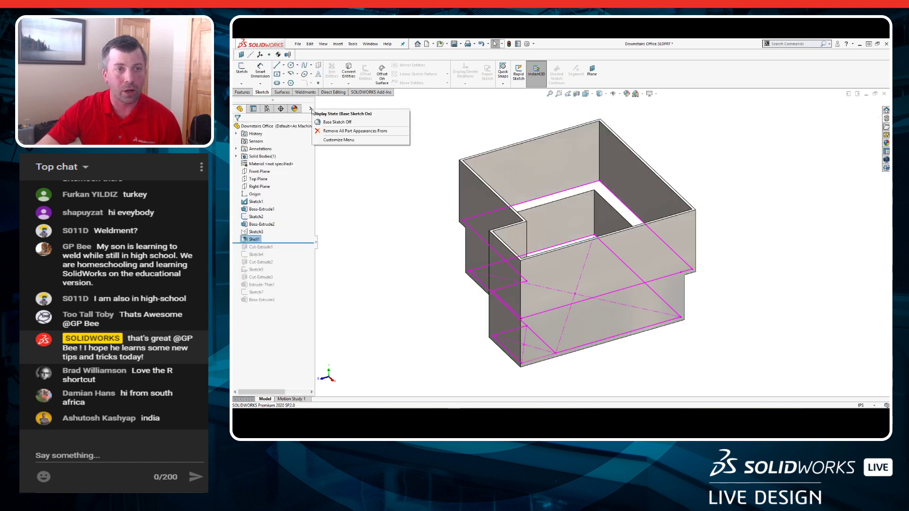
{"action": "left_click", "coordinate": [337, 123]}
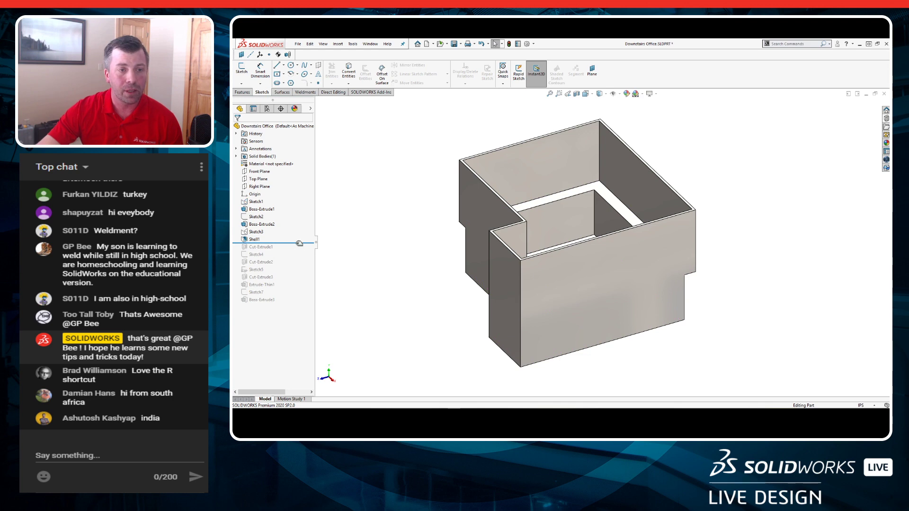
{"action": "left_click_drag", "start_coordinate": [300, 243], "coordinate": [299, 304]}
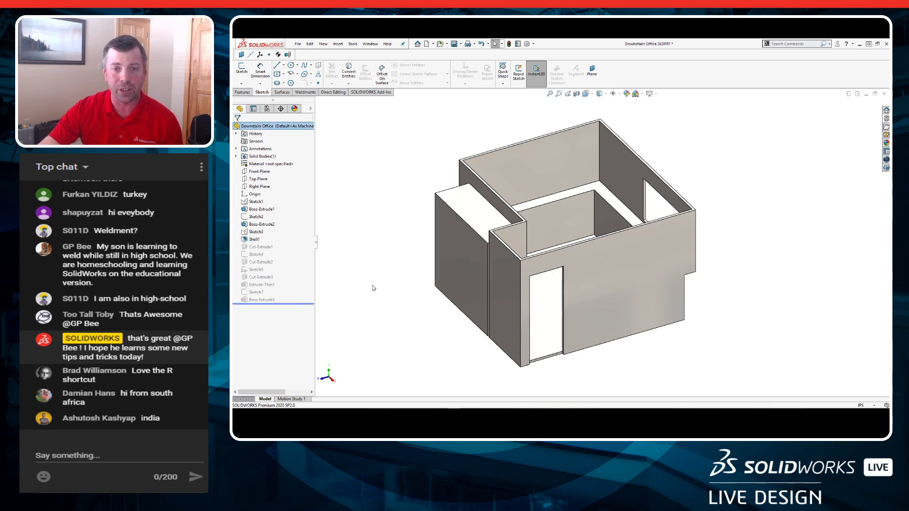
{"action": "middle_click_drag", "start_coordinate": [400, 258], "coordinate": [413, 275]}
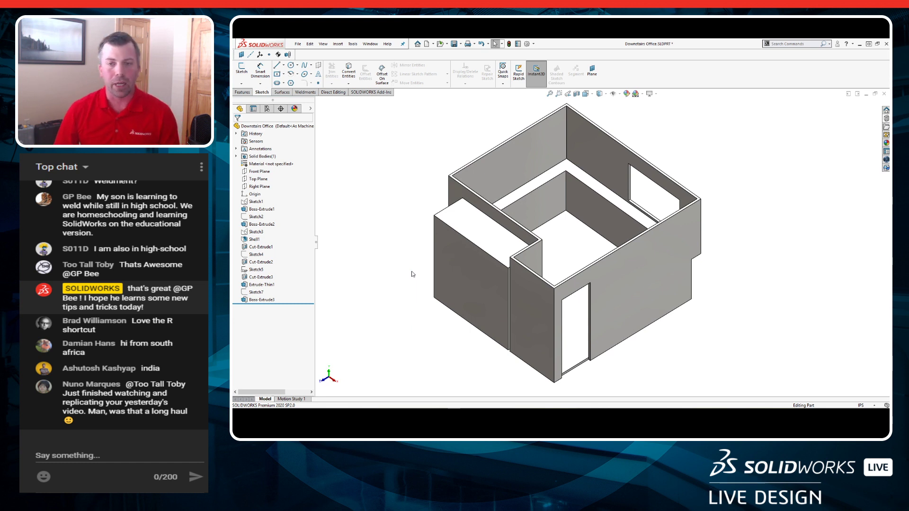
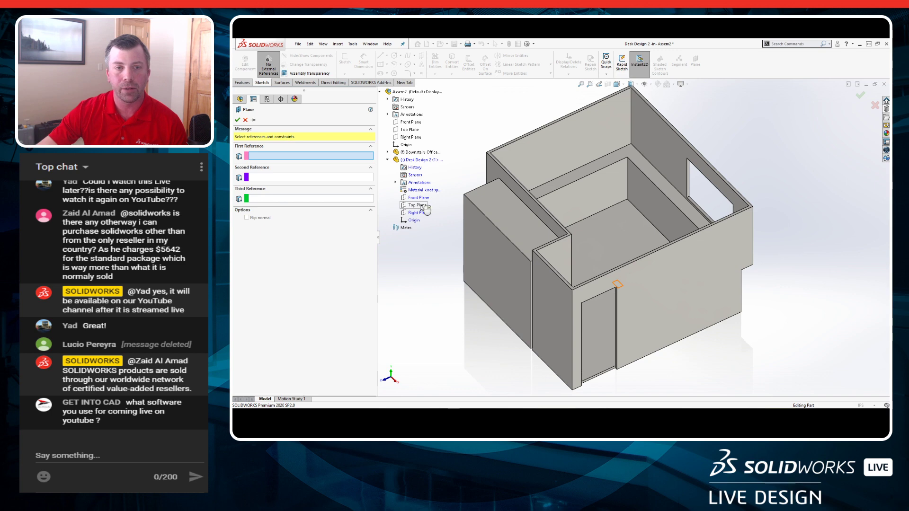
Create a reference plane offset 29 in from the Top Plane of the Desk Design 2 part.
{"action": "left_click", "coordinate": [421, 207]}
{"action": "middle_click_drag", "start_coordinate": [628, 286], "coordinate": [607, 312]}
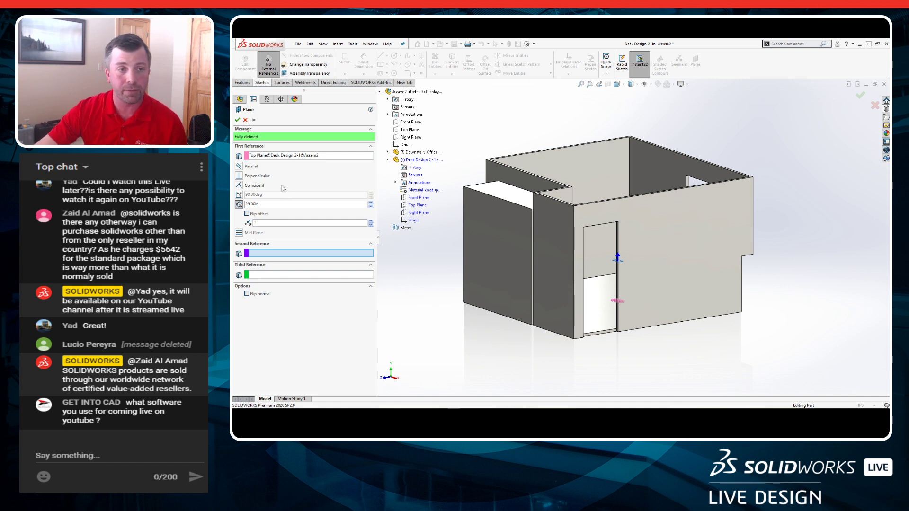
{"action": "left_click_drag", "start_coordinate": [271, 205], "coordinate": [236, 206]}
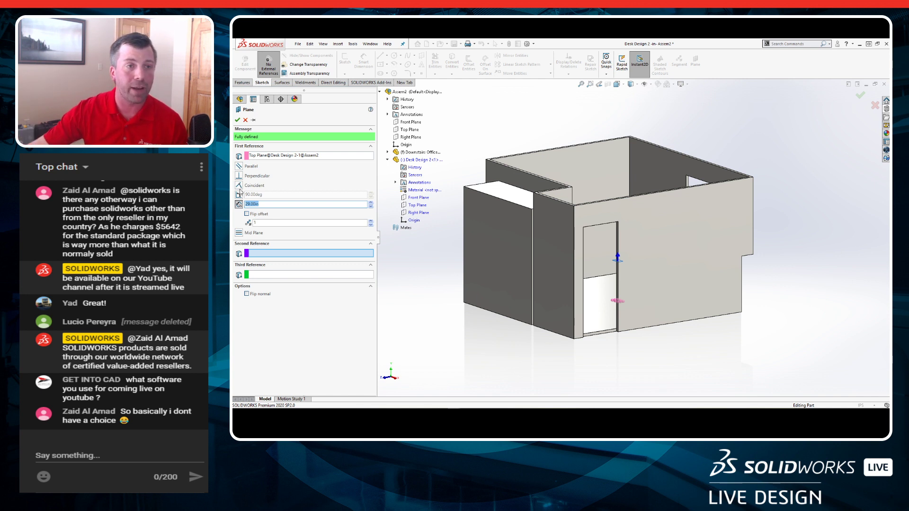
{"action": "left_click", "coordinate": [238, 119]}
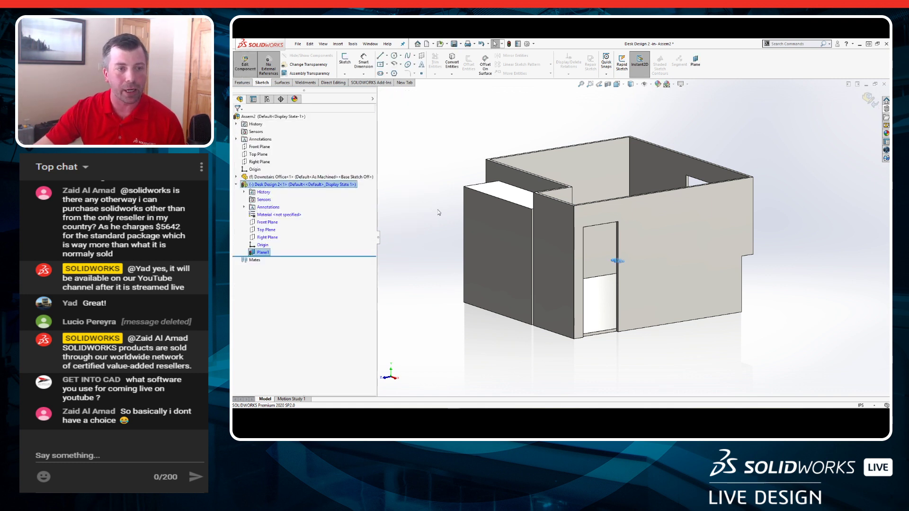
{"action": "middle_click_drag", "start_coordinate": [456, 195], "coordinate": [427, 248]}
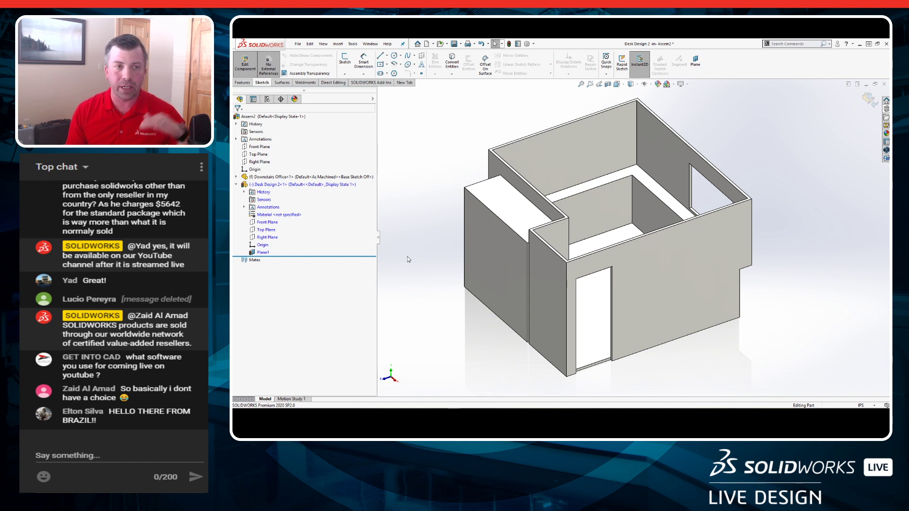
{"action": "left_click", "coordinate": [583, 306]}
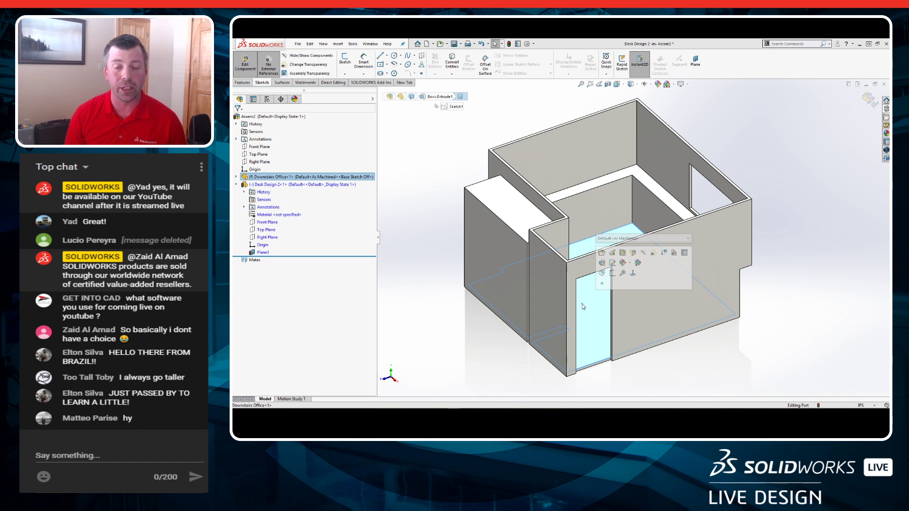
{"action": "left_click", "coordinate": [449, 168]}
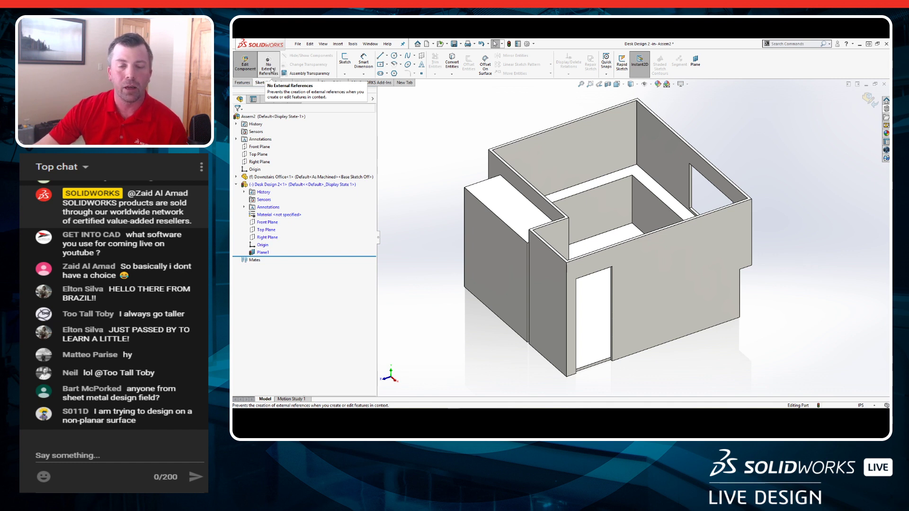
{"action": "left_click", "coordinate": [269, 68]}
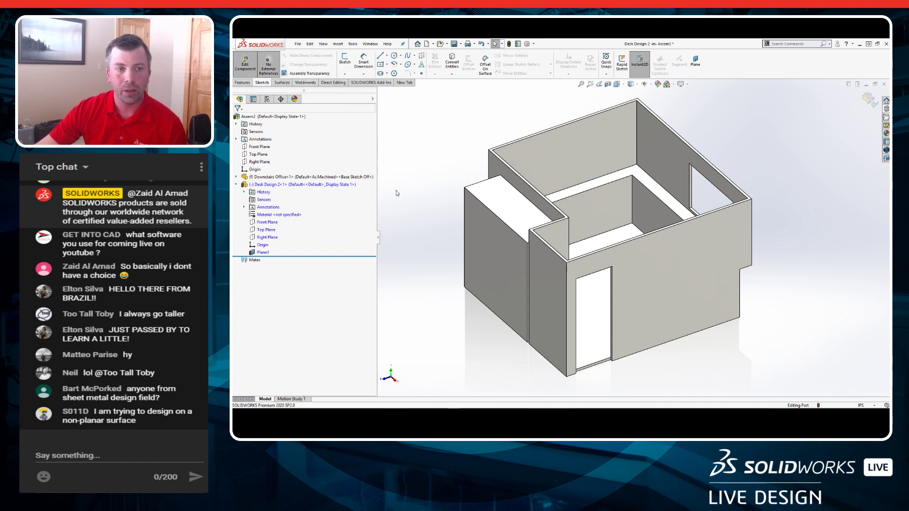
View the desk part's Plane1 straight on and enlarge its displayed boundary across more of the office floor.
{"action": "left_click", "coordinate": [264, 252]}
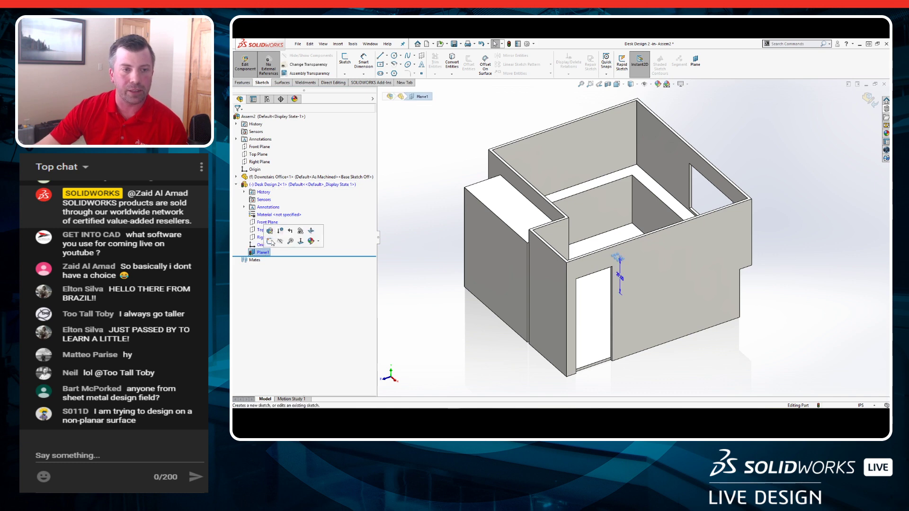
{"action": "left_click", "coordinate": [299, 244]}
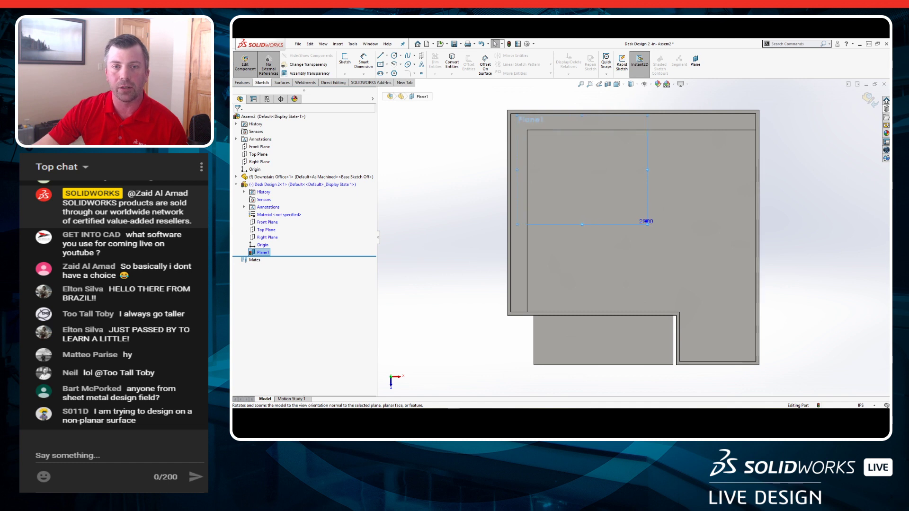
{"action": "left_click_drag", "start_coordinate": [648, 224], "coordinate": [697, 261]}
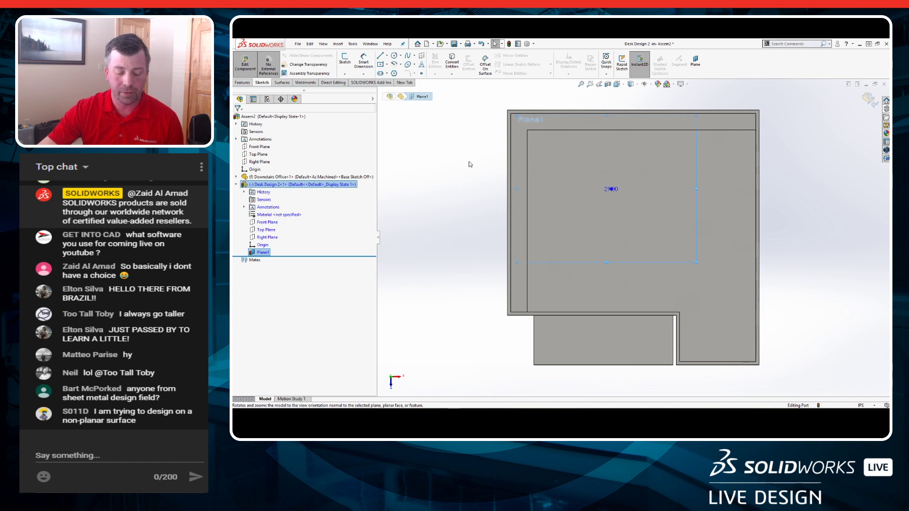
Start a new sketch on Plane1 of the Desk Design 2 part.
{"action": "key", "text": "s"}
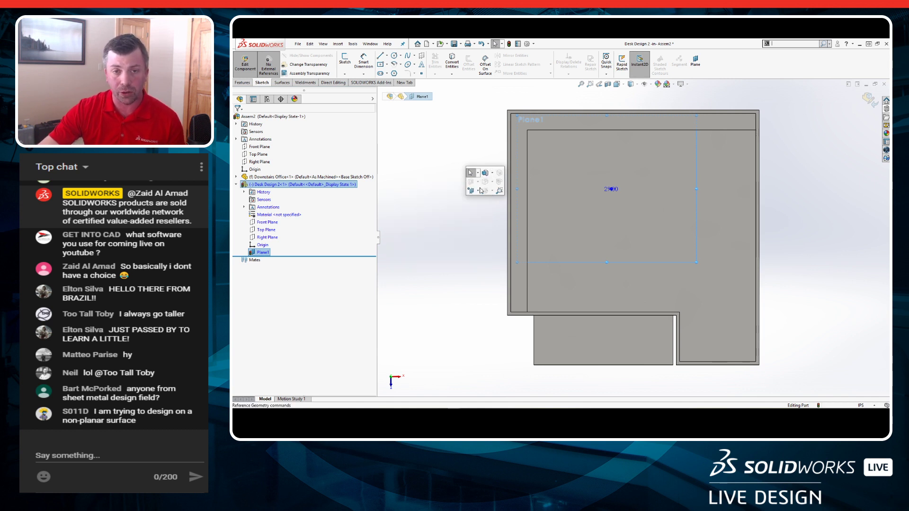
{"action": "left_click", "coordinate": [464, 261]}
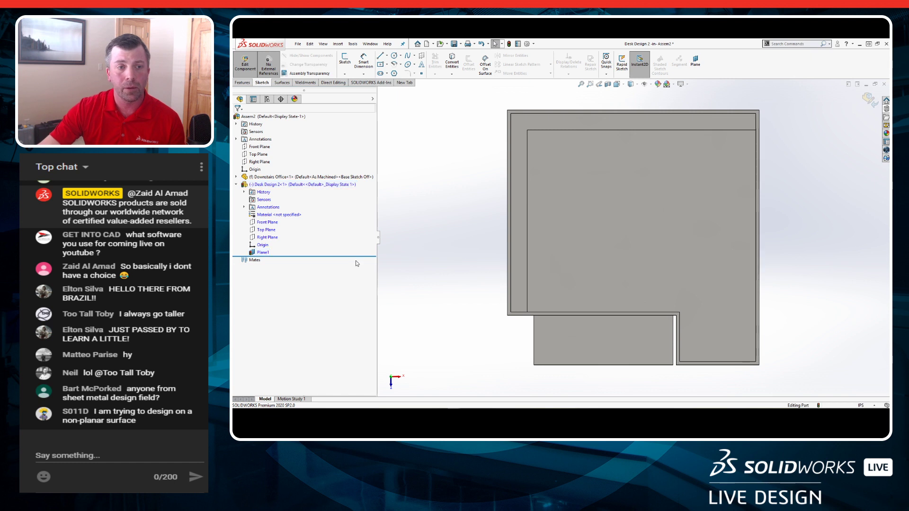
{"action": "right_click", "coordinate": [261, 252]}
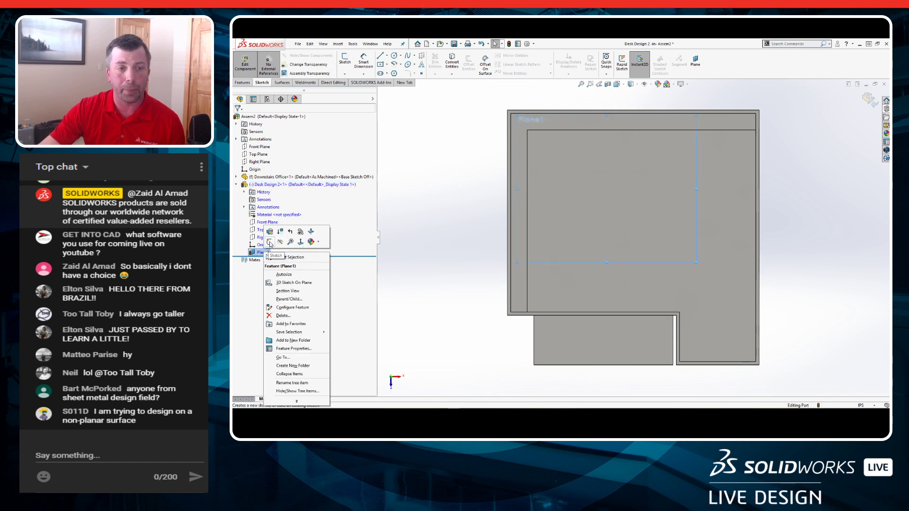
{"action": "left_click", "coordinate": [270, 243]}
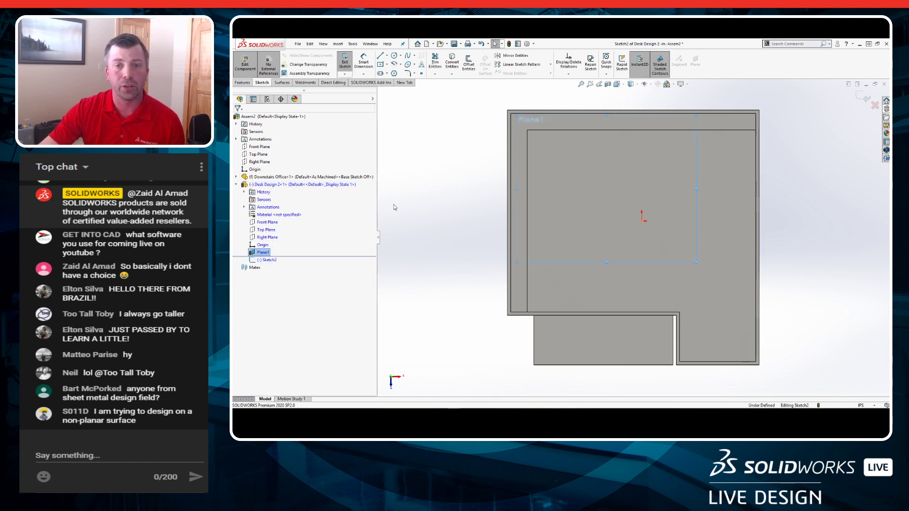
Bring up the sketch shortcut bar and look at its Customize option without changing anything.
{"action": "key", "text": "s"}
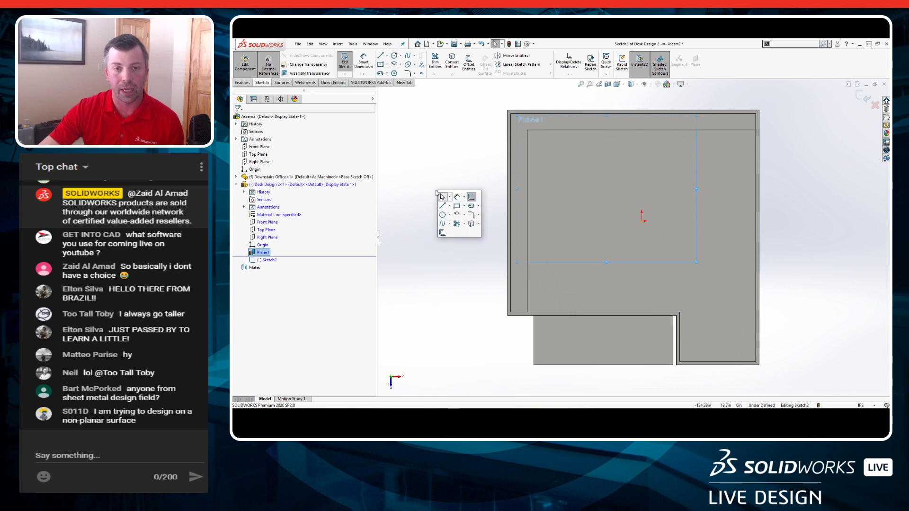
{"action": "right_click", "coordinate": [476, 234]}
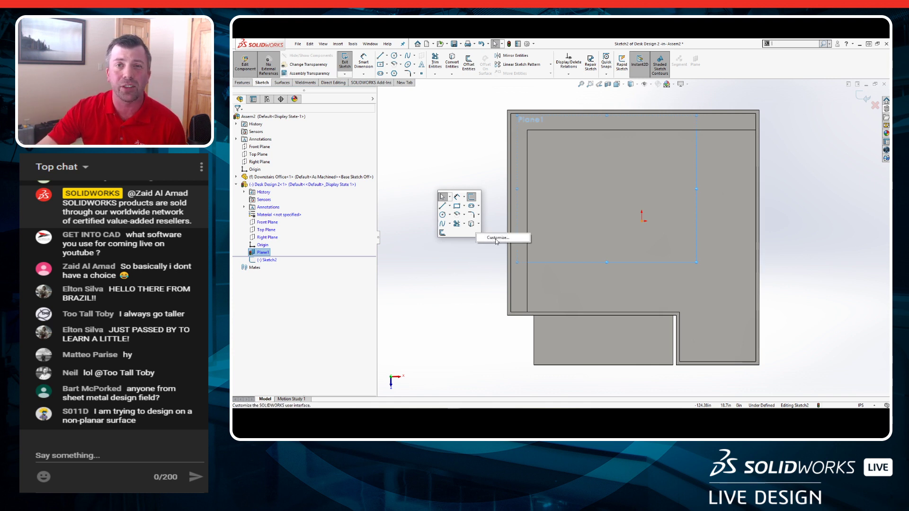
{"action": "left_click", "coordinate": [466, 240]}
{"action": "left_click", "coordinate": [469, 244]}
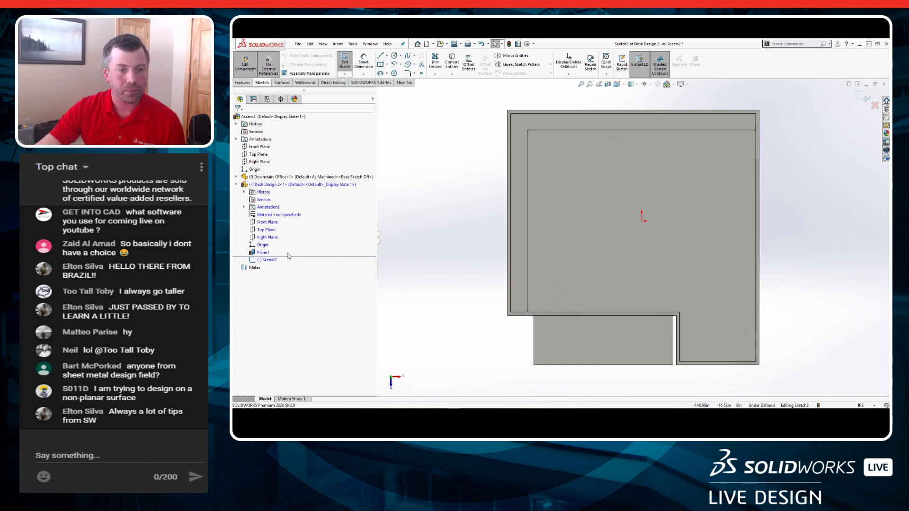
Sketch a corner rectangle about 28 in wide and 44 in deep near the left wall of the office.
{"action": "key", "text": "s"}
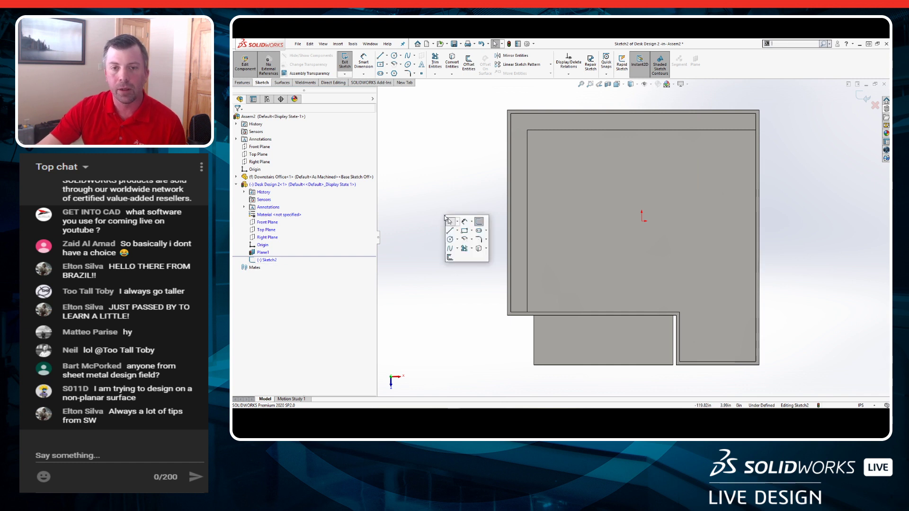
{"action": "left_click", "coordinate": [465, 231]}
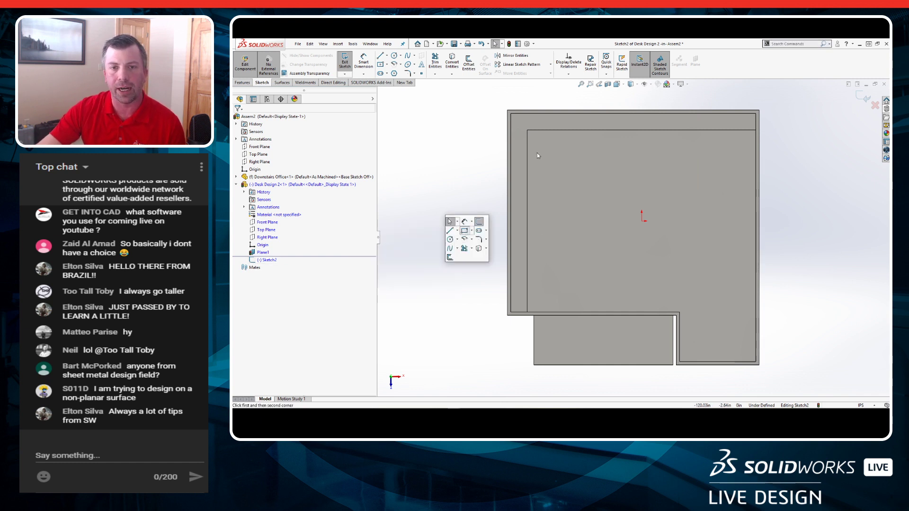
{"action": "left_click", "coordinate": [533, 176]}
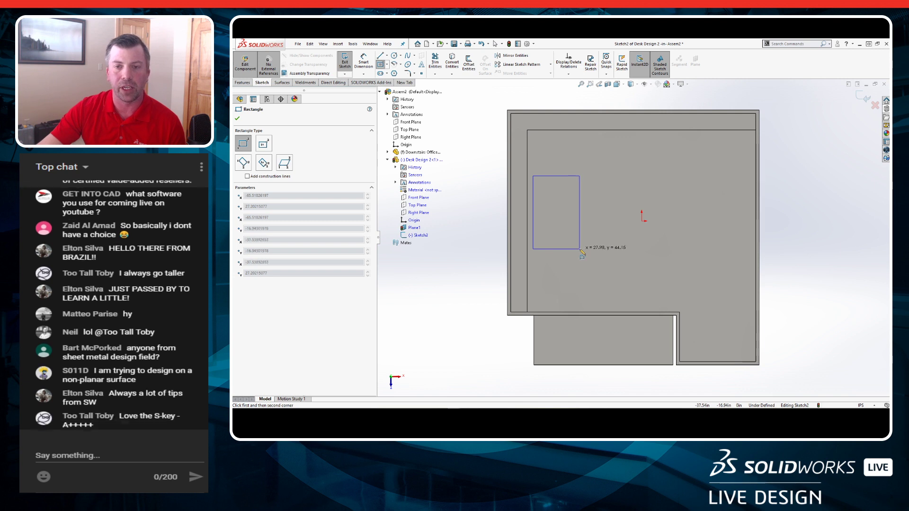
{"action": "left_click", "coordinate": [579, 249]}
Sketch a rectangle about 124 by 27 in along the upper wall, touching the first rectangle, and pull their shared inner corner slightly inward.
{"action": "left_click", "coordinate": [533, 131]}
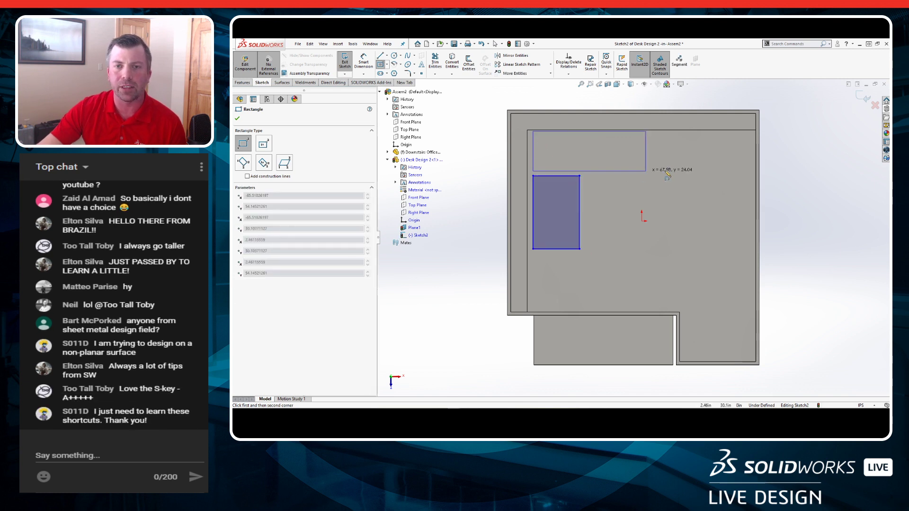
{"action": "left_click", "coordinate": [738, 175]}
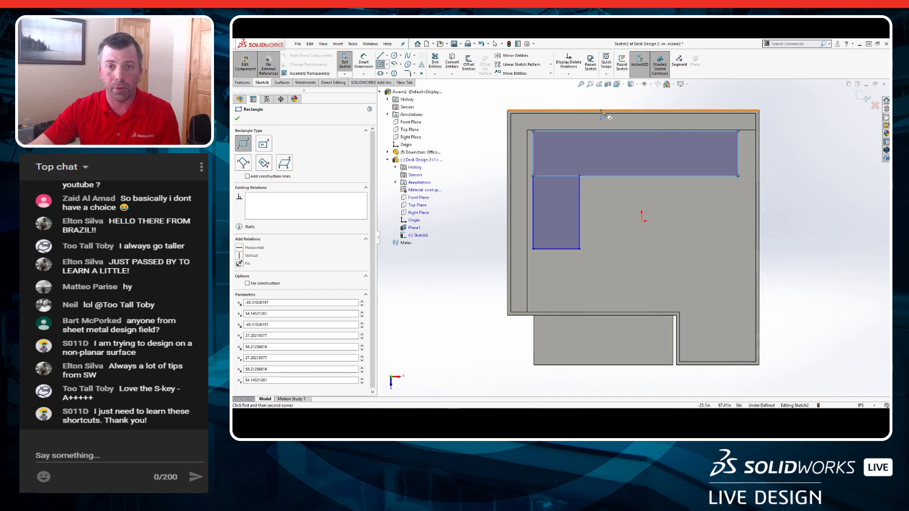
{"action": "key", "text": "Escape"}
{"action": "mouse_move", "coordinate": [583, 177]}
{"action": "left_mouse_down"}
{"action": "mouse_move", "coordinate": [591, 192]}
{"action": "mouse_move", "coordinate": [577, 175]}
{"action": "left_mouse_up"}
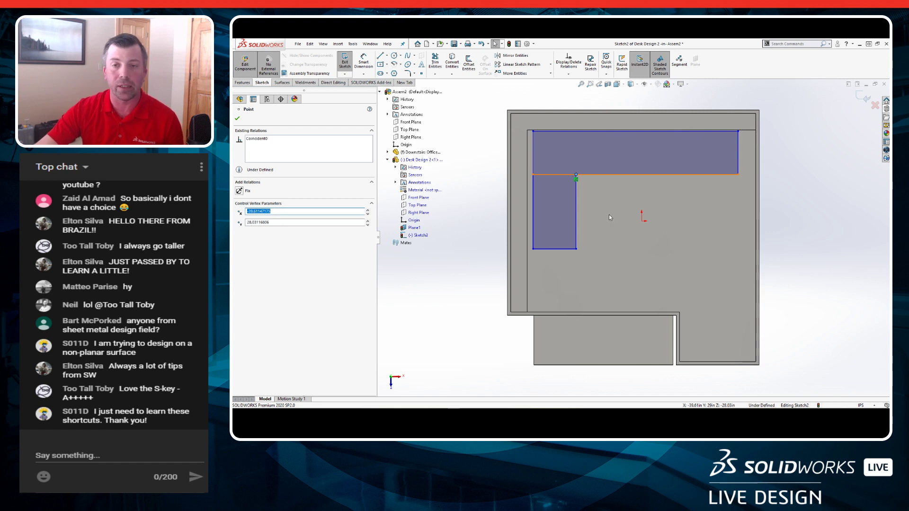
{"action": "left_click", "coordinate": [783, 230]}
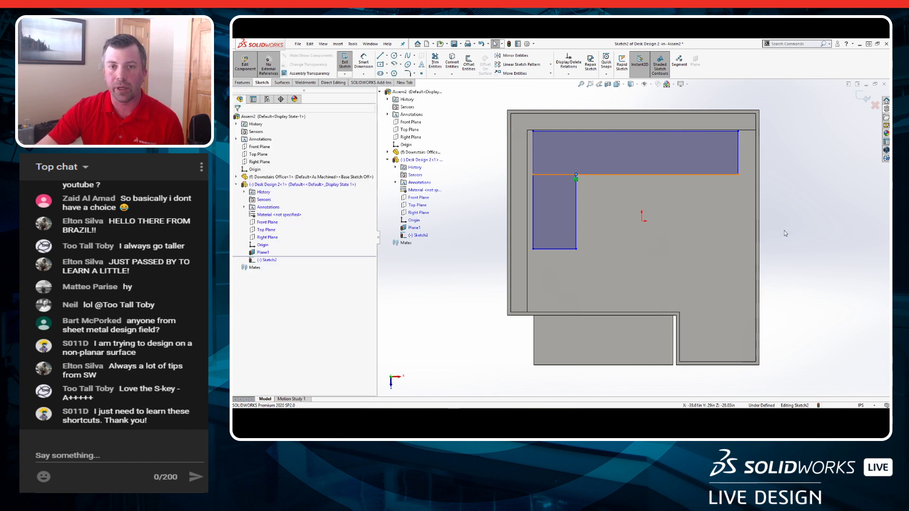
Dimension the overall depth of the L-shaped desk outline, from its upper edge to the short leg's lower edge, as 80 in.
{"action": "right_click_drag", "start_coordinate": [784, 265], "coordinate": [774, 178]}
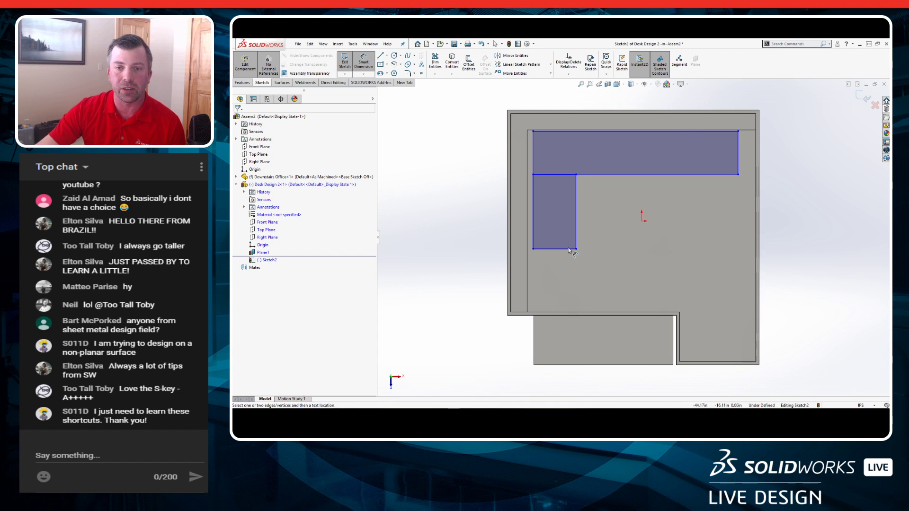
{"action": "left_click", "coordinate": [564, 132]}
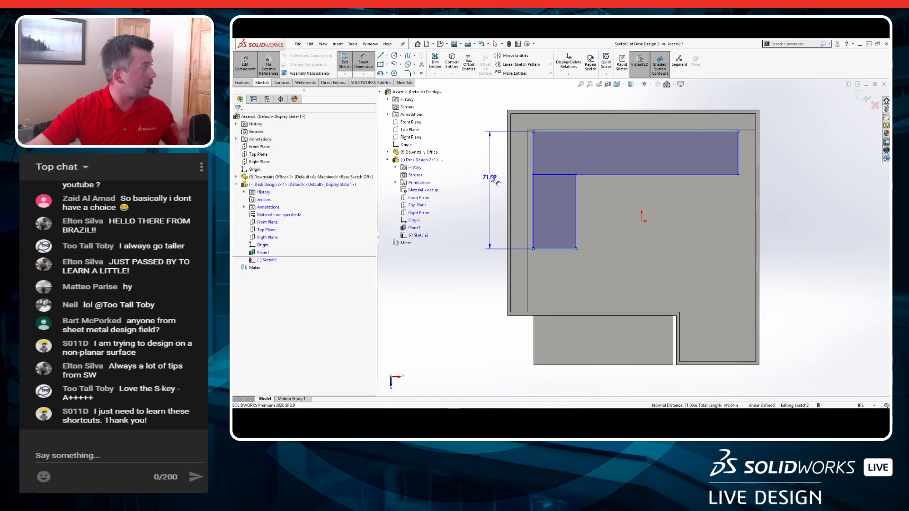
{"action": "left_click", "coordinate": [491, 178]}
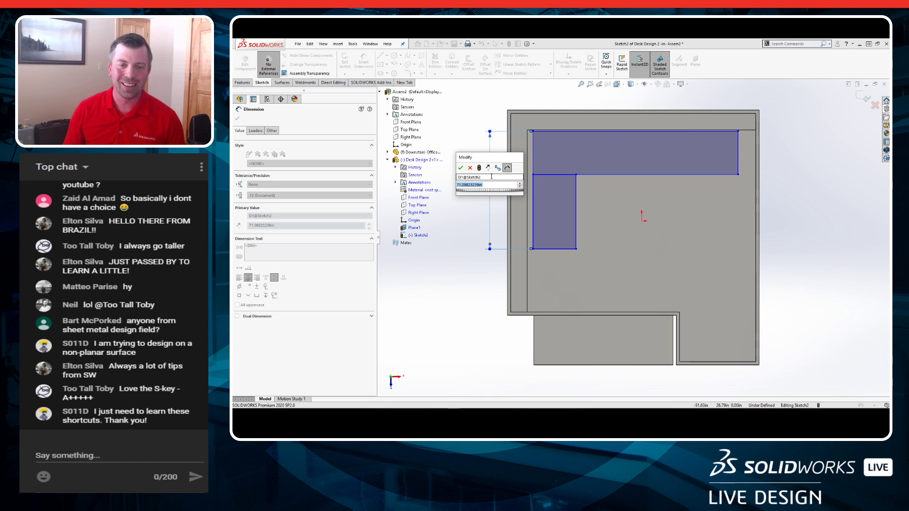
{"action": "type", "text": "80"}
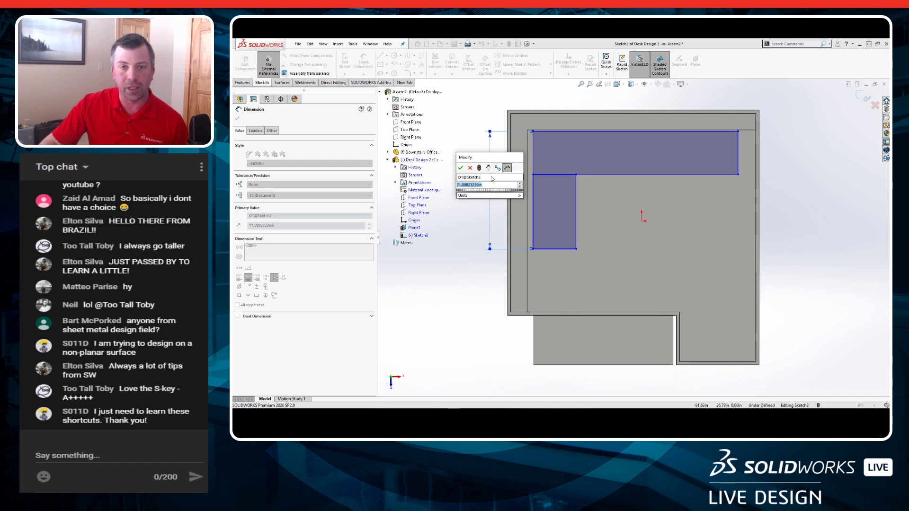
{"action": "key", "text": "Return"}
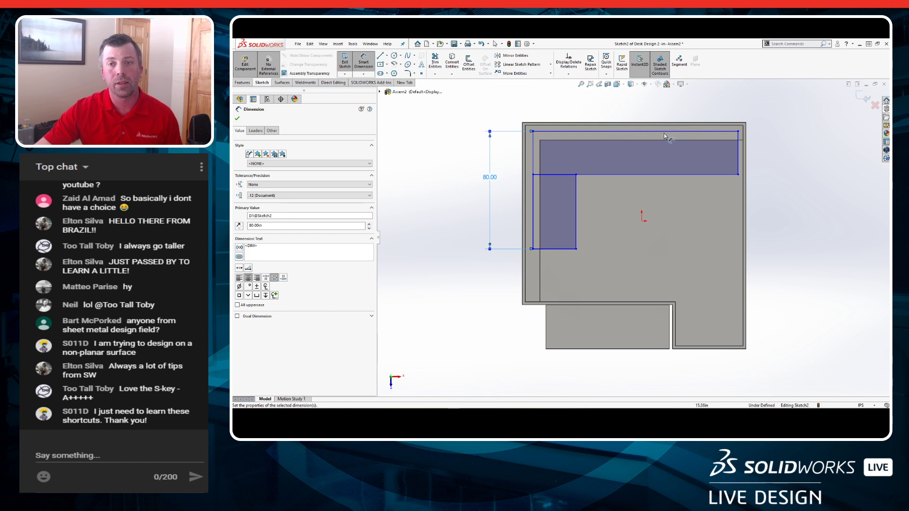
Dimension the upper edge of the long desk rectangle as 120 in.
{"action": "left_click", "coordinate": [631, 133]}
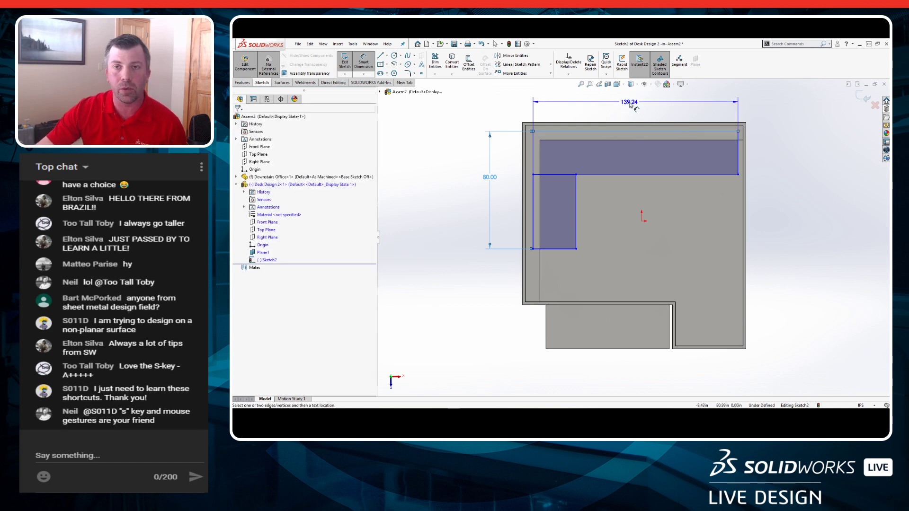
{"action": "left_click", "coordinate": [630, 105]}
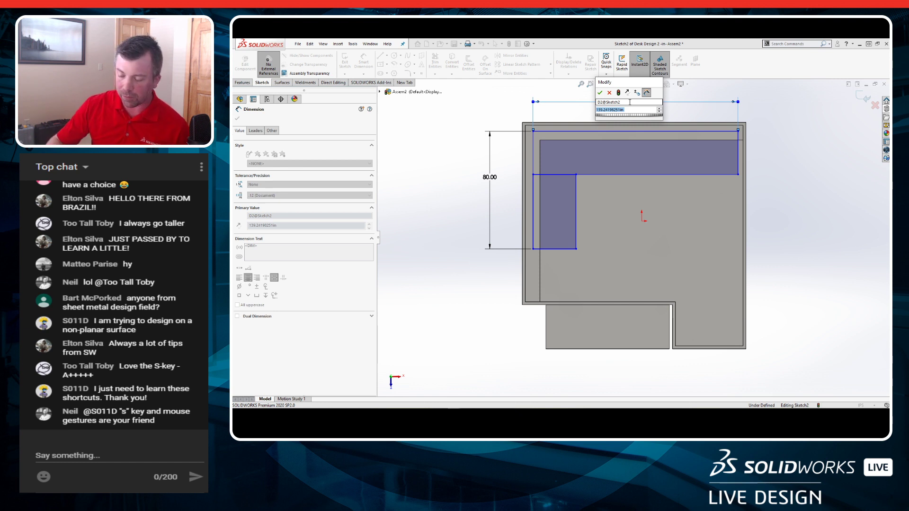
{"action": "type", "text": "120"}
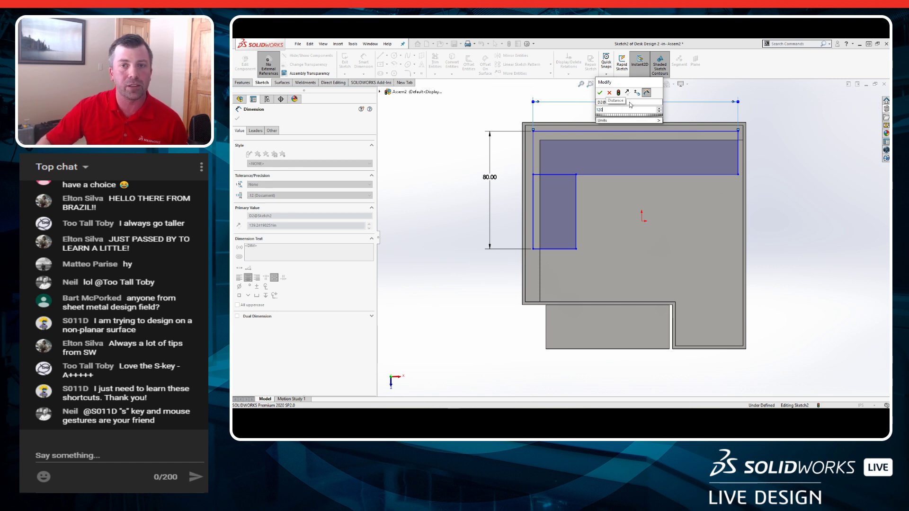
{"action": "key", "text": "Return"}
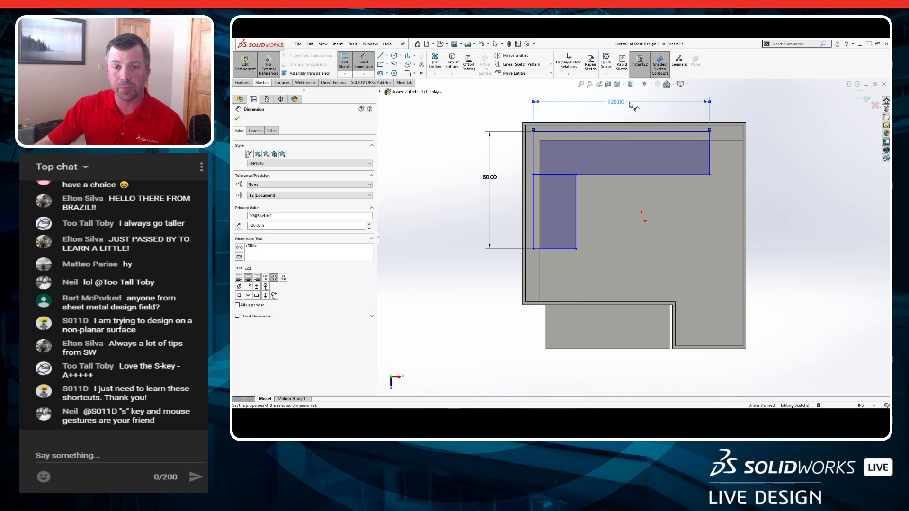
Dimension the end edge of the long desk rectangle as 25 in and leave the dimension tool.
{"action": "left_click", "coordinate": [711, 154]}
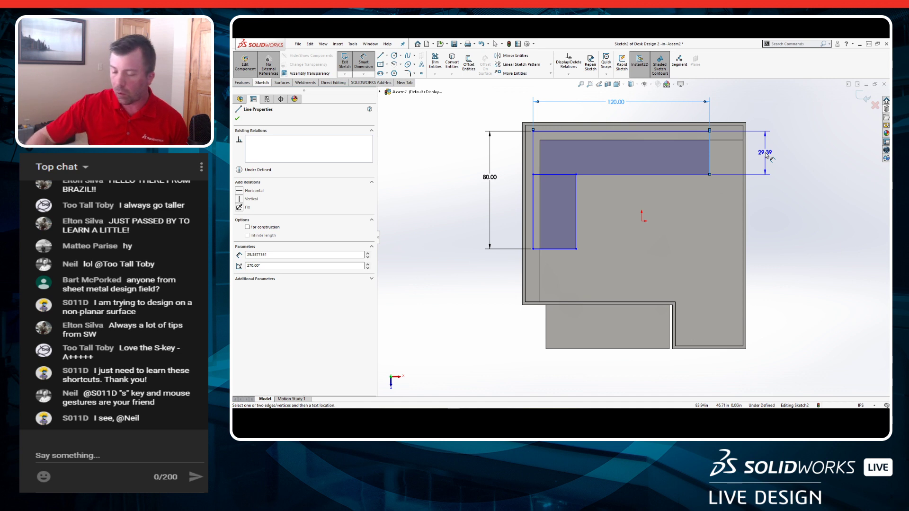
{"action": "key", "text": "Escape"}
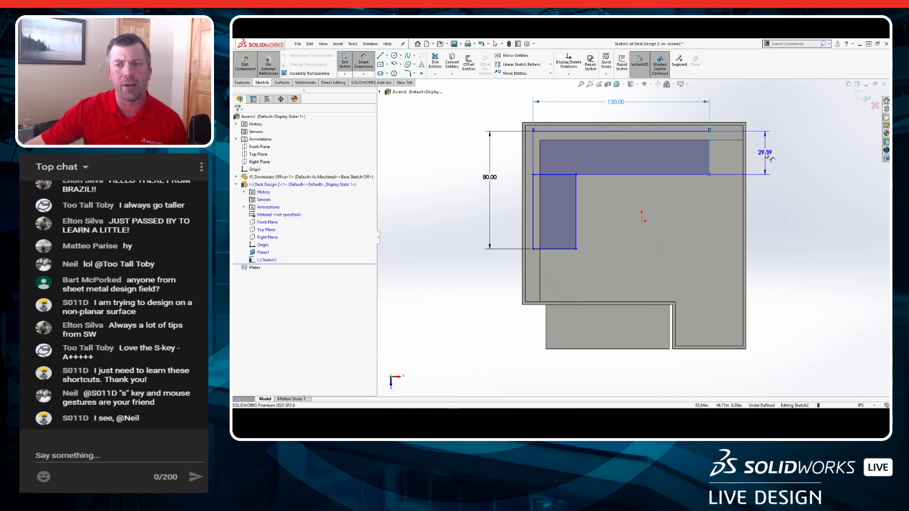
{"action": "left_click", "coordinate": [768, 155]}
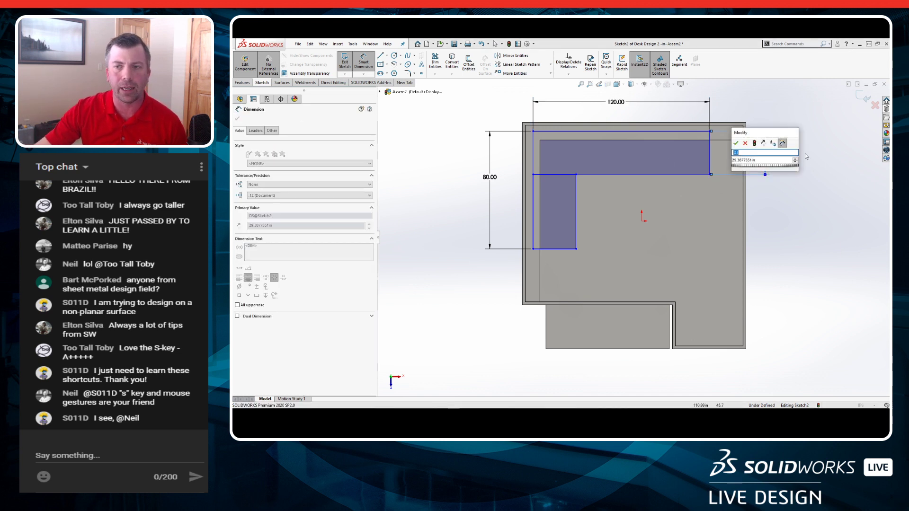
{"action": "left_click", "coordinate": [766, 160]}
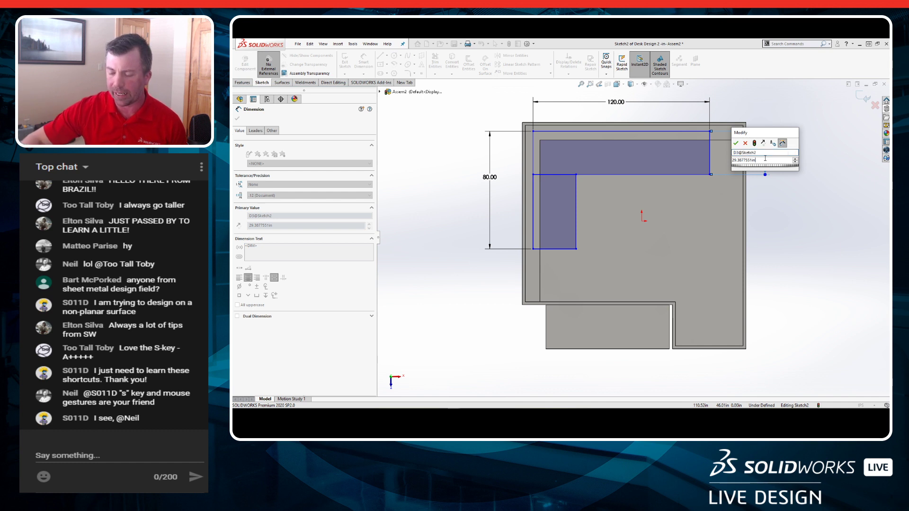
{"action": "double_click", "coordinate": [766, 160]}
{"action": "type", "text": "25"}
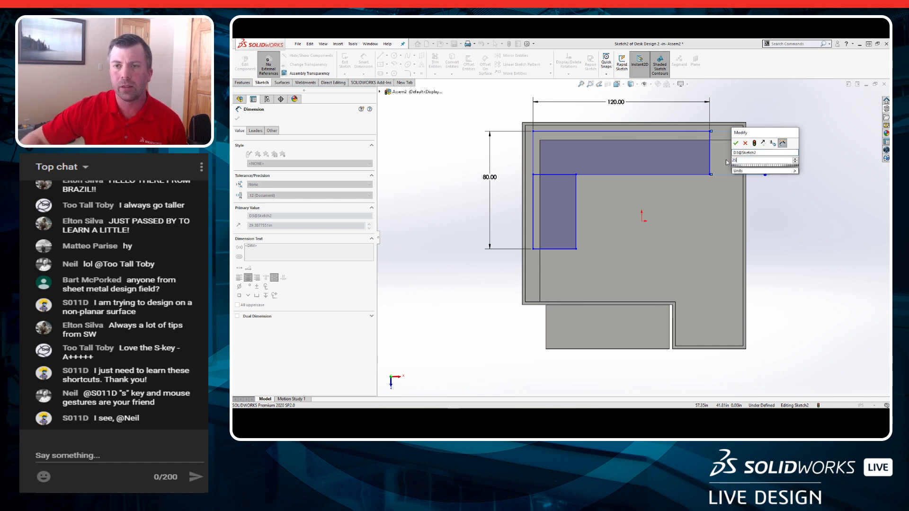
{"action": "key", "text": "Return"}
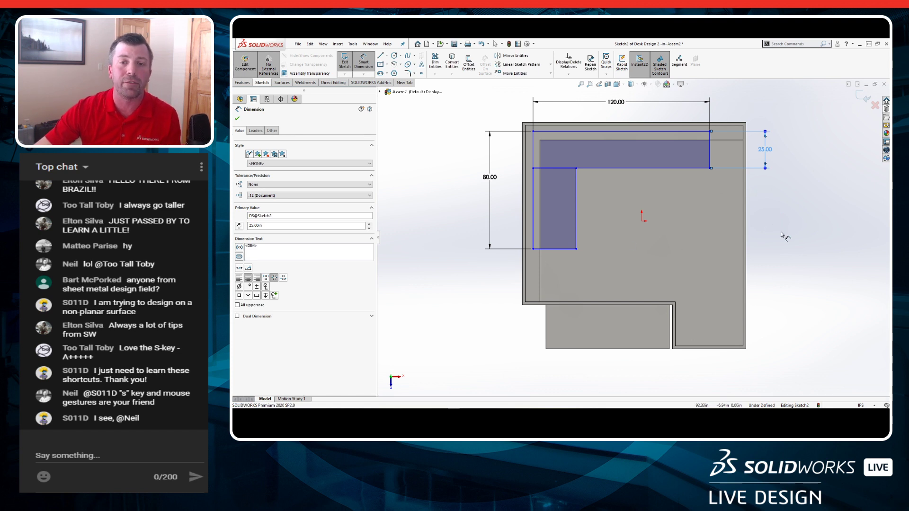
{"action": "key", "text": "Escape"}
{"action": "left_click", "coordinate": [557, 251]}
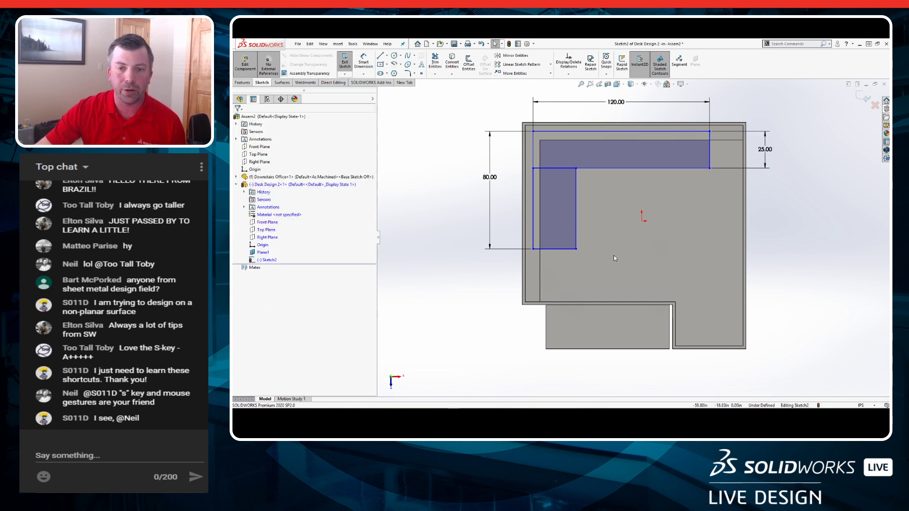
{"action": "left_click", "coordinate": [710, 156], "text": "ctrl"}
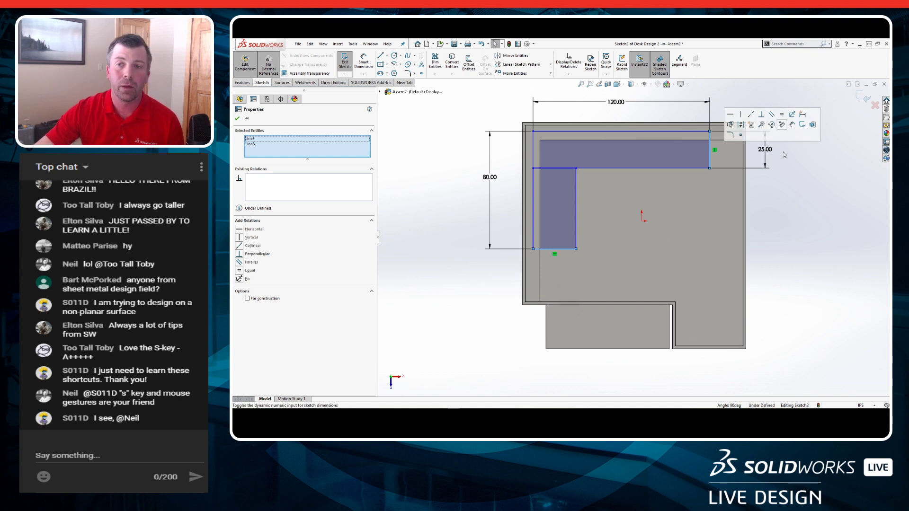
{"action": "left_click", "coordinate": [774, 223]}
Dimension the end edge of the short desk leg, linked by equation to the long rectangle's 25 in depth, and leave the dimension tool.
{"action": "right_click_drag", "start_coordinate": [770, 223], "coordinate": [768, 208]}
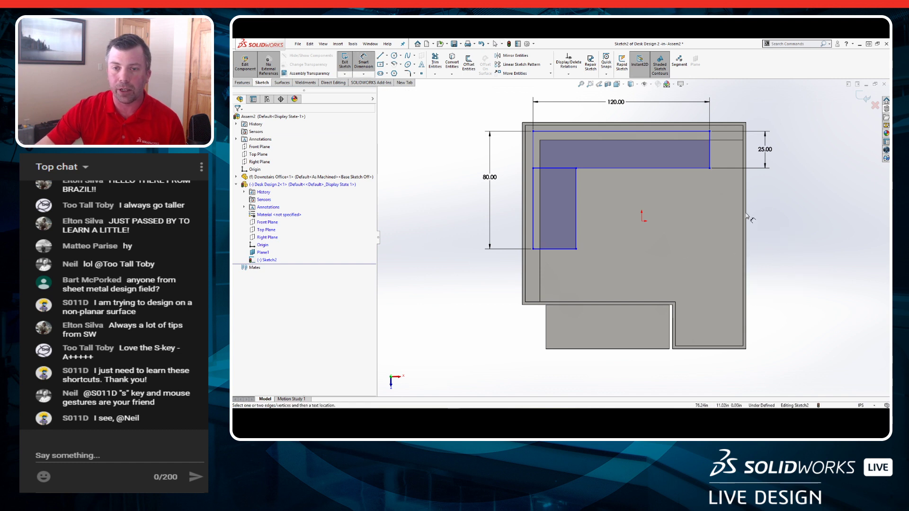
{"action": "left_click", "coordinate": [563, 250]}
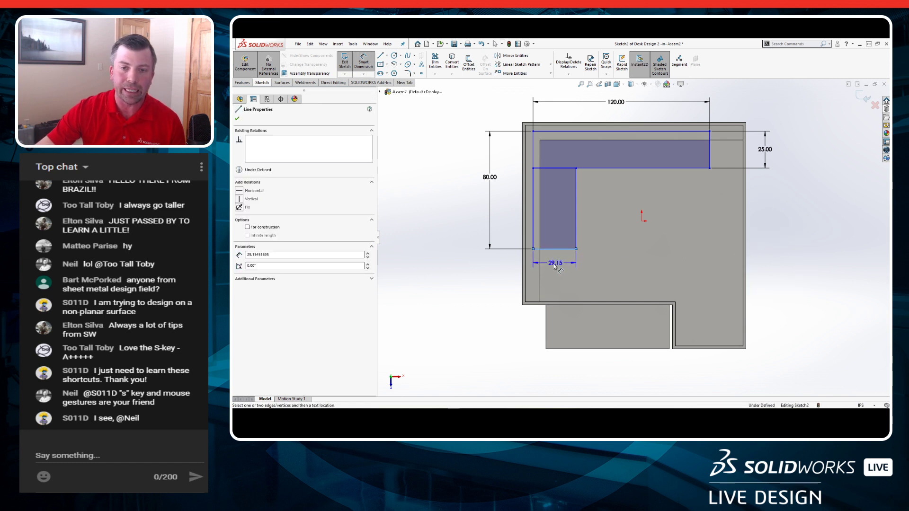
{"action": "left_click", "coordinate": [503, 269]}
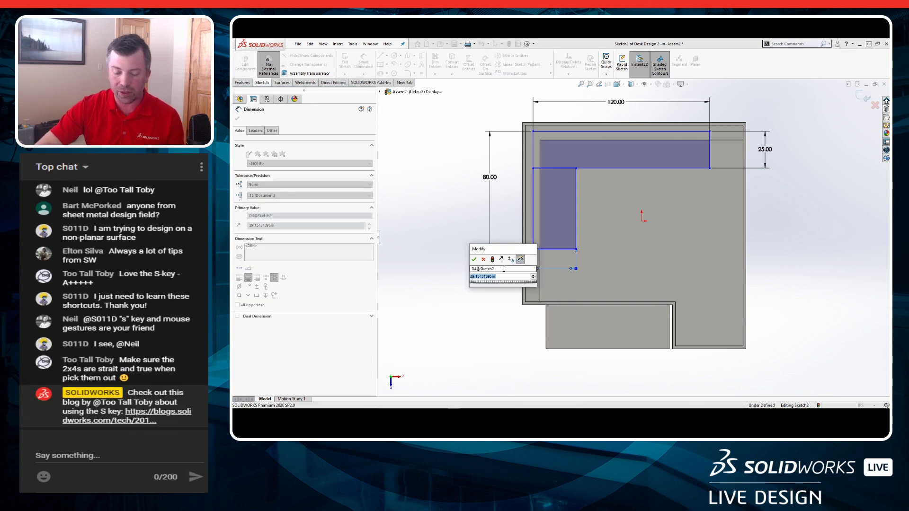
{"action": "type", "text": "="}
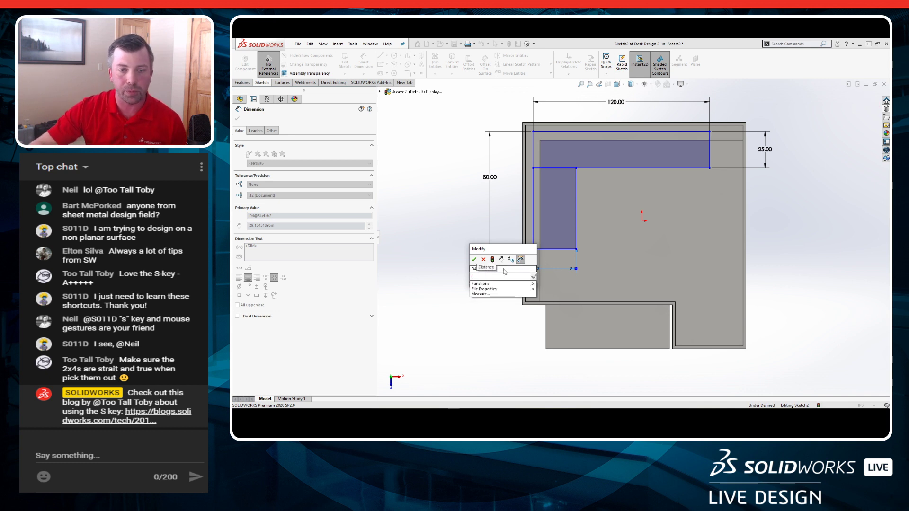
{"action": "left_click", "coordinate": [772, 152]}
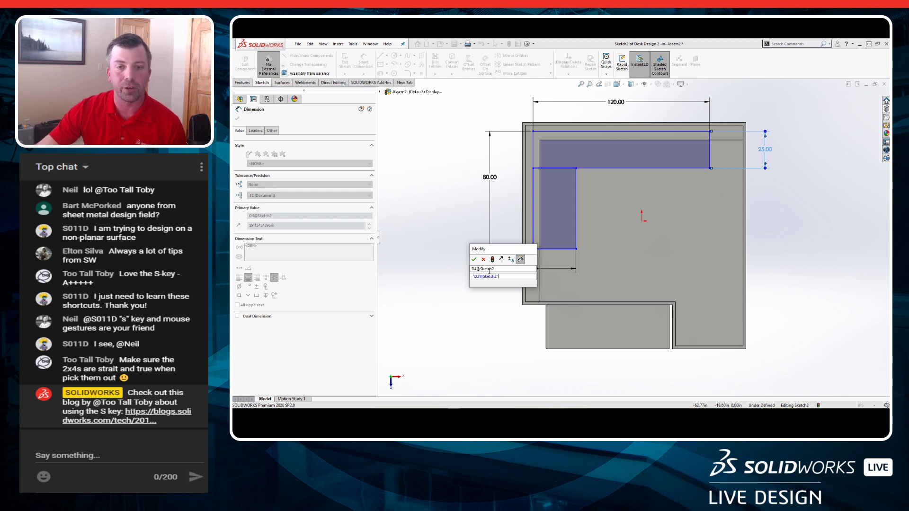
{"action": "left_click", "coordinate": [474, 259]}
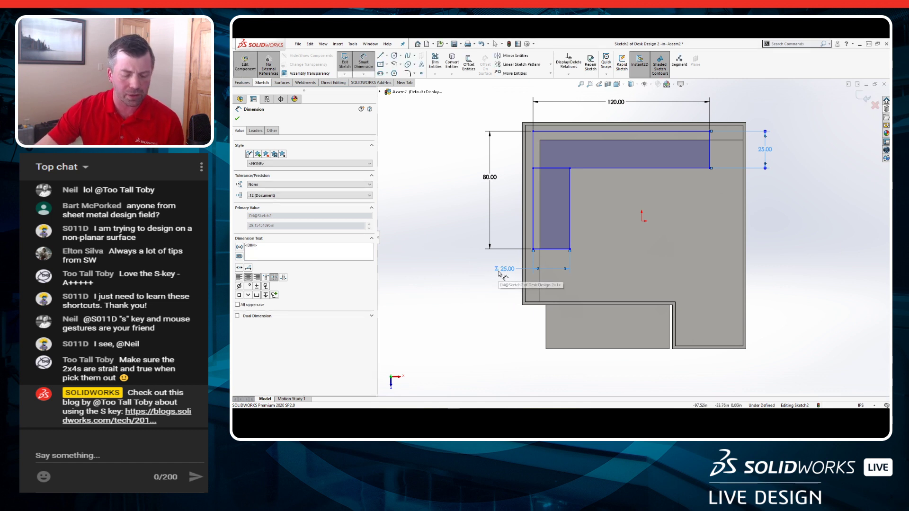
{"action": "key", "text": "Escape"}
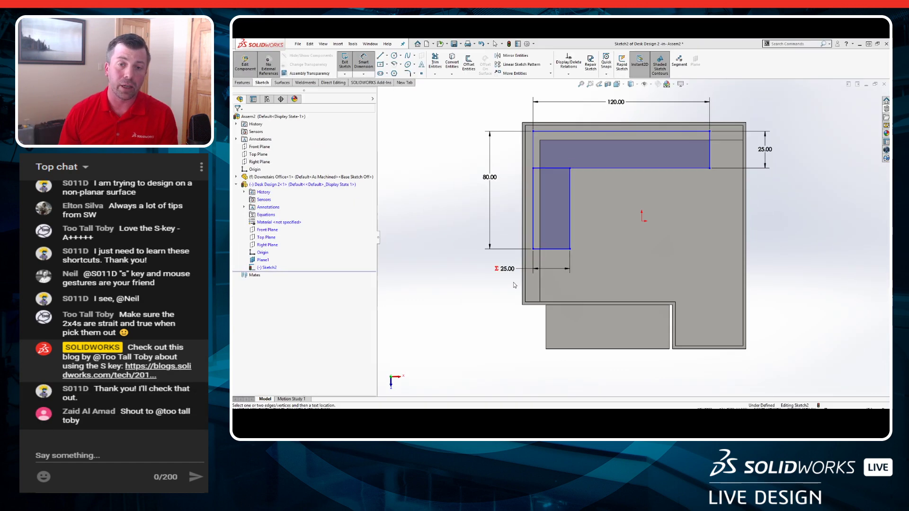
{"action": "key", "text": "Escape"}
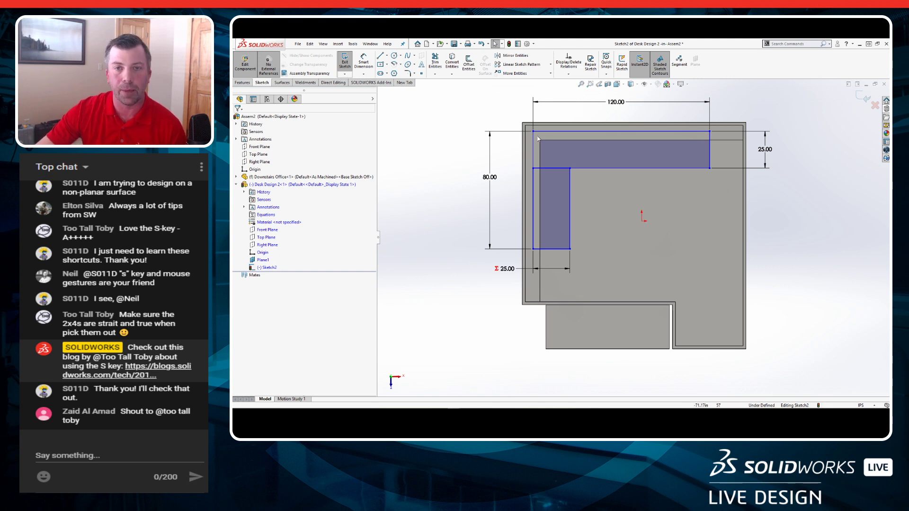
Move the whole L-shaped outline so its outer corner sits on the room's inner wall corner.
{"action": "mouse_move", "coordinate": [534, 131]}
{"action": "left_mouse_down"}
{"action": "mouse_move", "coordinate": [576, 150]}
{"action": "mouse_move", "coordinate": [548, 155]}
{"action": "mouse_move", "coordinate": [569, 157]}
{"action": "mouse_move", "coordinate": [542, 142]}
{"action": "left_mouse_up"}
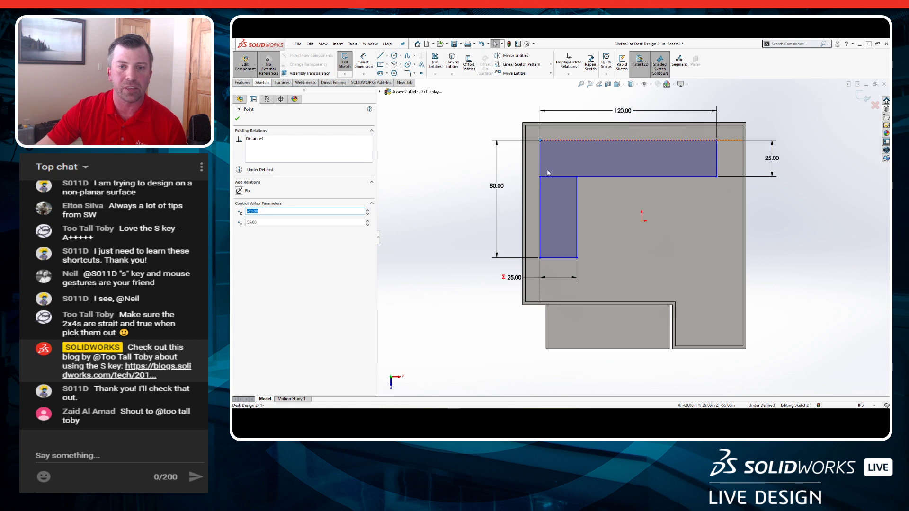
{"action": "left_click", "coordinate": [433, 240]}
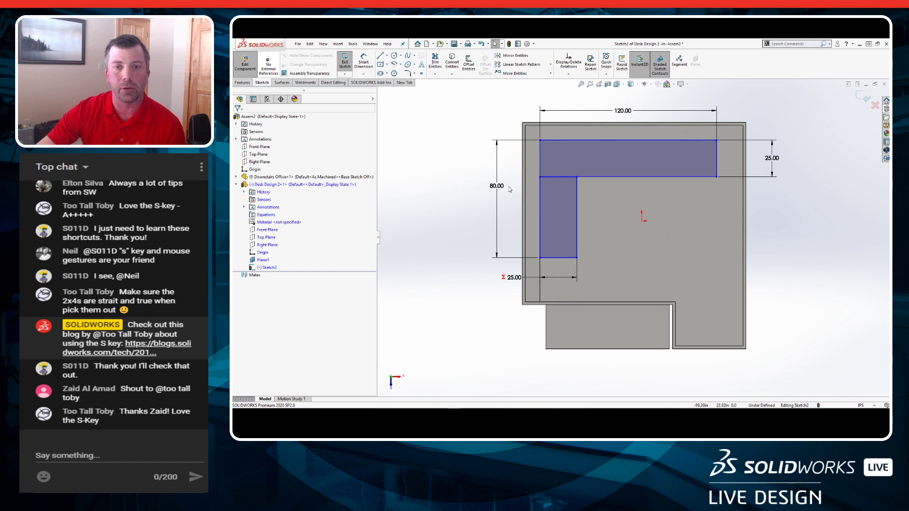
Try a coincident relation between the desk's outer corner and the room corner, then turn No External References back on and delete that relation.
{"action": "mouse_move", "coordinate": [540, 141]}
{"action": "left_mouse_down"}
{"action": "mouse_move", "coordinate": [578, 186]}
{"action": "mouse_move", "coordinate": [539, 140]}
{"action": "left_mouse_up"}
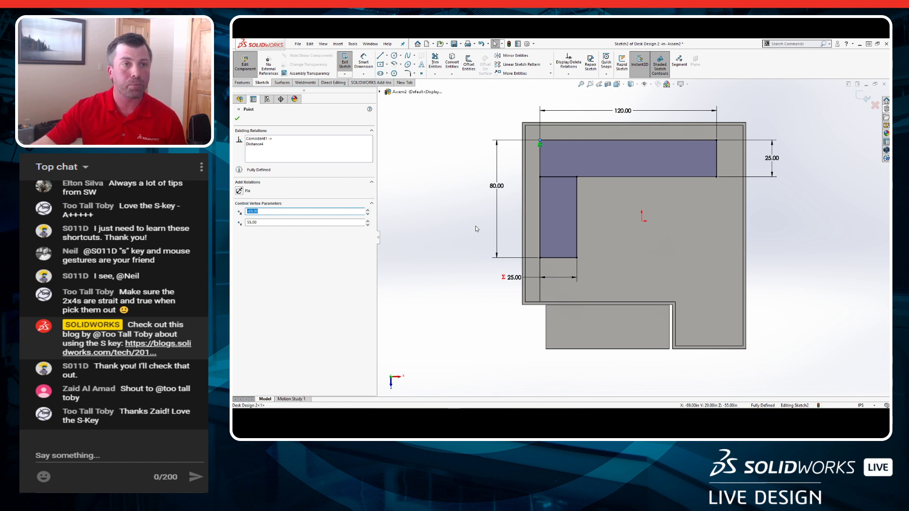
{"action": "left_click", "coordinate": [268, 64]}
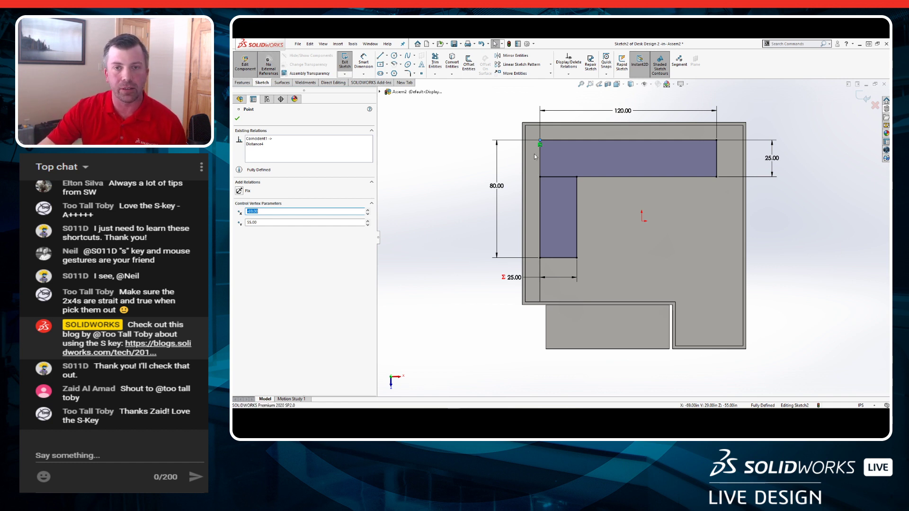
{"action": "left_click", "coordinate": [541, 146]}
{"action": "key", "text": "Delete"}
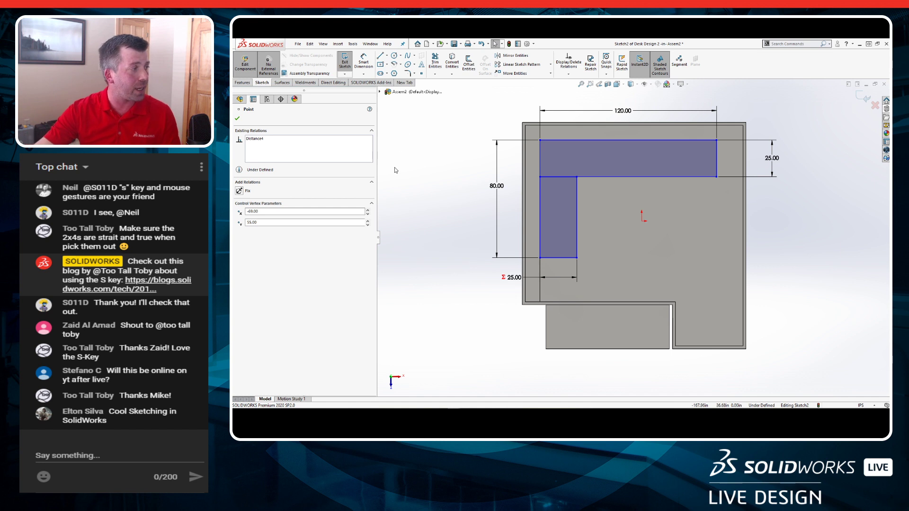
{"action": "left_click", "coordinate": [440, 213]}
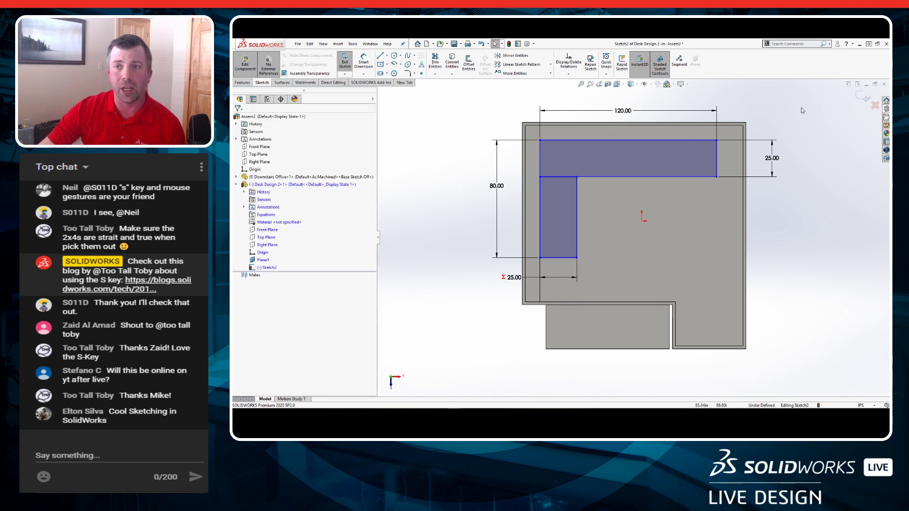
Exit the desk outline sketch and finish editing the part in context to return to the assembly.
{"action": "double_click", "coordinate": [457, 263]}
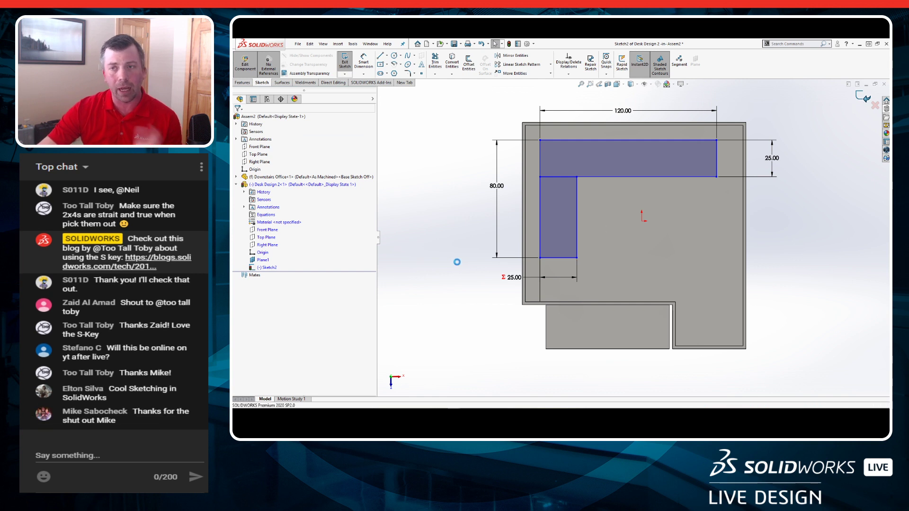
{"action": "left_click", "coordinate": [457, 263]}
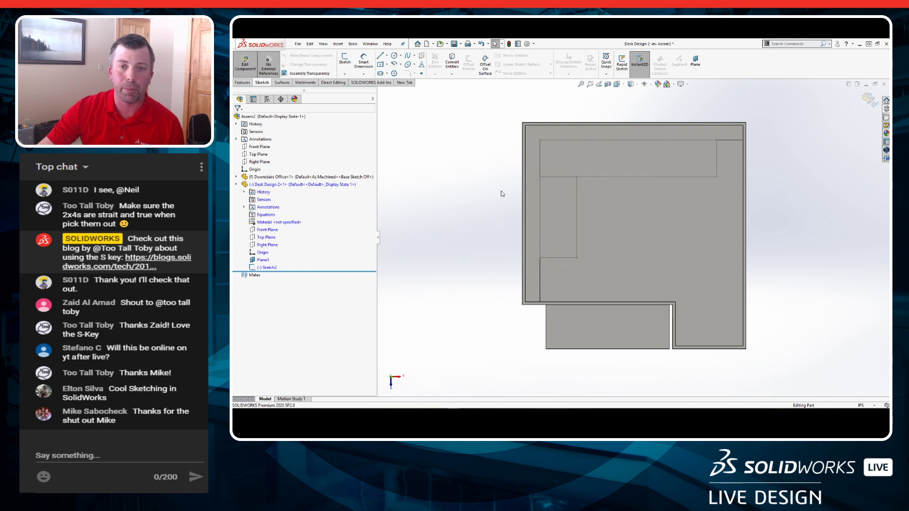
{"action": "key", "text": "d"}
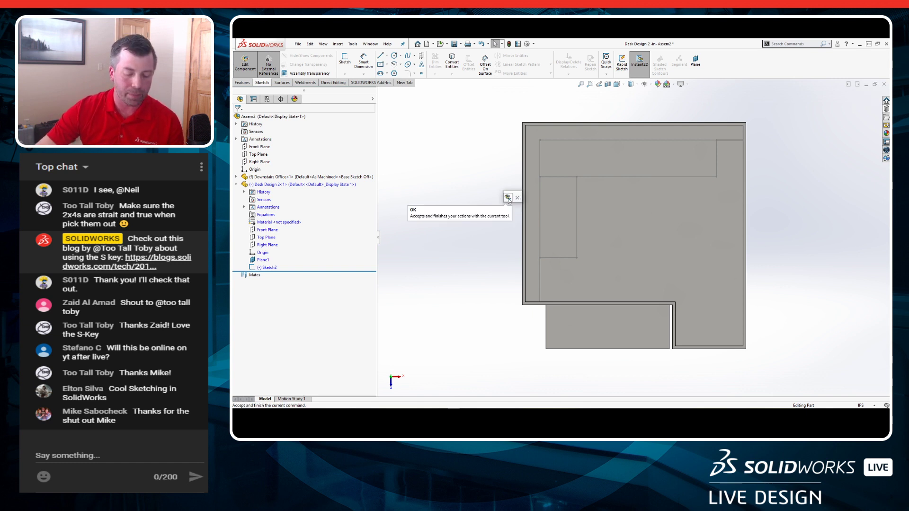
{"action": "left_click", "coordinate": [507, 198]}
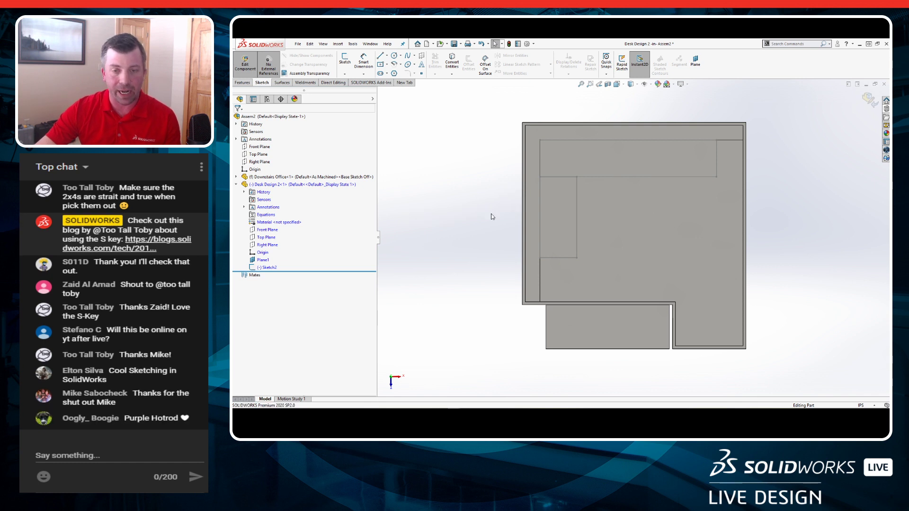
{"action": "left_click", "coordinate": [623, 203]}
{"action": "key", "text": "d"}
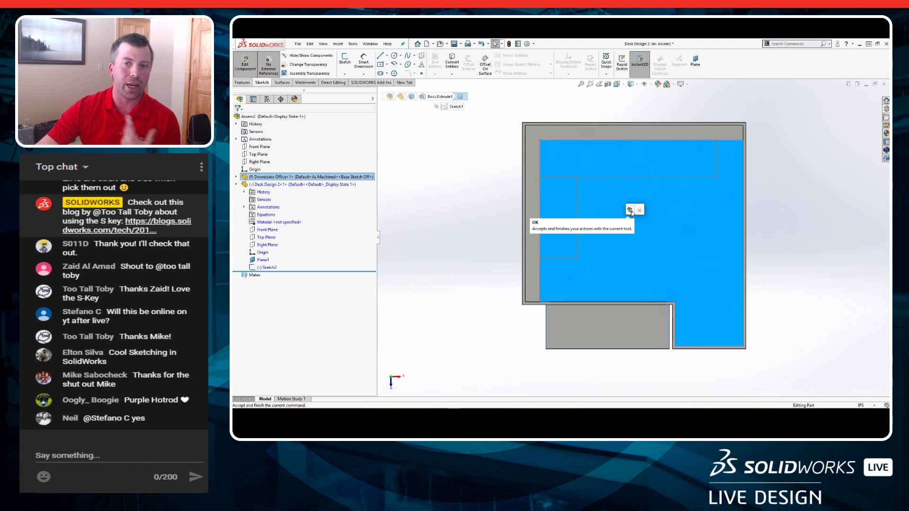
{"action": "left_click", "coordinate": [631, 211]}
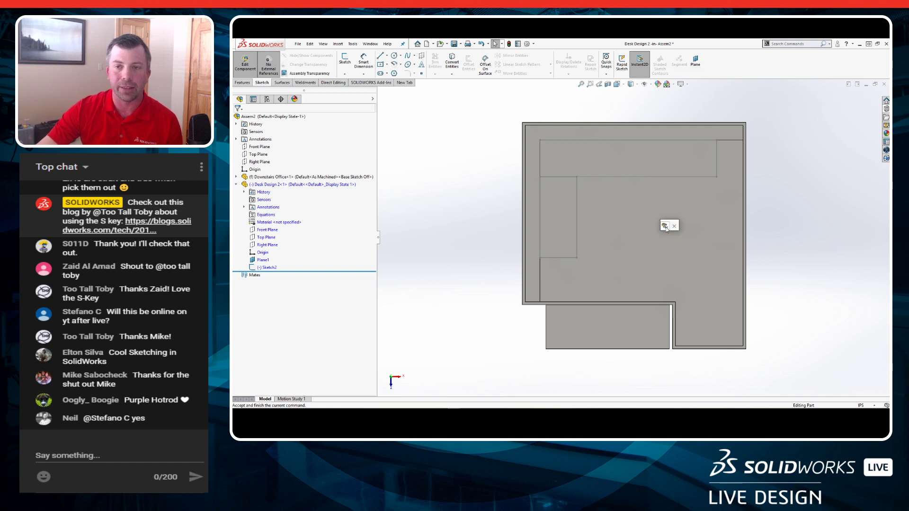
{"action": "left_click", "coordinate": [665, 226]}
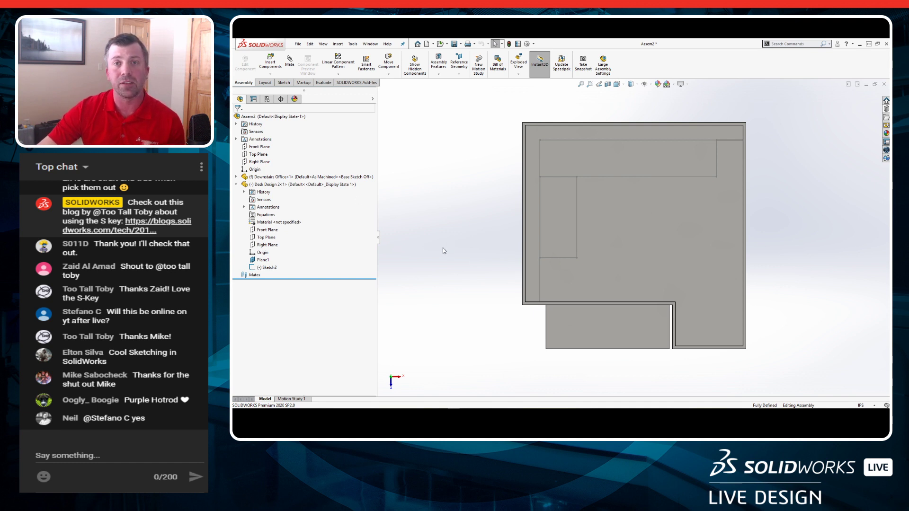
Fix the Desk Design 2 component in place in the assembly and collapse its feature list.
{"action": "right_click", "coordinate": [291, 186]}
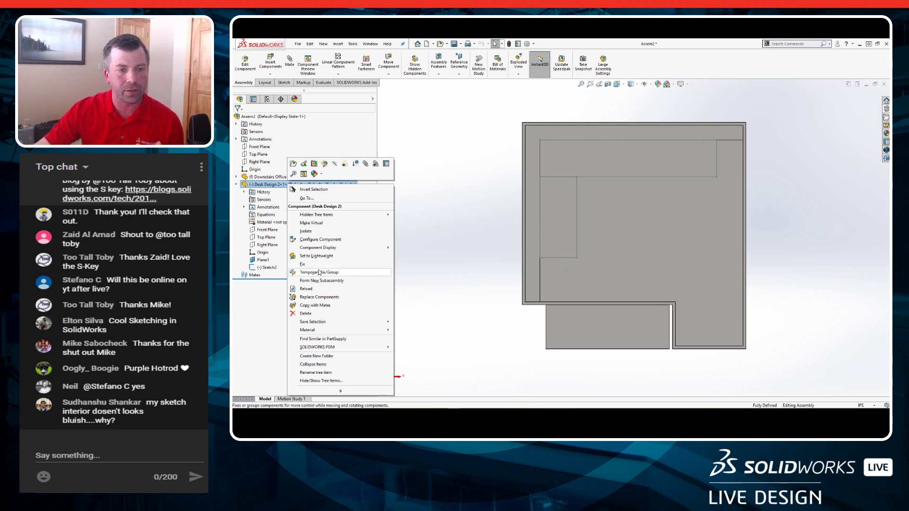
{"action": "left_click", "coordinate": [303, 264]}
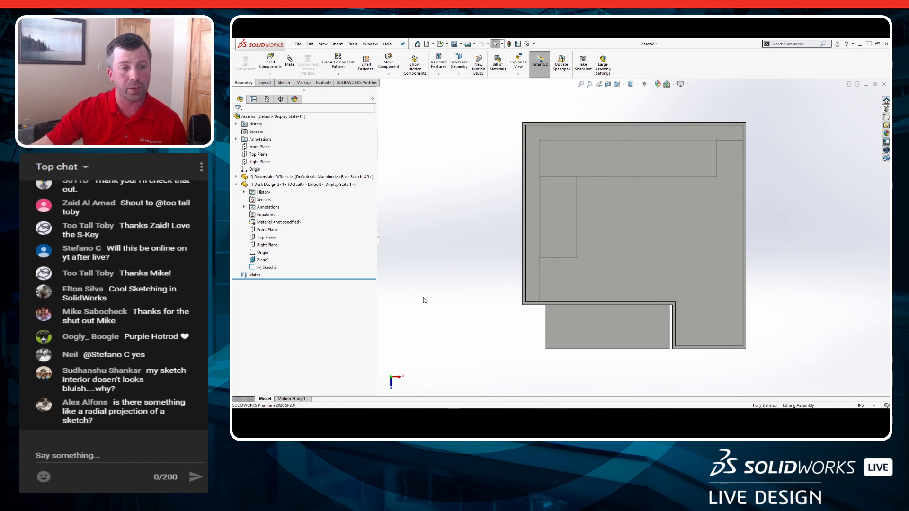
{"action": "left_click", "coordinate": [236, 184]}
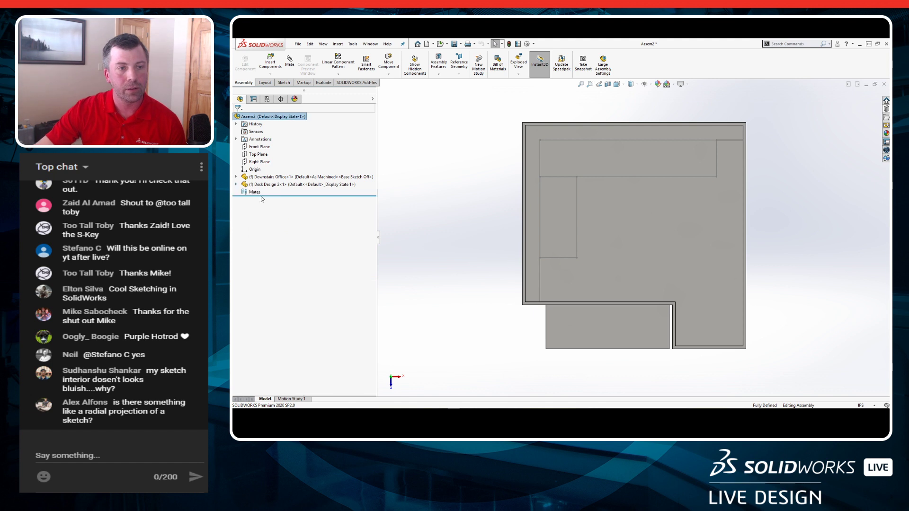
Open the Desk Design 2 part in its own window and compare the sketch plane with the Top Plane.
{"action": "right_click", "coordinate": [275, 187]}
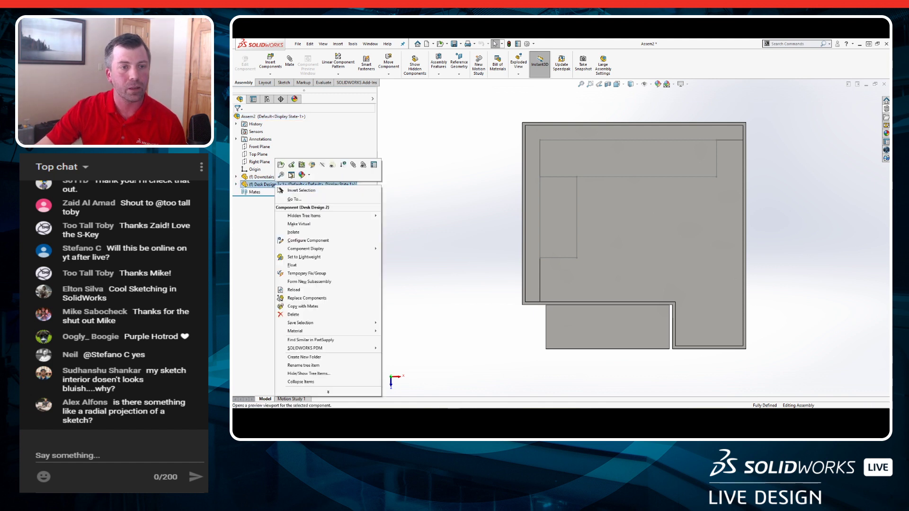
{"action": "left_click", "coordinate": [281, 167]}
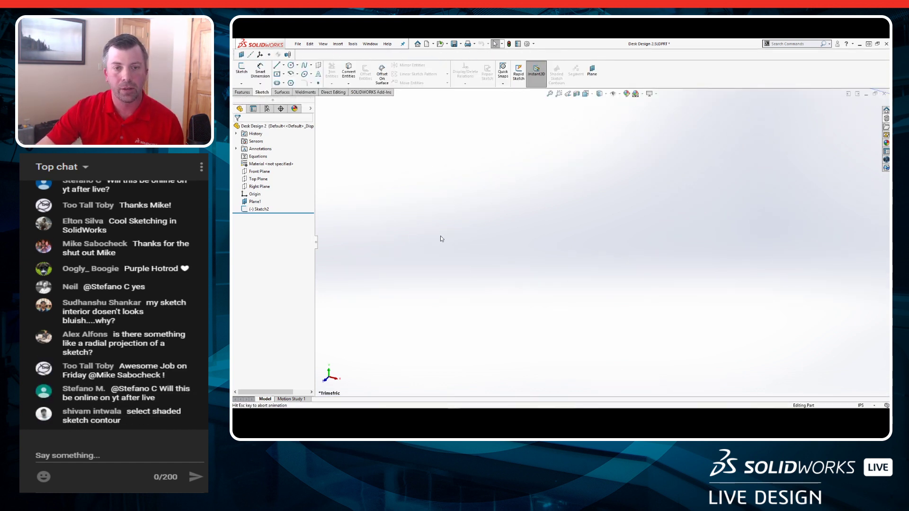
{"action": "middle_click_drag", "start_coordinate": [558, 291], "coordinate": [349, 214]}
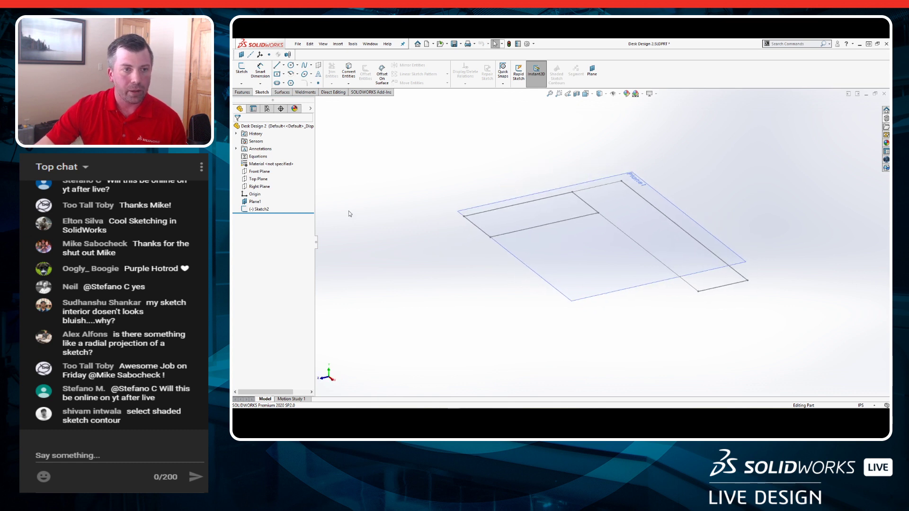
{"action": "left_click", "coordinate": [258, 179]}
{"action": "middle_click_drag", "start_coordinate": [603, 301], "coordinate": [627, 302]}
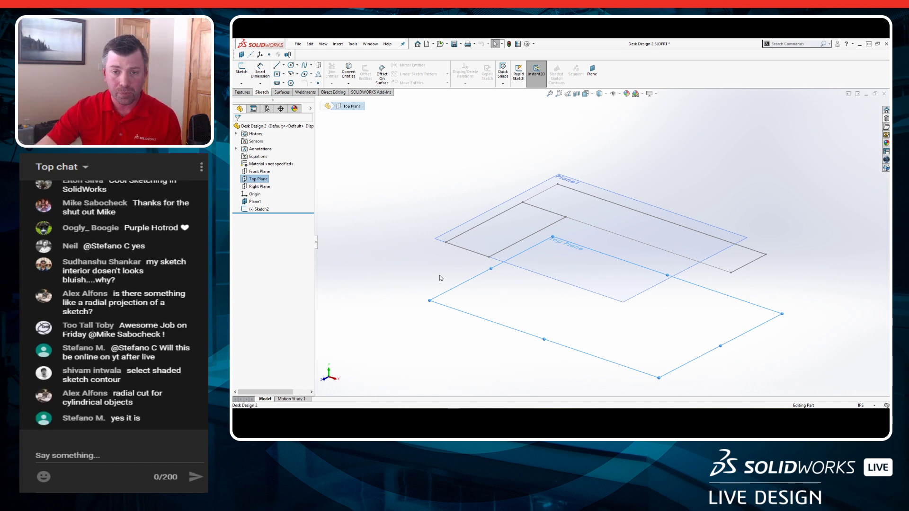
Edit the desk outline sketch and dimension its upper edge 55 in from the origin.
{"action": "right_click", "coordinate": [260, 209]}
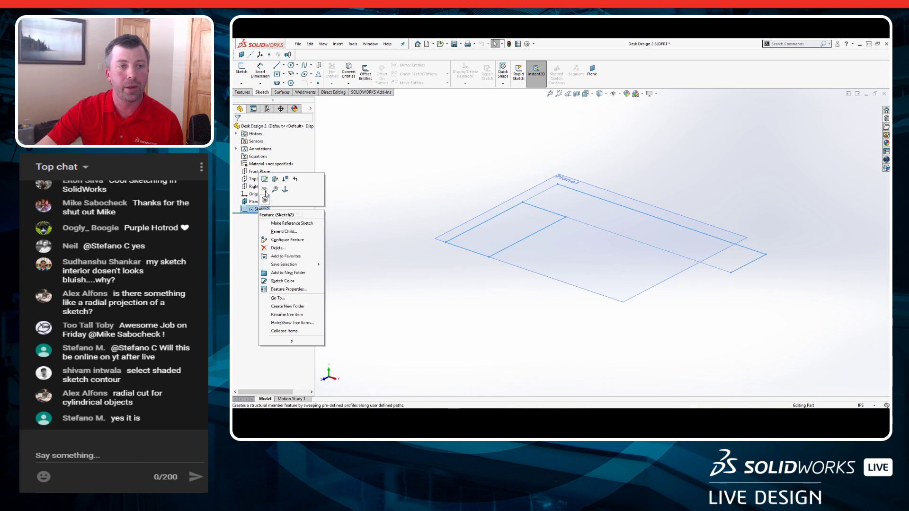
{"action": "left_click", "coordinate": [268, 186]}
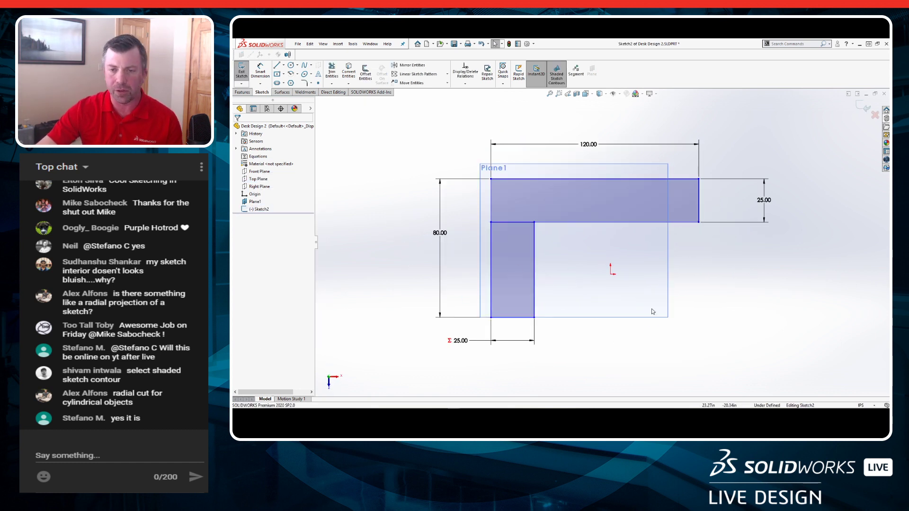
{"action": "right_click_drag", "start_coordinate": [716, 305], "coordinate": [714, 268]}
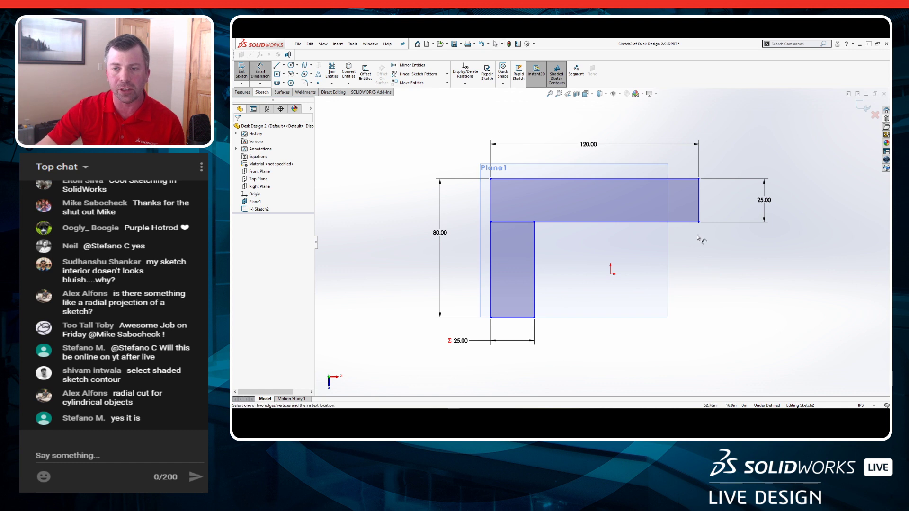
{"action": "left_click", "coordinate": [669, 179]}
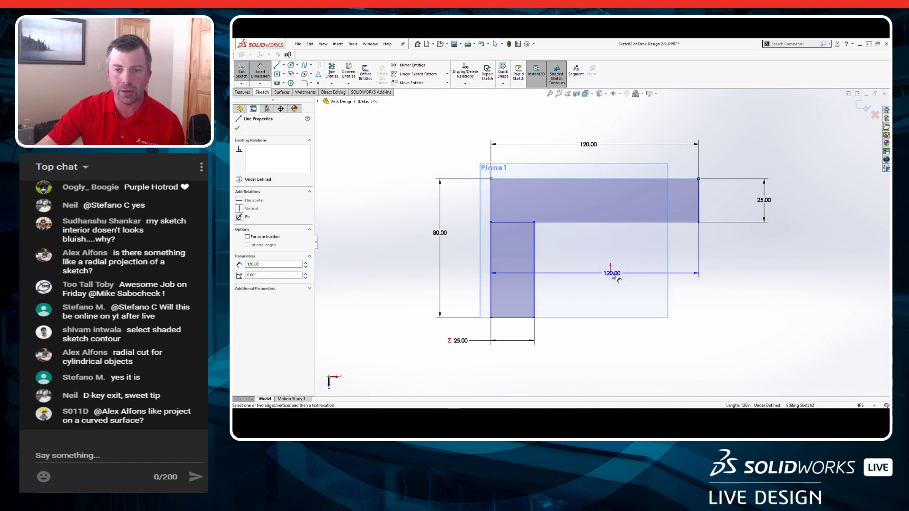
{"action": "left_click", "coordinate": [611, 274]}
{"action": "left_click", "coordinate": [794, 228]}
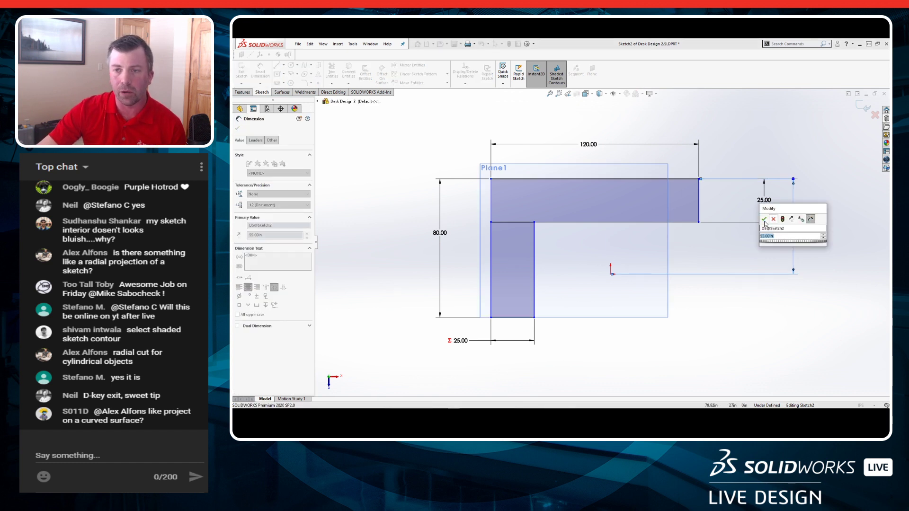
{"action": "key", "text": "Return"}
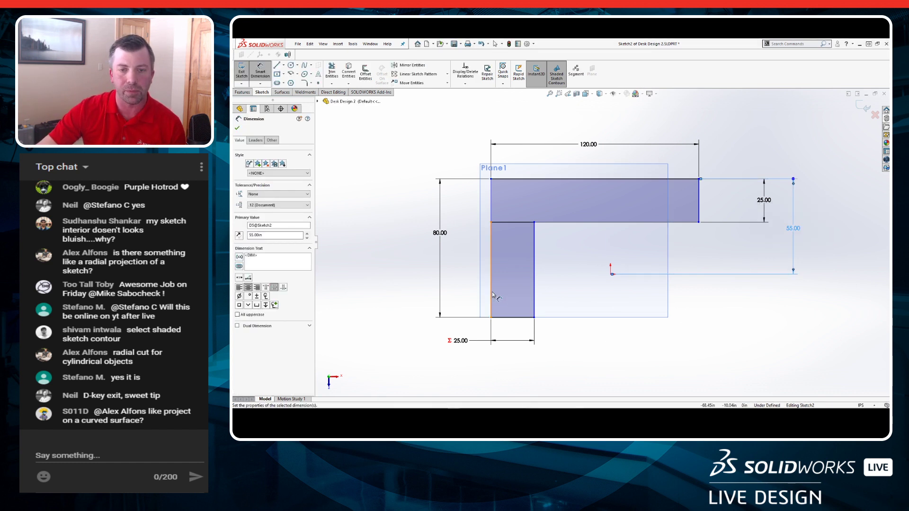
Dimension the desk outline's outer short-arm edge 69 in horizontally from the origin.
{"action": "left_click", "coordinate": [611, 275]}
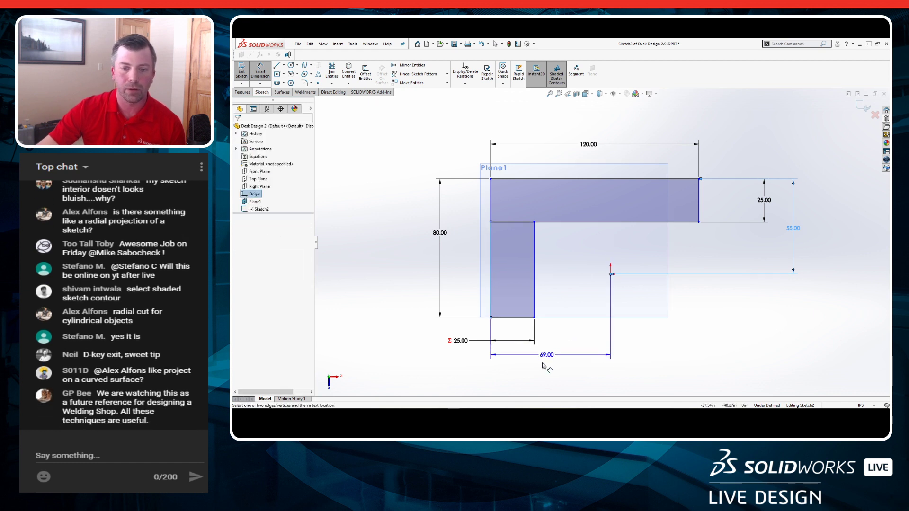
{"action": "left_click", "coordinate": [543, 364]}
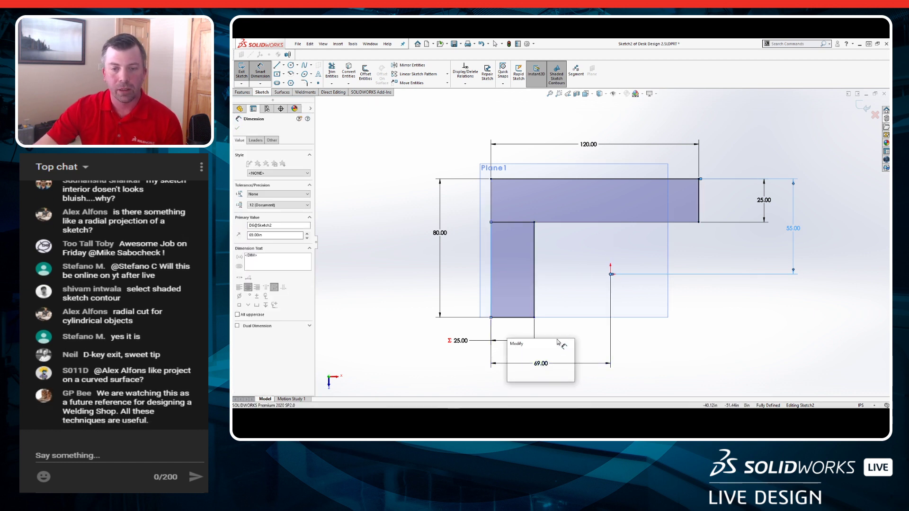
{"action": "left_click", "coordinate": [511, 355]}
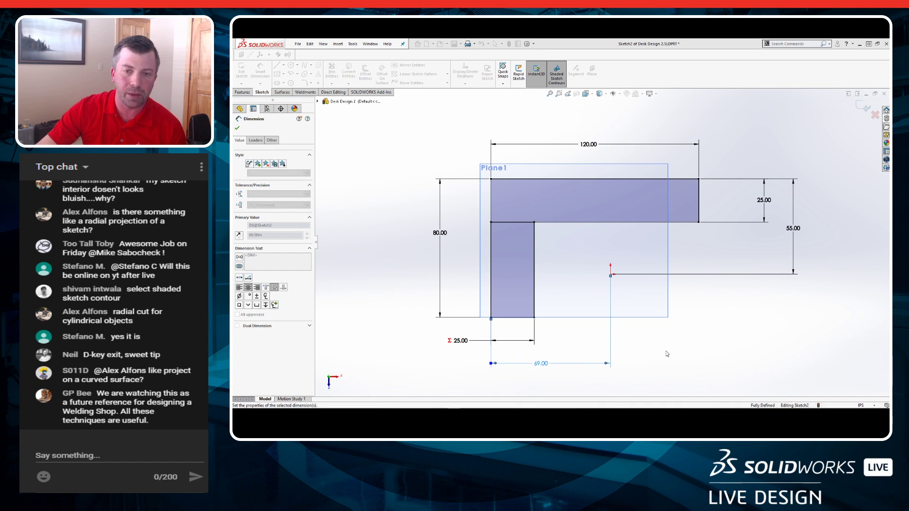
{"action": "left_click", "coordinate": [667, 354]}
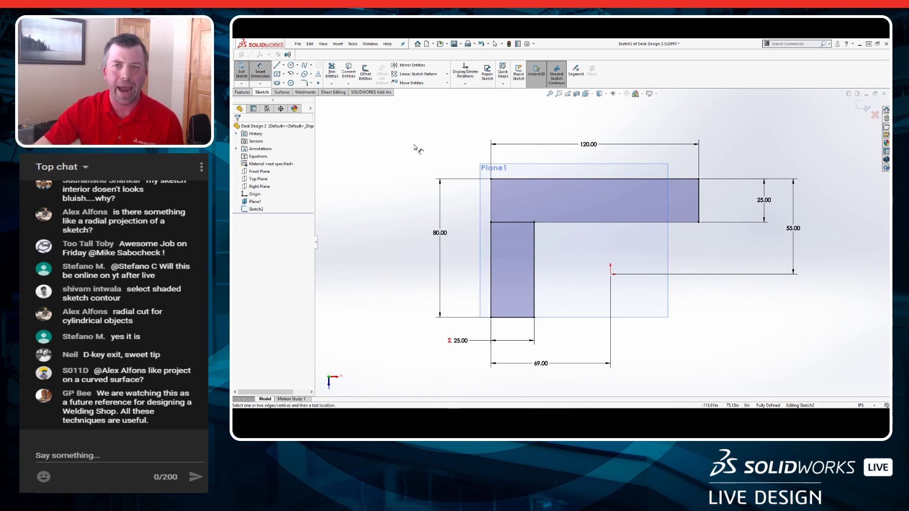
Sketch one dividing line across the middle of each desk arm, vertical on the long arm and horizontal on the short arm.
{"action": "key", "text": "s"}
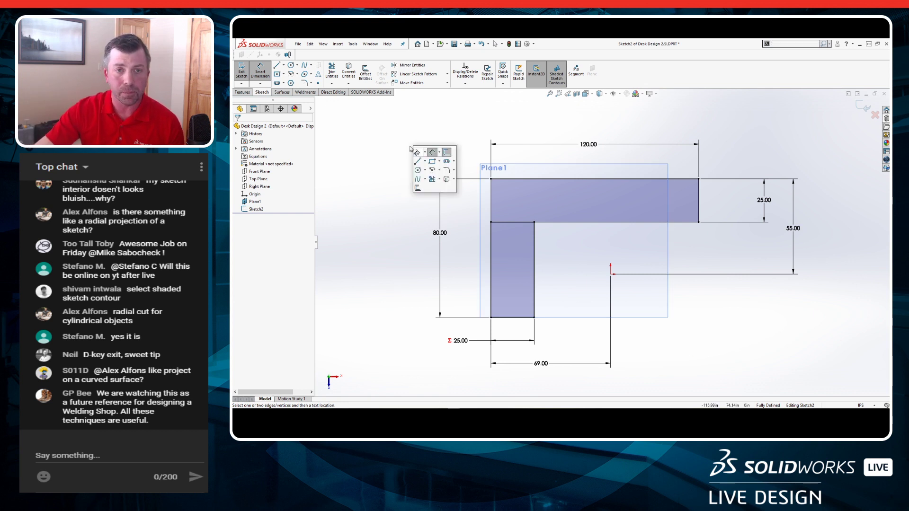
{"action": "left_click", "coordinate": [444, 184]}
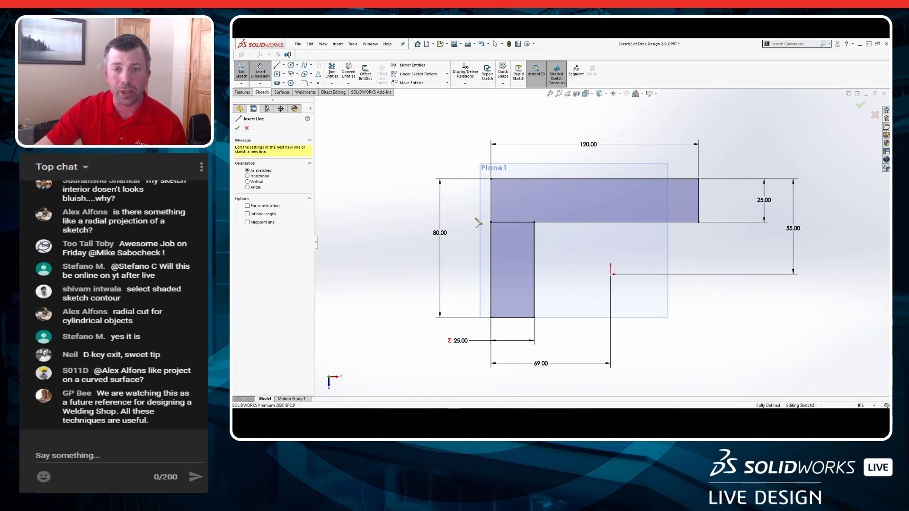
{"action": "left_click", "coordinate": [595, 179]}
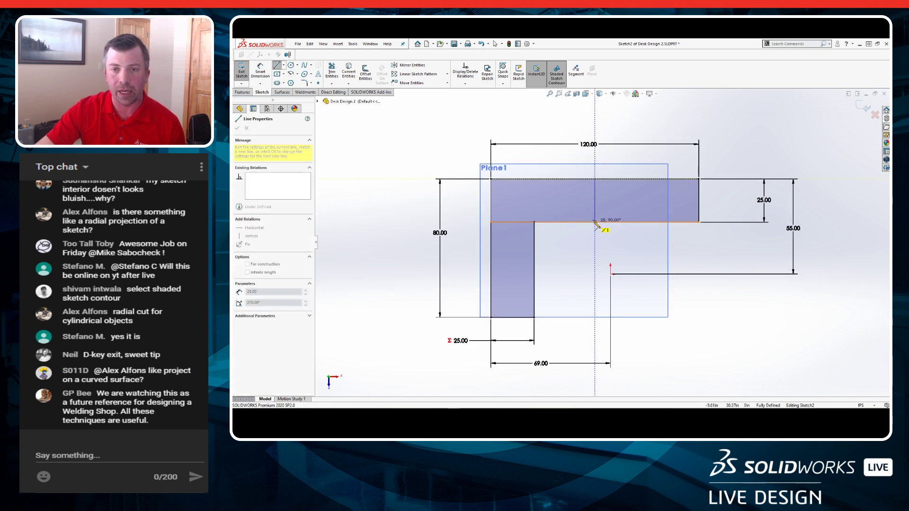
{"action": "double_click", "coordinate": [595, 222]}
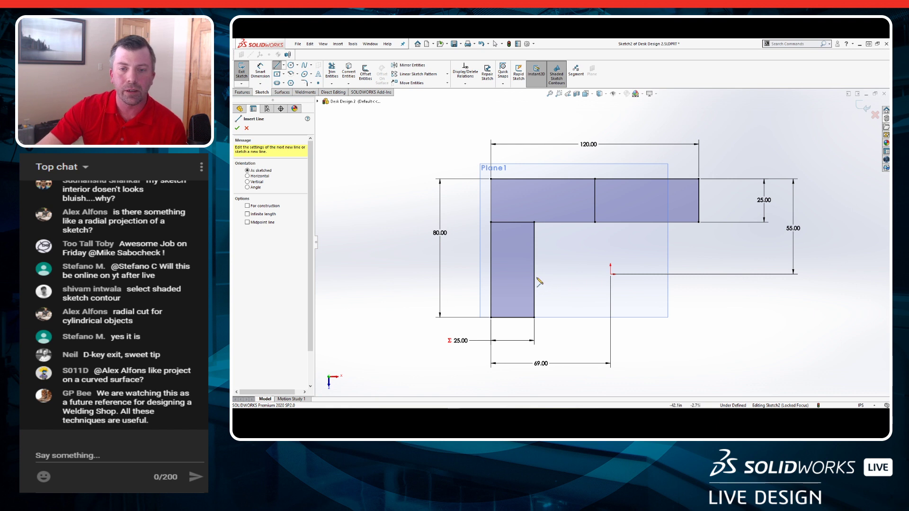
{"action": "key", "text": "Escape"}
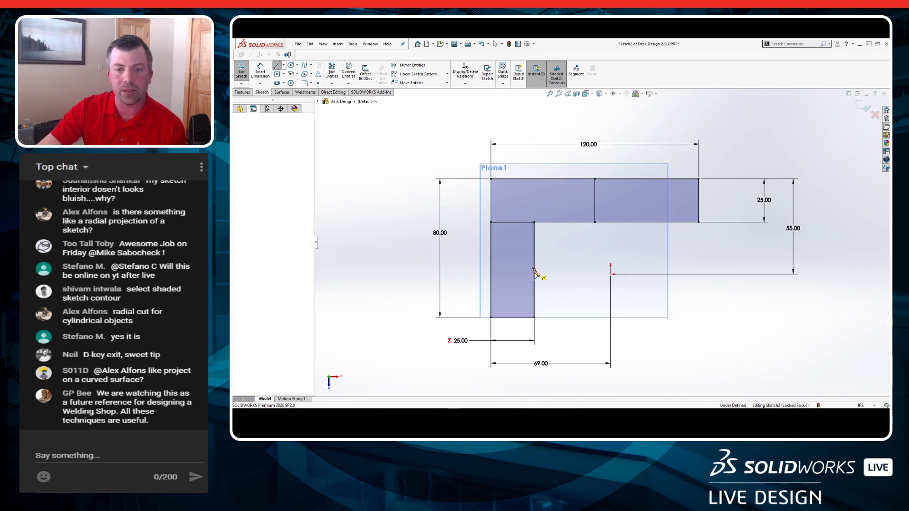
{"action": "left_click", "coordinate": [491, 270]}
{"action": "key", "text": "Escape"}
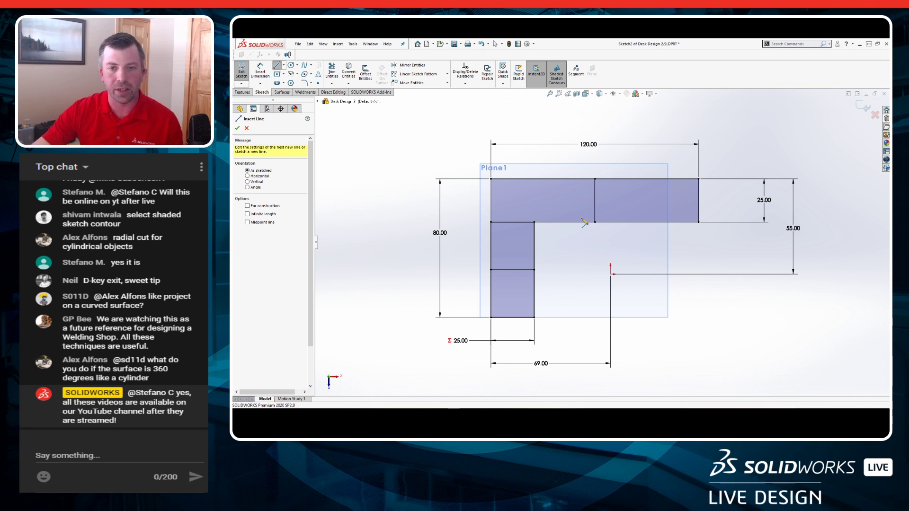
Sketch two more vertical dividing lines across the long arm, one on each side of the middle divider.
{"action": "left_click", "coordinate": [543, 179]}
{"action": "left_click", "coordinate": [544, 221]}
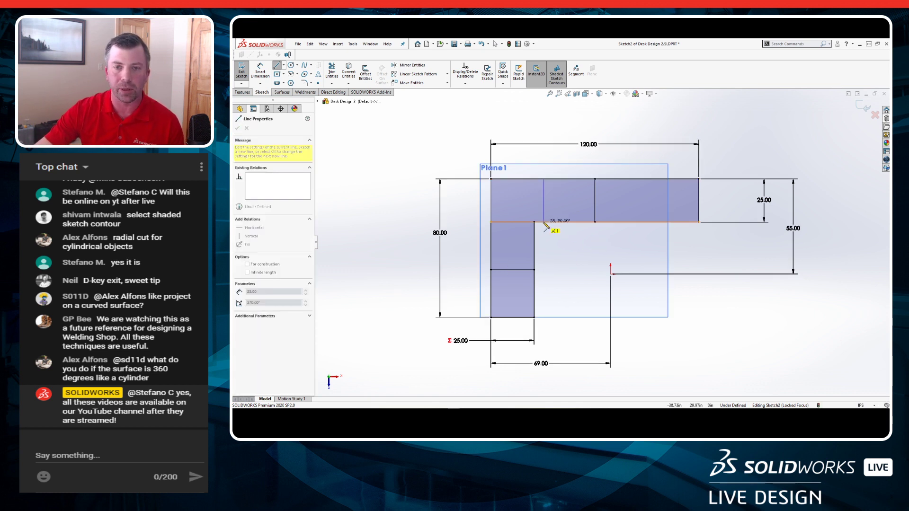
{"action": "double_click", "coordinate": [587, 245]}
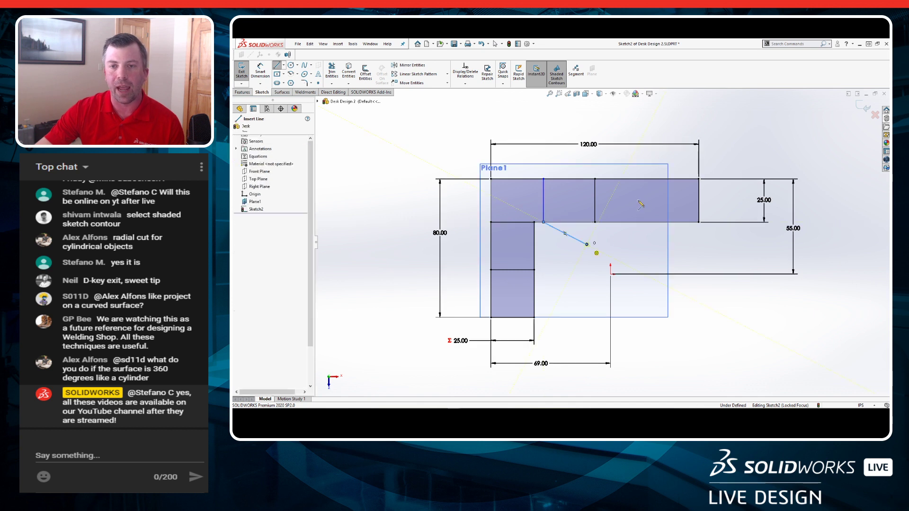
{"action": "left_click", "coordinate": [647, 179]}
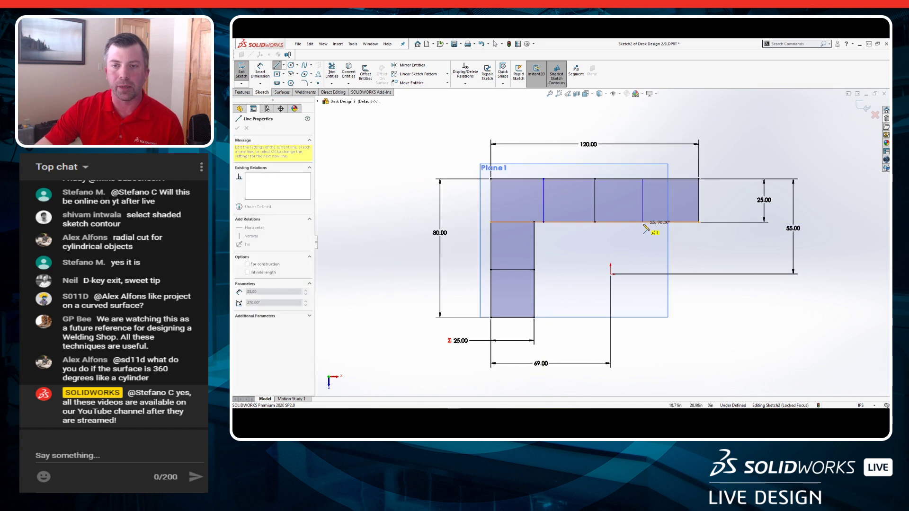
{"action": "double_click", "coordinate": [643, 223]}
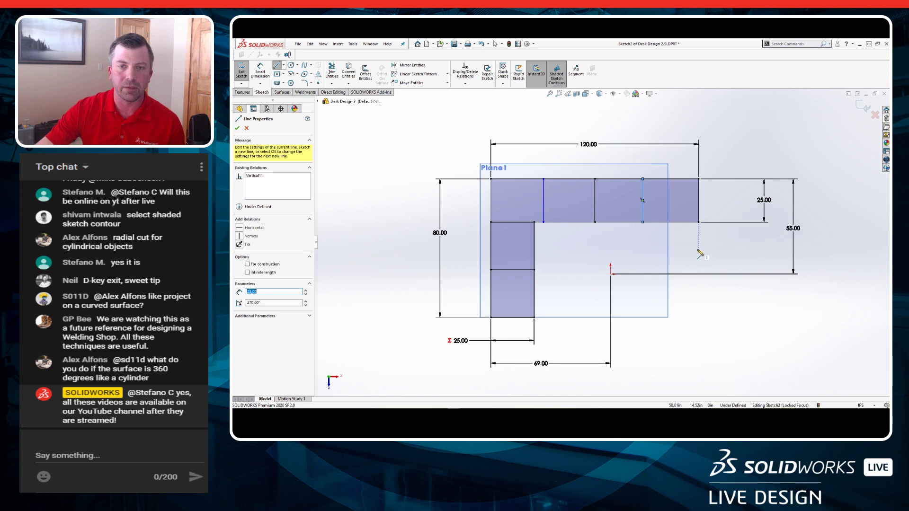
Sketch a loose slanted line outside the desk outline and delete it.
{"action": "left_click", "coordinate": [729, 159]}
{"action": "left_click", "coordinate": [794, 122]}
{"action": "key", "text": "Escape"}
{"action": "key", "text": "Escape"}
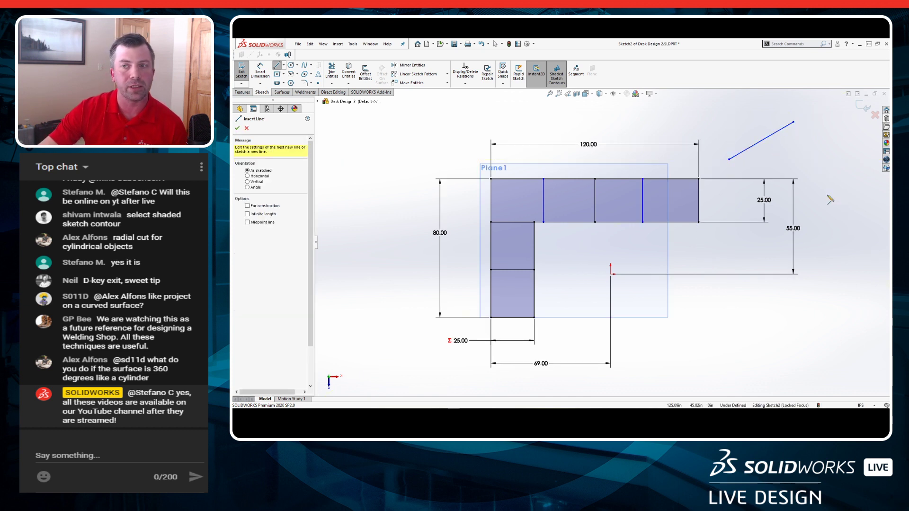
{"action": "left_click", "coordinate": [753, 148]}
{"action": "key", "text": "Delete"}
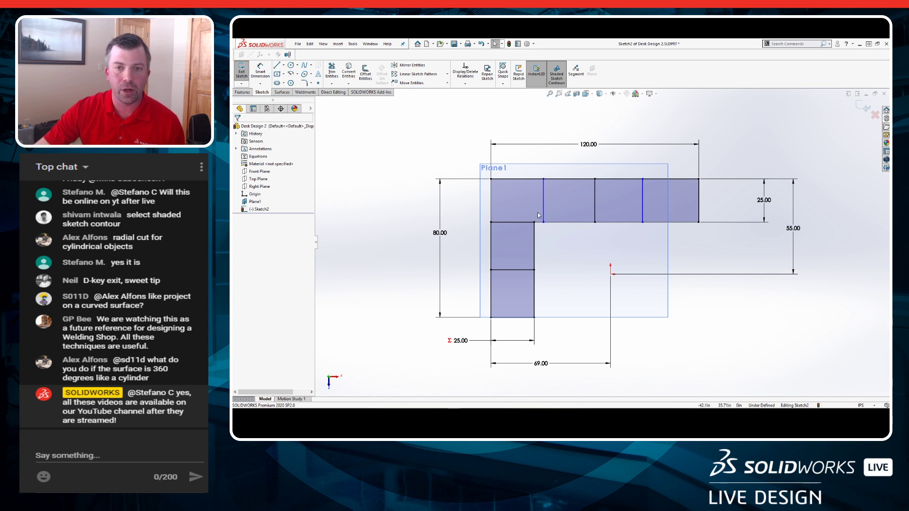
Dimension the long arm's first divider from the outer corner, linking it by equation to the 120 in overall length divided by 4.
{"action": "right_click_drag", "start_coordinate": [713, 364], "coordinate": [714, 307]}
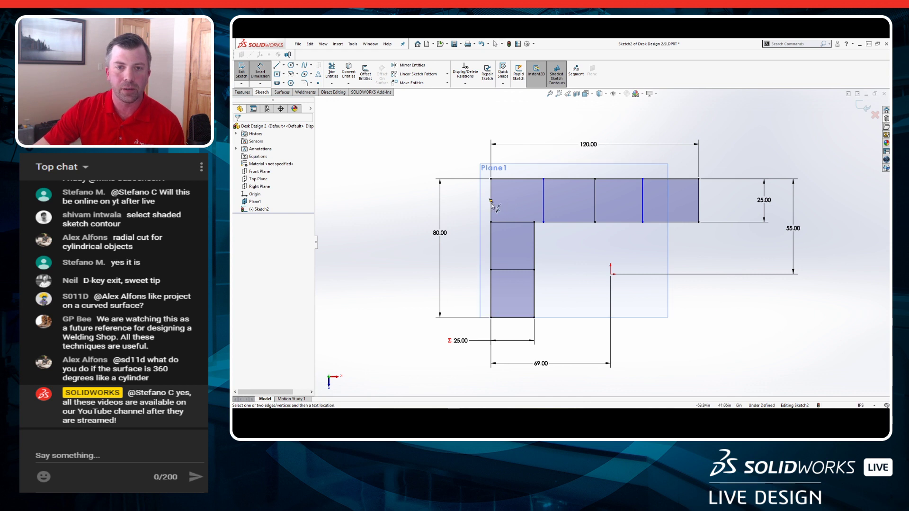
{"action": "left_click", "coordinate": [544, 211]}
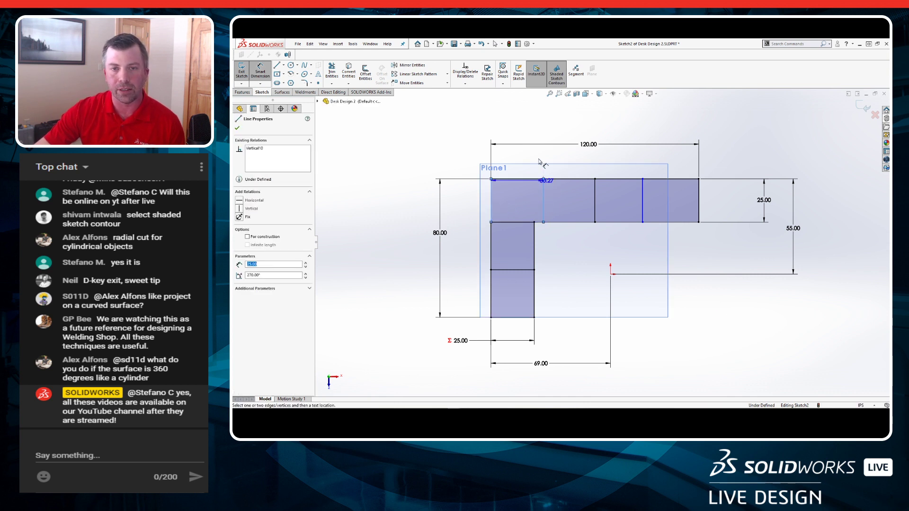
{"action": "left_click", "coordinate": [521, 137]}
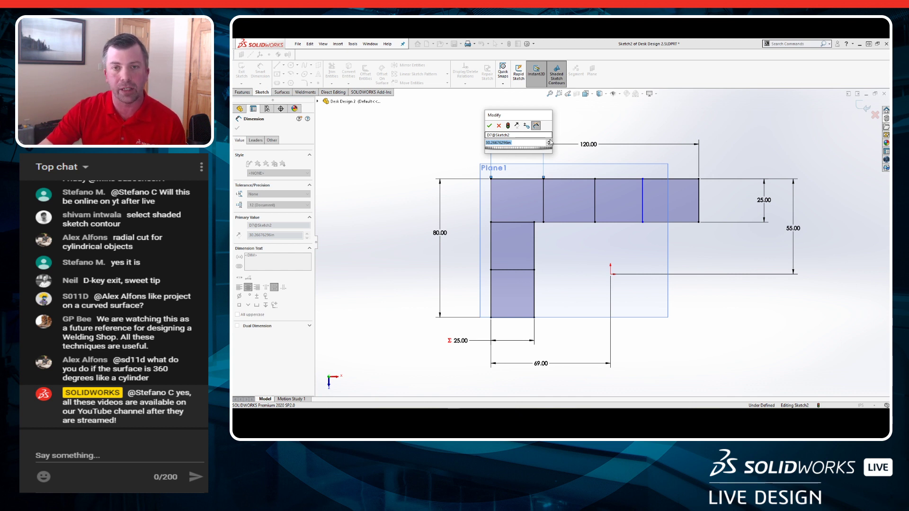
{"action": "type", "text": "="}
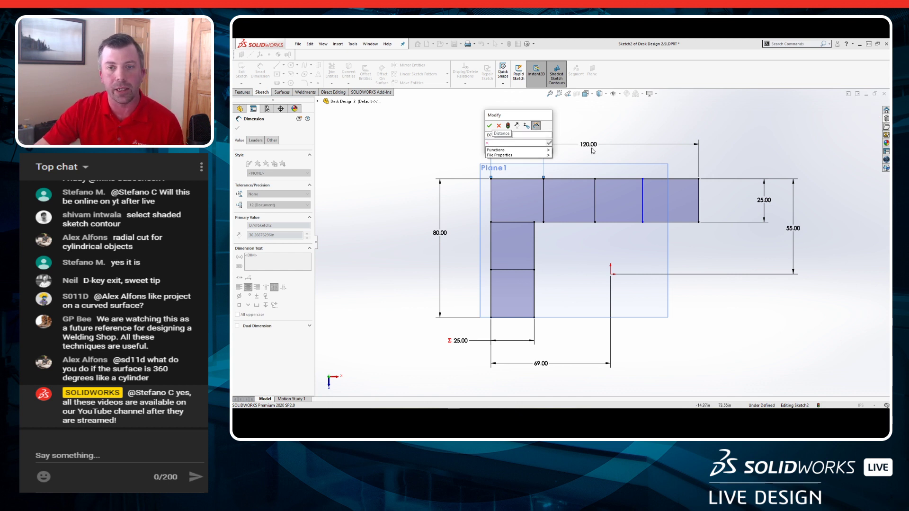
{"action": "left_click", "coordinate": [596, 148]}
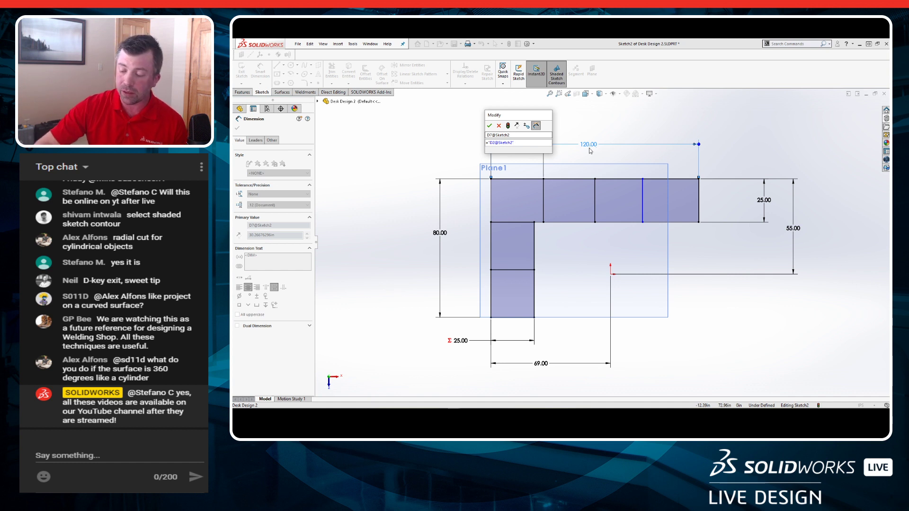
{"action": "type", "text": "/4"}
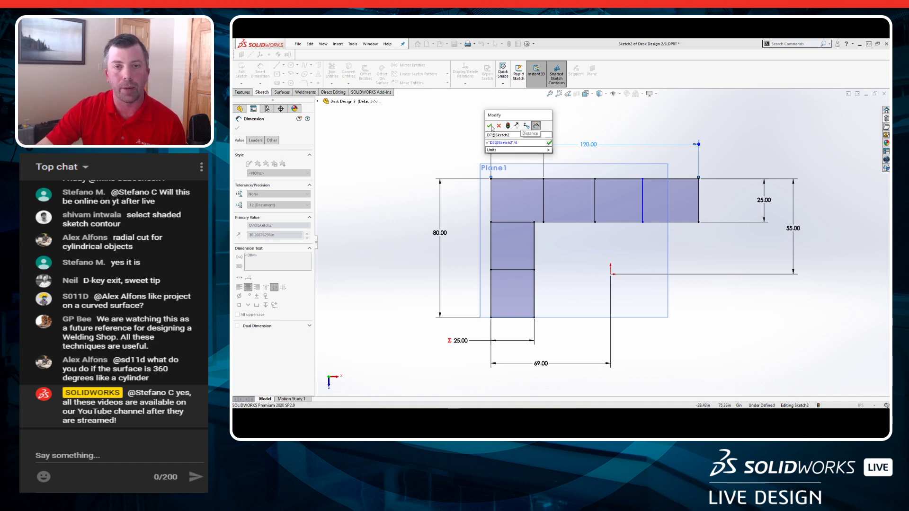
{"action": "key", "text": "Return"}
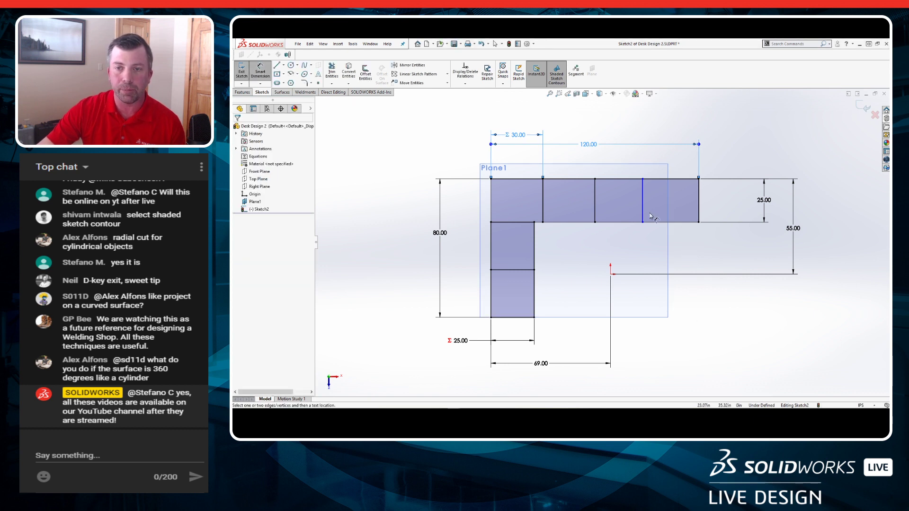
Dimension the long arm's last divider from its free end with the equation "D2@Sketch2"/4.
{"action": "right_click_drag", "start_coordinate": [674, 313], "coordinate": [674, 286]}
{"action": "right_click_drag", "start_coordinate": [700, 338], "coordinate": [697, 307]}
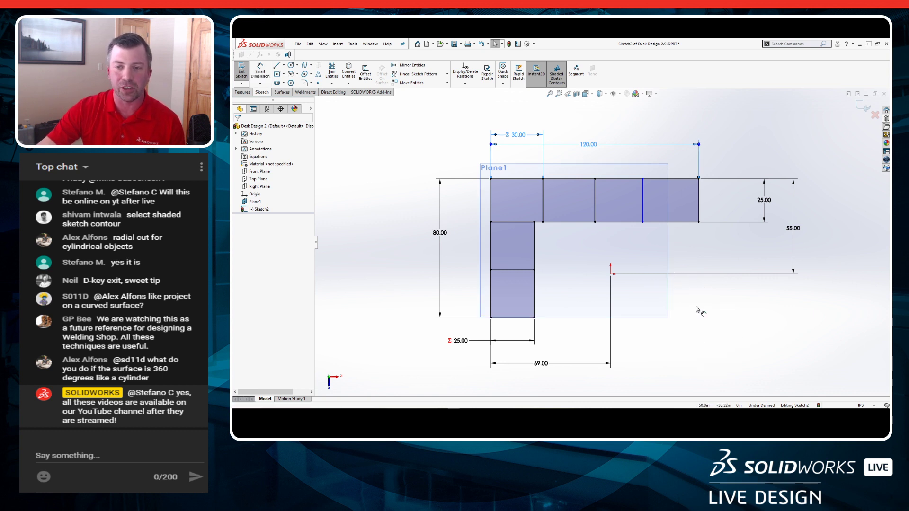
{"action": "right_click", "coordinate": [654, 217]}
{"action": "left_click", "coordinate": [682, 260]}
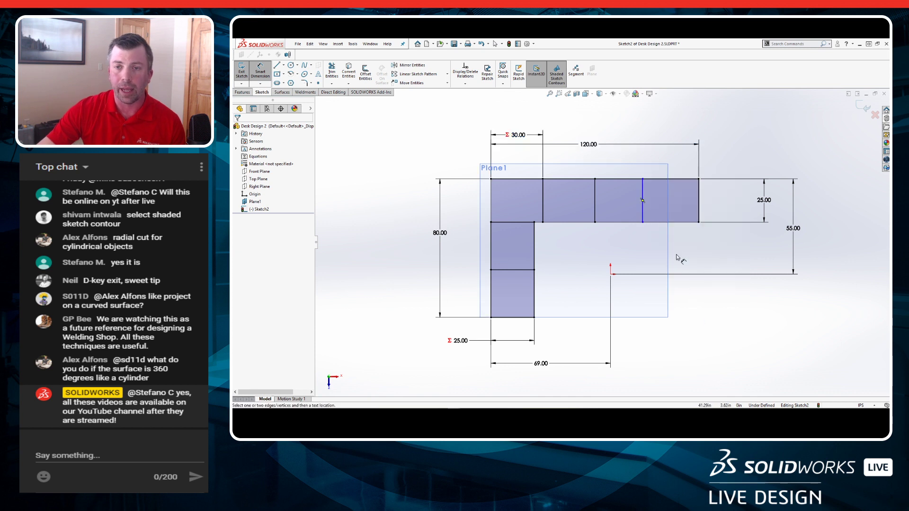
{"action": "left_click", "coordinate": [643, 216]}
{"action": "left_click", "coordinate": [698, 212]}
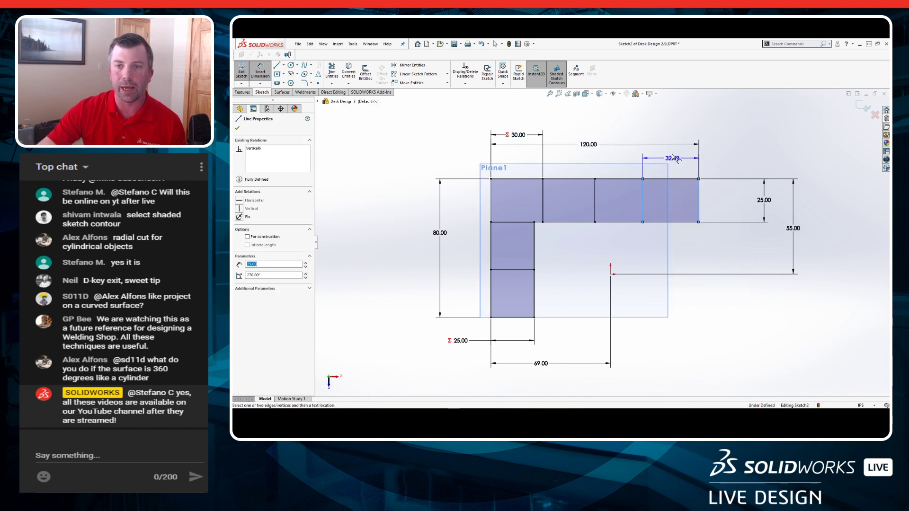
{"action": "left_click", "coordinate": [673, 134]}
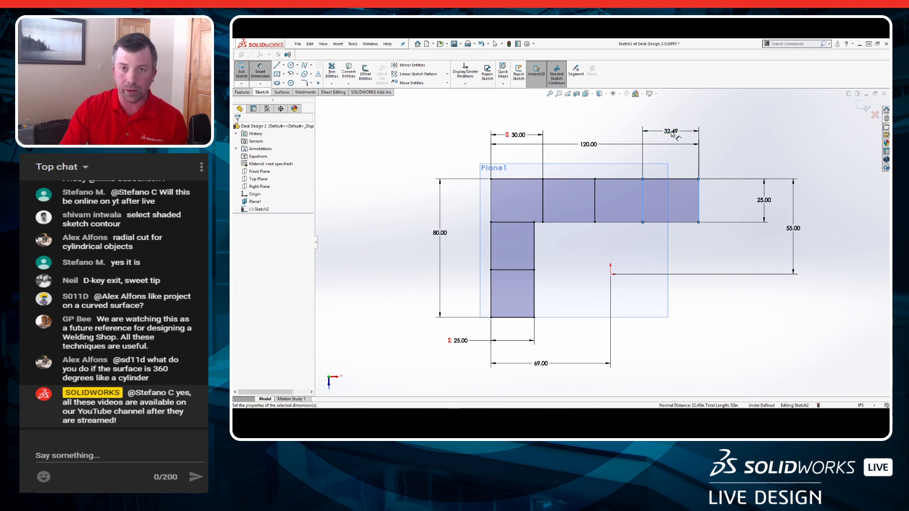
{"action": "type", "text": "=\"D2@Sketch2"}
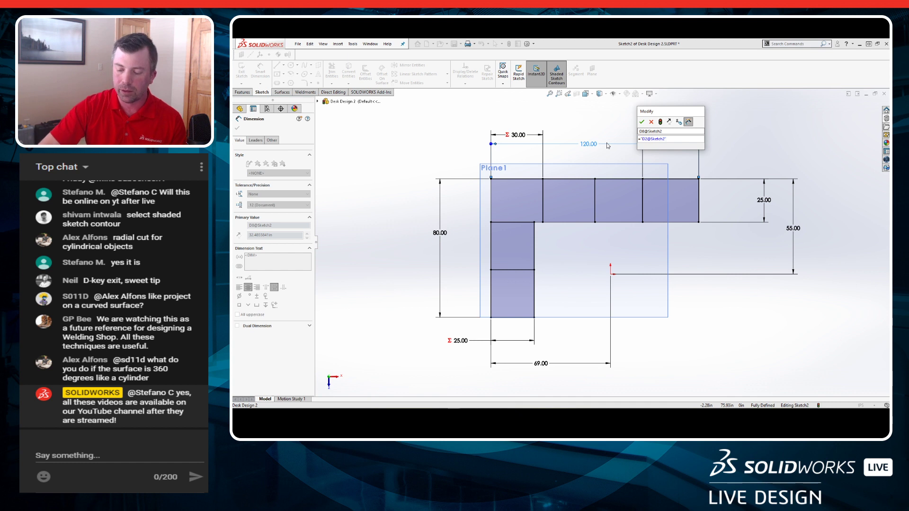
{"action": "type", "text": "/4"}
{"action": "key", "text": "Return"}
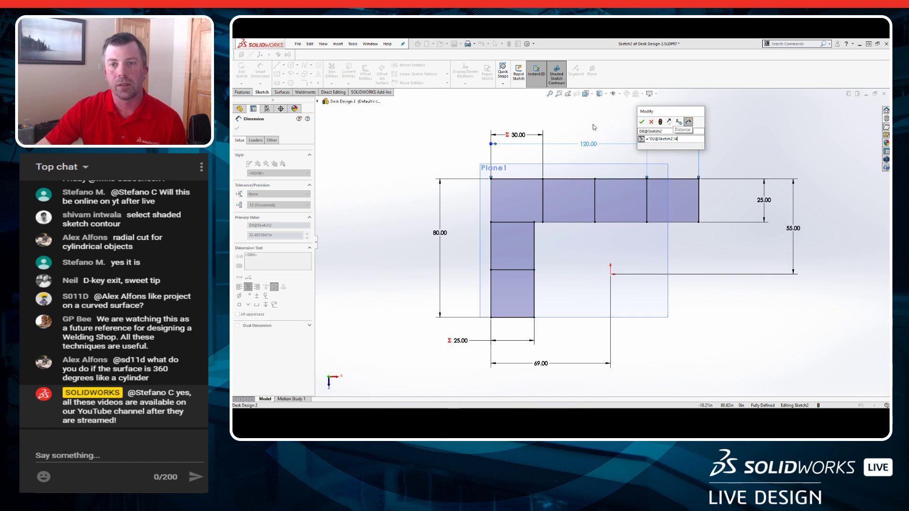
{"action": "left_click", "coordinate": [642, 122]}
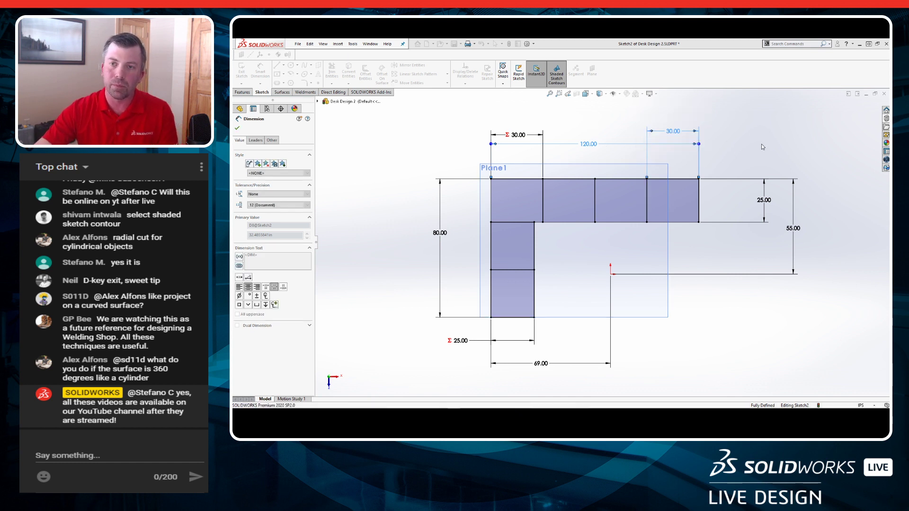
Test the equations by stretching the overall desk length to 140 in and returning it to 120 in.
{"action": "left_click", "coordinate": [589, 144]}
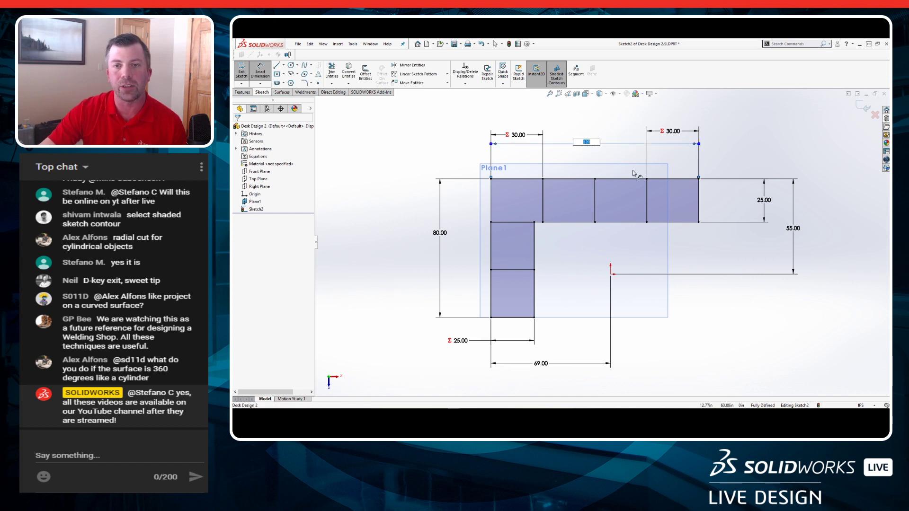
{"action": "left_click_drag", "start_coordinate": [698, 144], "coordinate": [734, 141]}
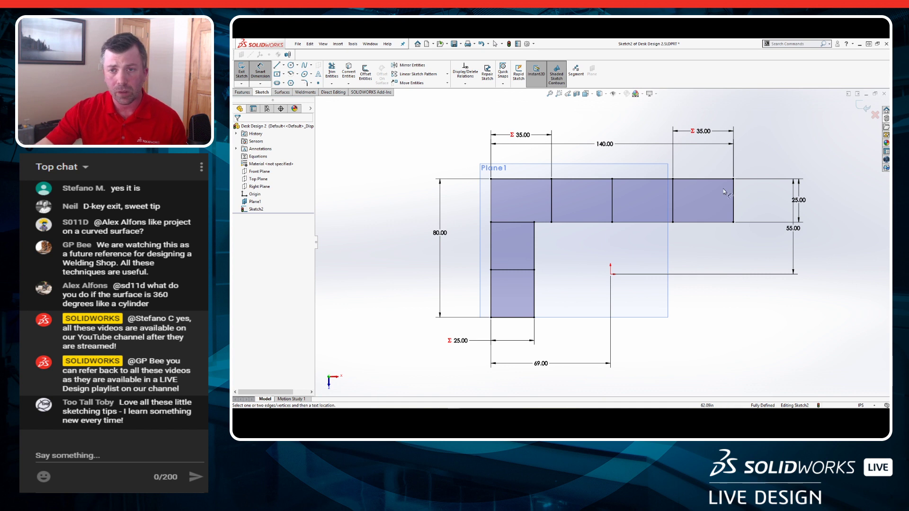
{"action": "left_click", "coordinate": [600, 146]}
{"action": "left_click_drag", "start_coordinate": [733, 143], "coordinate": [700, 138]}
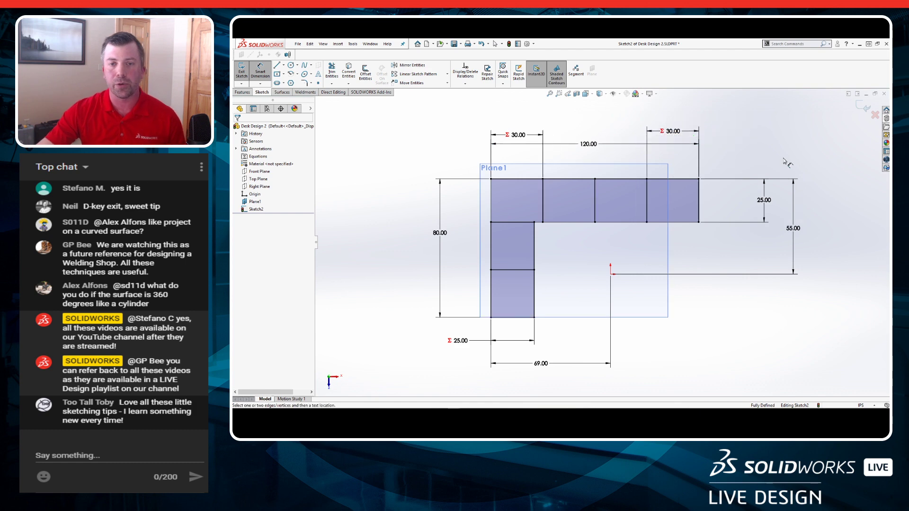
Exit the desk outline sketch in an angled 3D view.
{"action": "mouse_move", "coordinate": [604, 286]}
{"action": "middle_mouse_down"}
{"action": "mouse_move", "coordinate": [562, 177]}
{"action": "mouse_move", "coordinate": [640, 172]}
{"action": "middle_mouse_up"}
{"action": "scroll", "coordinate": [641, 171], "scroll_direction": "down", "scroll_amount": 1}
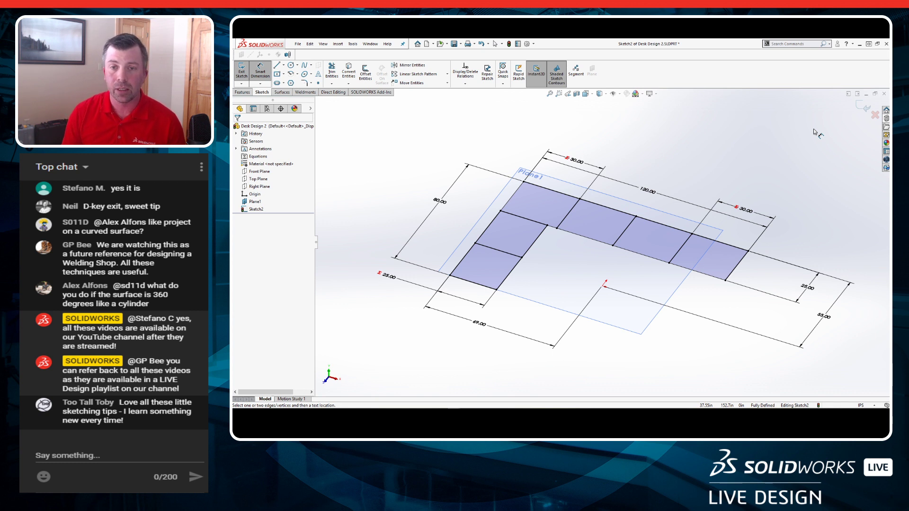
{"action": "left_click", "coordinate": [861, 106]}
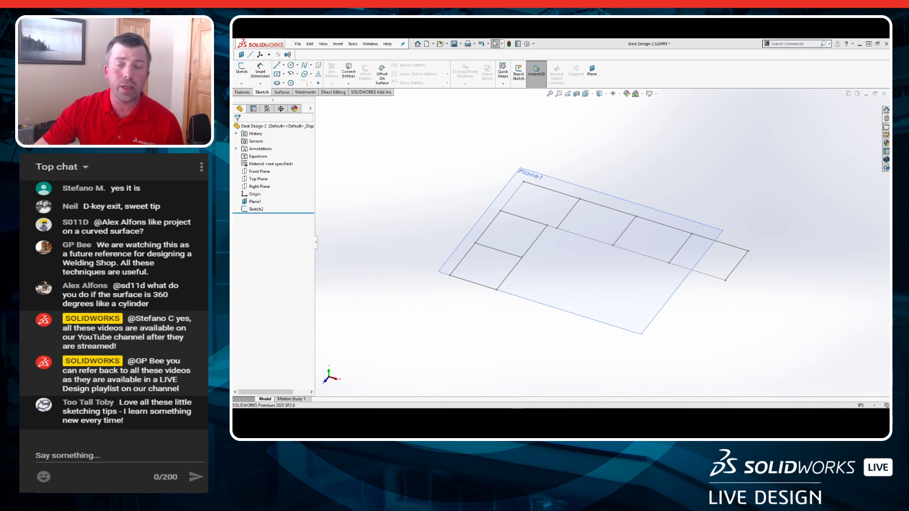
Bring up the Weldments commands and add a weldment feature to the desk part.
{"action": "left_click", "coordinate": [311, 93]}
{"action": "right_click", "coordinate": [312, 93]}
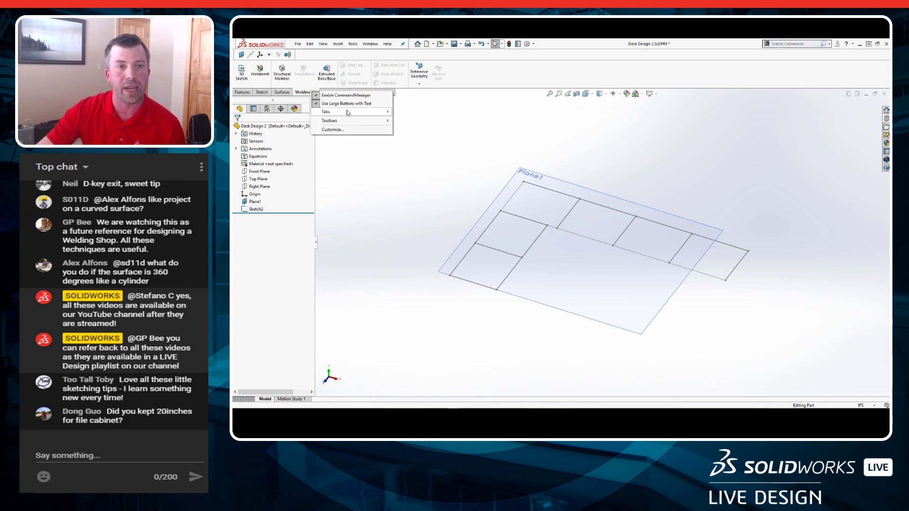
{"action": "mouse_move", "coordinate": [348, 112]}
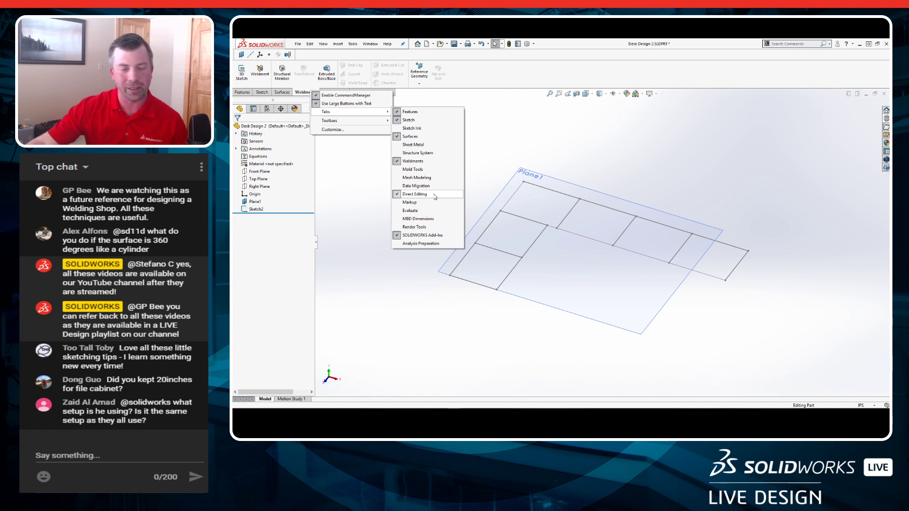
{"action": "left_click", "coordinate": [422, 162]}
{"action": "right_click", "coordinate": [340, 92]}
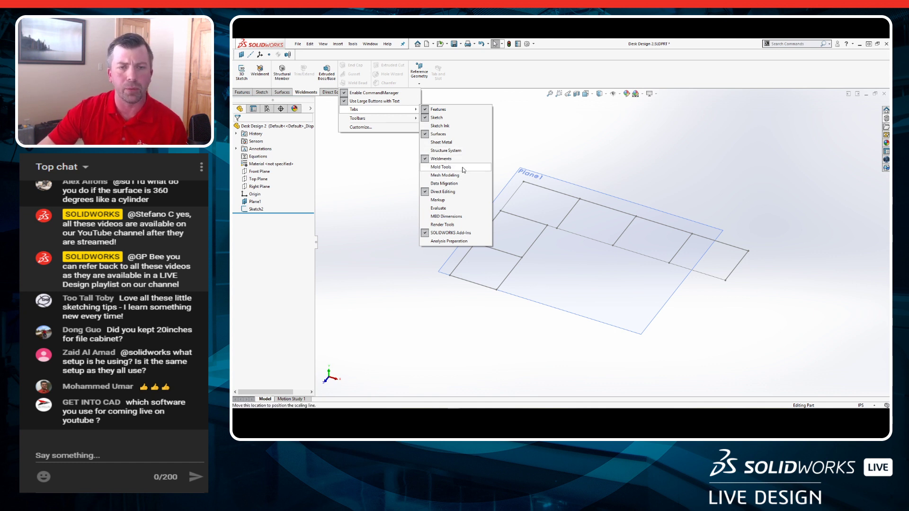
{"action": "left_click", "coordinate": [399, 159]}
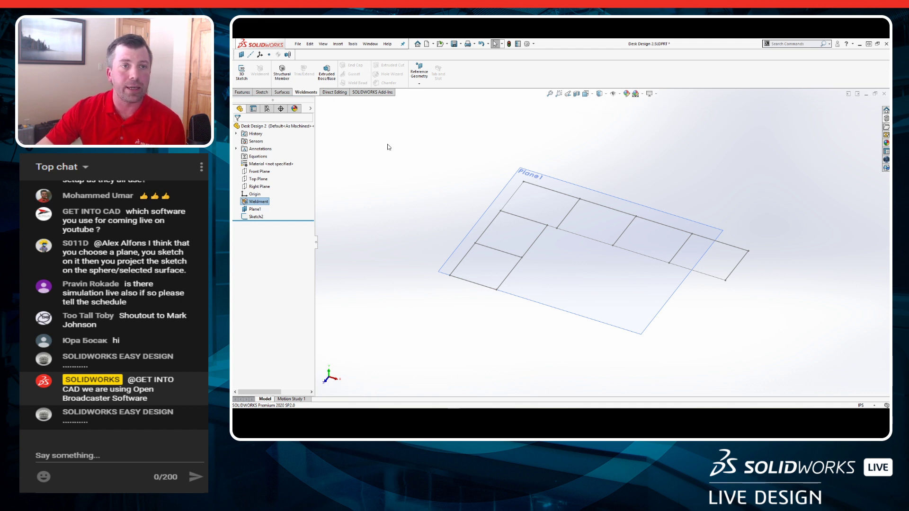
Start a structural member using the ansi inch standard, Pipe (standard, S40) type and size P3.
{"action": "left_click", "coordinate": [282, 73]}
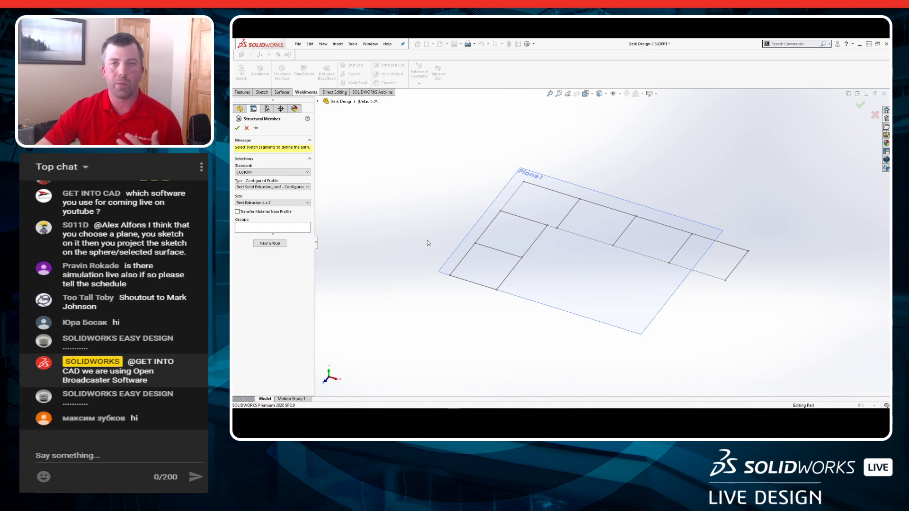
{"action": "left_click", "coordinate": [307, 173]}
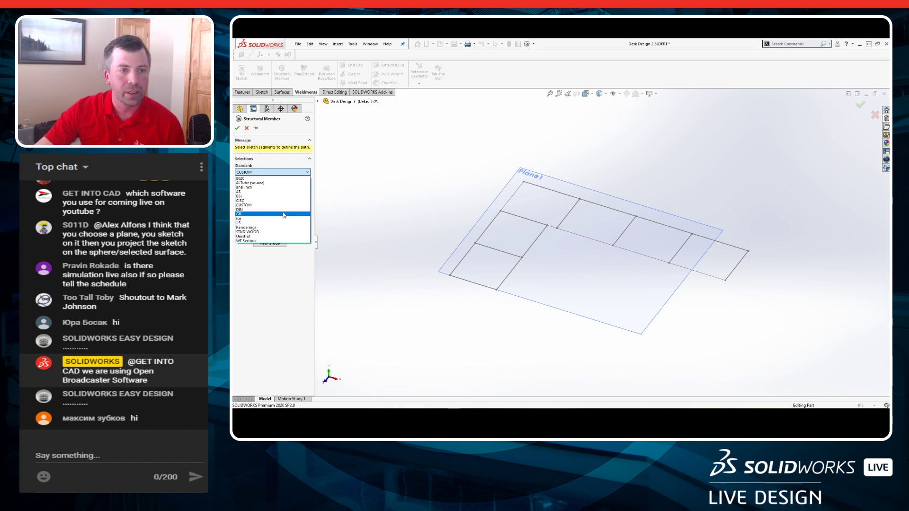
{"action": "left_click", "coordinate": [271, 189]}
{"action": "left_click", "coordinate": [269, 187]}
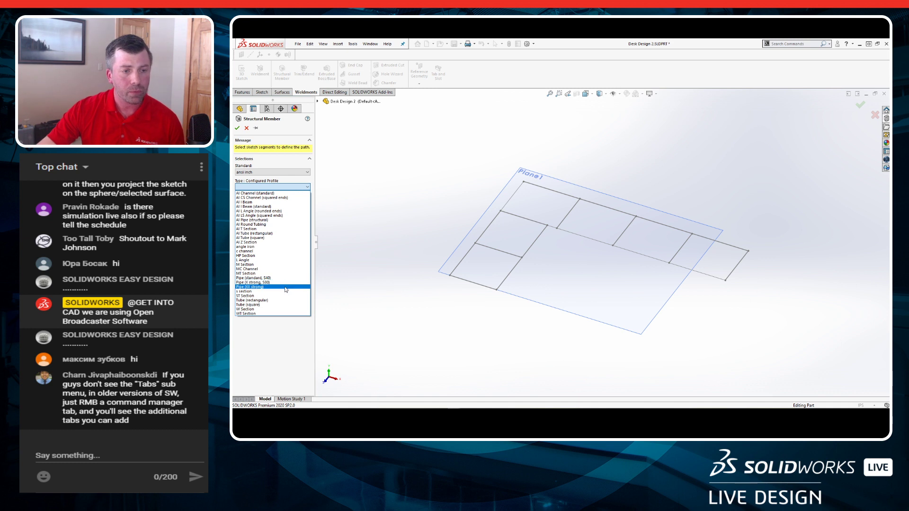
{"action": "left_click", "coordinate": [287, 279]}
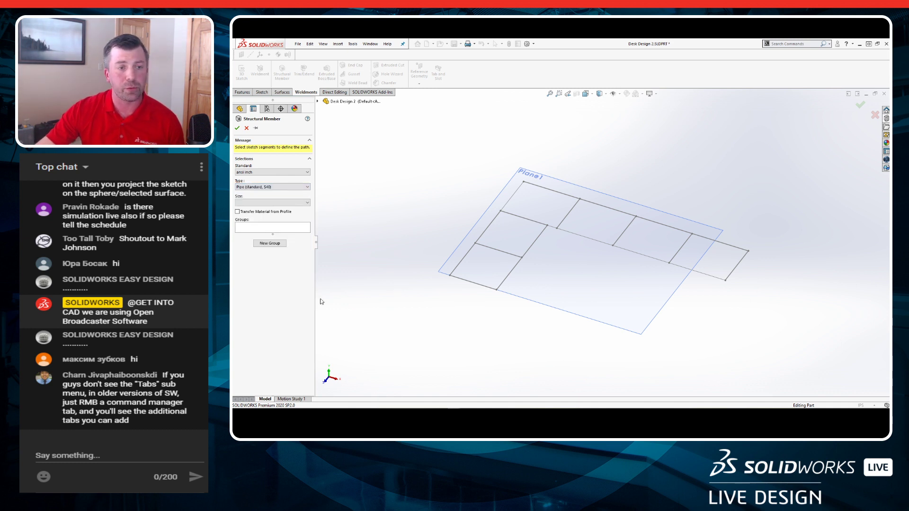
{"action": "left_click", "coordinate": [303, 203]}
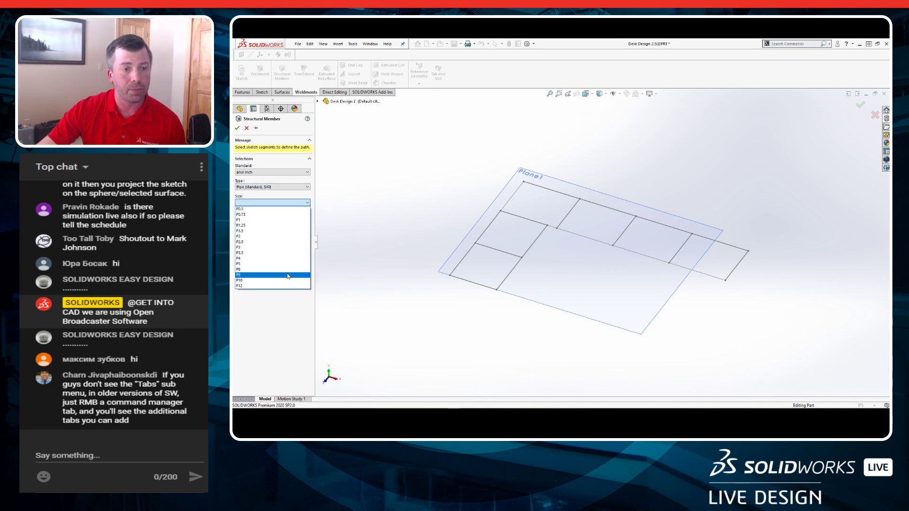
{"action": "left_click", "coordinate": [287, 247]}
Preview the pipe along the short arm's outer edge line, change its size to P6, and cancel the structural member.
{"action": "scroll", "coordinate": [483, 250], "scroll_direction": "down", "scroll_amount": 3}
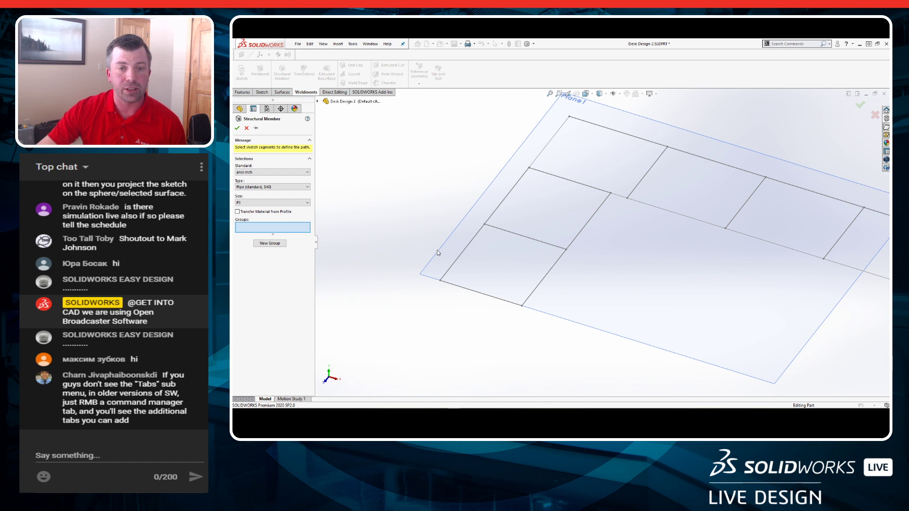
{"action": "left_click", "coordinate": [456, 260]}
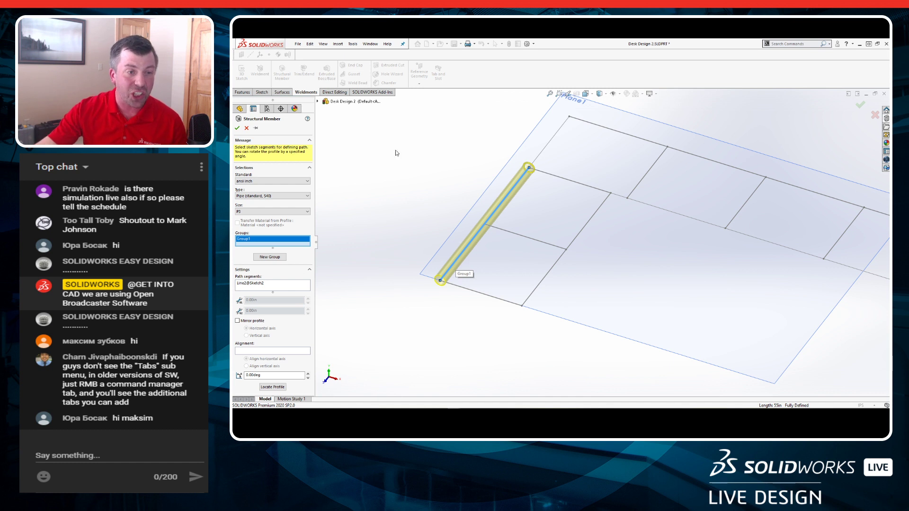
{"action": "left_click", "coordinate": [307, 211]}
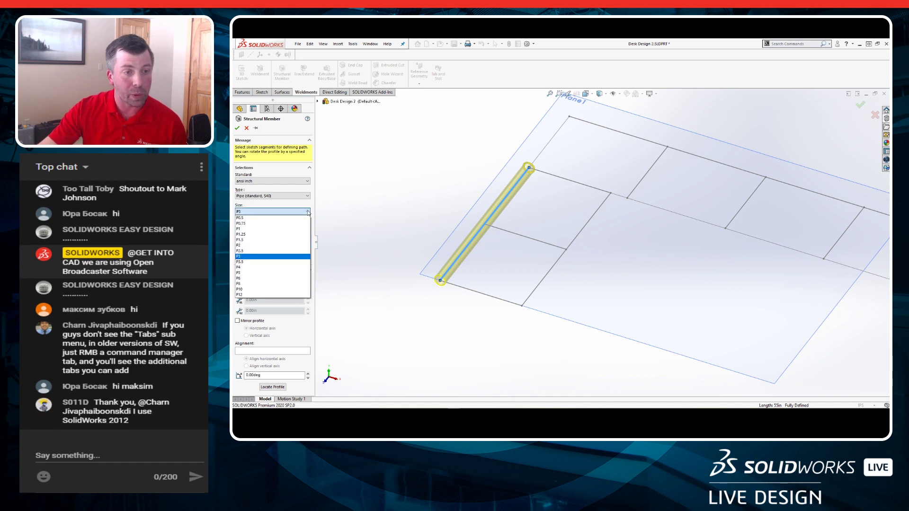
{"action": "left_click", "coordinate": [268, 280]}
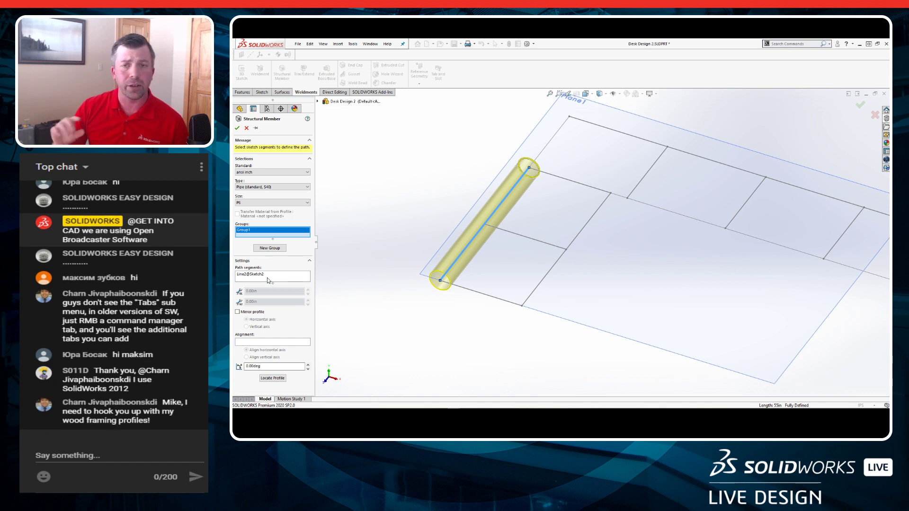
{"action": "left_click", "coordinate": [247, 128]}
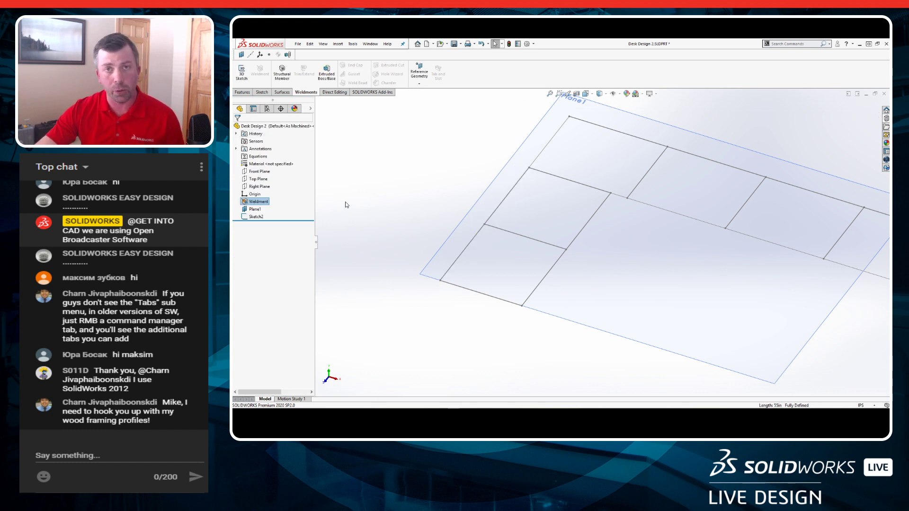
Browse the Design Library's SOLIDWORKS Content weldment profiles, open the Ansi Inch download, and cancel it.
{"action": "left_click", "coordinate": [887, 120]}
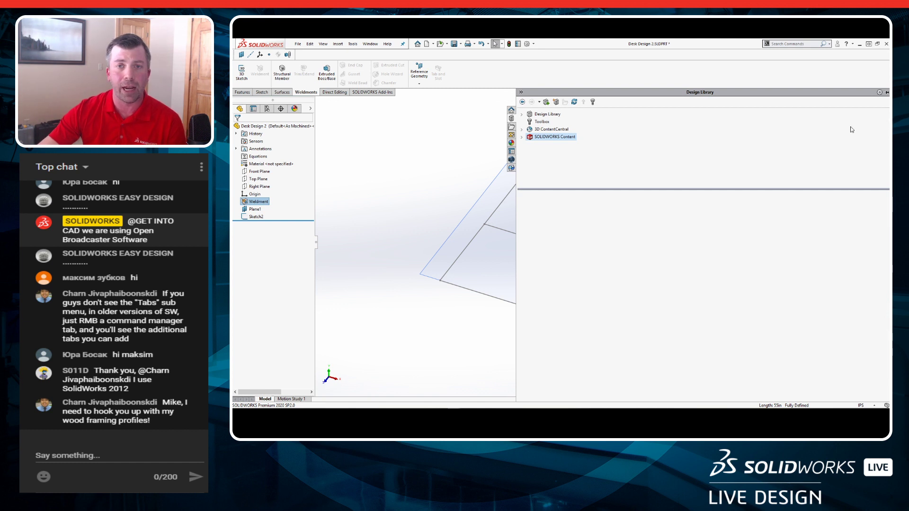
{"action": "left_click_drag", "start_coordinate": [517, 184], "coordinate": [702, 190]}
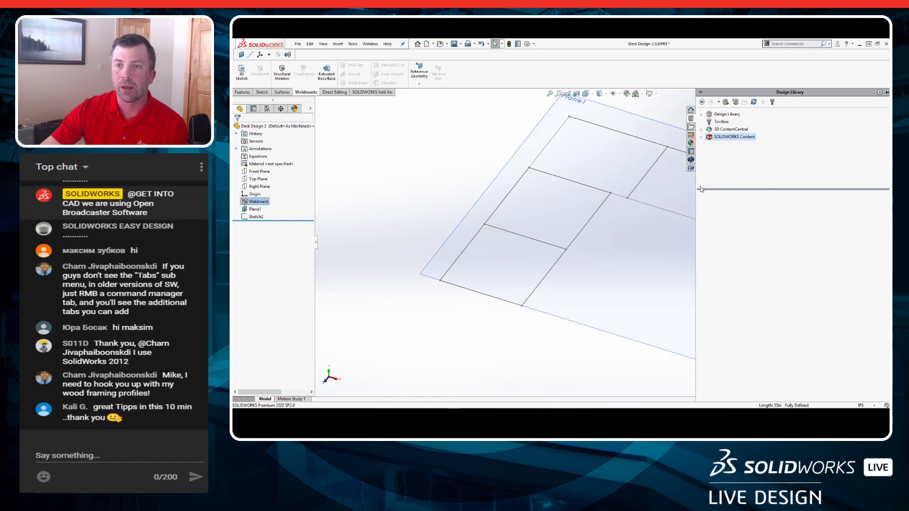
{"action": "double_click", "coordinate": [715, 140]}
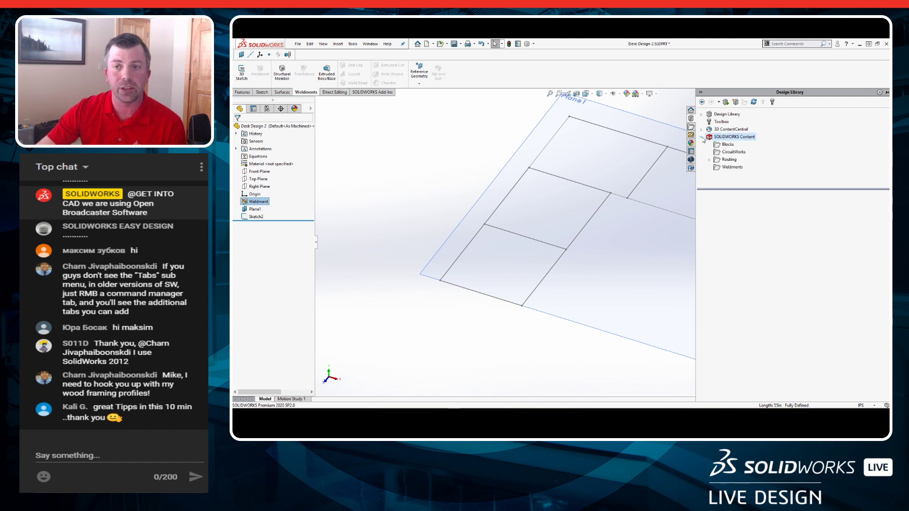
{"action": "left_click", "coordinate": [731, 168]}
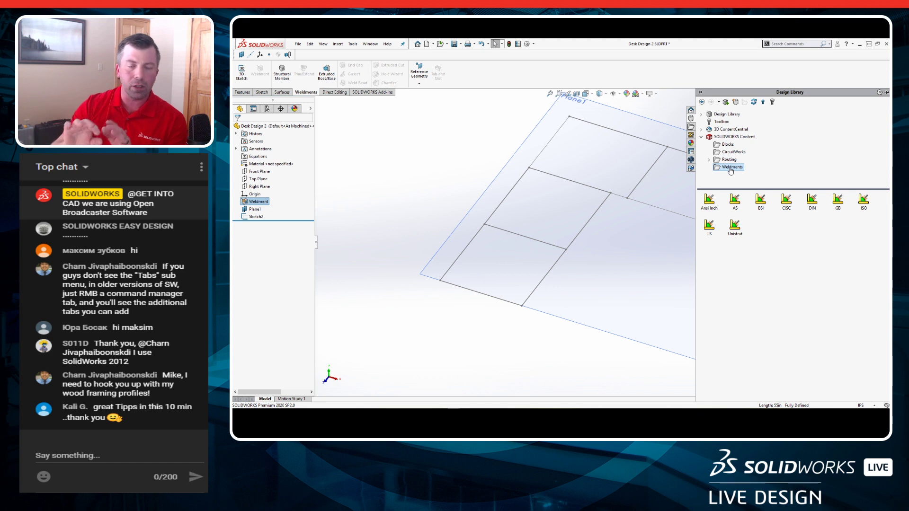
{"action": "left_click", "coordinate": [708, 199]}
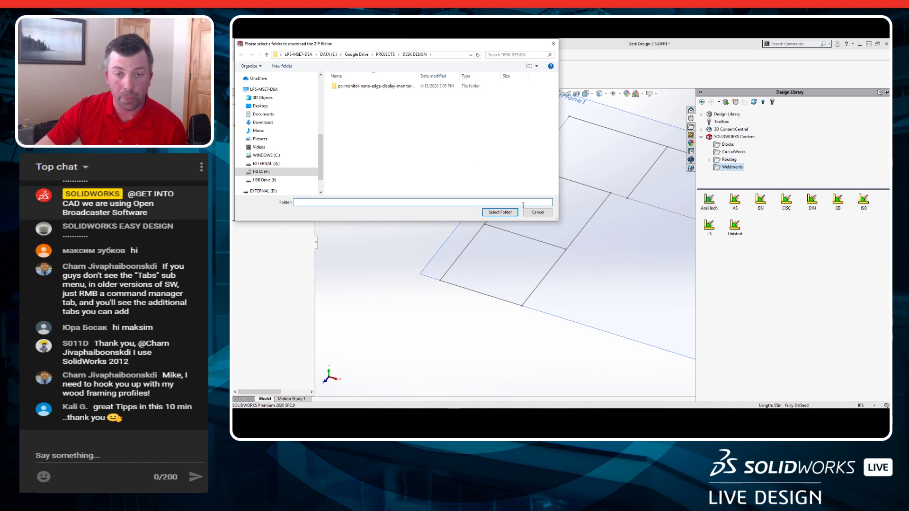
{"action": "left_click", "coordinate": [538, 212]}
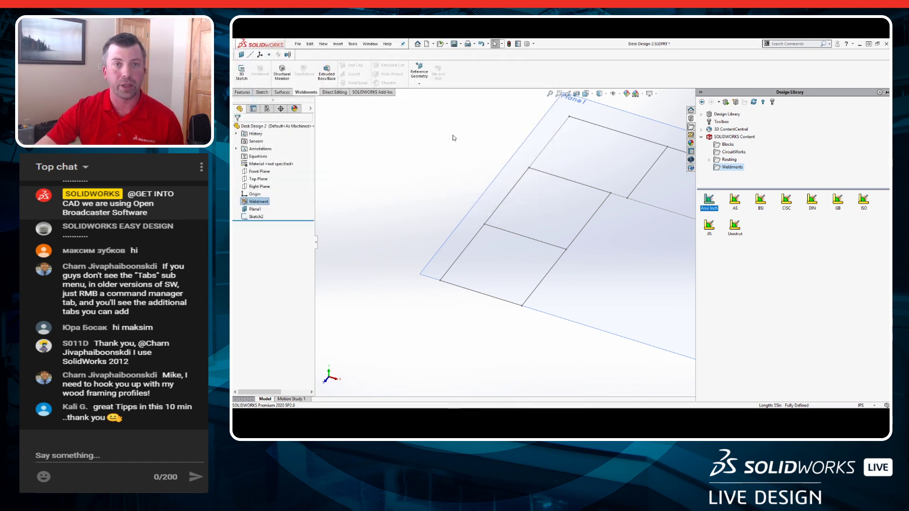
Check the Weldment Profiles folders under File Locations in the system options, selecting the Google Drive WELDMENTS folder.
{"action": "left_click", "coordinate": [527, 44]}
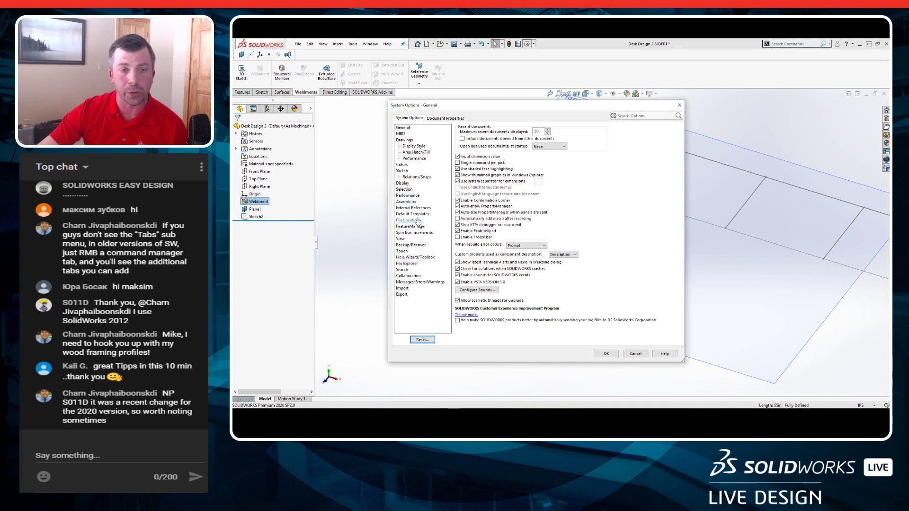
{"action": "left_click", "coordinate": [417, 221]}
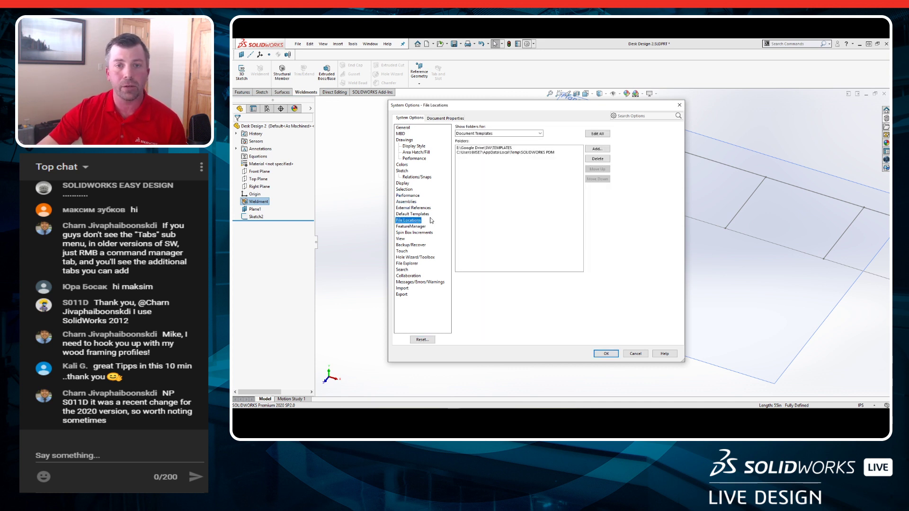
{"action": "left_click", "coordinate": [540, 134]}
{"action": "left_click_drag", "start_coordinate": [541, 152], "coordinate": [539, 220]}
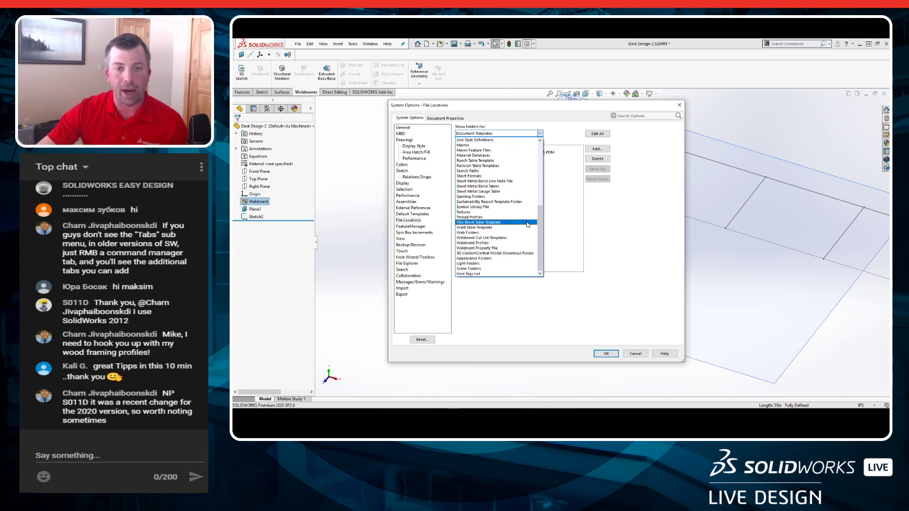
{"action": "left_click", "coordinate": [506, 244]}
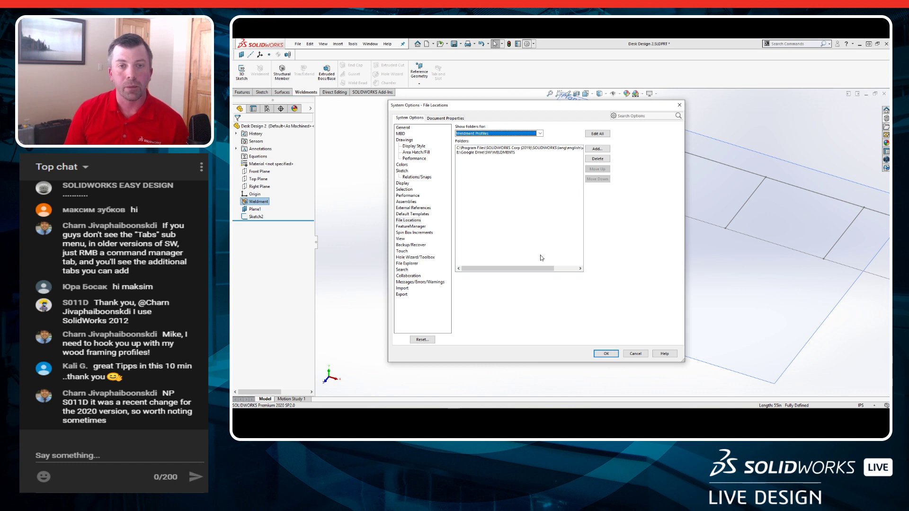
{"action": "left_click", "coordinate": [513, 153]}
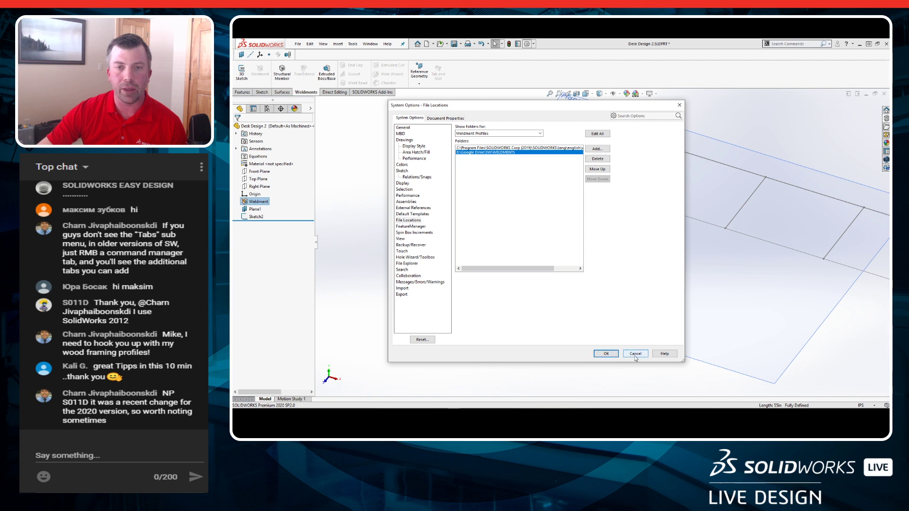
{"action": "left_click", "coordinate": [607, 354]}
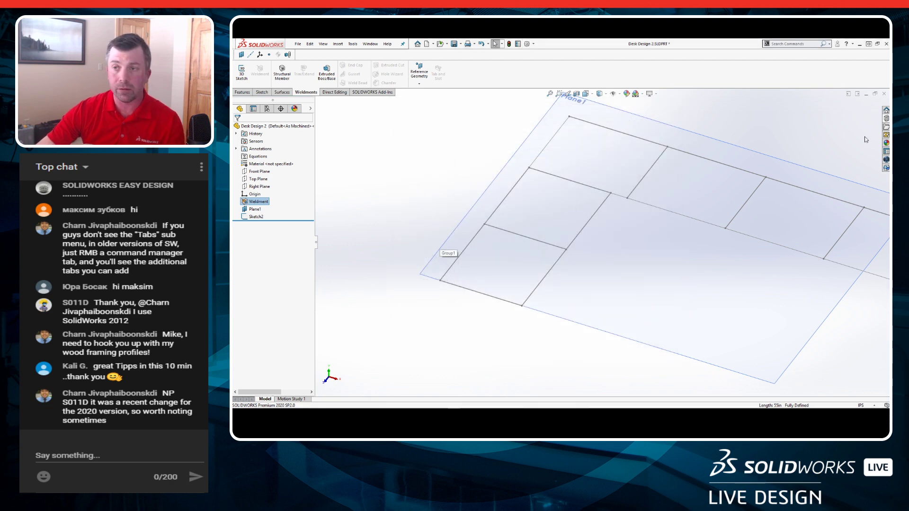
Review the downloadable weldment profile standards in the Design Library again and return to the full desk sketch.
{"action": "left_click", "coordinate": [886, 119]}
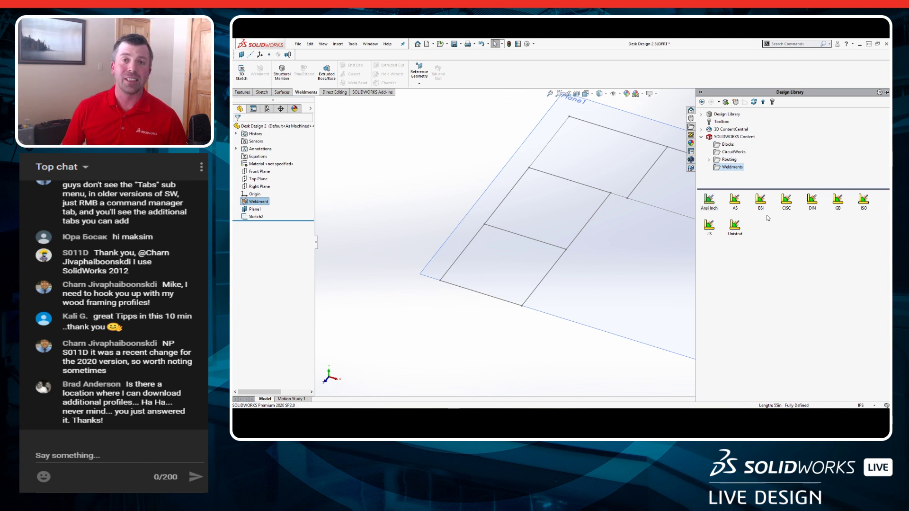
{"action": "left_click", "coordinate": [450, 144]}
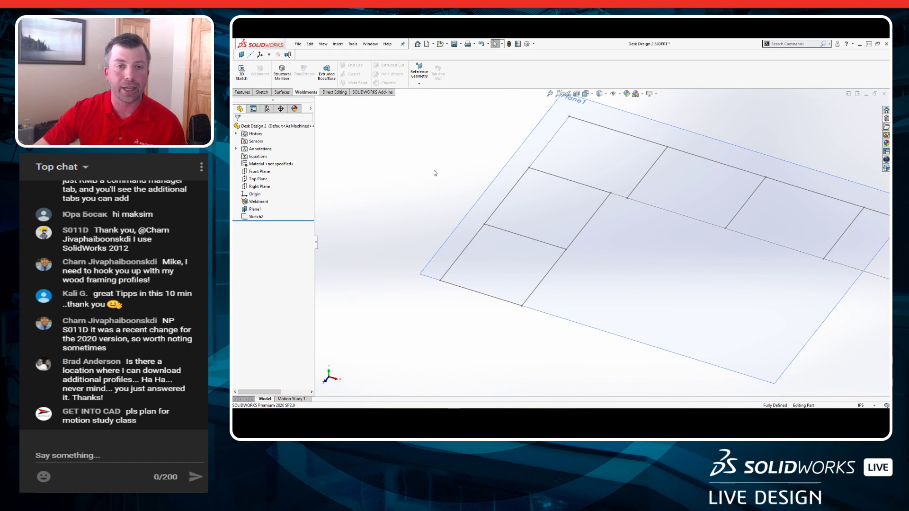
{"action": "scroll", "coordinate": [391, 189], "scroll_direction": "down", "scroll_amount": 2}
{"action": "scroll", "coordinate": [402, 195], "scroll_direction": "down", "scroll_amount": 1}
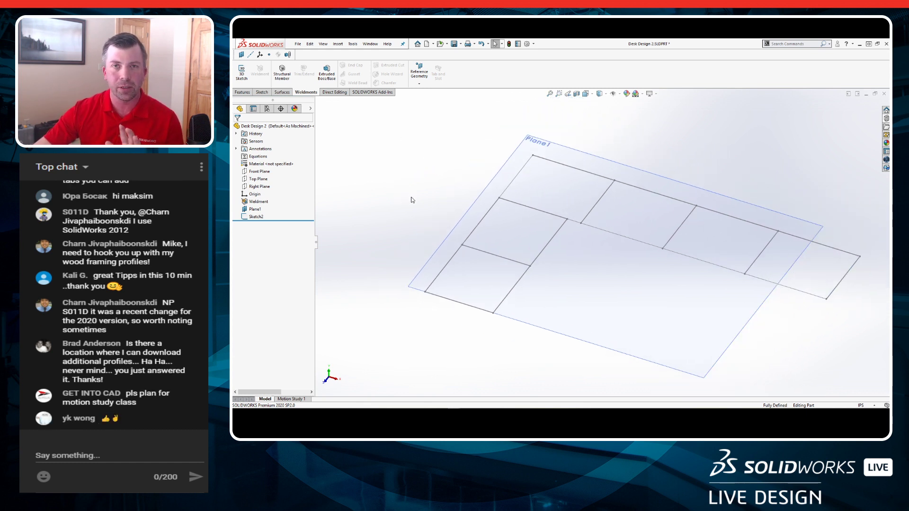
Create a new part from the IPS standard template.
{"action": "left_click", "coordinate": [298, 44]}
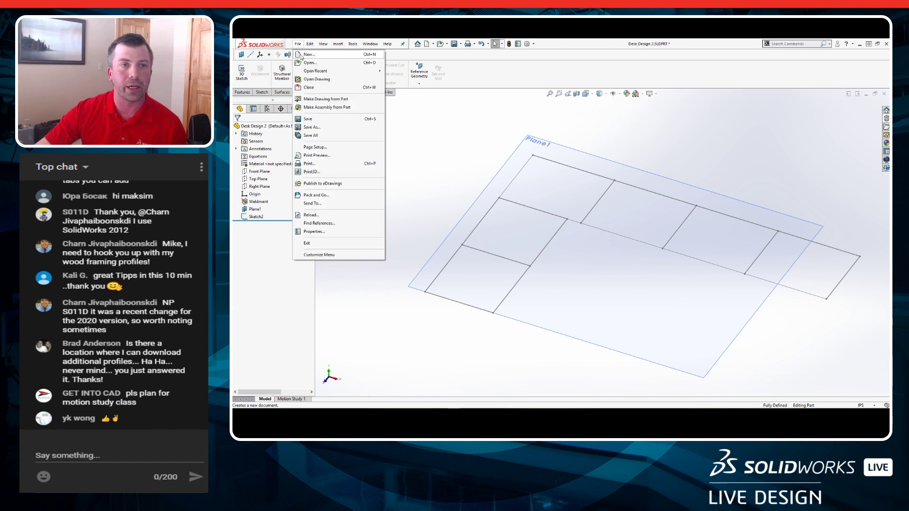
{"action": "left_click", "coordinate": [301, 56]}
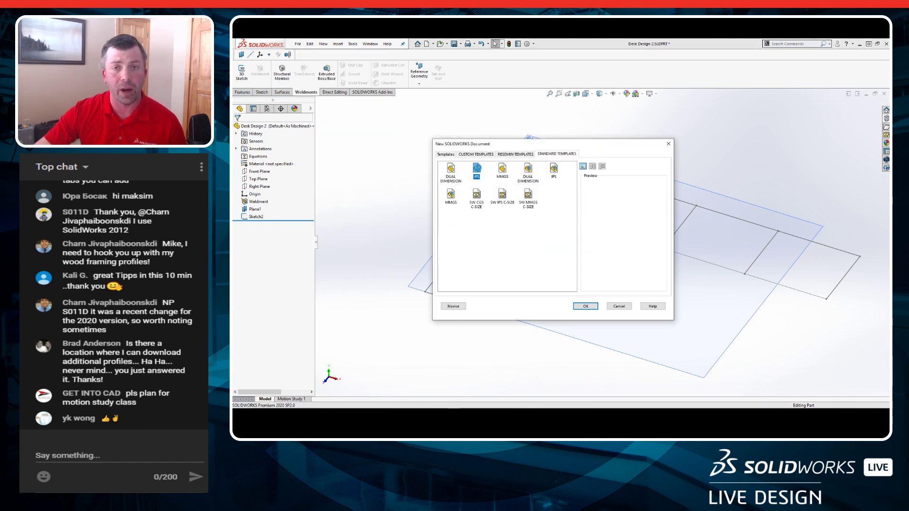
{"action": "double_click", "coordinate": [478, 169]}
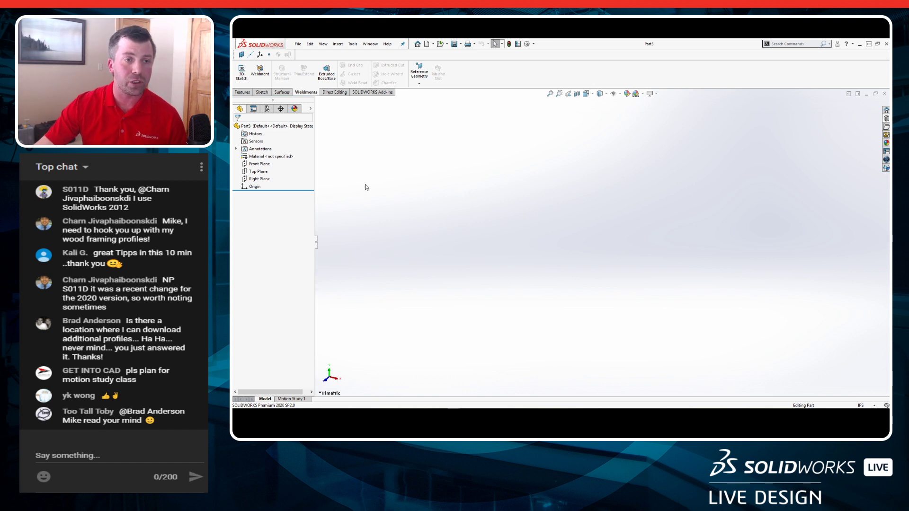
Sketch a center rectangle at the origin on the Front Plane, about 8.31 in wide and 4.26 in tall.
{"action": "right_click", "coordinate": [266, 167]}
{"action": "left_click", "coordinate": [274, 152]}
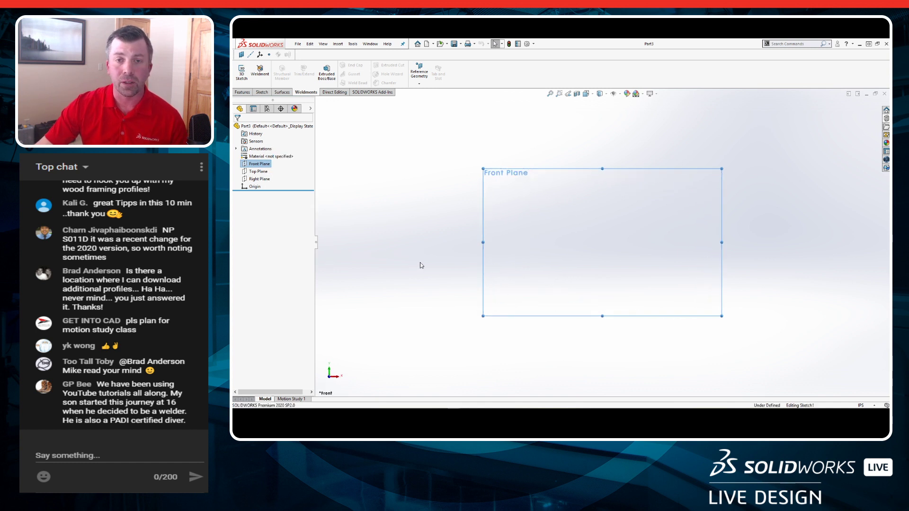
{"action": "key", "text": "s"}
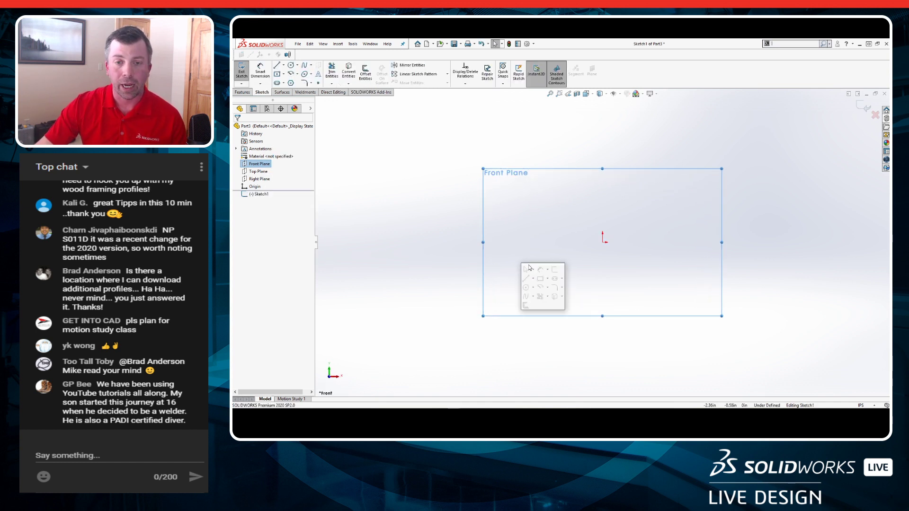
{"action": "left_click", "coordinate": [547, 280]}
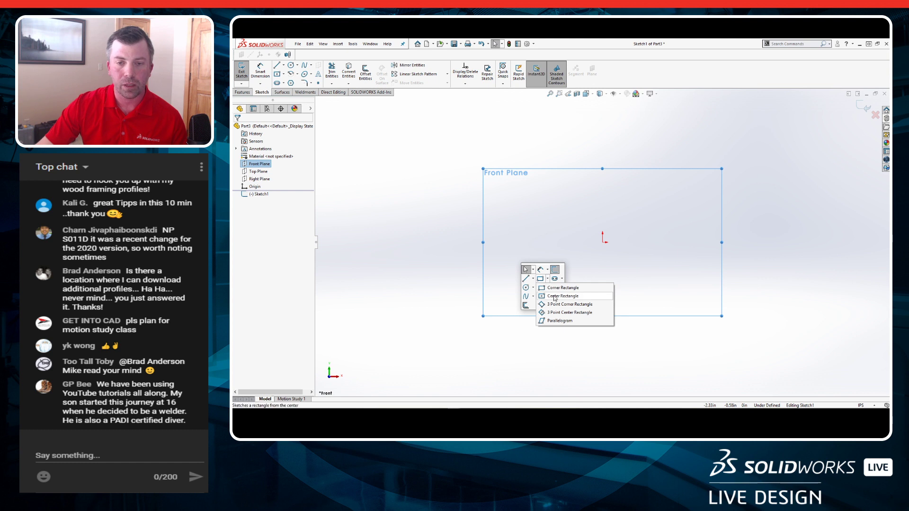
{"action": "left_click", "coordinate": [559, 296]}
{"action": "left_click", "coordinate": [602, 242]}
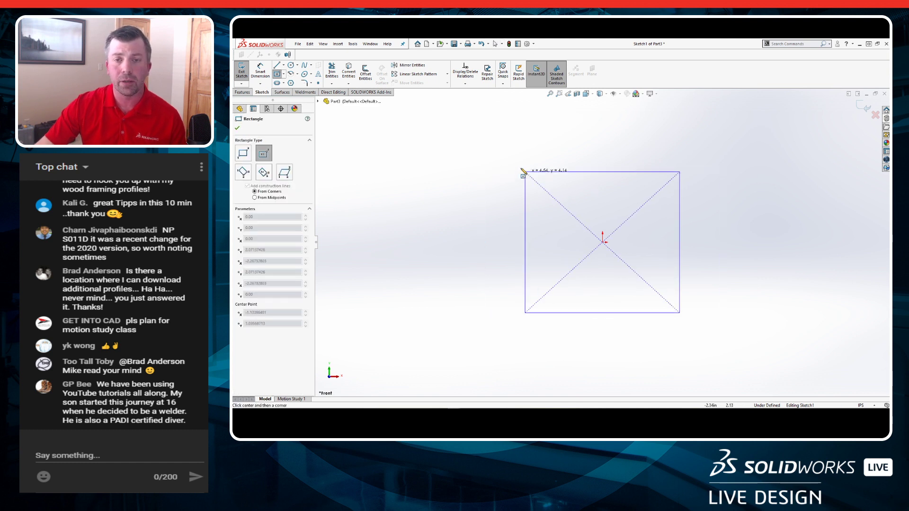
{"action": "left_click", "coordinate": [508, 153]}
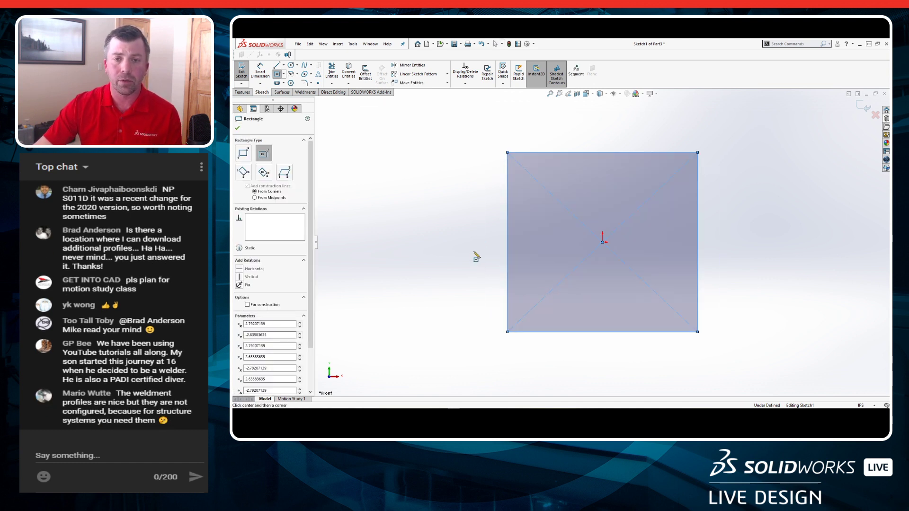
{"action": "key", "text": "Escape"}
{"action": "left_click_drag", "start_coordinate": [508, 153], "coordinate": [462, 169]}
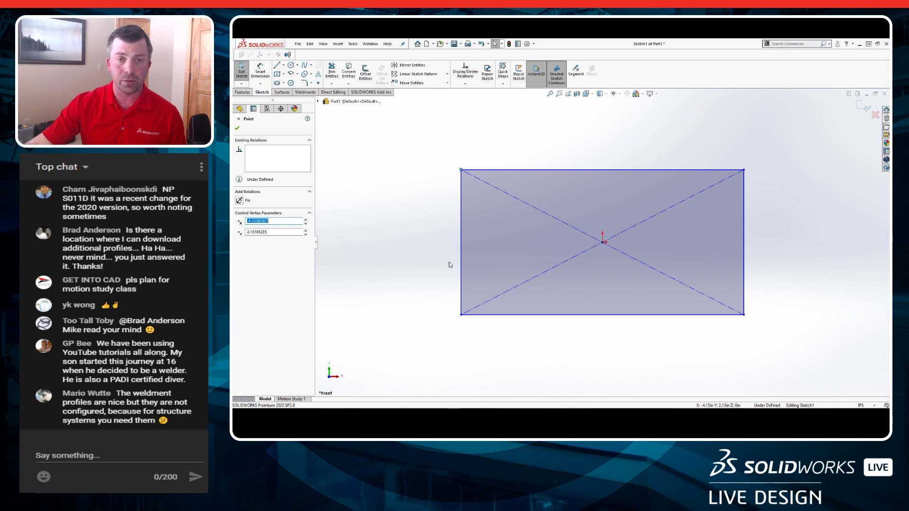
{"action": "left_click", "coordinate": [439, 240]}
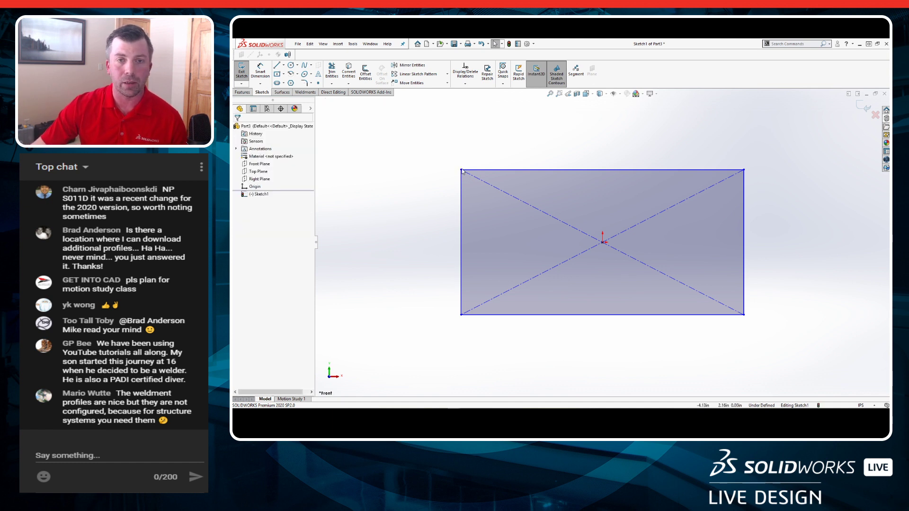
Round all four corners of the rectangle with 0.10 in sketch fillets.
{"action": "left_click", "coordinate": [462, 170]}
{"action": "left_click", "coordinate": [480, 149]}
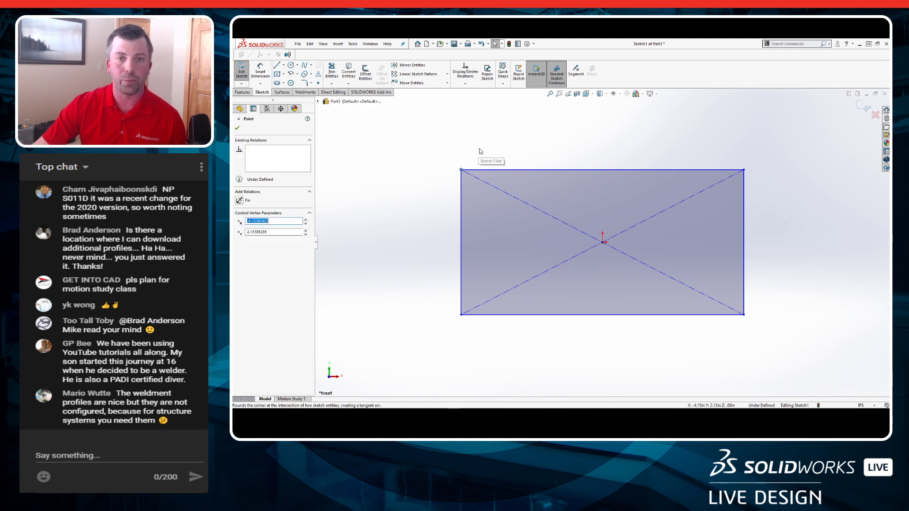
{"action": "left_click", "coordinate": [744, 170]}
{"action": "left_click", "coordinate": [744, 314]}
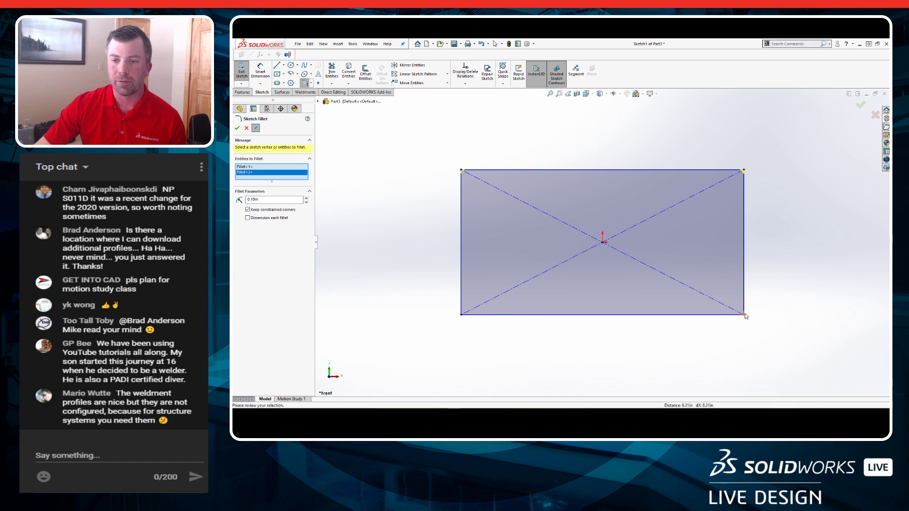
{"action": "left_click", "coordinate": [463, 314]}
{"action": "double_click", "coordinate": [267, 210]}
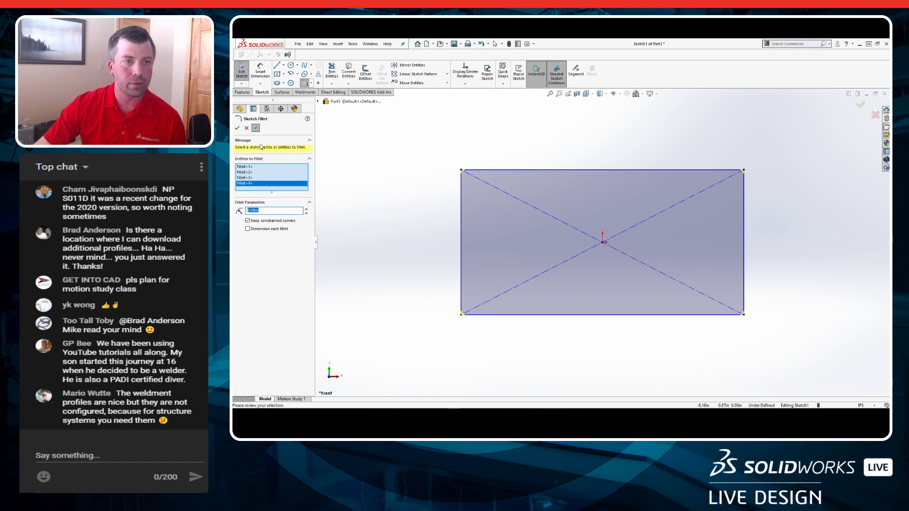
{"action": "left_click", "coordinate": [237, 128]}
Dimension the rectangle's overall width between its vertical sides as 1.00 in.
{"action": "right_click_drag", "start_coordinate": [421, 291], "coordinate": [432, 258]}
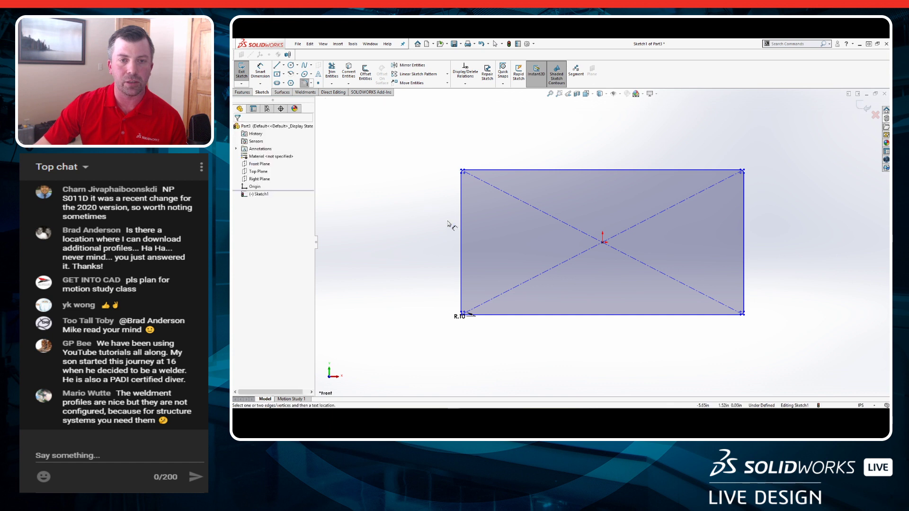
{"action": "left_click", "coordinate": [461, 231]}
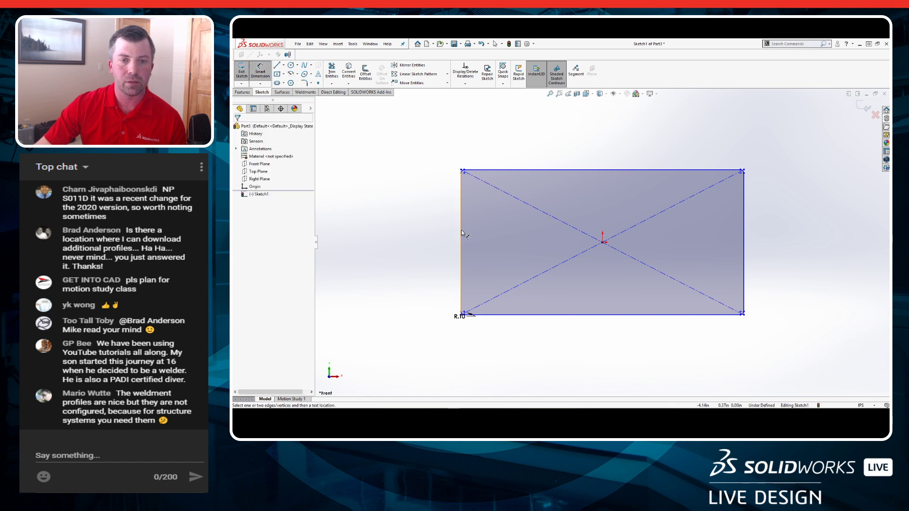
{"action": "left_click", "coordinate": [743, 235]}
{"action": "left_click", "coordinate": [611, 132]}
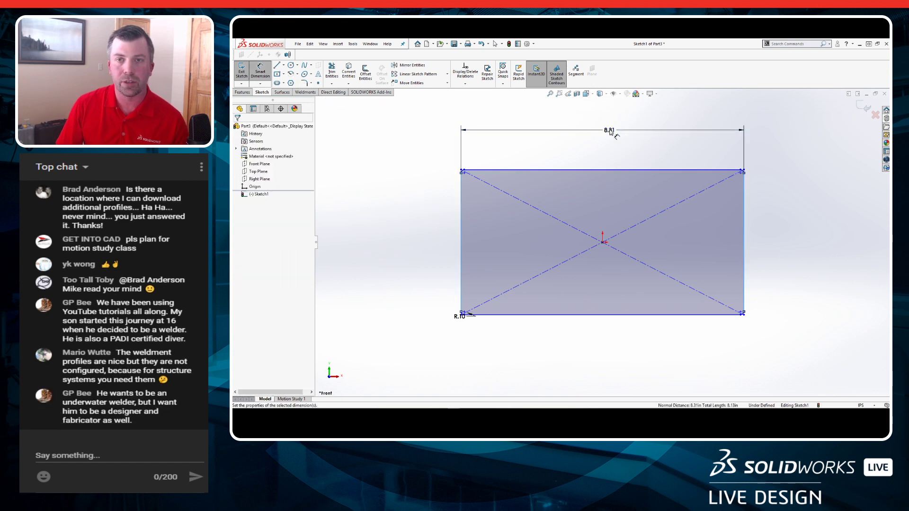
{"action": "key", "text": "Return"}
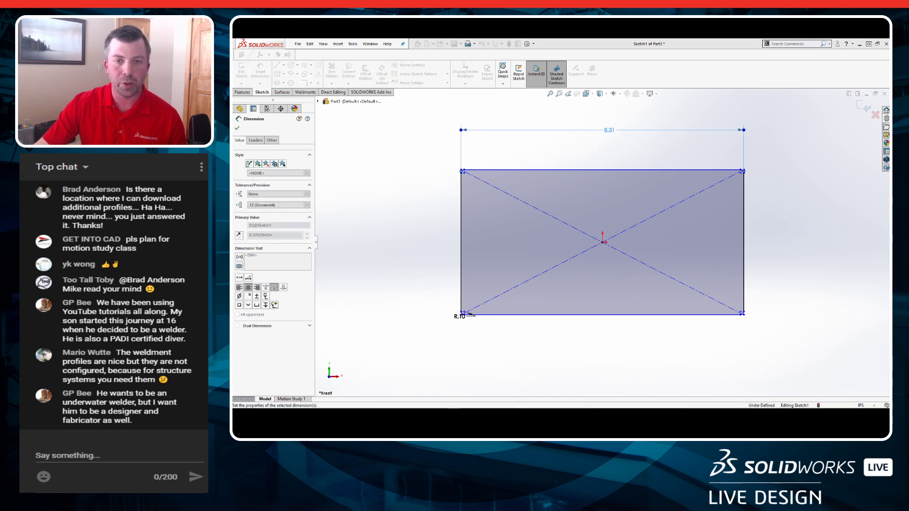
Dimension the rectangle's overall height between its horizontal sides as 0.50 in.
{"action": "left_click", "coordinate": [606, 170]}
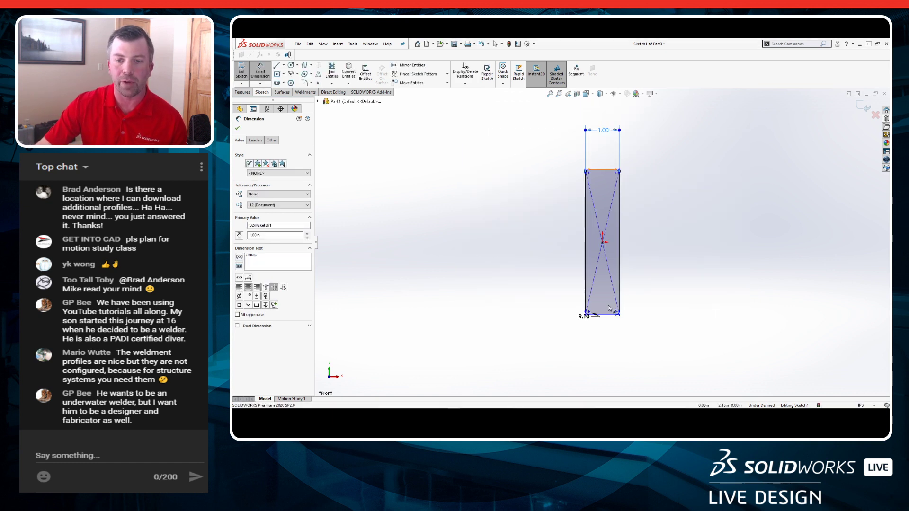
{"action": "left_click", "coordinate": [609, 314]}
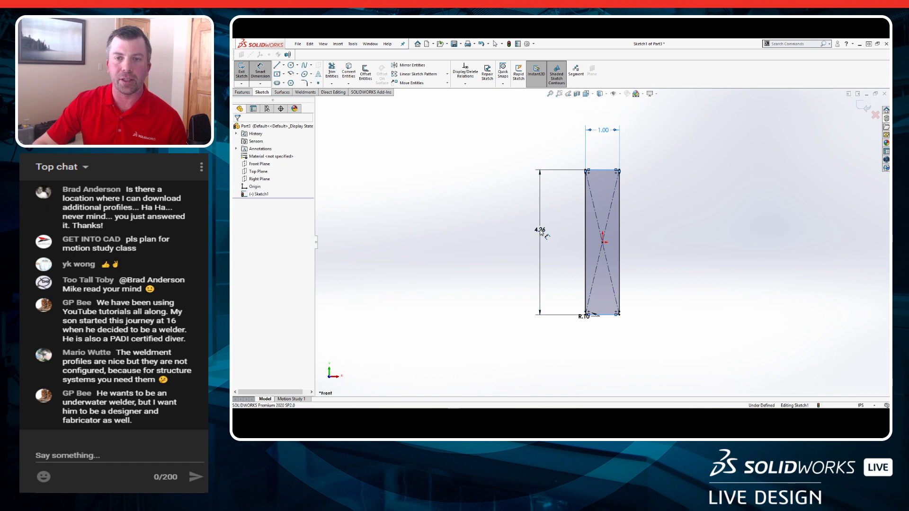
{"action": "left_click", "coordinate": [541, 231]}
{"action": "type", "text": ".5"}
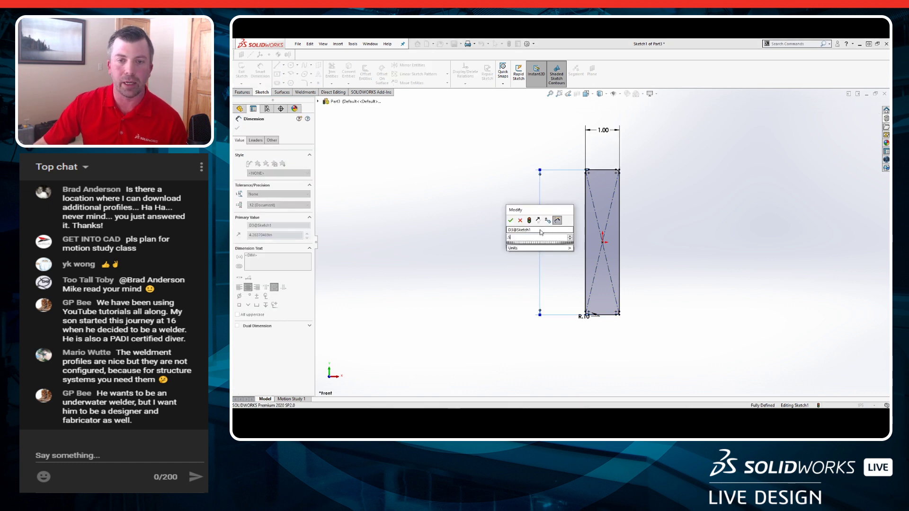
{"action": "key", "text": "Return"}
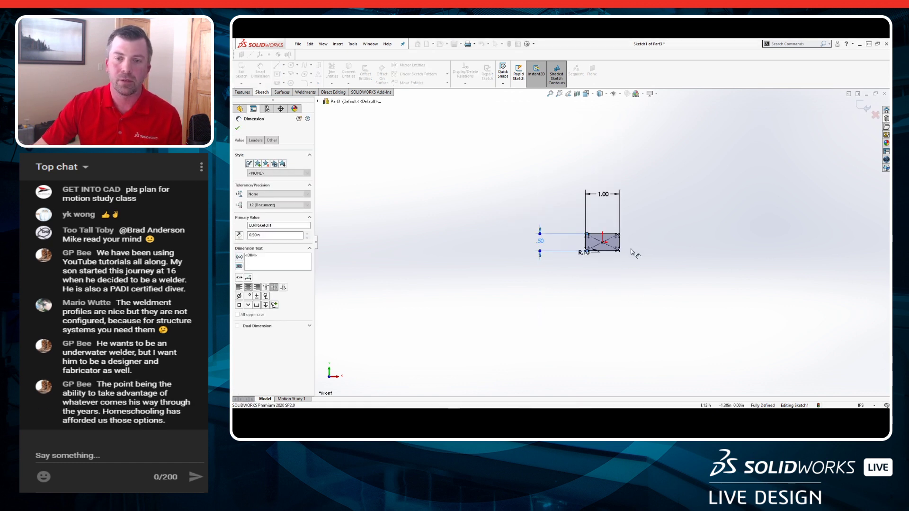
{"action": "key", "text": "Escape"}
Open the corner fillet's radius dimension for editing.
{"action": "scroll", "coordinate": [558, 279], "scroll_direction": "down", "scroll_amount": 6}
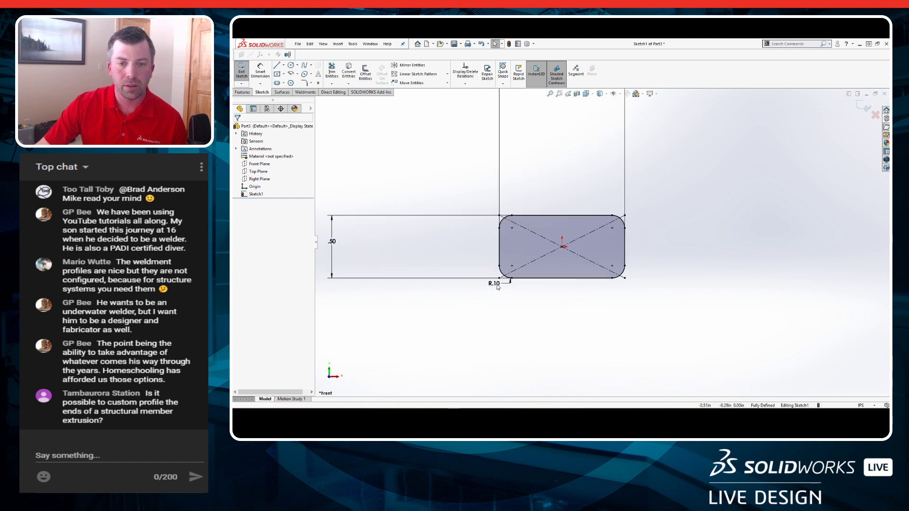
{"action": "double_click", "coordinate": [495, 284]}
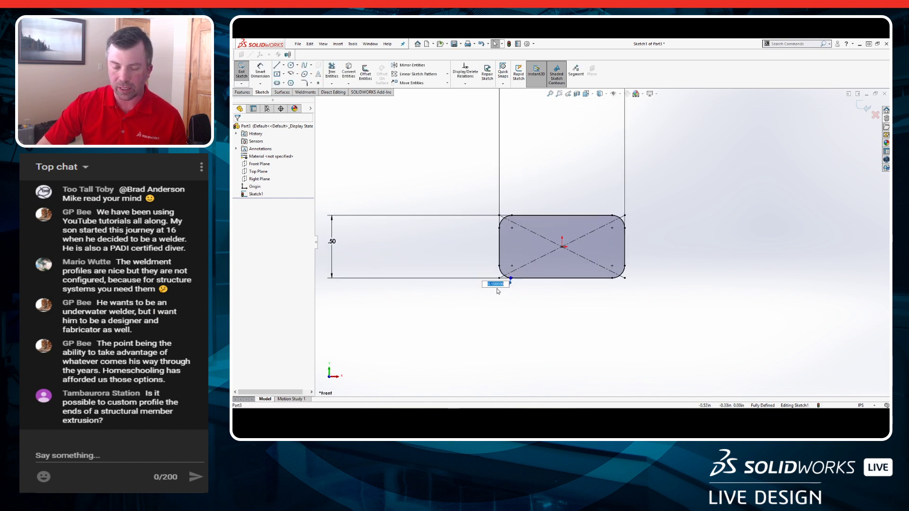
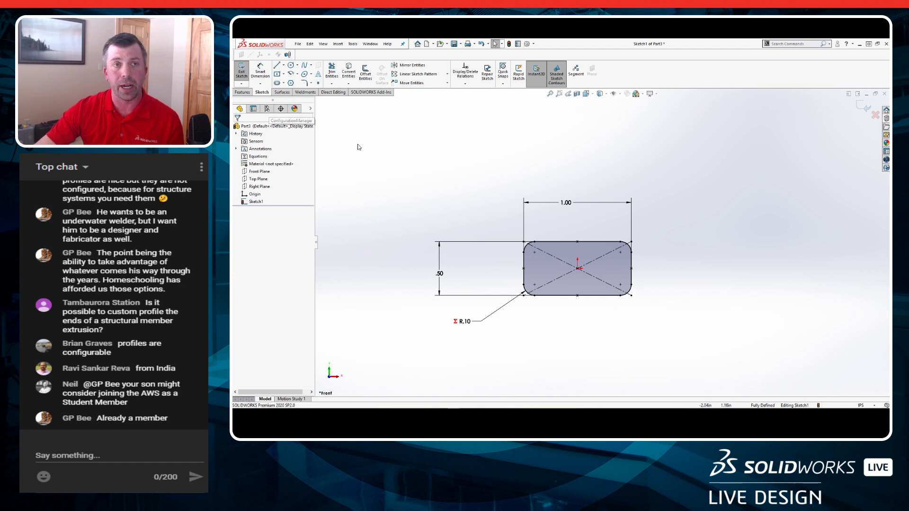
Exit the rounded rectangle sketch so that table commands can be used.
{"action": "left_click", "coordinate": [337, 42]}
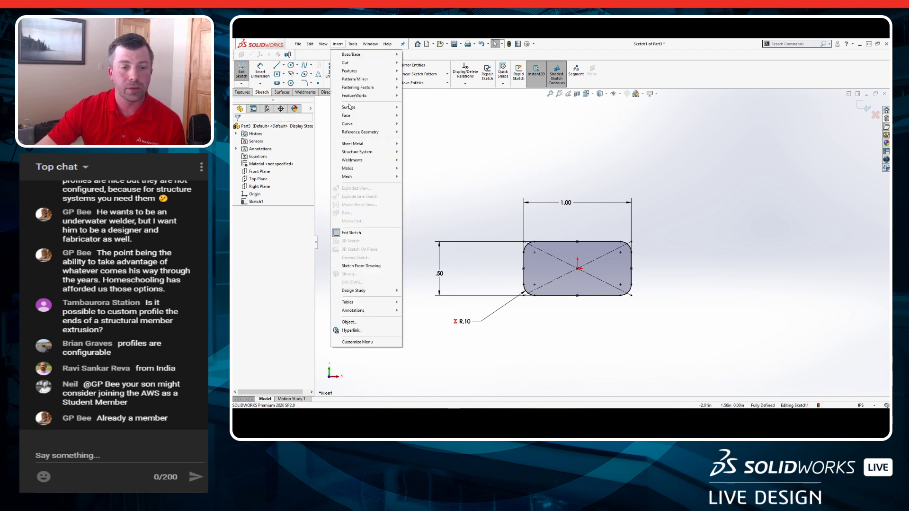
{"action": "mouse_move", "coordinate": [370, 303]}
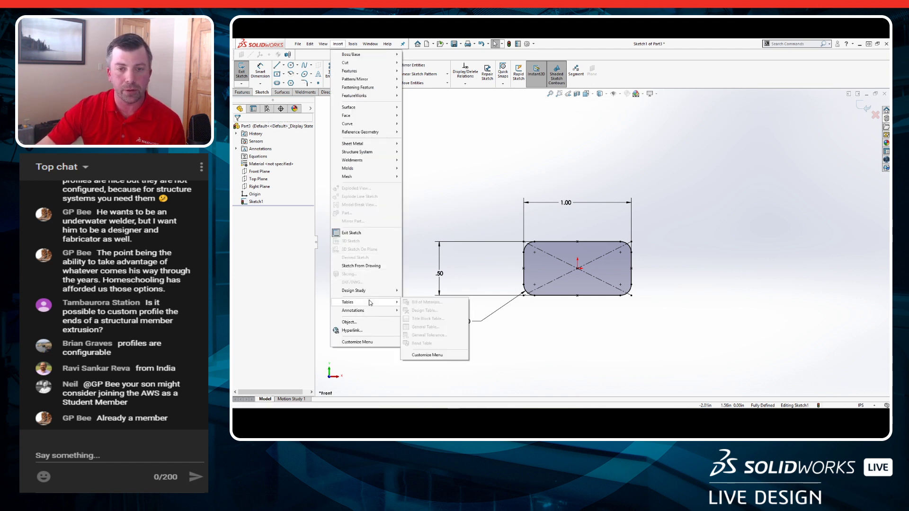
{"action": "left_click", "coordinate": [351, 233]}
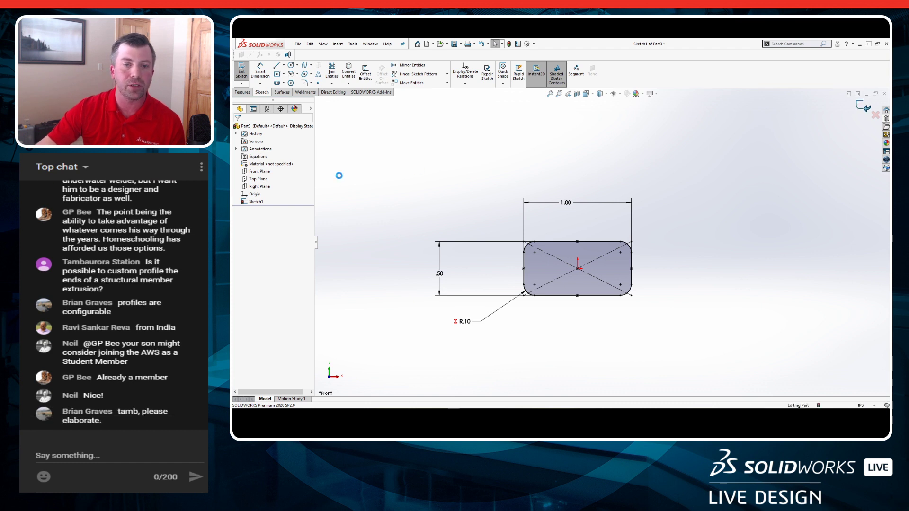
Insert an auto-created design table containing the dimensions D1@Sketch1 and D2@Sketch1.
{"action": "left_click", "coordinate": [338, 44]}
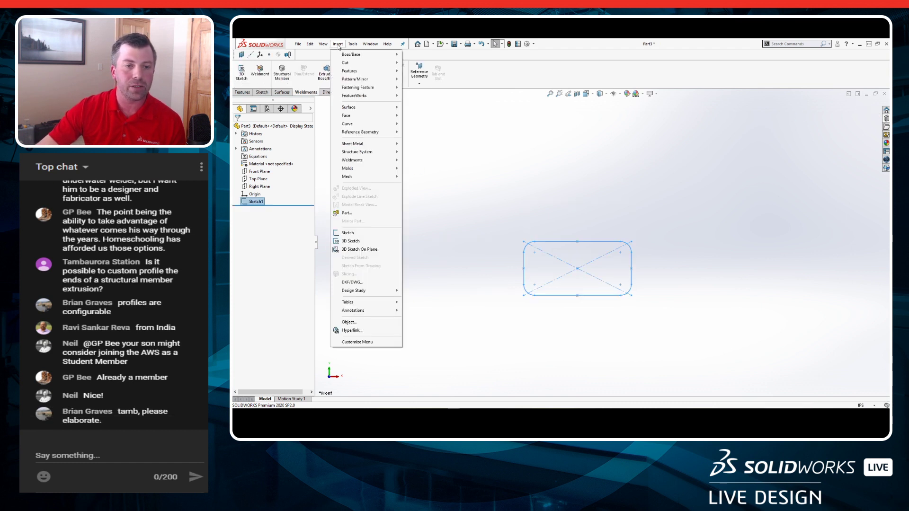
{"action": "mouse_move", "coordinate": [382, 304]}
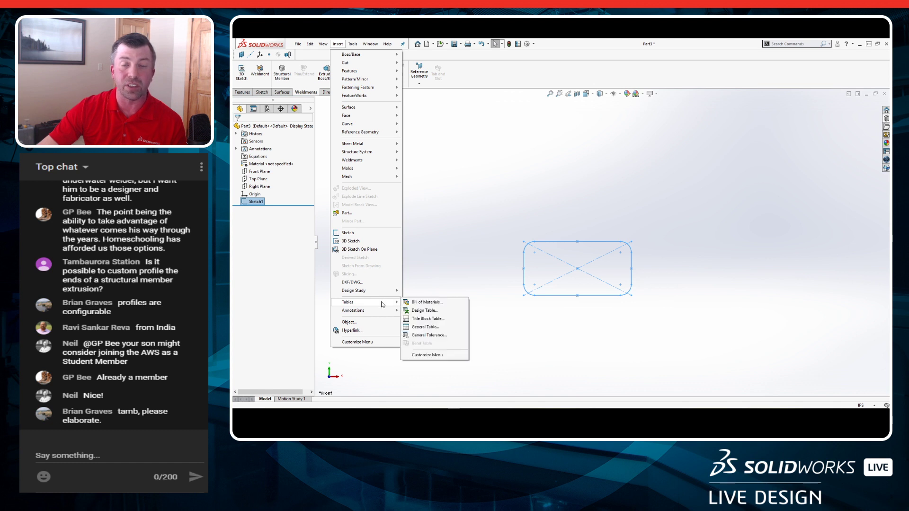
{"action": "left_click", "coordinate": [435, 312]}
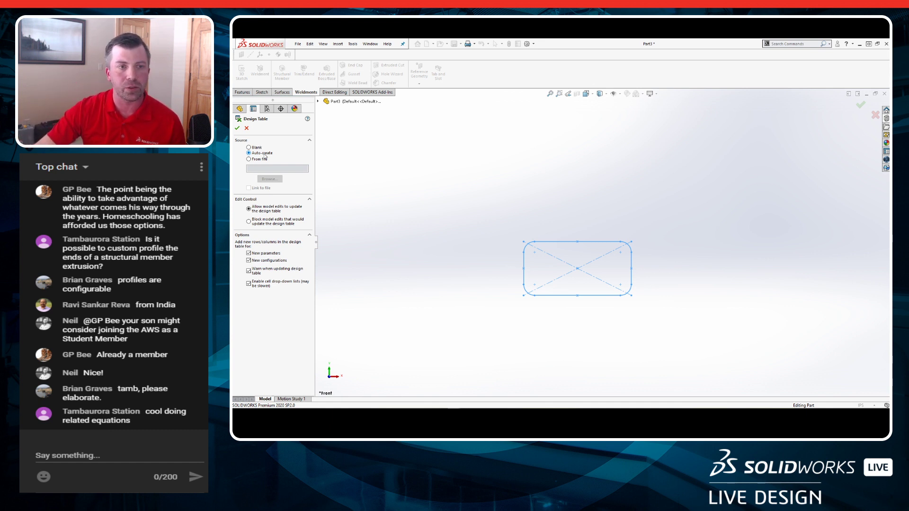
{"action": "left_click", "coordinate": [238, 128]}
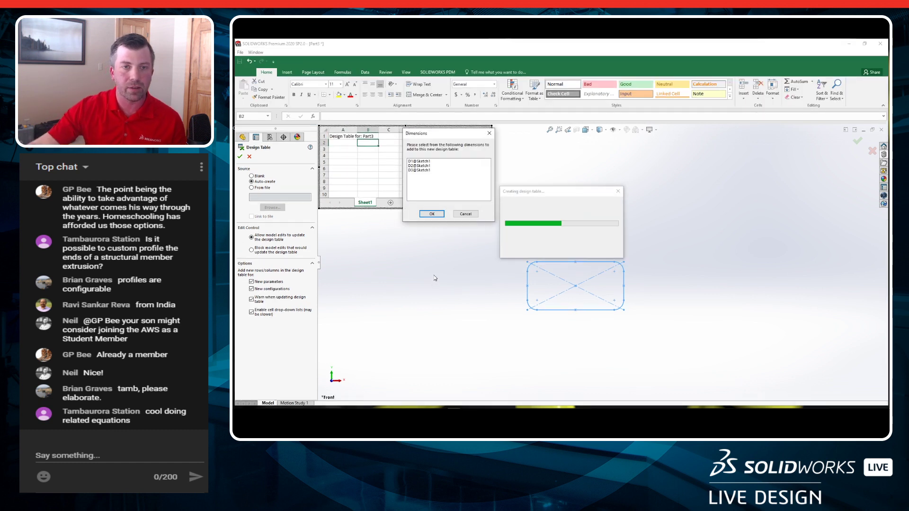
{"action": "left_click", "coordinate": [429, 162]}
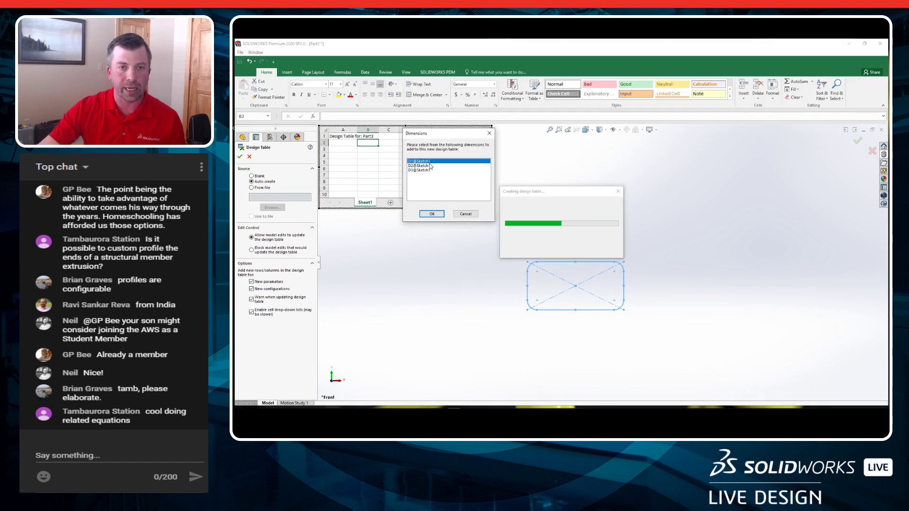
{"action": "left_click", "coordinate": [430, 166], "text": "shift"}
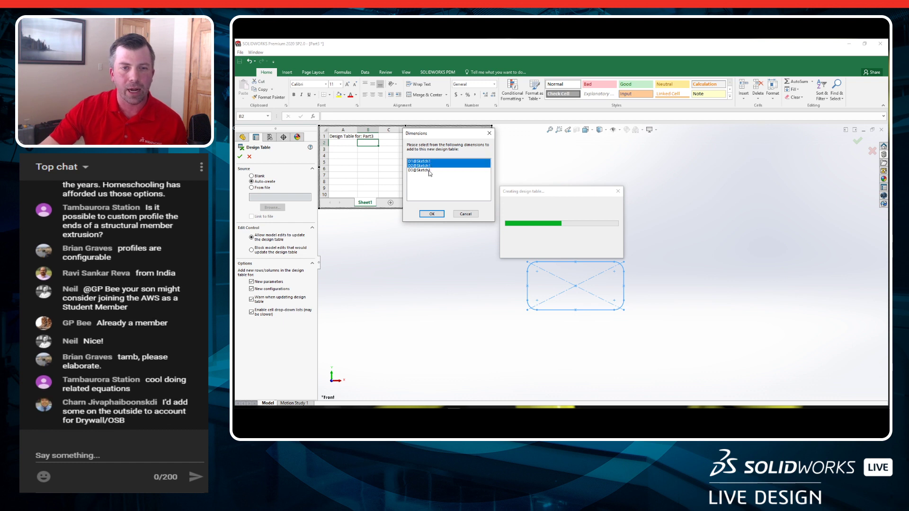
{"action": "left_click", "coordinate": [431, 215]}
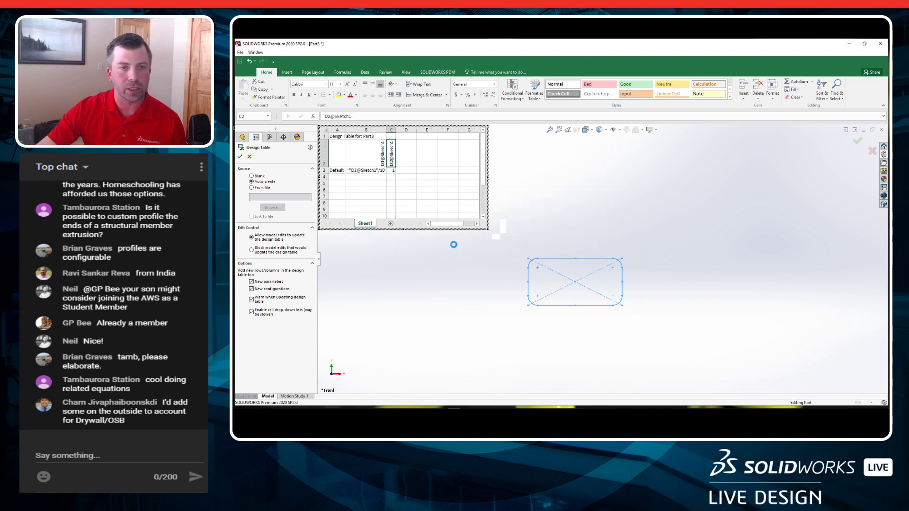
Enlarge the embedded design table worksheet and close it to return to the part.
{"action": "left_click_drag", "start_coordinate": [488, 229], "coordinate": [715, 292]}
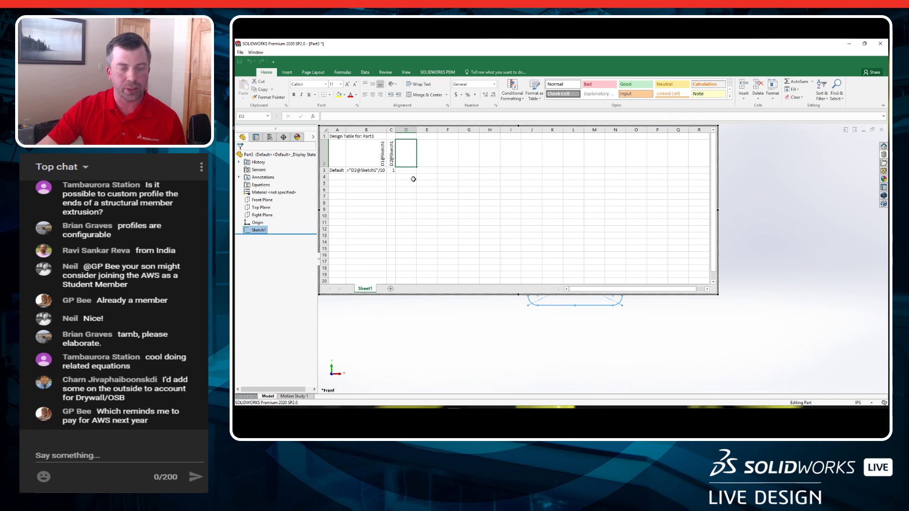
{"action": "left_click", "coordinate": [552, 184]}
{"action": "left_click", "coordinate": [728, 199]}
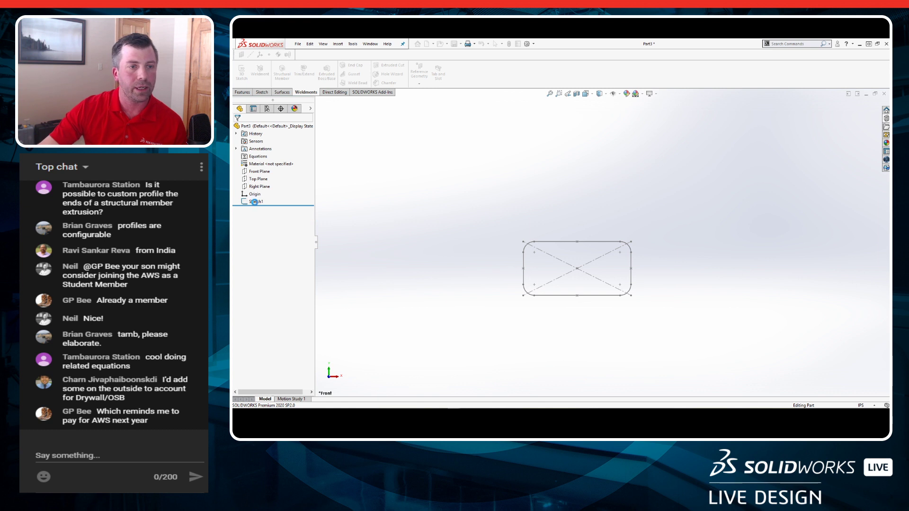
Delete the existing design table from the part's configuration tables and confirm the deletion.
{"action": "left_click", "coordinate": [267, 109]}
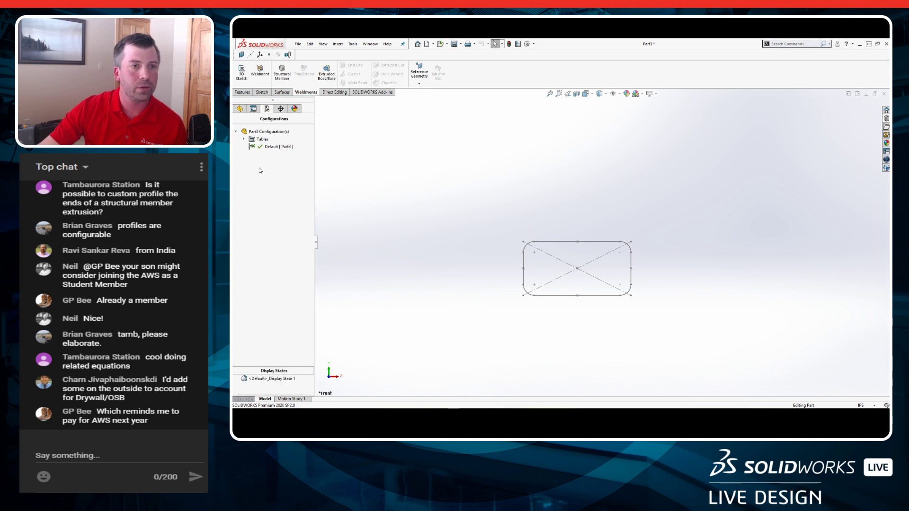
{"action": "left_click", "coordinate": [244, 140]}
{"action": "right_click", "coordinate": [272, 147]}
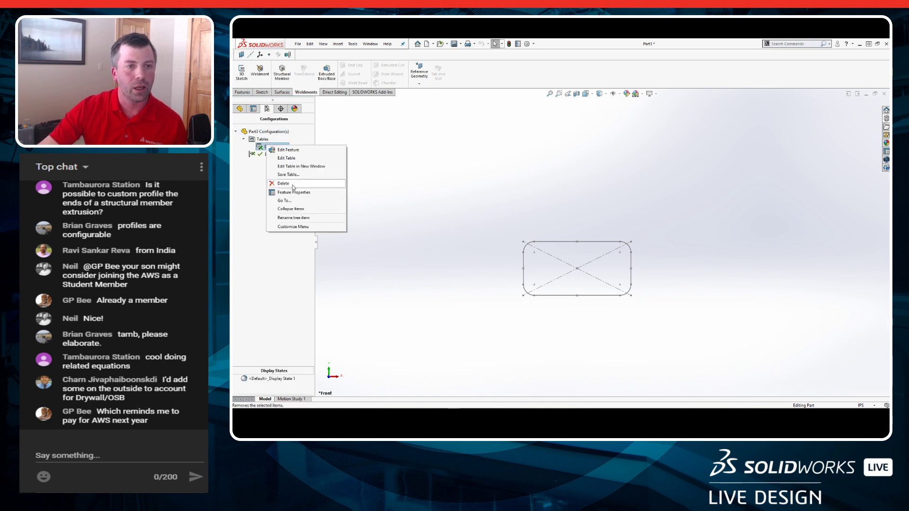
{"action": "left_click", "coordinate": [284, 183]}
{"action": "left_click", "coordinate": [555, 217]}
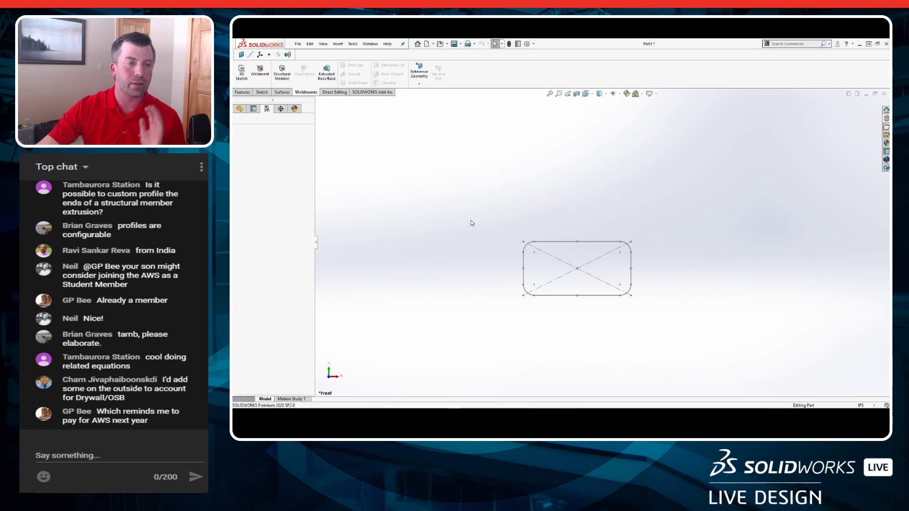
Insert an auto-created design table containing the dimensions D1@Sketch1, D2@Sketch1 and D3@Sketch1.
{"action": "left_click", "coordinate": [338, 43]}
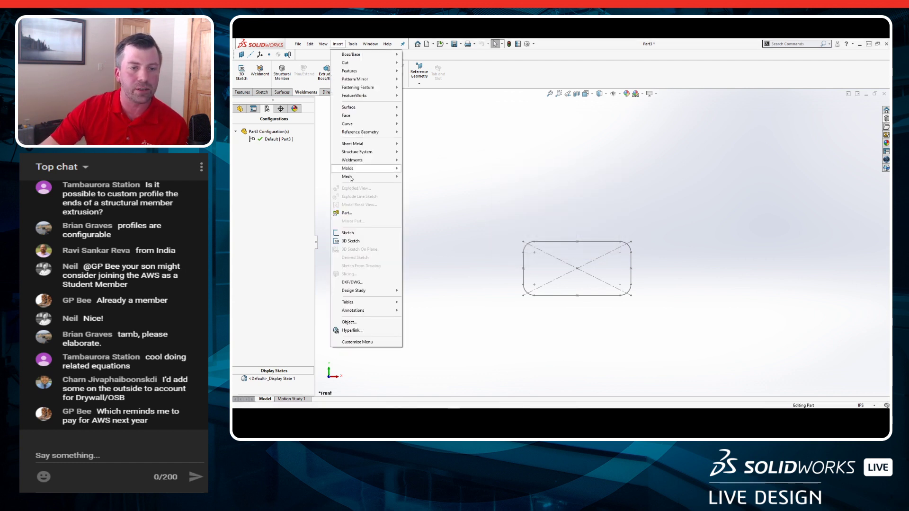
{"action": "mouse_move", "coordinate": [377, 302]}
{"action": "left_click", "coordinate": [433, 312]}
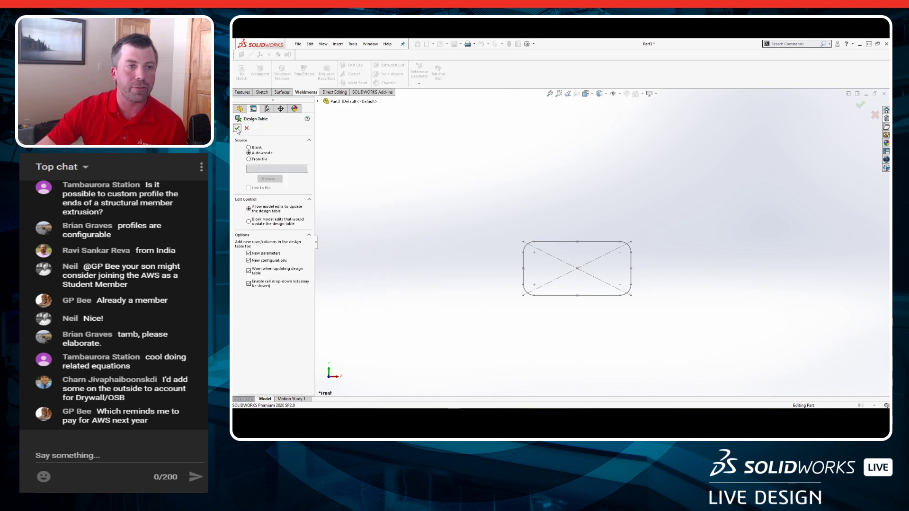
{"action": "left_click", "coordinate": [237, 128]}
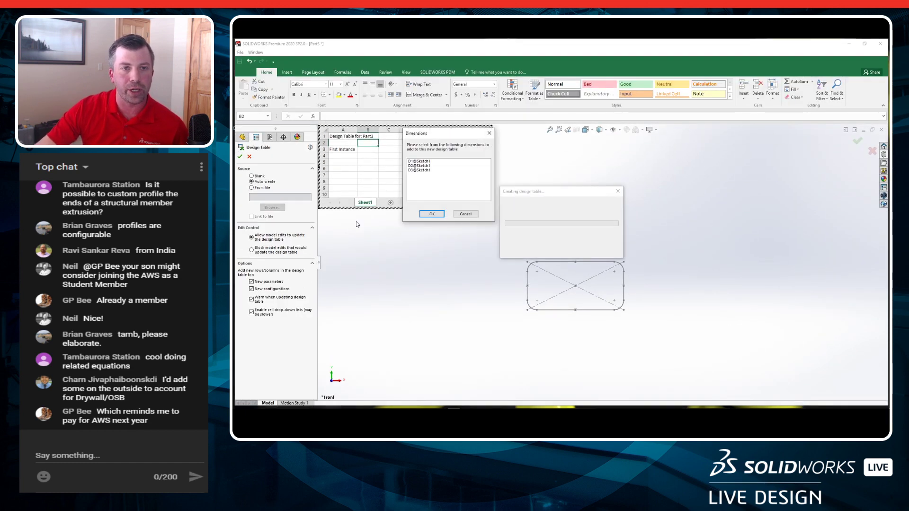
{"action": "left_click_drag", "start_coordinate": [419, 161], "coordinate": [428, 171]}
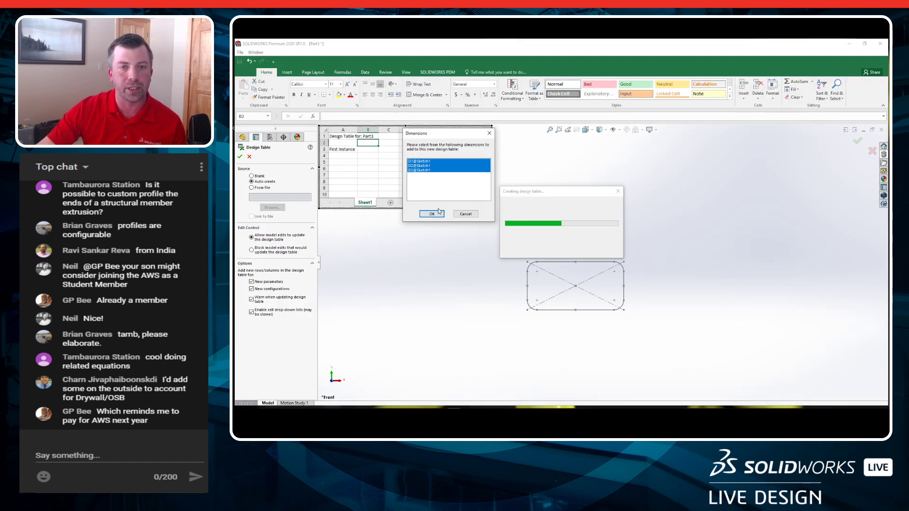
{"action": "left_click", "coordinate": [438, 214]}
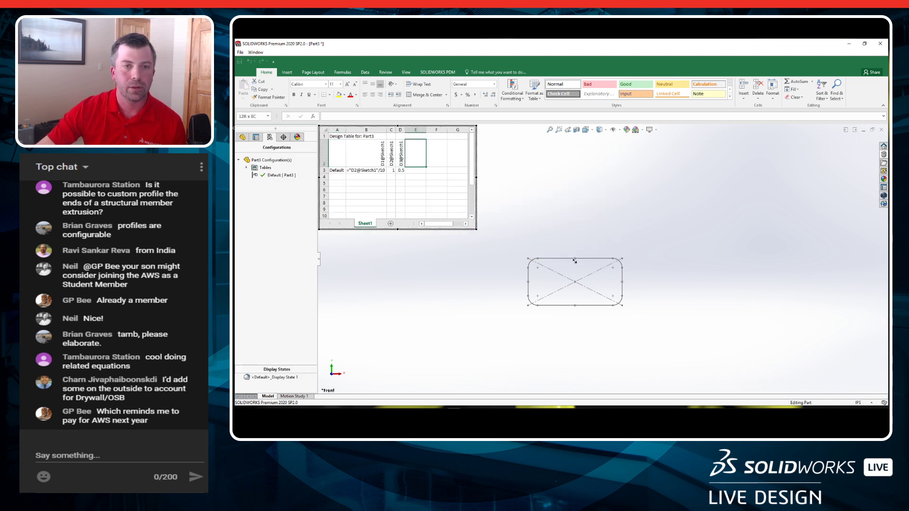
Enlarge the design table worksheet and select the empty D2@Sketch1 cell in the row below the Default configuration.
{"action": "left_click", "coordinate": [393, 177]}
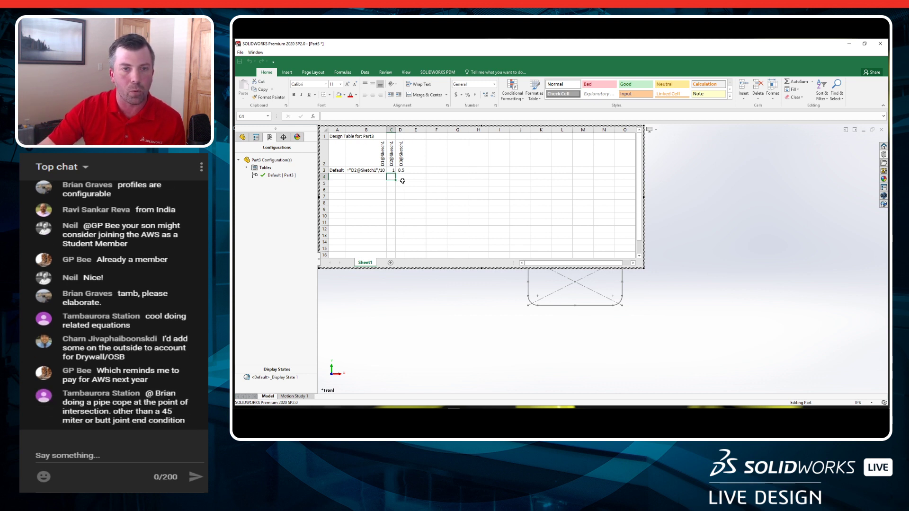
{"action": "left_click", "coordinate": [399, 176]}
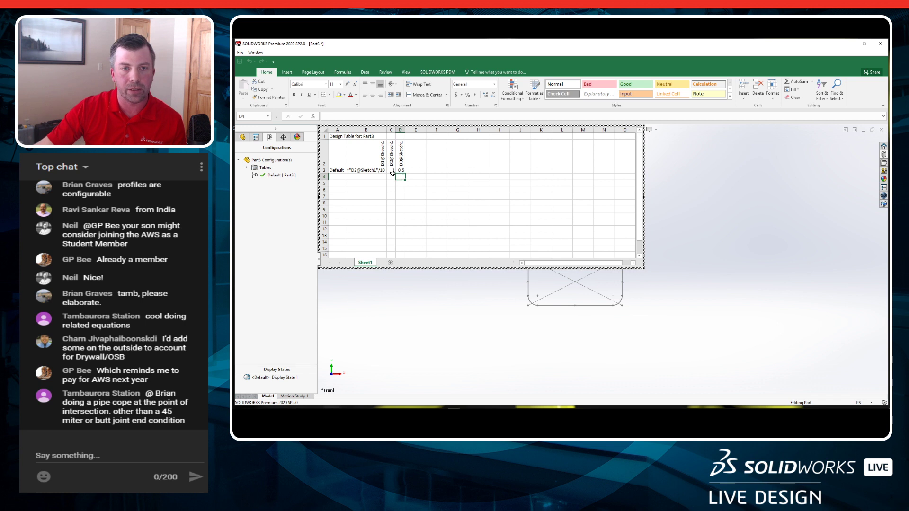
{"action": "left_click", "coordinate": [394, 177]}
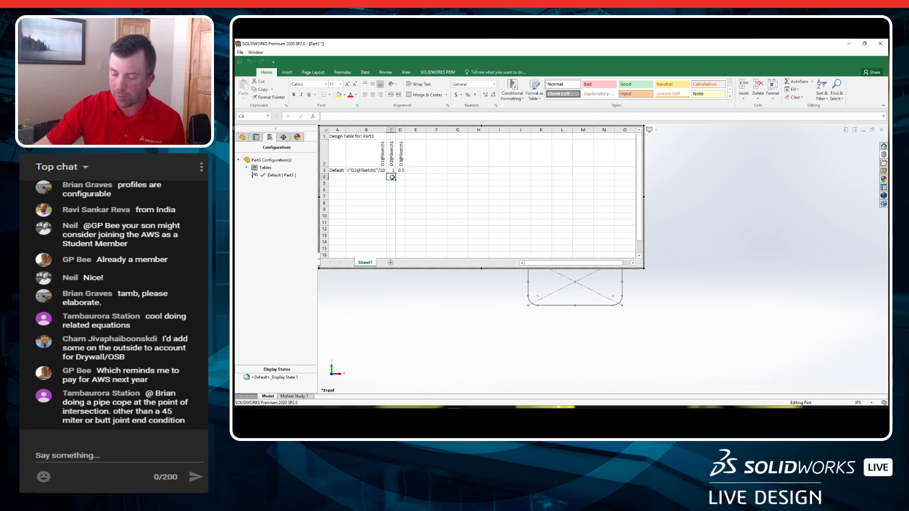
{"action": "key", "text": "Num_Lock"}
{"action": "key", "text": "XF86Calculator"}
{"action": "key", "text": "Num_Lock"}
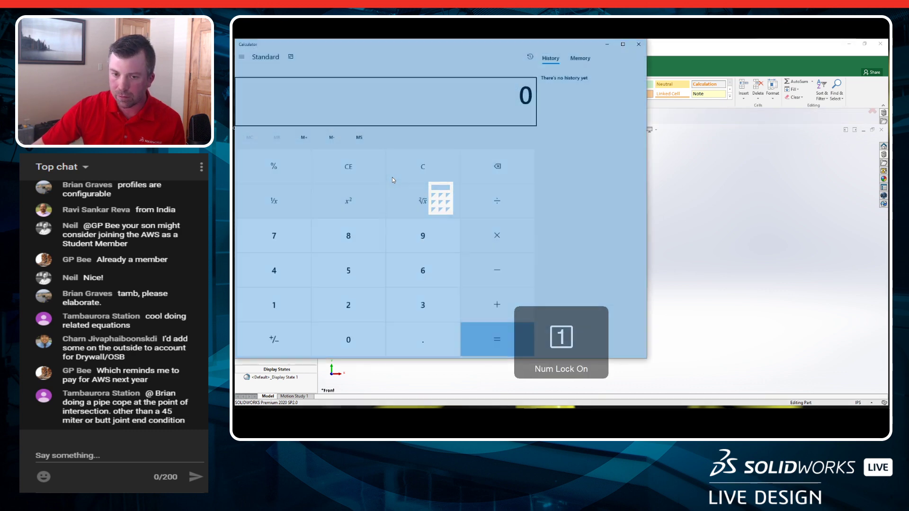
{"action": "key", "text": "Num_Lock"}
{"action": "key", "text": "Num_Lock"}
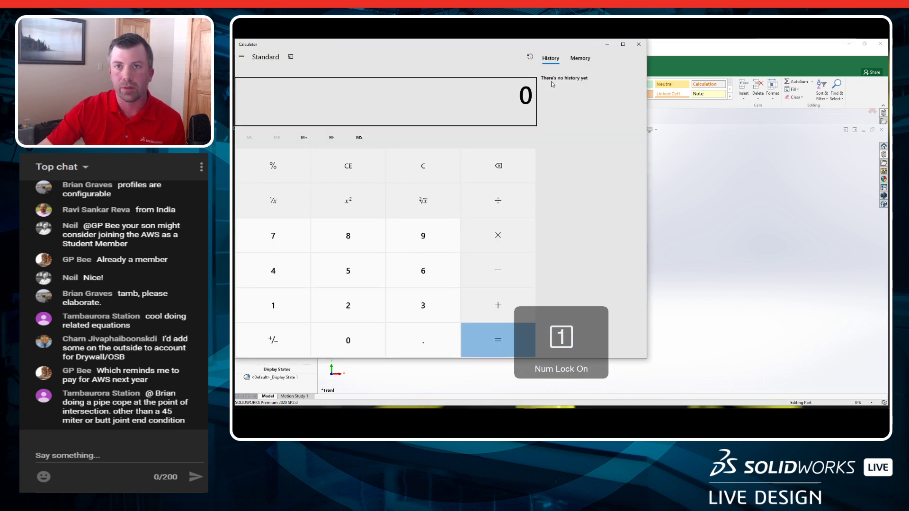
Close the calculator and exit the design table back to the part.
{"action": "left_click", "coordinate": [639, 44]}
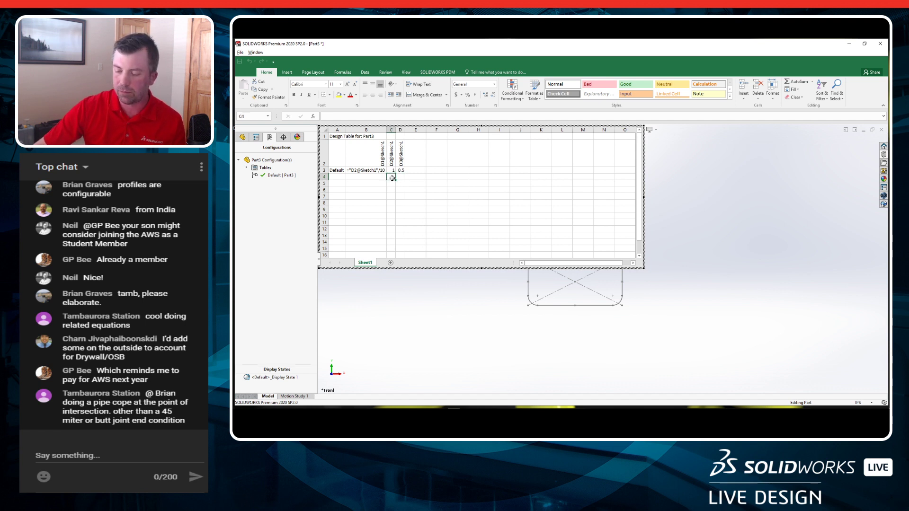
{"action": "key", "text": "Num_Lock"}
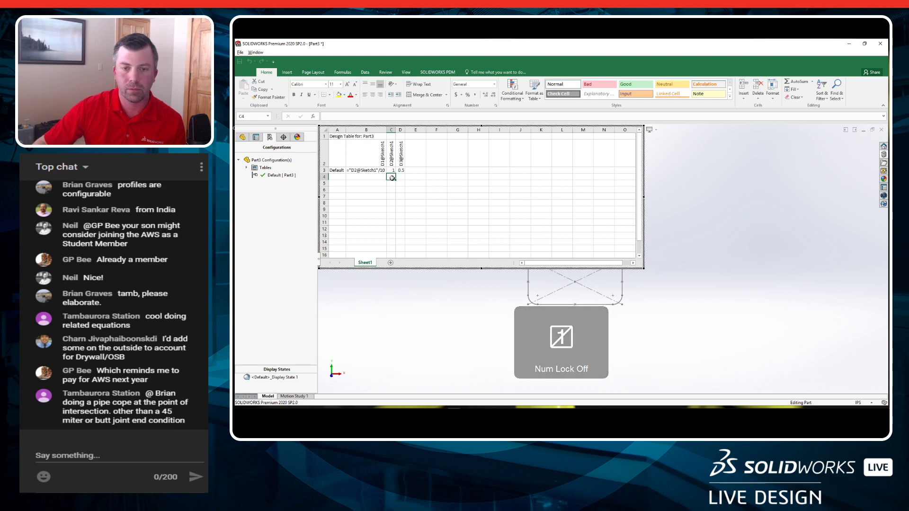
{"action": "left_click", "coordinate": [402, 306]}
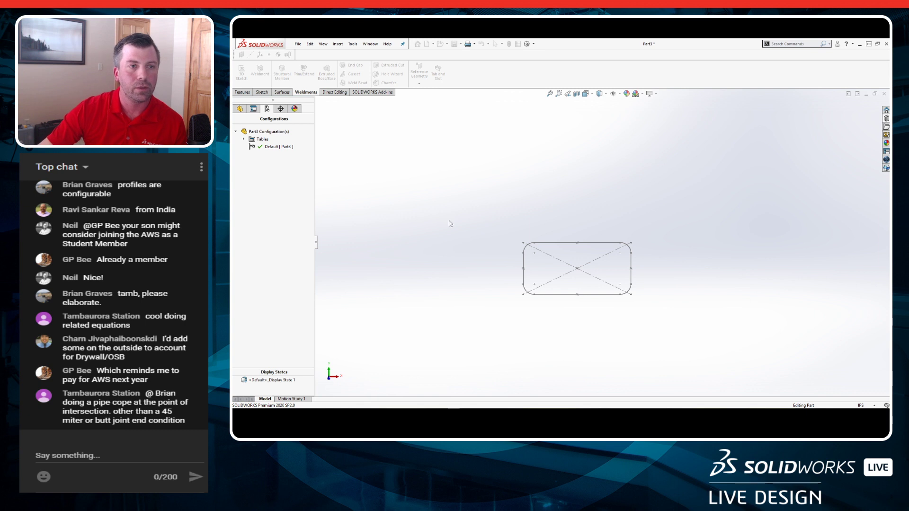
Reopen the part's design table for editing without adding any of the offered parameters.
{"action": "left_click", "coordinate": [243, 139]}
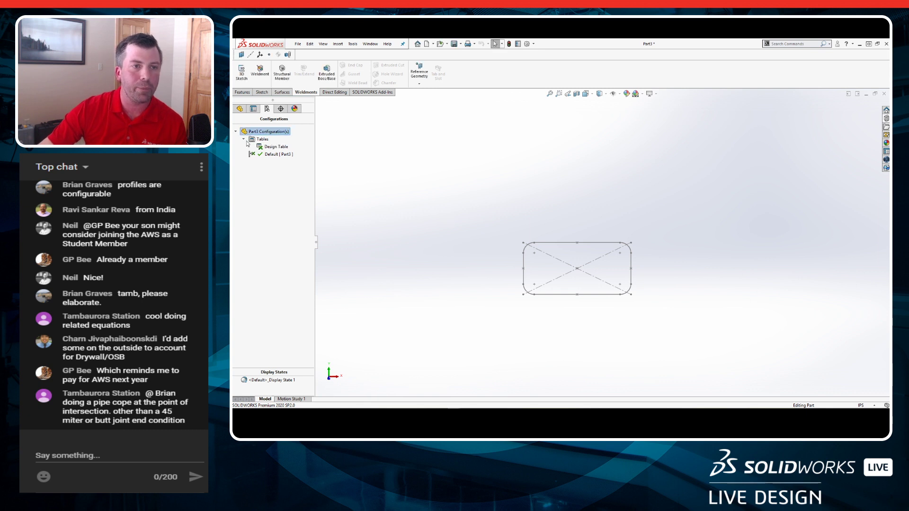
{"action": "right_click", "coordinate": [274, 147]}
{"action": "left_click", "coordinate": [298, 152]}
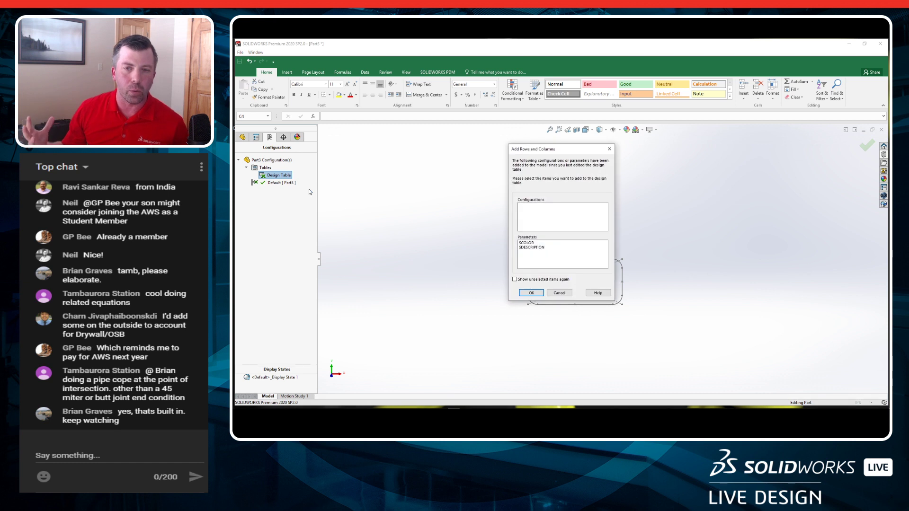
{"action": "left_click", "coordinate": [523, 290]}
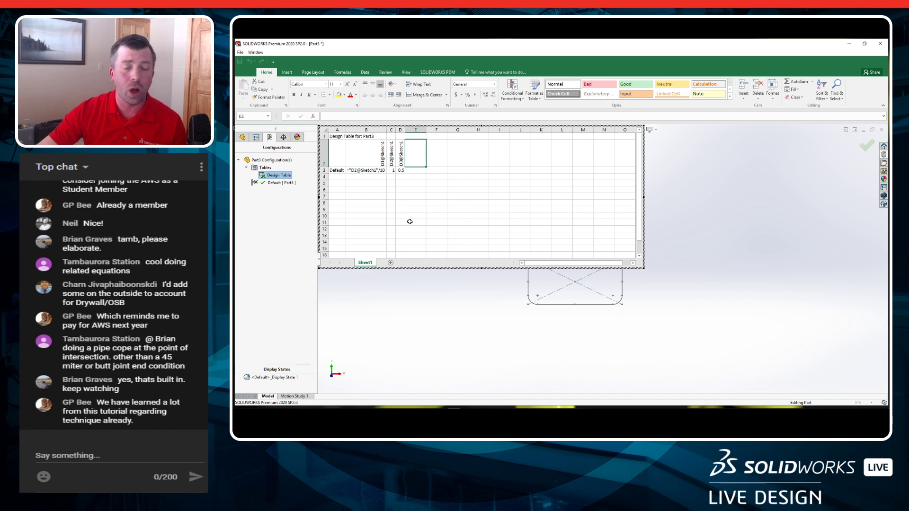
Enter 2 for D2@Sketch1 and 0.075 for D3@Sketch1 in row 4 of the design table.
{"action": "left_click", "coordinate": [392, 177]}
{"action": "type", "text": "2"}
{"action": "key", "text": "Tab"}
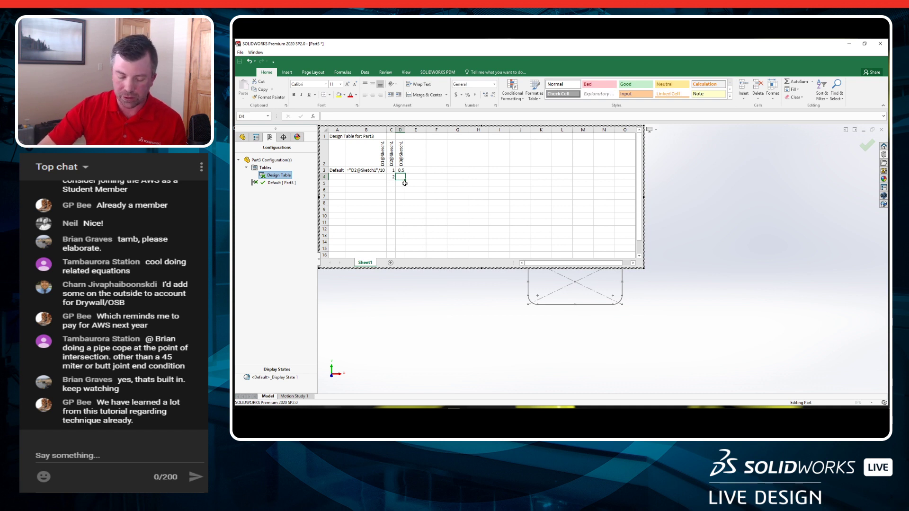
{"action": "type", "text": ".0"}
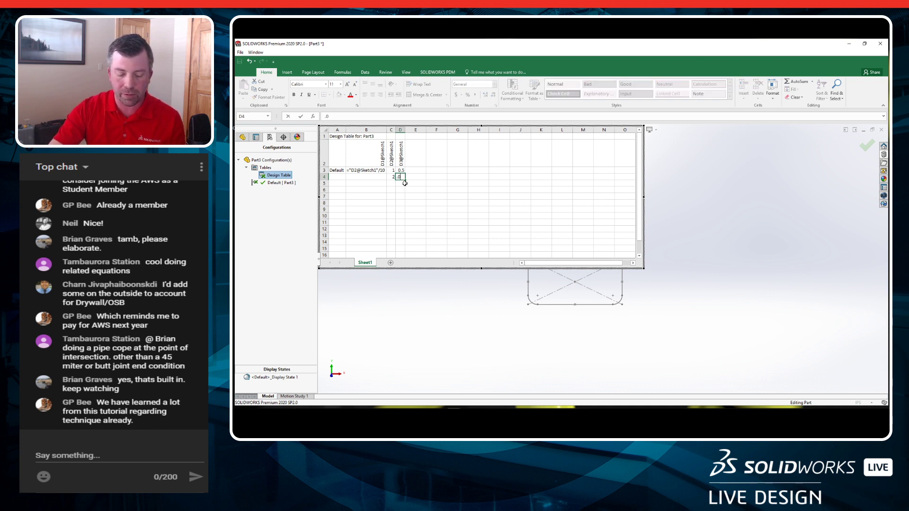
{"action": "type", "text": "1"}
Fill the D2@Sketch1 and D3@Sketch1 series from rows 3 and 4 down through row 11, and widen column A.
{"action": "left_click_drag", "start_coordinate": [392, 170], "coordinate": [398, 221]}
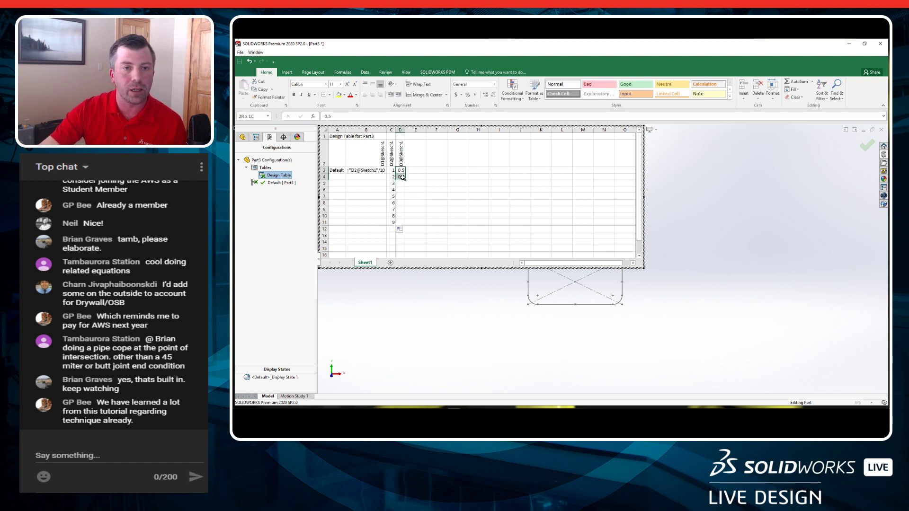
{"action": "left_click", "coordinate": [436, 189]}
{"action": "left_click_drag", "start_coordinate": [399, 172], "coordinate": [403, 227]}
{"action": "left_click", "coordinate": [340, 176]}
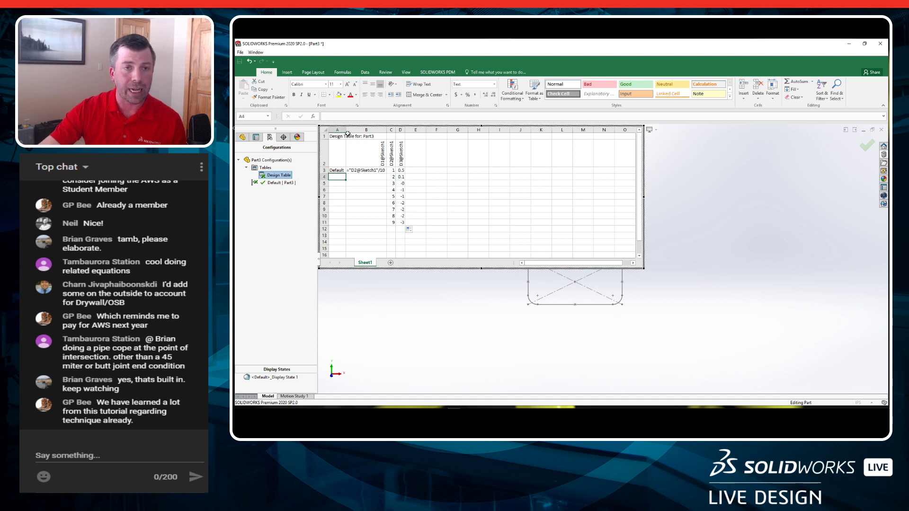
{"action": "left_click_drag", "start_coordinate": [346, 130], "coordinate": [388, 130]}
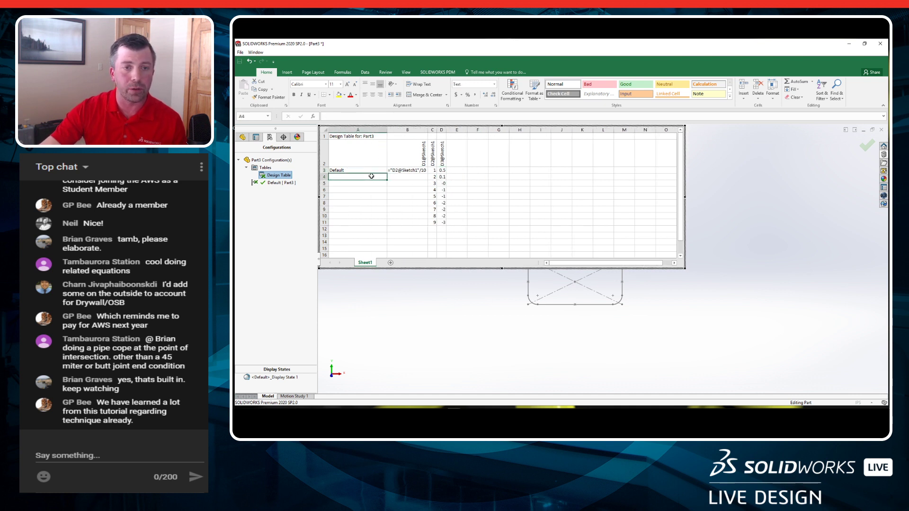
Begin a configuration name formula in A4: =CONCATENATE("Rect Extrusion"," ",C4,"""","x",".
{"action": "type", "text": "=CON"}
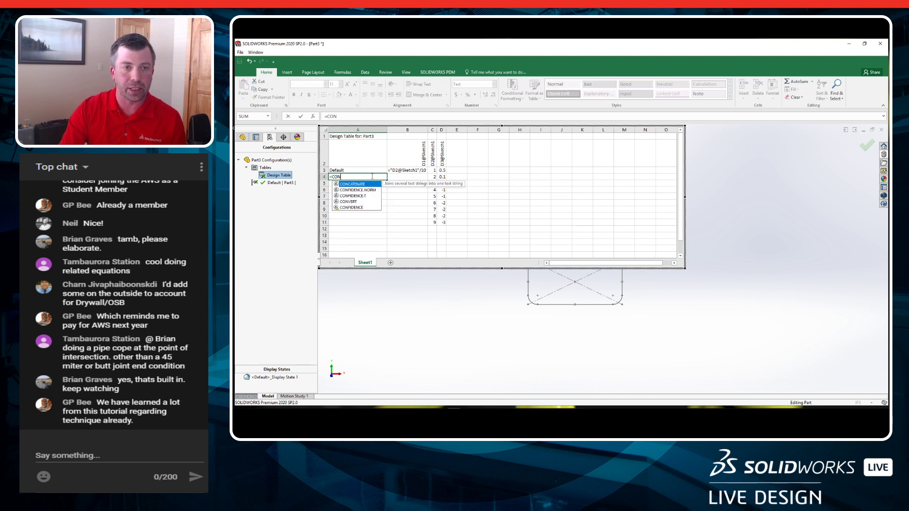
{"action": "double_click", "coordinate": [357, 187]}
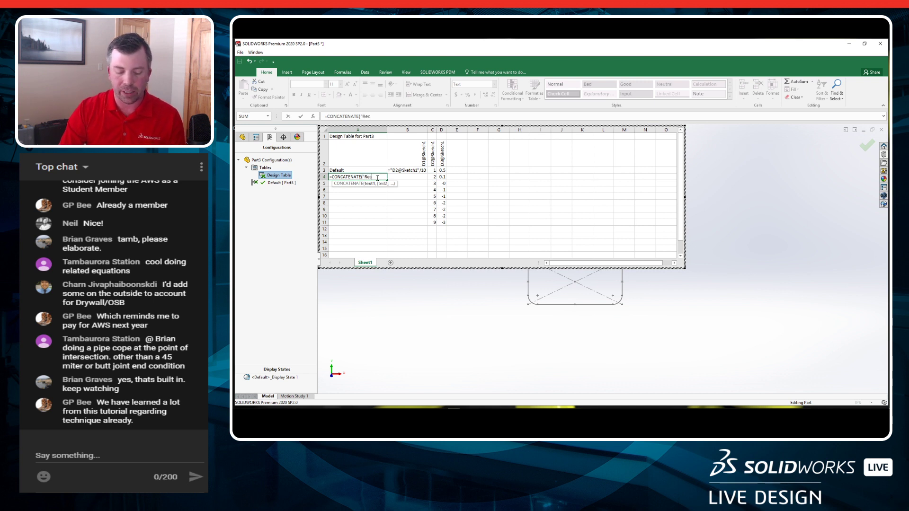
{"action": "type", "text": "\"Rect Extrusion"}
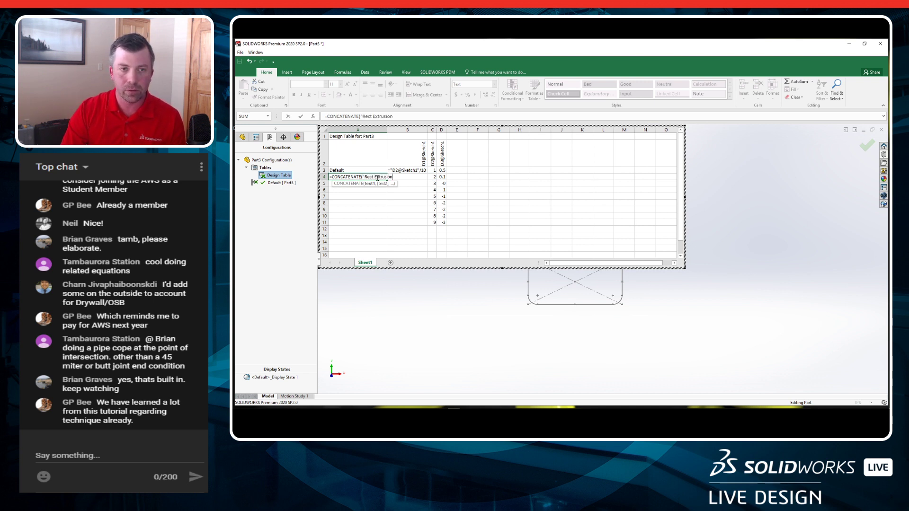
{"action": "type", "text": "\","}
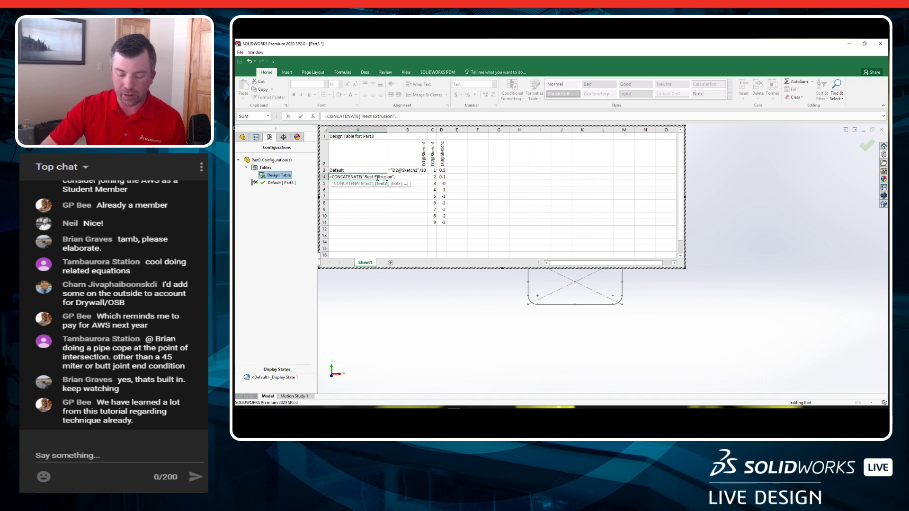
{"action": "type", "text": "\" \","}
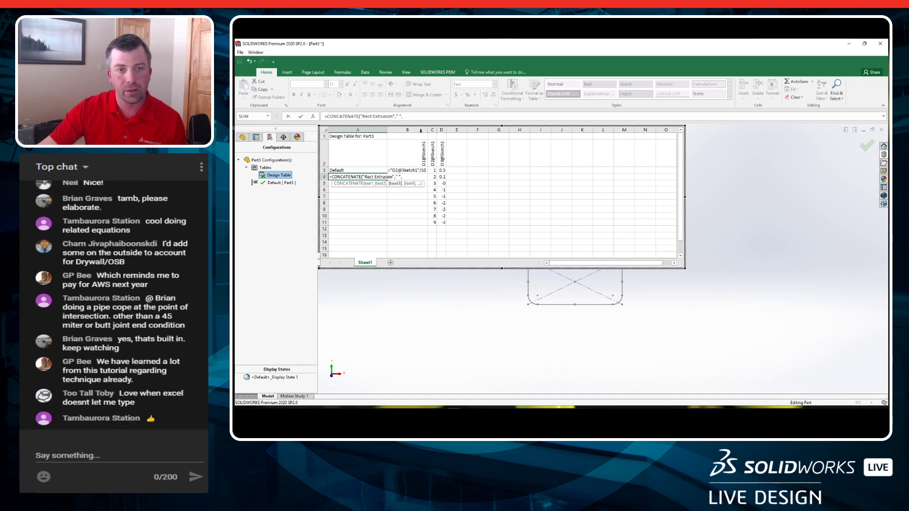
{"action": "left_click", "coordinate": [435, 177]}
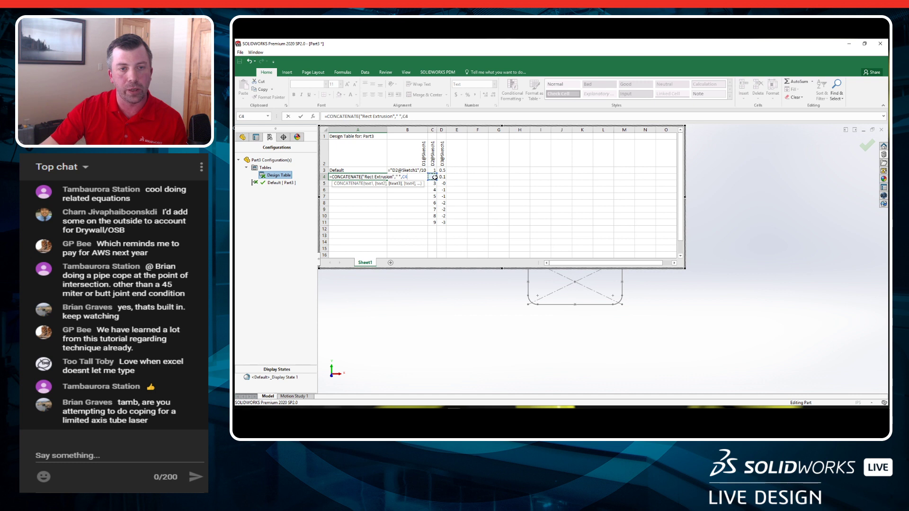
{"action": "type", "text": ",\"\","}
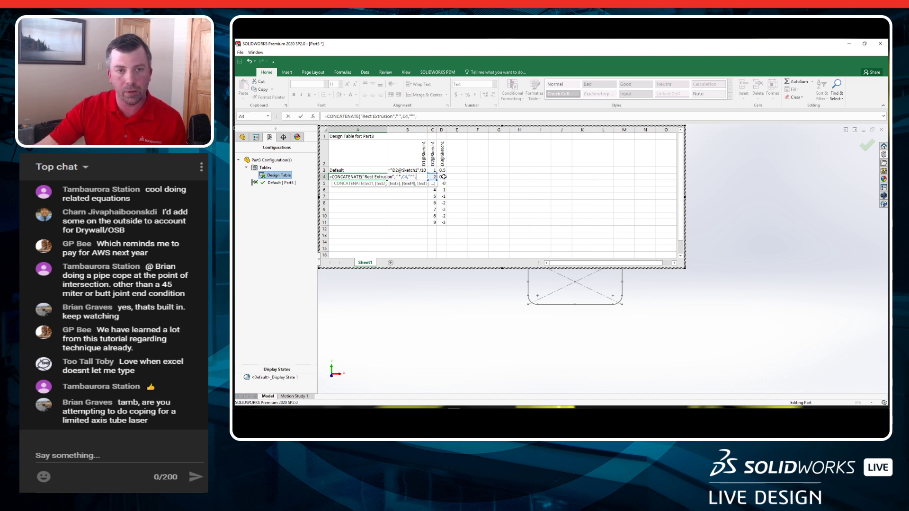
{"action": "type", "text": "\"\"\",\"x"}
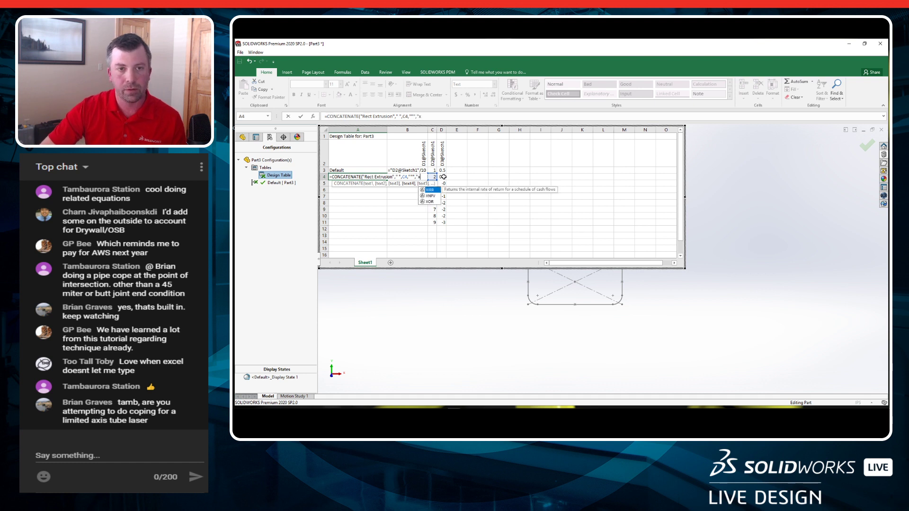
{"action": "type", "text": "\",\""}
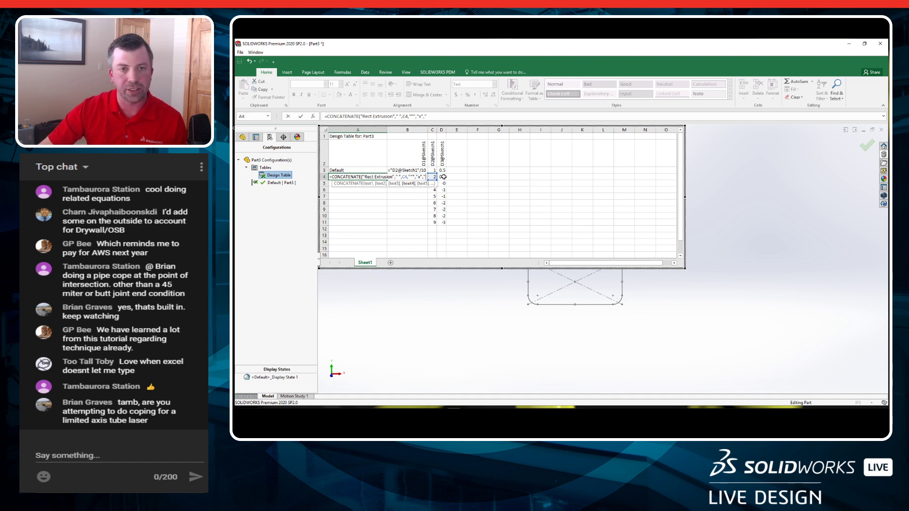
Complete the CONCATENATE formula in A4 by adding a quoted space and the D4 reference after the "x" text.
{"action": "left_click", "coordinate": [444, 176]}
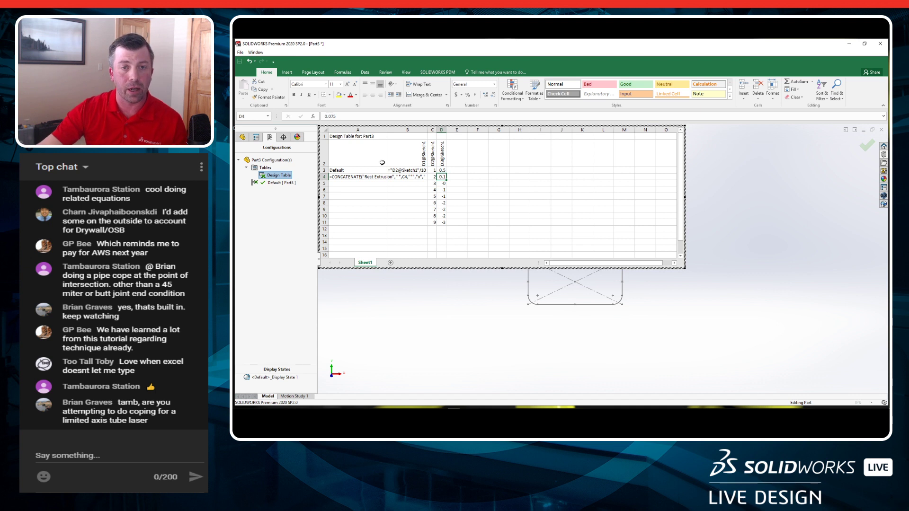
{"action": "left_click", "coordinate": [409, 175]}
{"action": "left_click", "coordinate": [367, 178]}
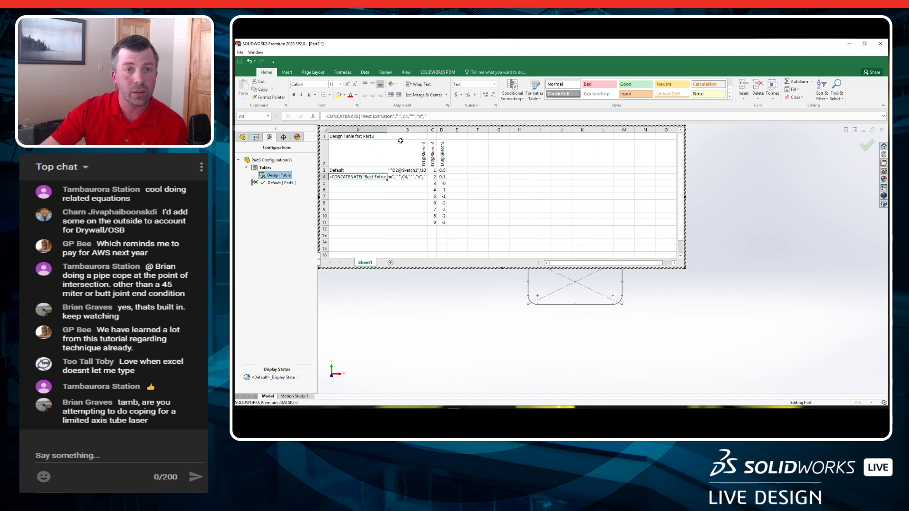
{"action": "left_click", "coordinate": [437, 117]}
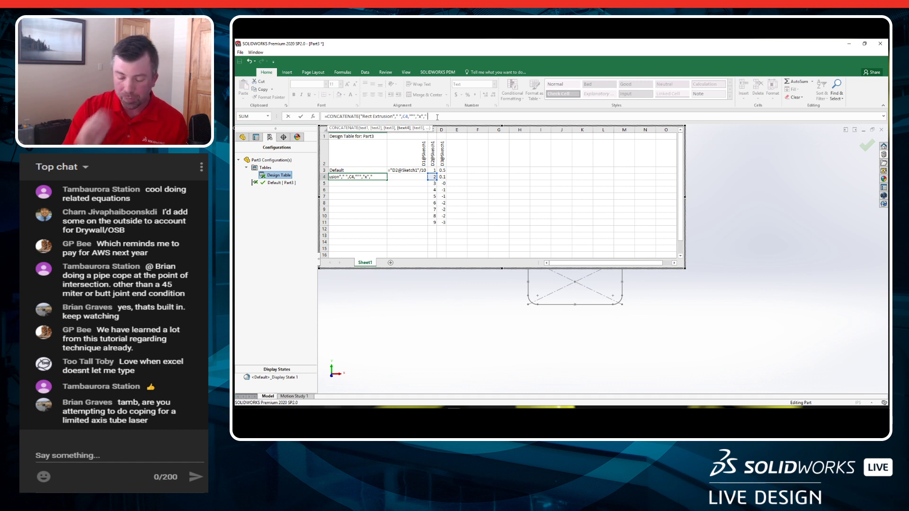
{"action": "type", "text": "\","}
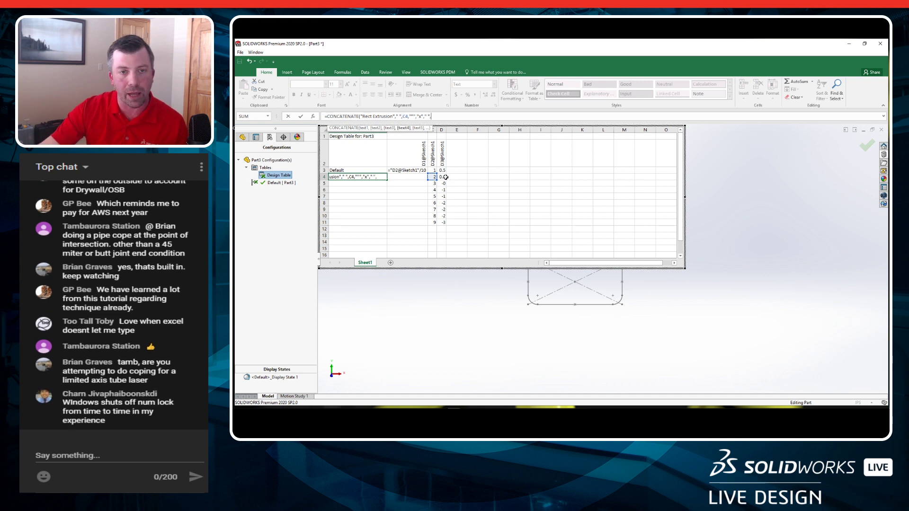
{"action": "left_click", "coordinate": [445, 177]}
{"action": "type", "text": ")"}
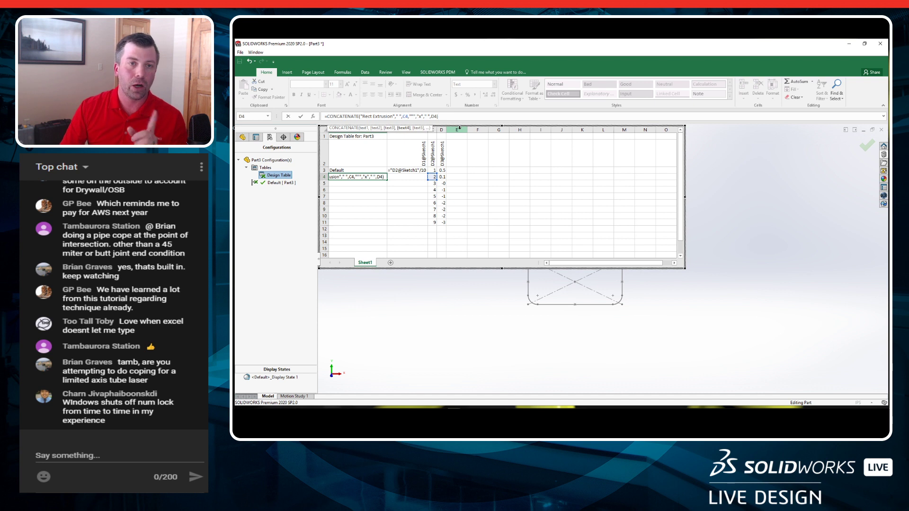
{"action": "key", "text": "Return"}
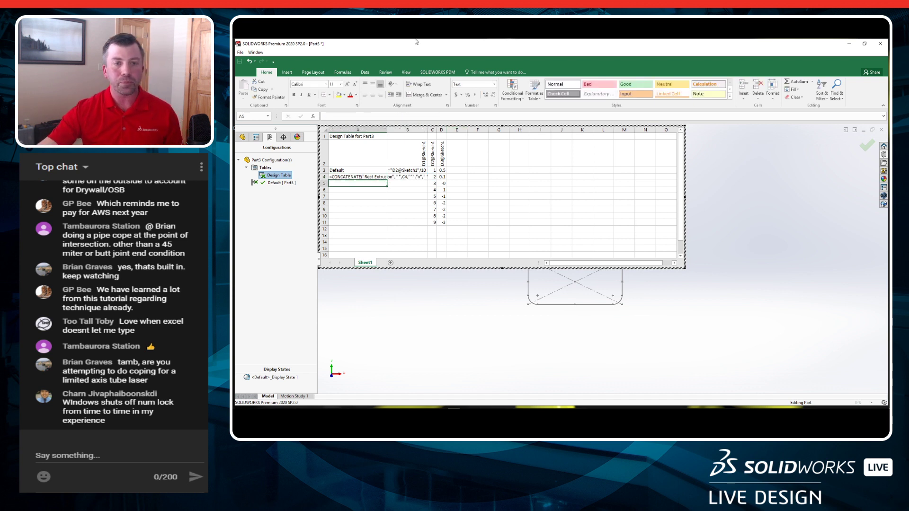
Widen column A further and clear the formula from A4 and the Default name from A3.
{"action": "left_click_drag", "start_coordinate": [387, 131], "coordinate": [428, 130]}
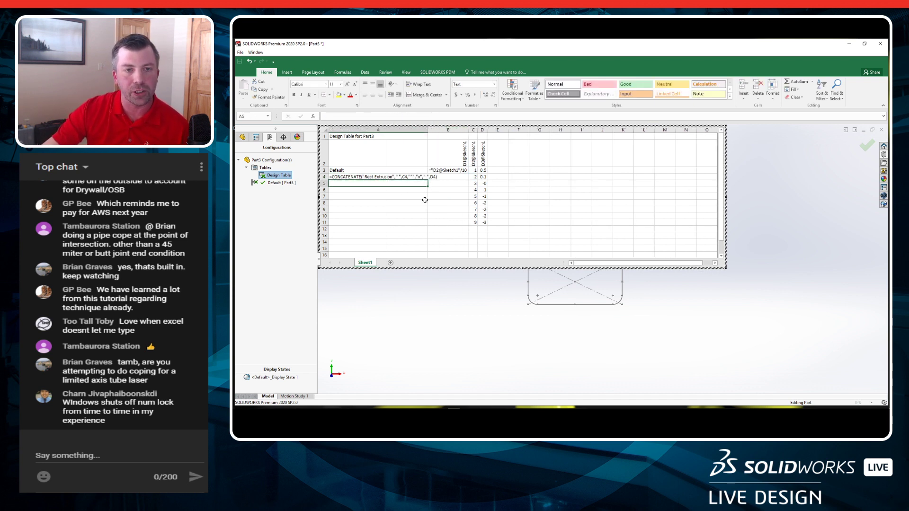
{"action": "left_click", "coordinate": [386, 177]}
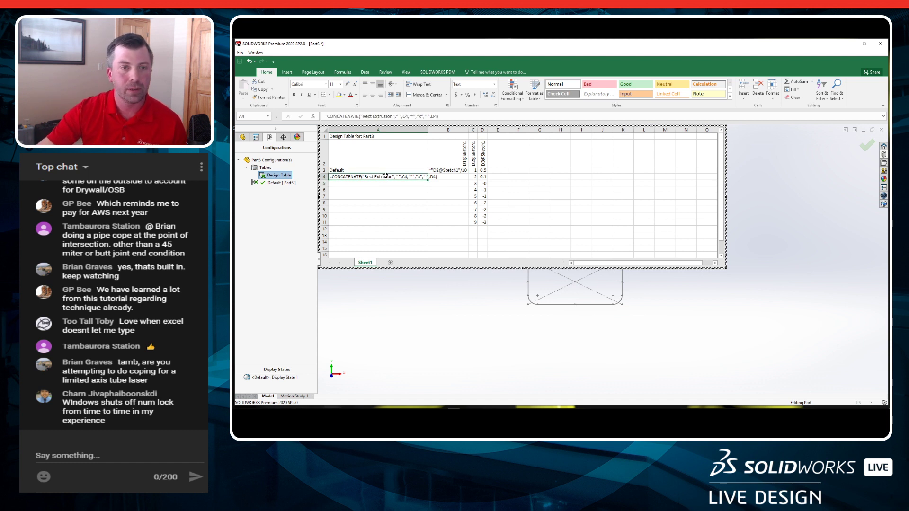
{"action": "key", "text": "ctrl+c"}
{"action": "left_click", "coordinate": [408, 215]}
{"action": "double_click", "coordinate": [392, 178]}
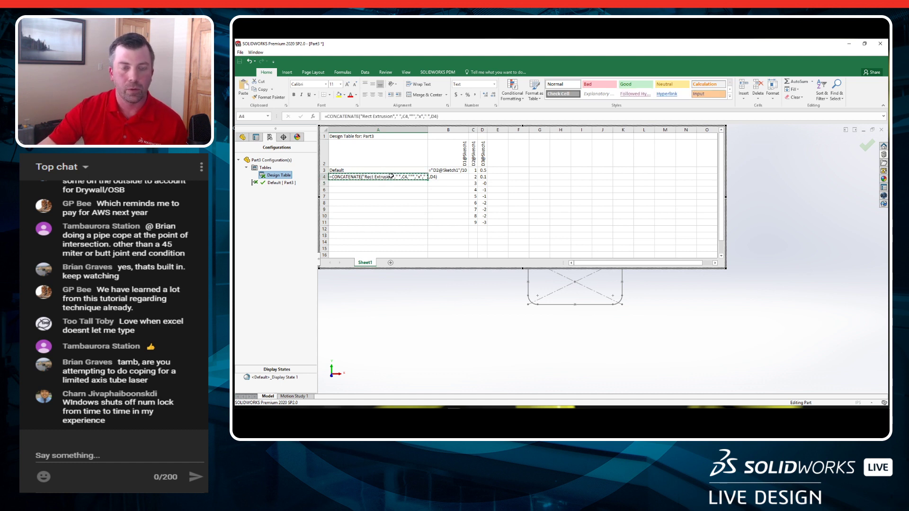
{"action": "key", "text": "Delete"}
{"action": "key", "text": "Return"}
{"action": "key", "text": "Return"}
{"action": "left_click", "coordinate": [399, 172]}
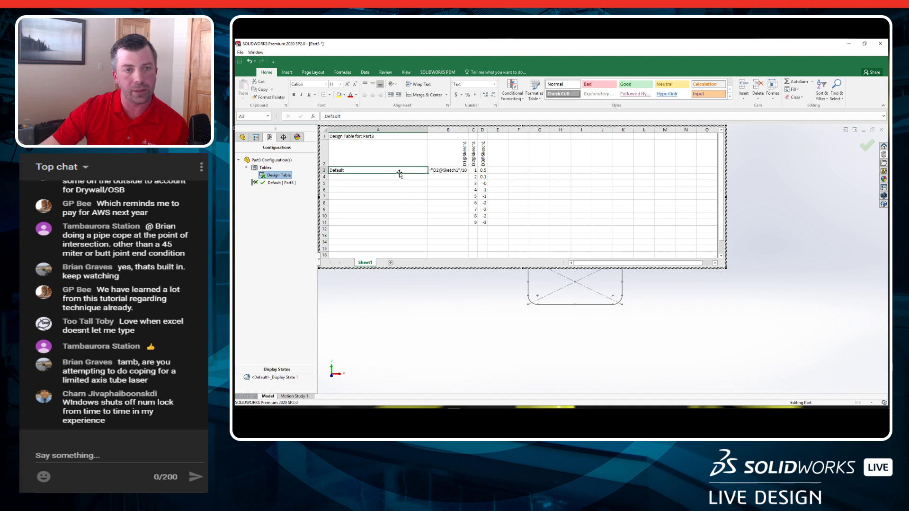
{"action": "key", "text": "Delete"}
Set the number format of the column A cells from row 3 downward to General.
{"action": "left_click", "coordinate": [414, 195]}
{"action": "left_click_drag", "start_coordinate": [400, 171], "coordinate": [392, 217]}
{"action": "scroll", "coordinate": [417, 190], "scroll_direction": "up", "scroll_amount": 2}
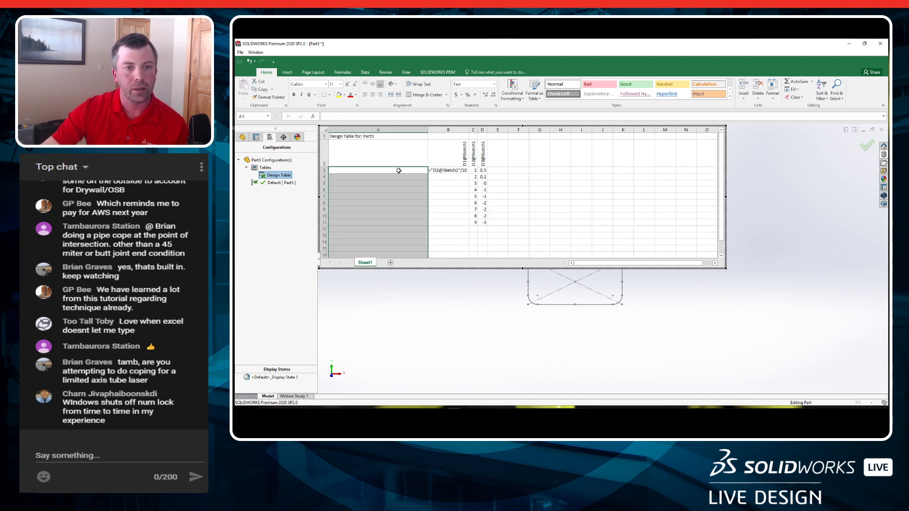
{"action": "right_click", "coordinate": [399, 170]}
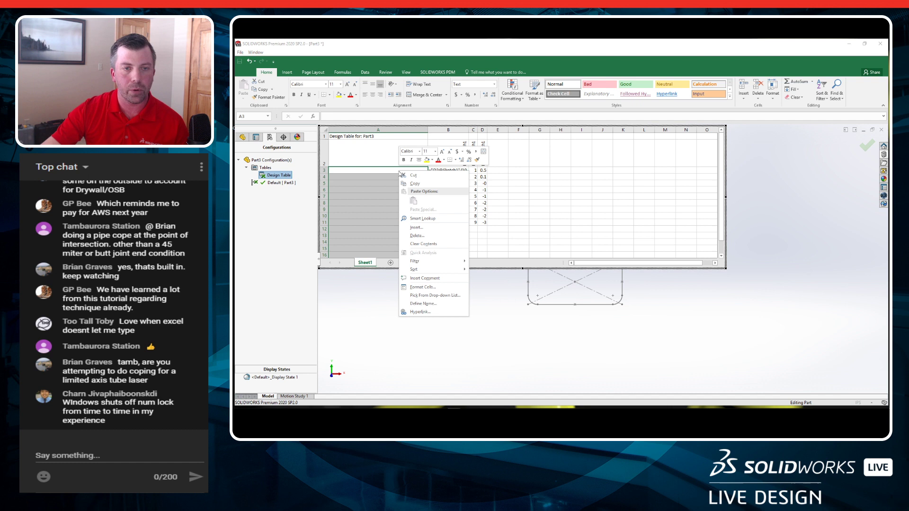
{"action": "left_click", "coordinate": [425, 288]}
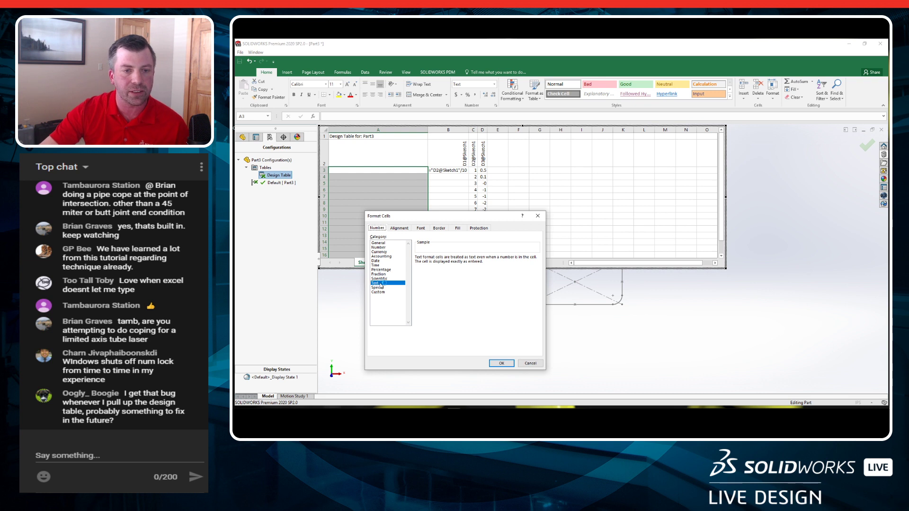
{"action": "left_click", "coordinate": [385, 243]}
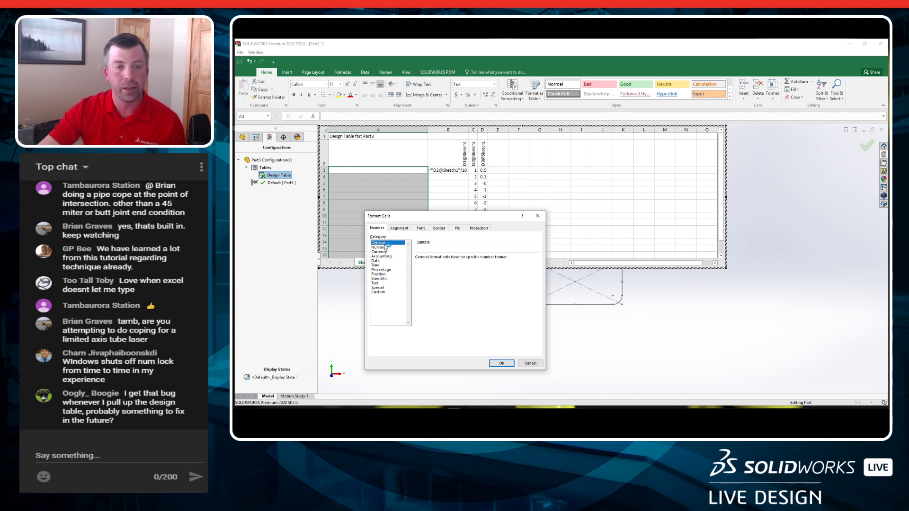
{"action": "left_click", "coordinate": [501, 363]}
Begin a CONCATENATE formula in cell A3 with the quoted text "Rect Extrusion" as its first argument.
{"action": "left_click", "coordinate": [394, 172]}
{"action": "right_click", "coordinate": [394, 173]}
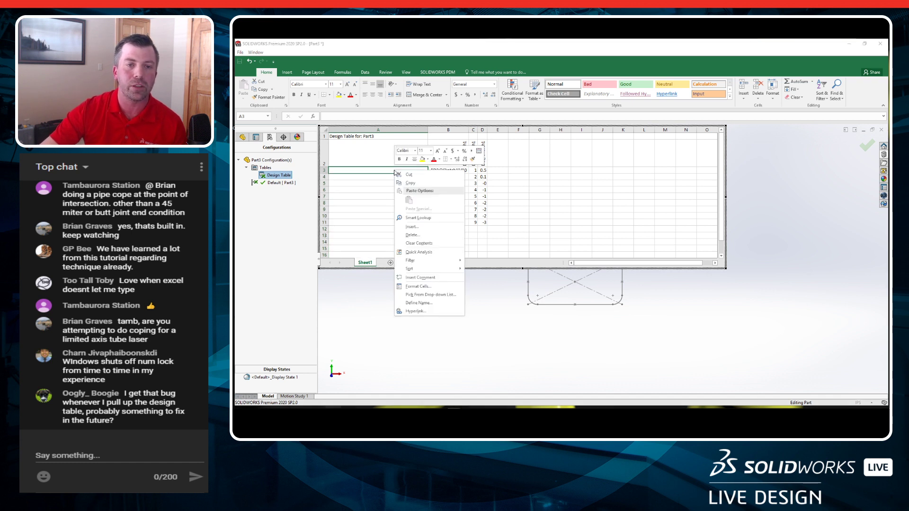
{"action": "key", "text": "Escape"}
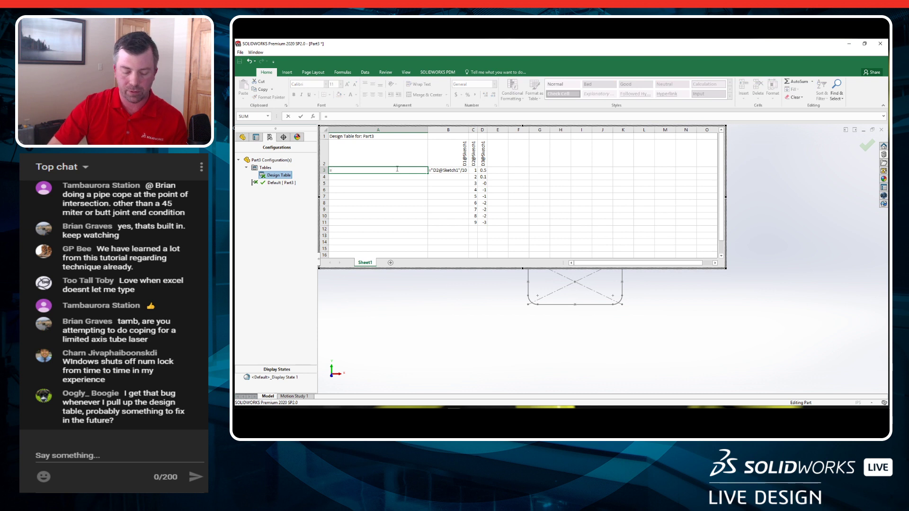
{"action": "type", "text": "CONC"}
{"action": "key", "text": "BackSpace"}
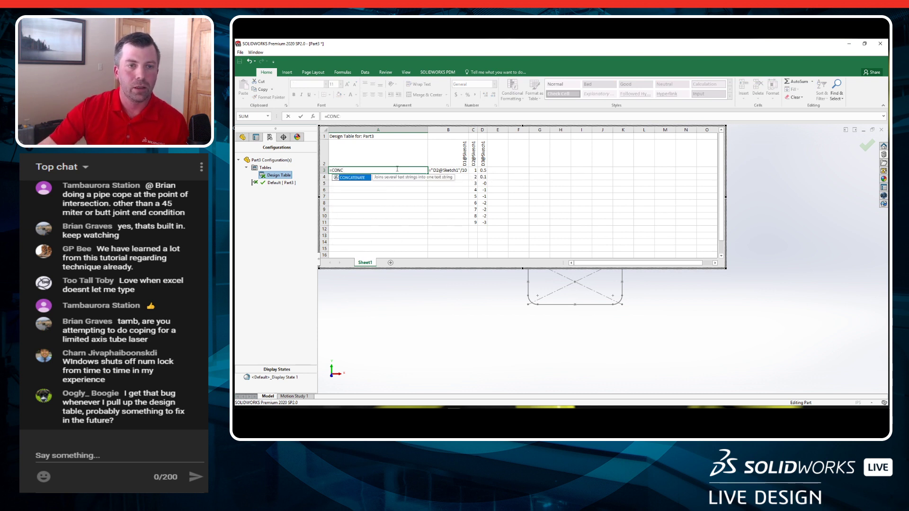
{"action": "double_click", "coordinate": [364, 178]}
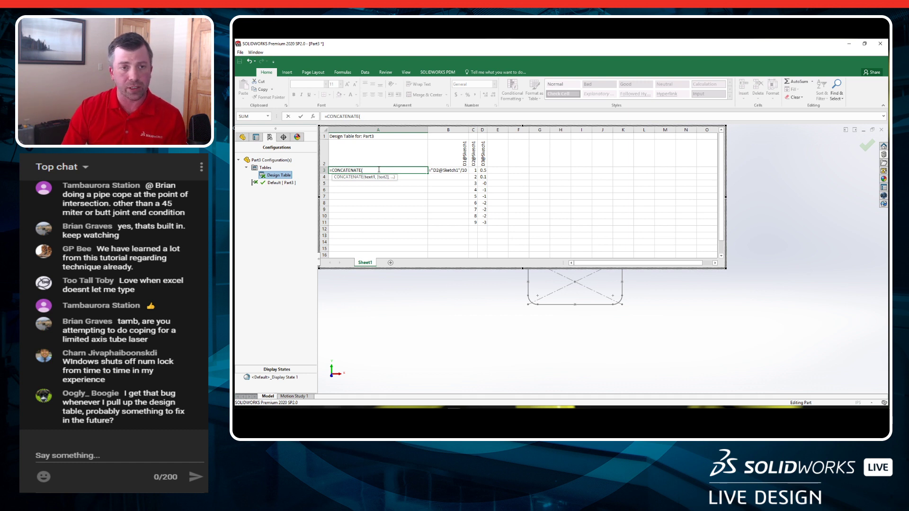
{"action": "type", "text": "\"RE"}
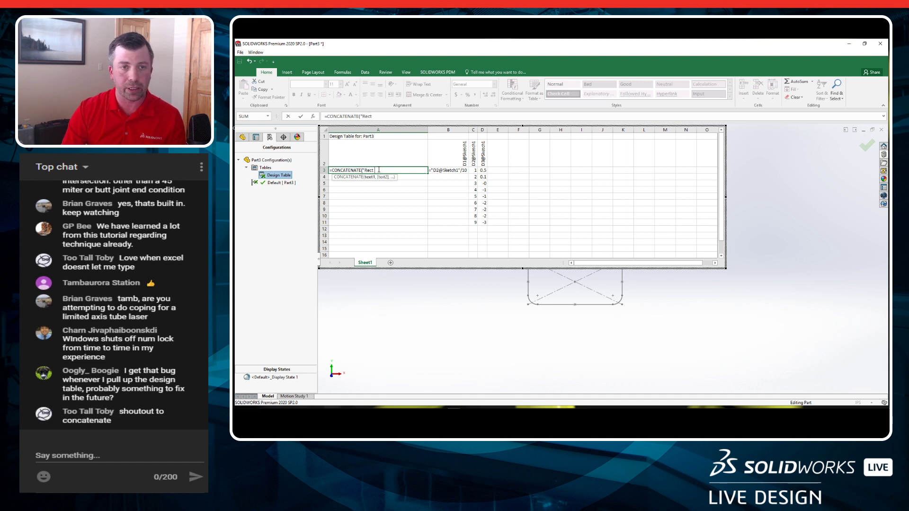
{"action": "type", "text": "ct Extrusion"}
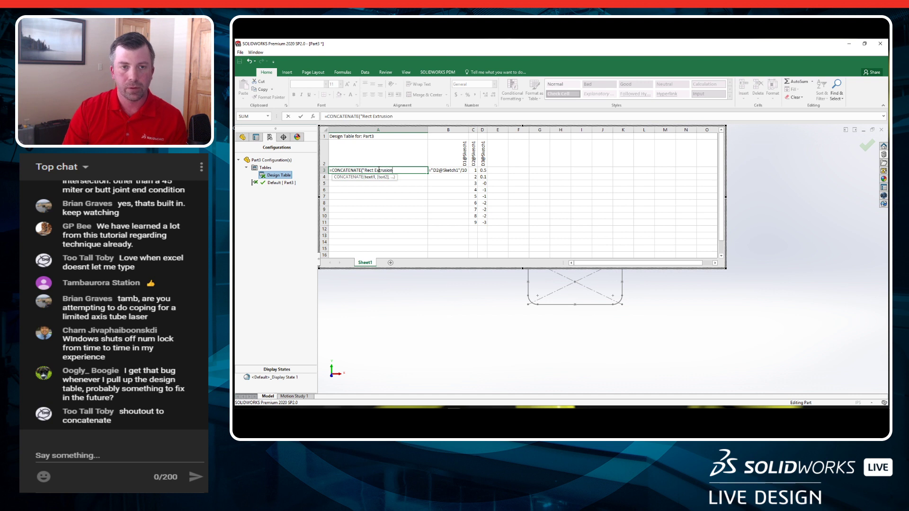
{"action": "type", "text": "\","}
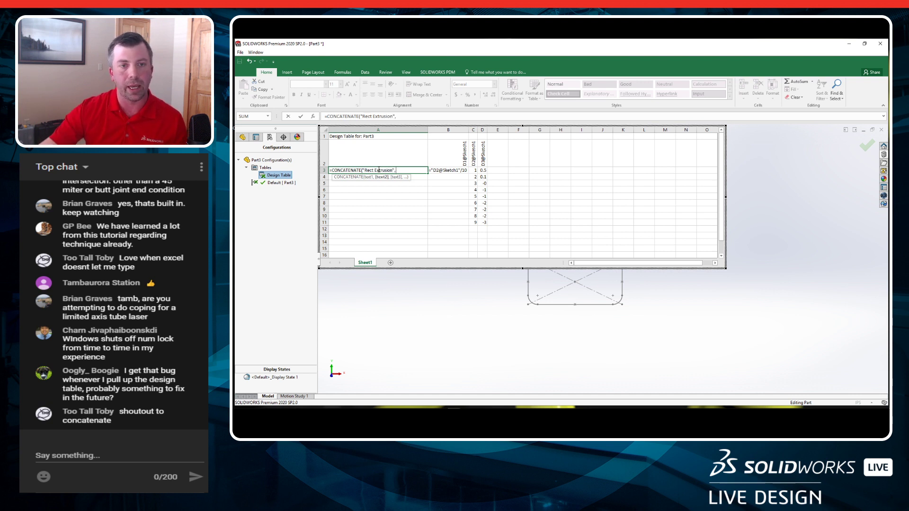
Complete the A3 formula with the C3 reference, a quoted "x" and the D3 reference.
{"action": "left_click", "coordinate": [472, 171]}
{"action": "type", "text": ","}
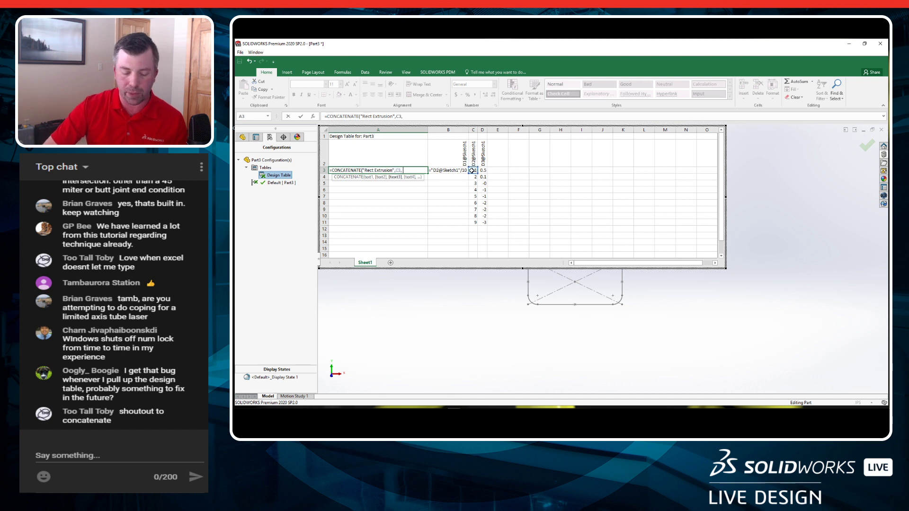
{"action": "type", "text": " \"x\""}
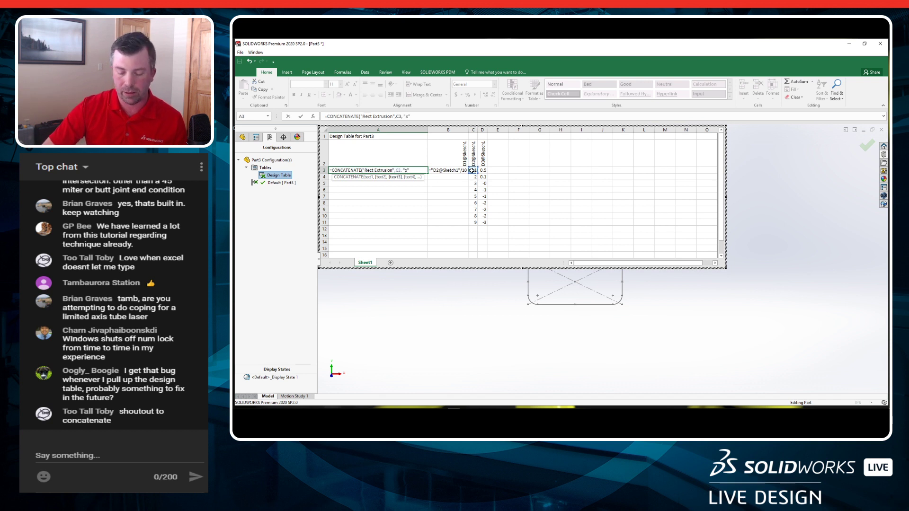
{"action": "type", "text": ","}
{"action": "left_click", "coordinate": [484, 172]}
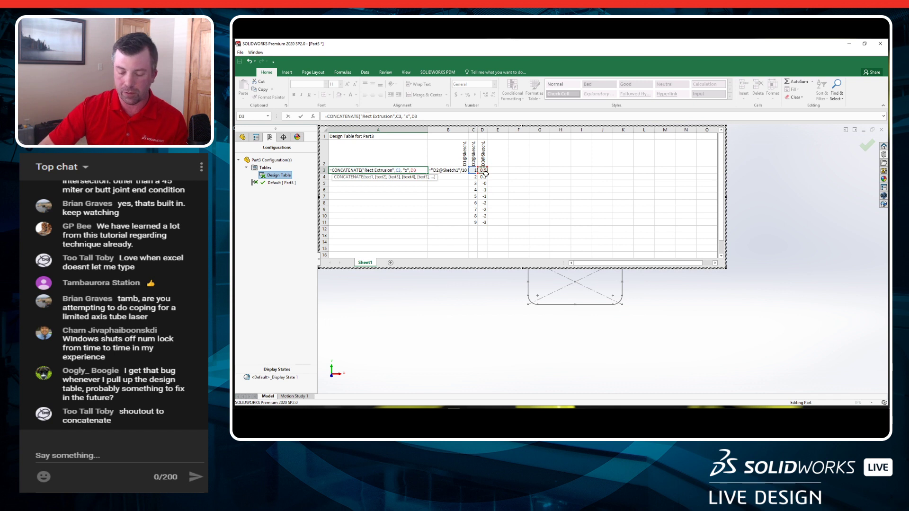
{"action": "type", "text": ")"}
{"action": "key", "text": "Return"}
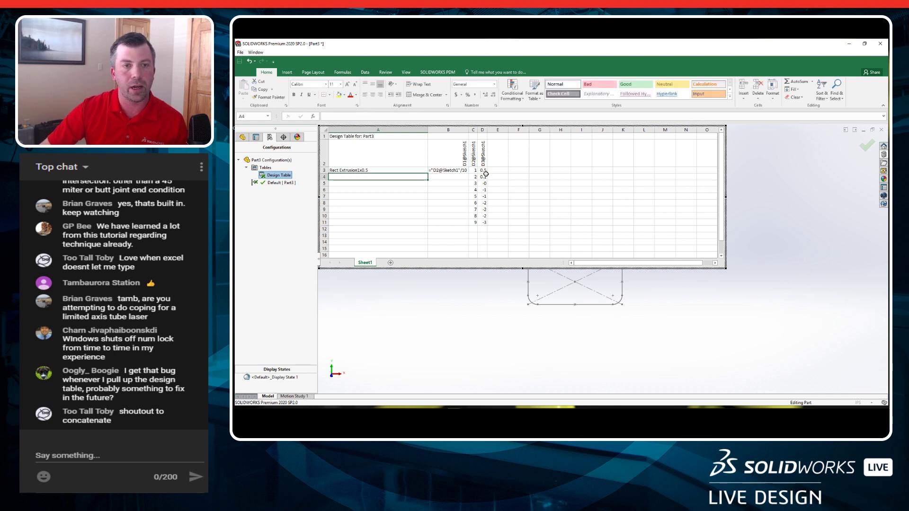
Fill the A3 configuration name formula down through cell A11.
{"action": "left_click", "coordinate": [386, 171]}
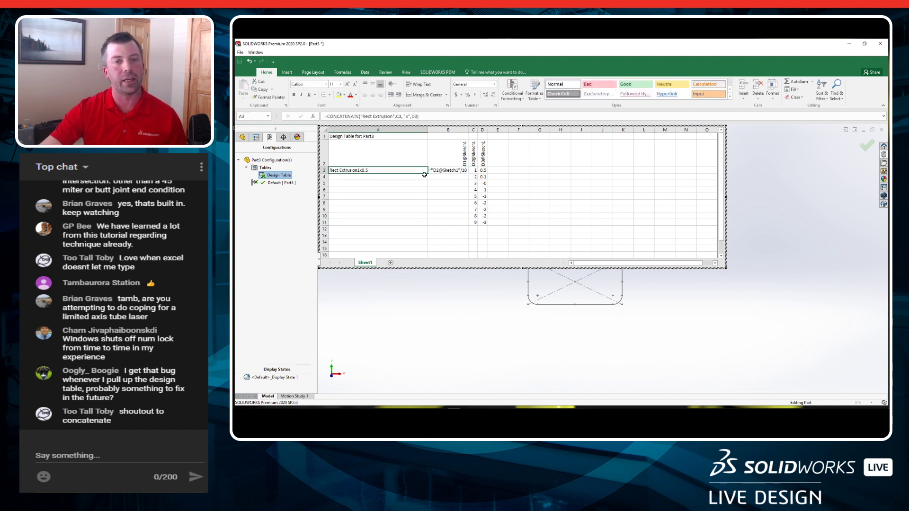
{"action": "left_click_drag", "start_coordinate": [429, 173], "coordinate": [428, 225]}
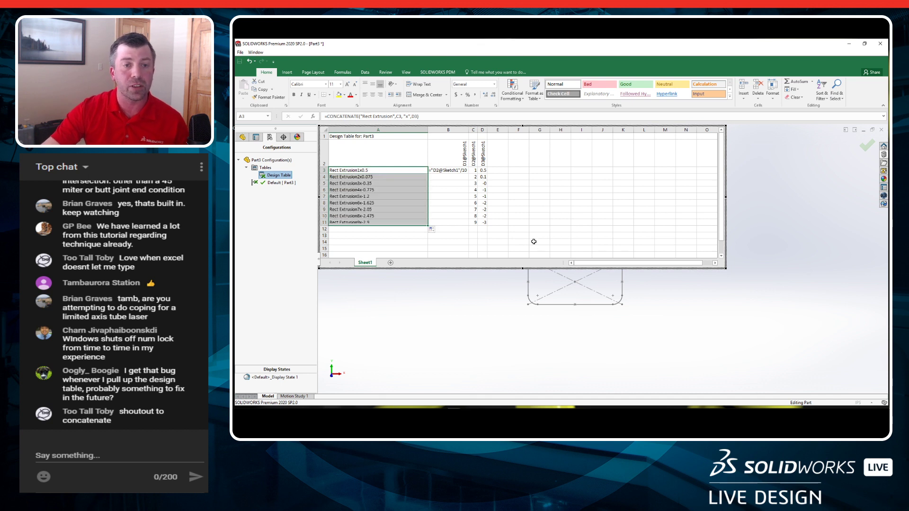
{"action": "left_click", "coordinate": [534, 241]}
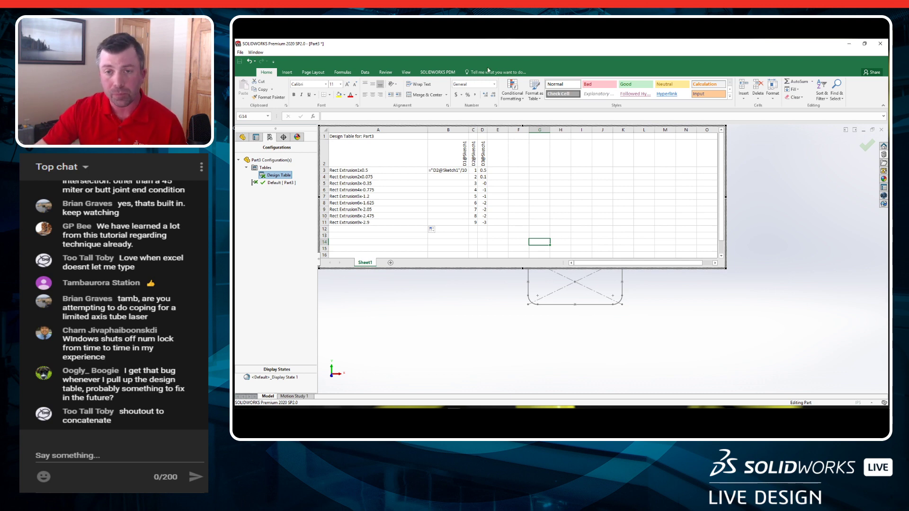
Close the design table and accept the messages to generate the Rect Extrusion configurations.
{"action": "left_click", "coordinate": [774, 184]}
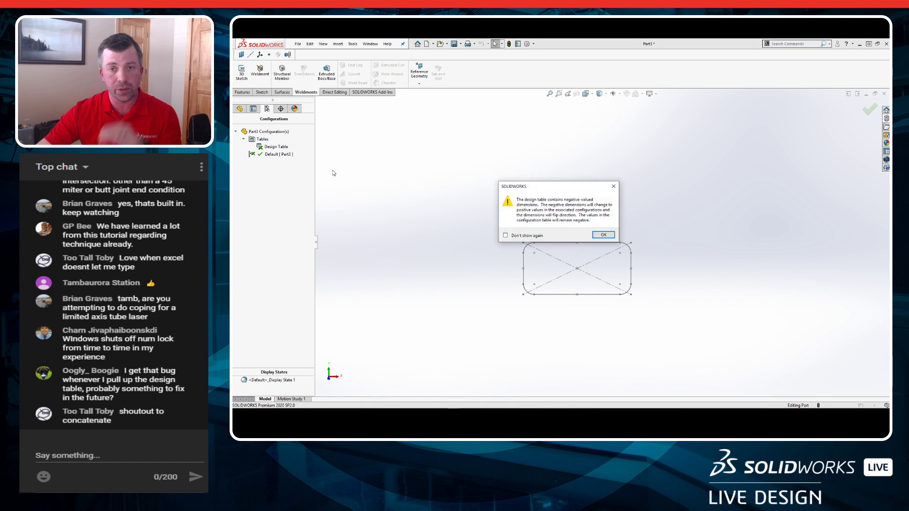
{"action": "left_click", "coordinate": [606, 236]}
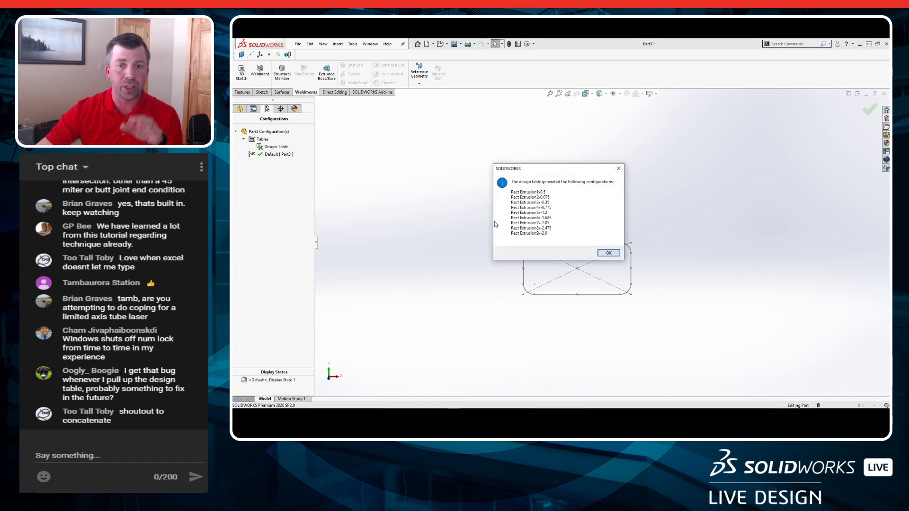
{"action": "left_click", "coordinate": [609, 254]}
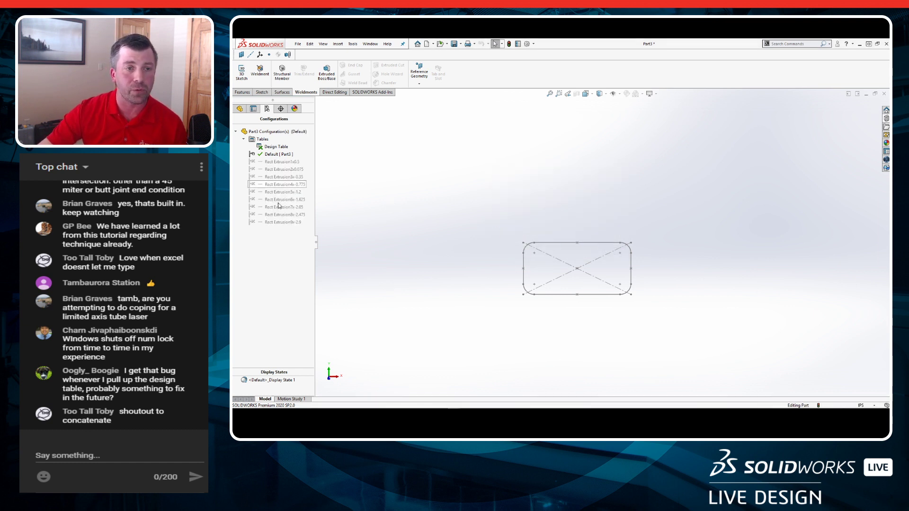
Select Sketch1 in the feature tree and start saving the part with the file type Lib Feat Part (*.sldlfp).
{"action": "left_click", "coordinate": [240, 108]}
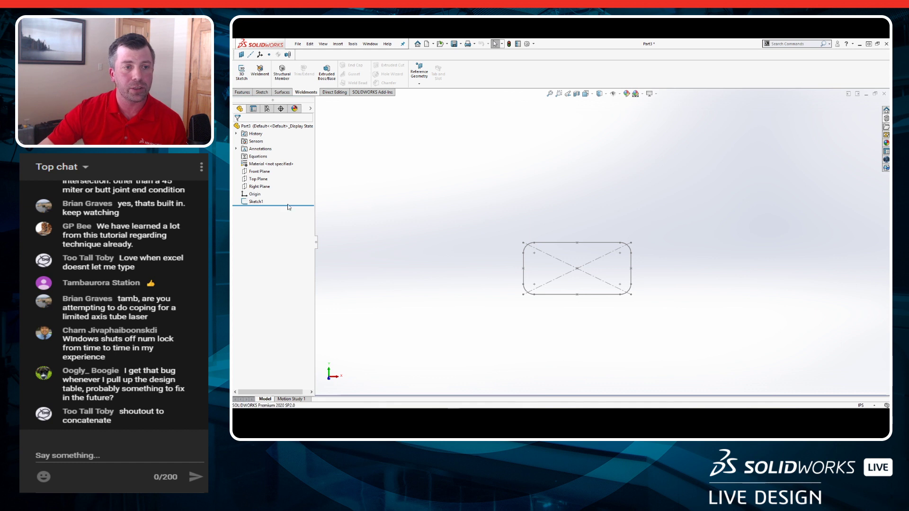
{"action": "left_click", "coordinate": [254, 203]}
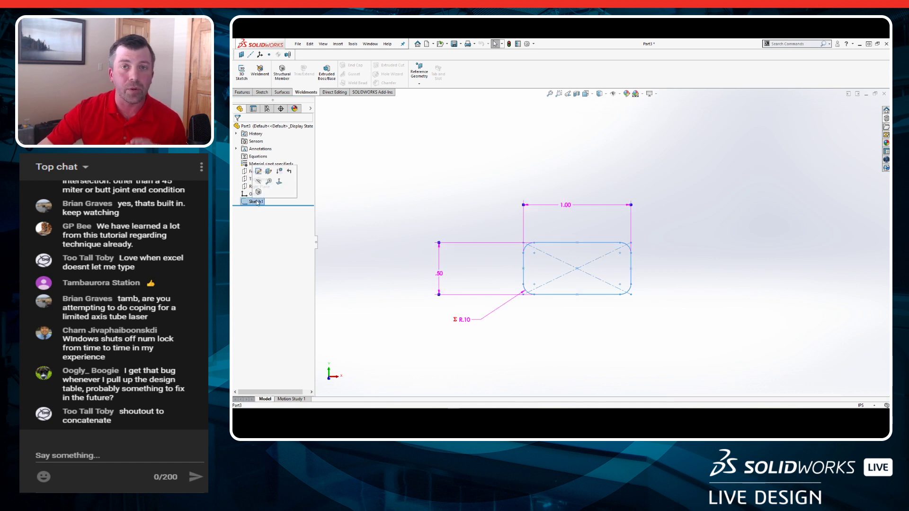
{"action": "left_click", "coordinate": [298, 44]}
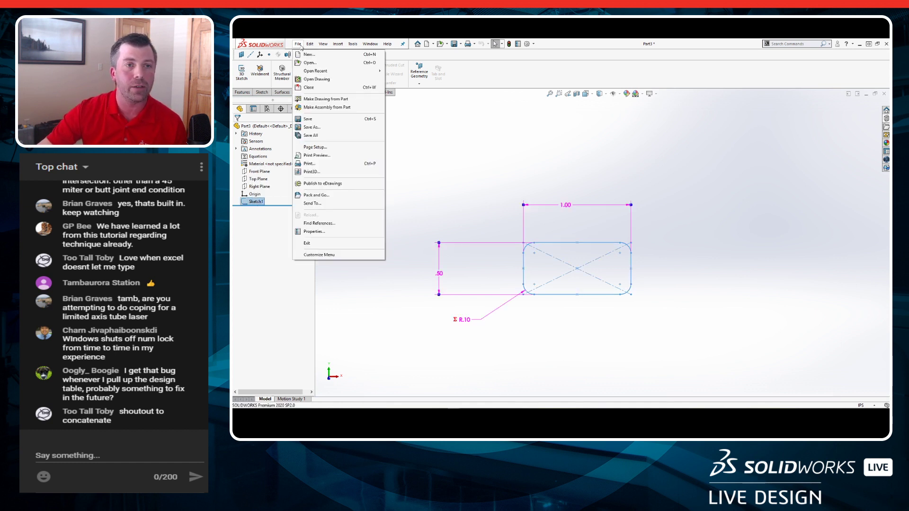
{"action": "left_click", "coordinate": [312, 120]}
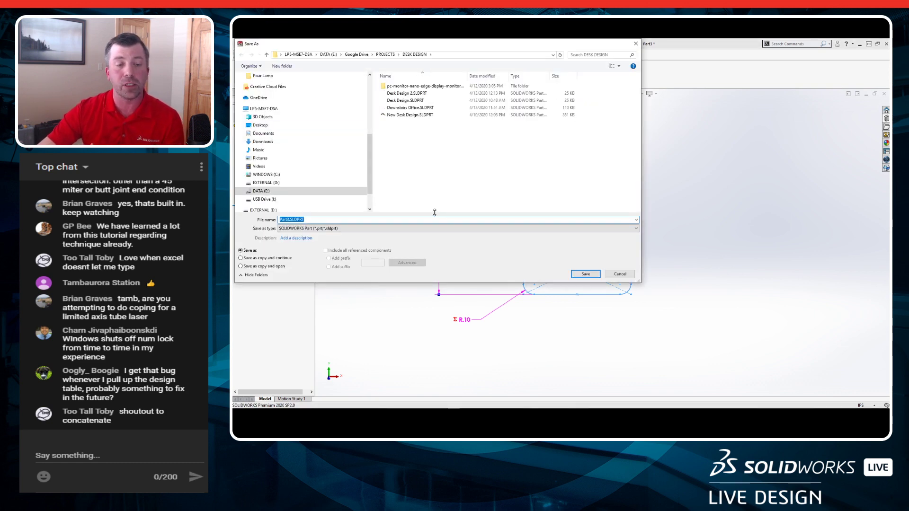
{"action": "left_click", "coordinate": [400, 229]}
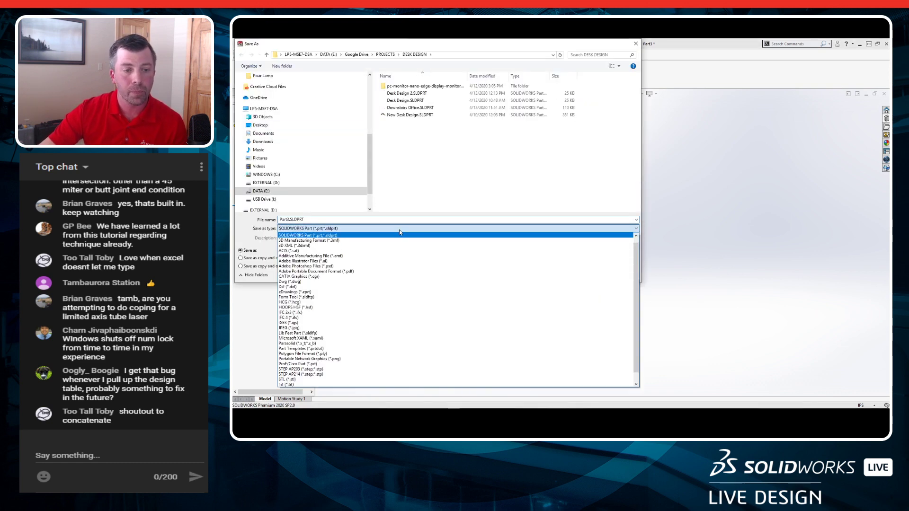
{"action": "left_click", "coordinate": [379, 333]}
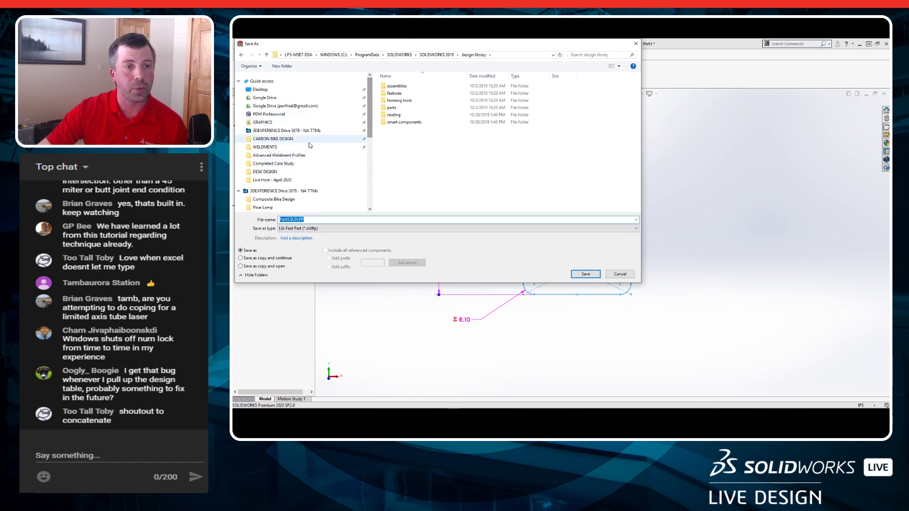
Save the library feature part as TEST in the CUSTOM folder inside WELDMENTS.
{"action": "left_click", "coordinate": [312, 147]}
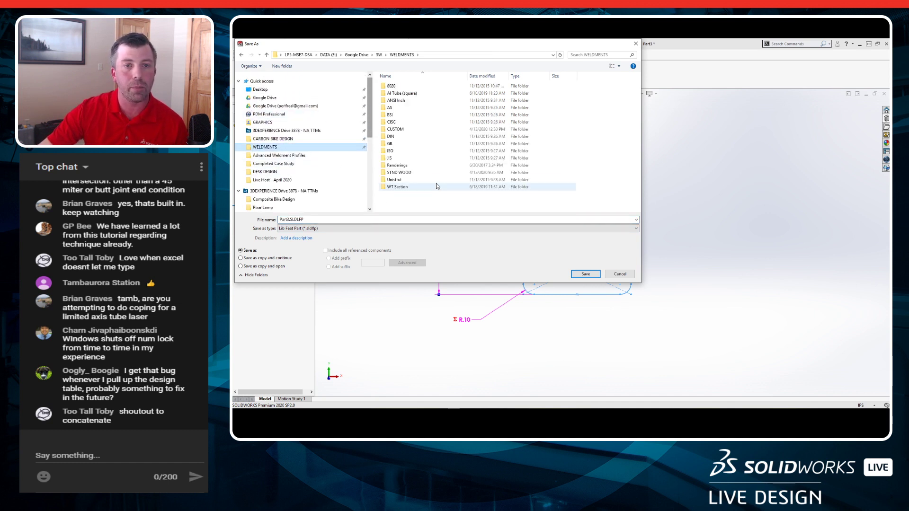
{"action": "double_click", "coordinate": [424, 128]}
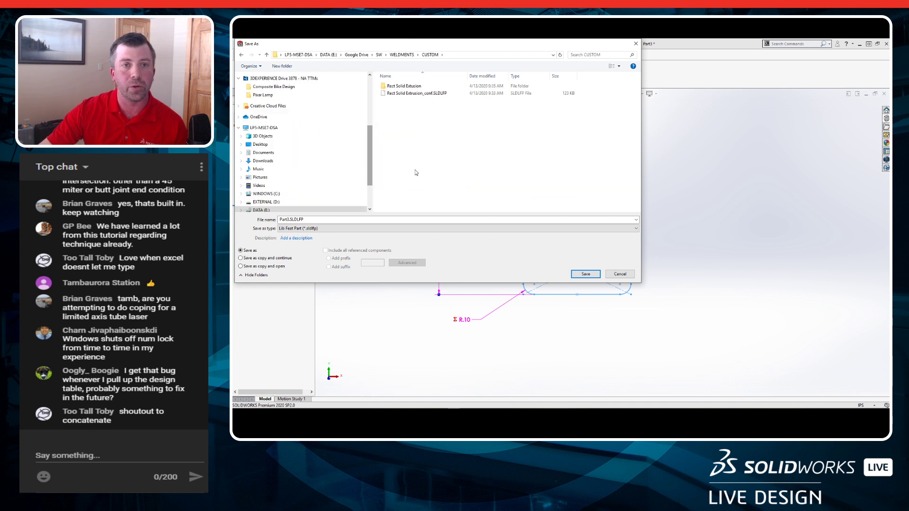
{"action": "left_click", "coordinate": [351, 219]}
{"action": "key", "text": "ctrl+a"}
{"action": "type", "text": "TES"}
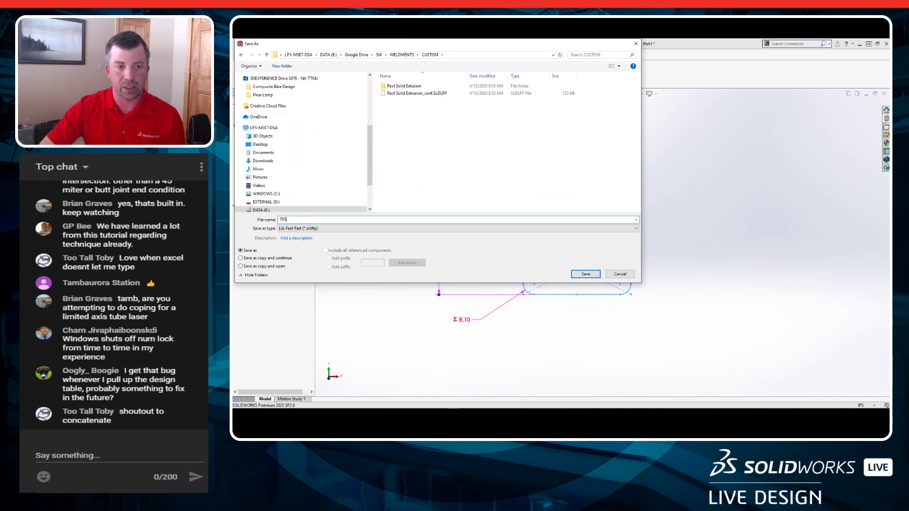
{"action": "left_click", "coordinate": [586, 274]}
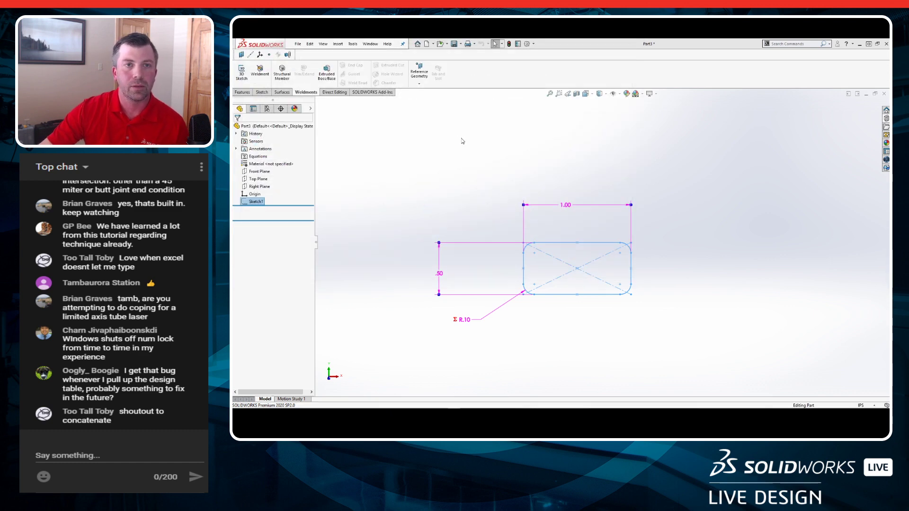
Switch to the Desk Design 2 part and start a structural member with standard CUSTOM and type TEST - Configured.
{"action": "left_click", "coordinate": [370, 43]}
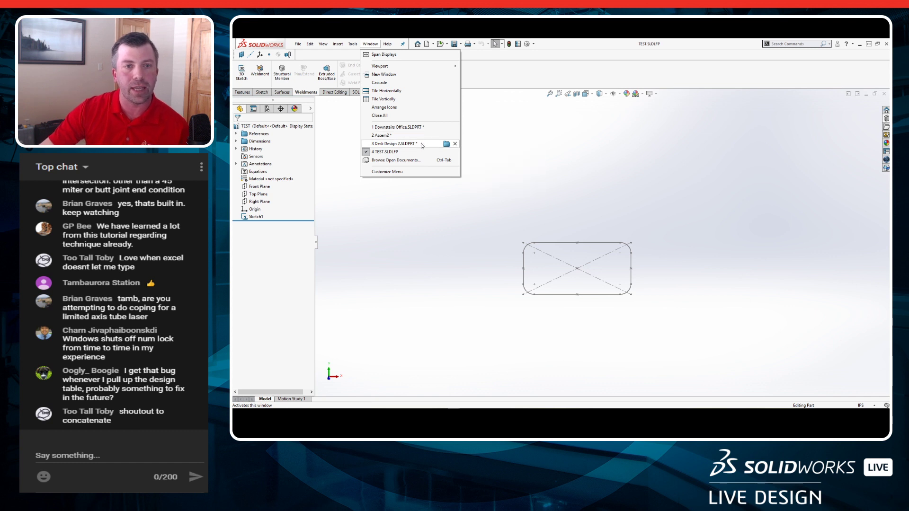
{"action": "left_click", "coordinate": [452, 197]}
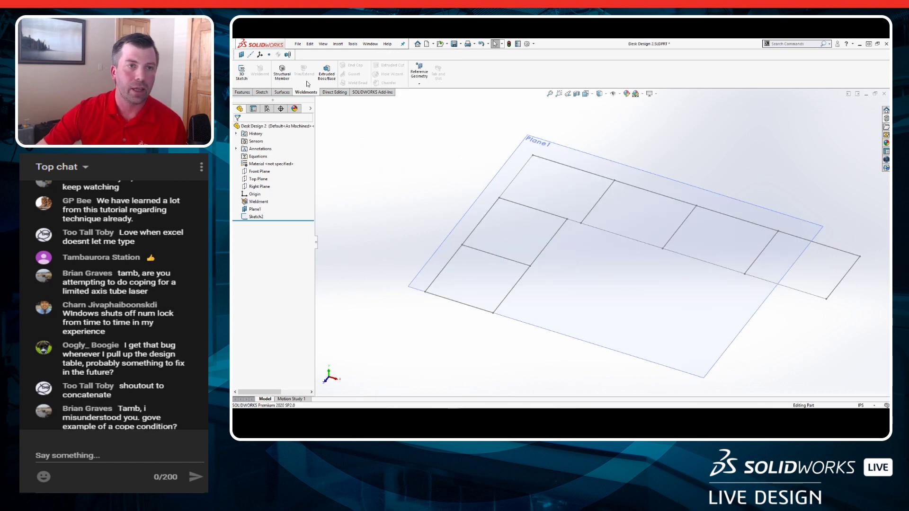
{"action": "left_click", "coordinate": [283, 74]}
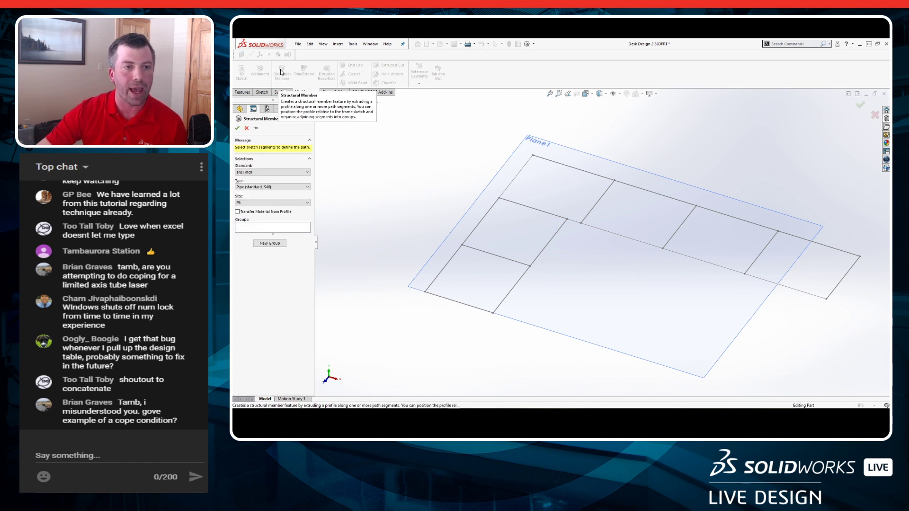
{"action": "left_click", "coordinate": [284, 173]}
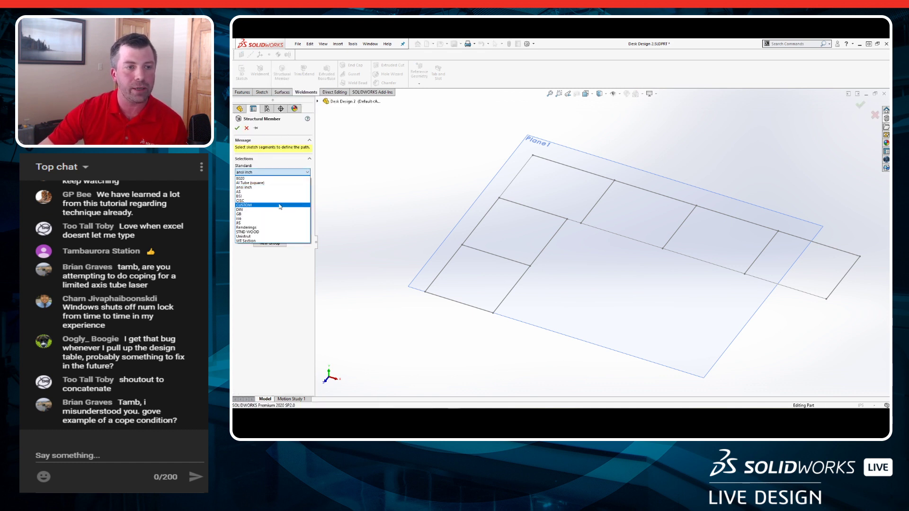
{"action": "left_click", "coordinate": [279, 206]}
{"action": "left_click", "coordinate": [287, 188]}
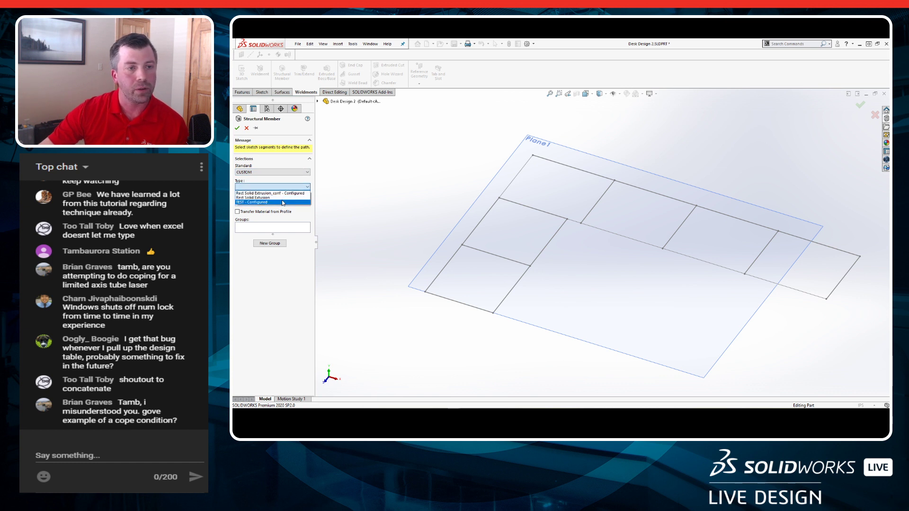
{"action": "left_click", "coordinate": [283, 201]}
Try the TEST - Configured profile in size Rect Extrusion5x-1.2 on the long outer line of the small rectangle, without keeping it.
{"action": "left_click", "coordinate": [295, 204]}
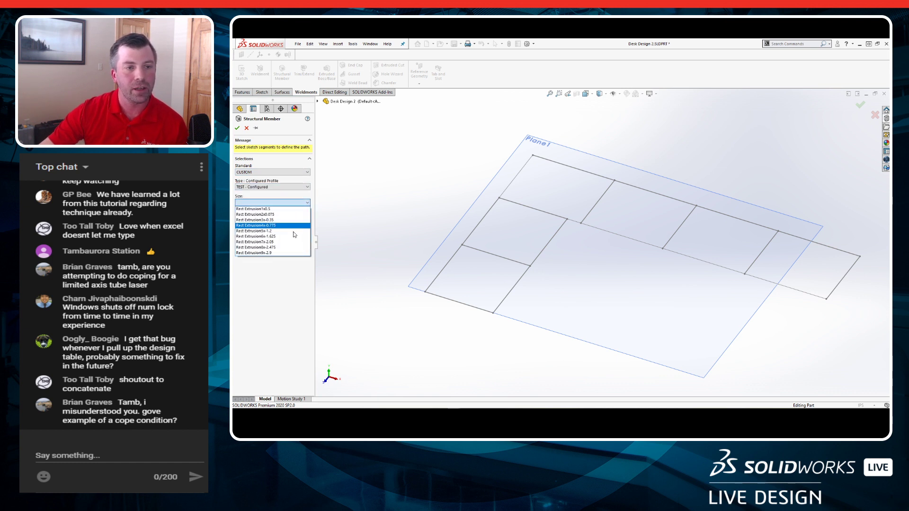
{"action": "left_click", "coordinate": [294, 232]}
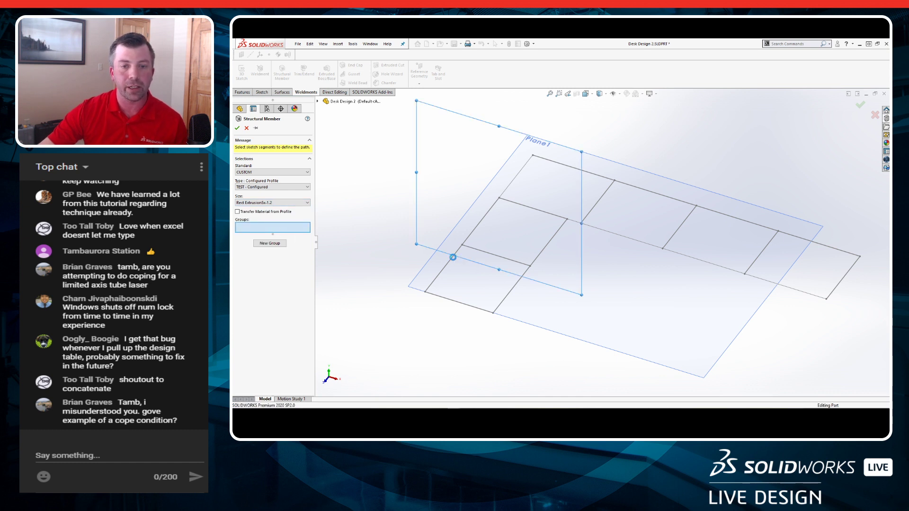
{"action": "left_click", "coordinate": [453, 260]}
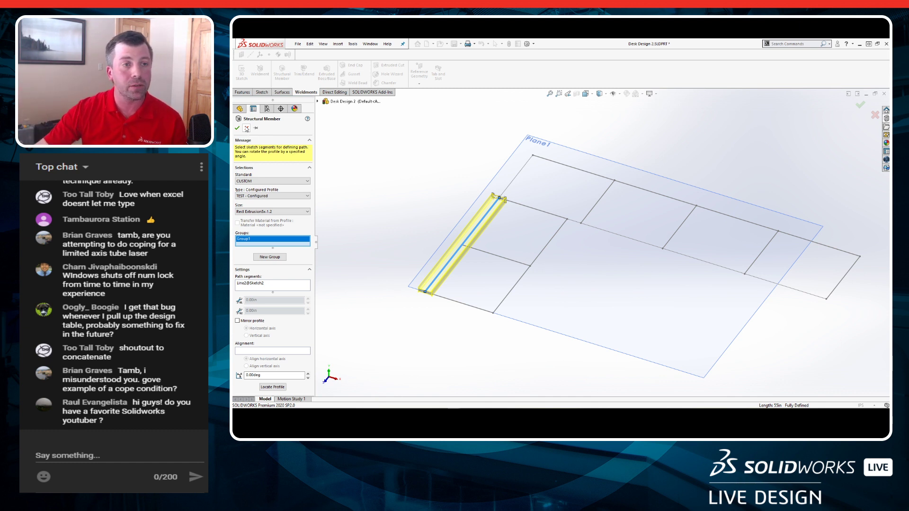
{"action": "left_click", "coordinate": [246, 129]}
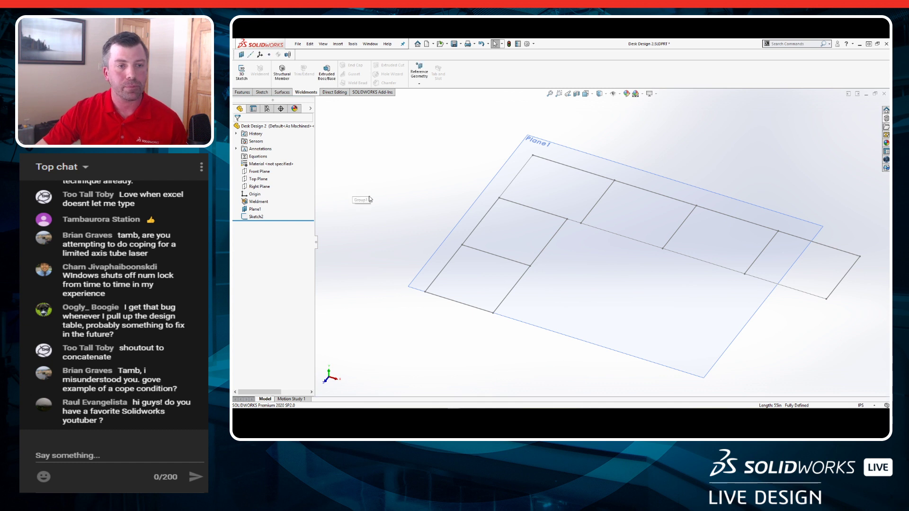
Hide Plane1 so only the desk frame sketch is displayed.
{"action": "middle_click_drag", "start_coordinate": [495, 248], "coordinate": [434, 224], "text": "ctrl"}
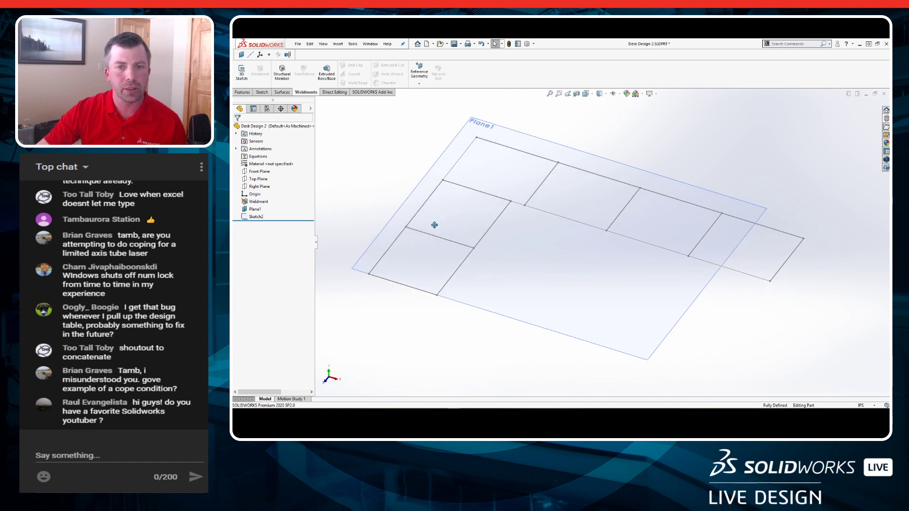
{"action": "left_click", "coordinate": [634, 318]}
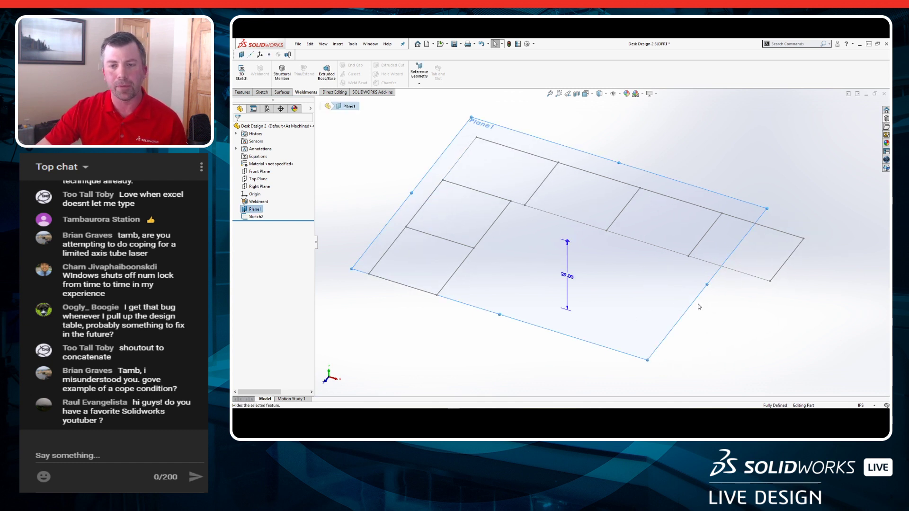
{"action": "left_click", "coordinate": [745, 336]}
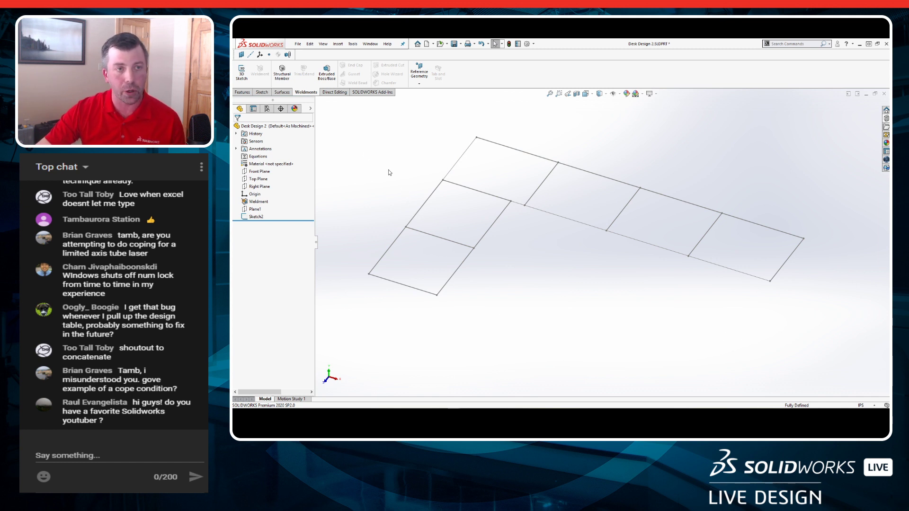
Start a structural member with standard STND WOOD, type Softwood - Configured and size 2 x 4, keeping the command pinned open.
{"action": "key", "text": "s"}
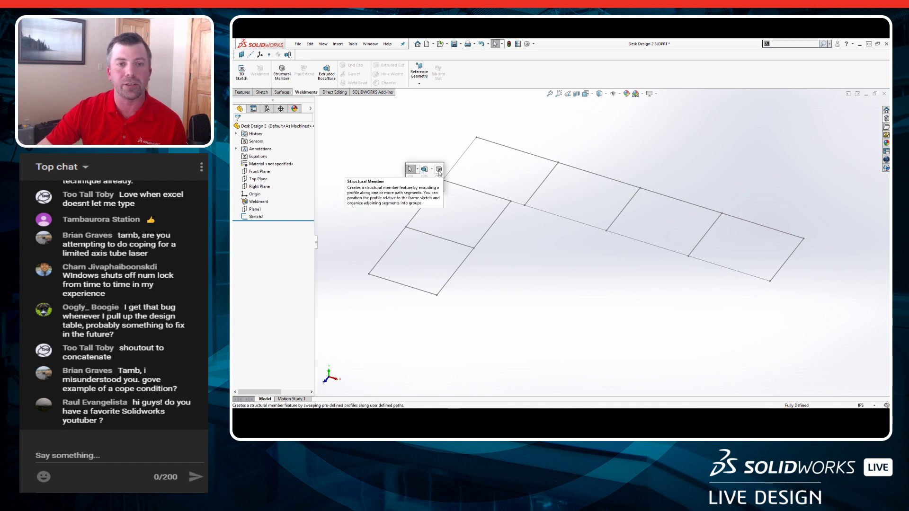
{"action": "left_click", "coordinate": [439, 171]}
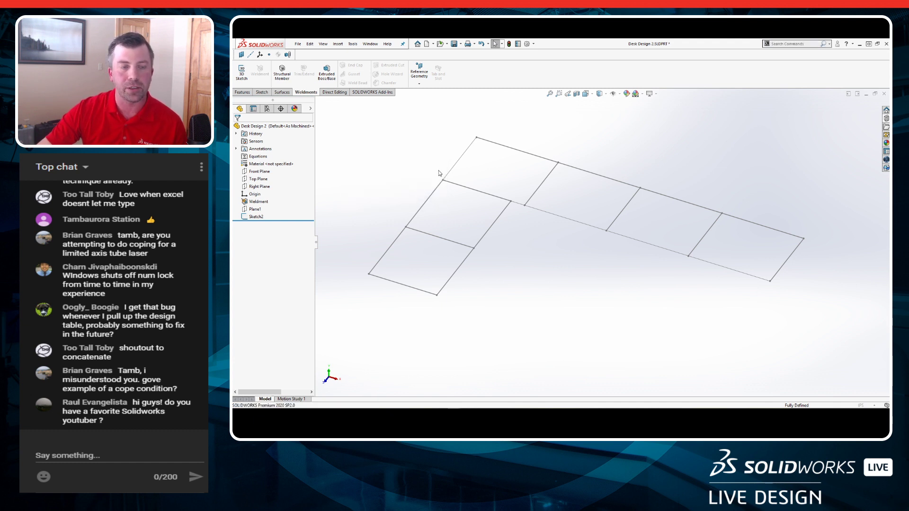
{"action": "left_click", "coordinate": [280, 172]}
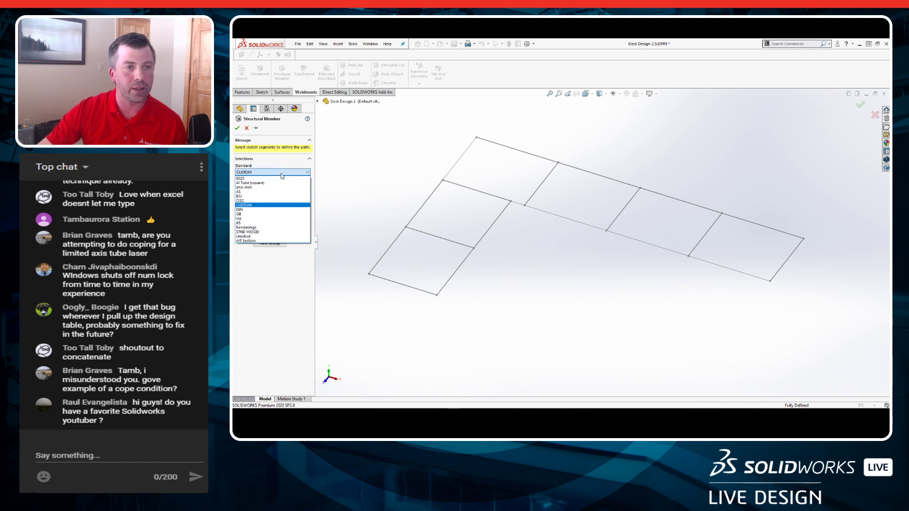
{"action": "left_click", "coordinate": [273, 234]}
{"action": "left_click", "coordinate": [302, 187]}
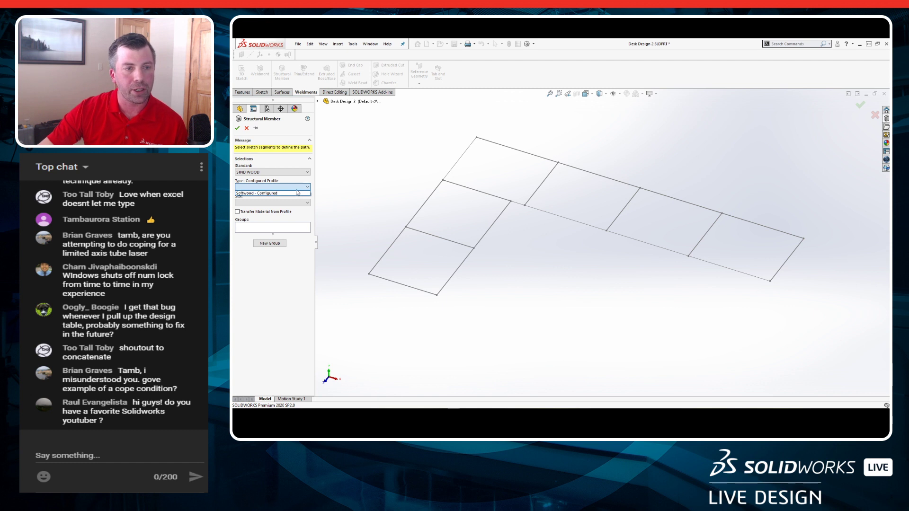
{"action": "left_click", "coordinate": [297, 193]}
{"action": "left_click", "coordinate": [302, 204]}
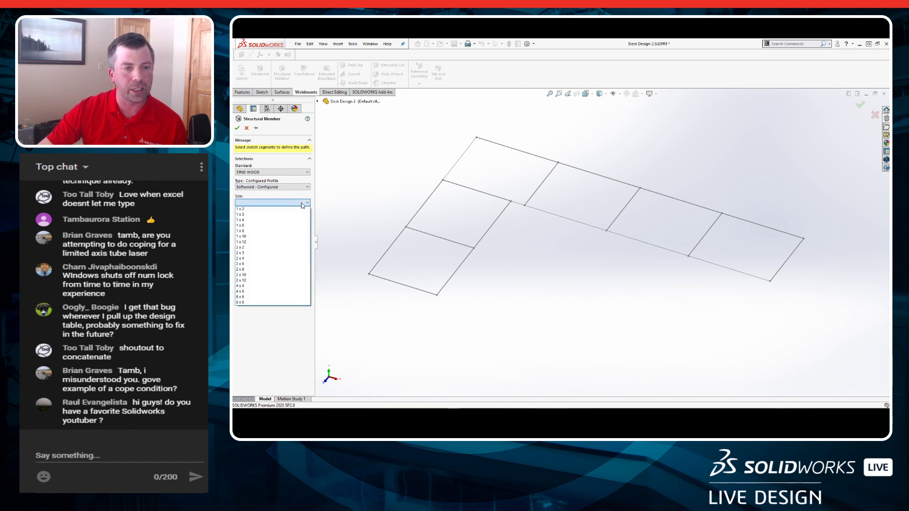
{"action": "left_click", "coordinate": [270, 259]}
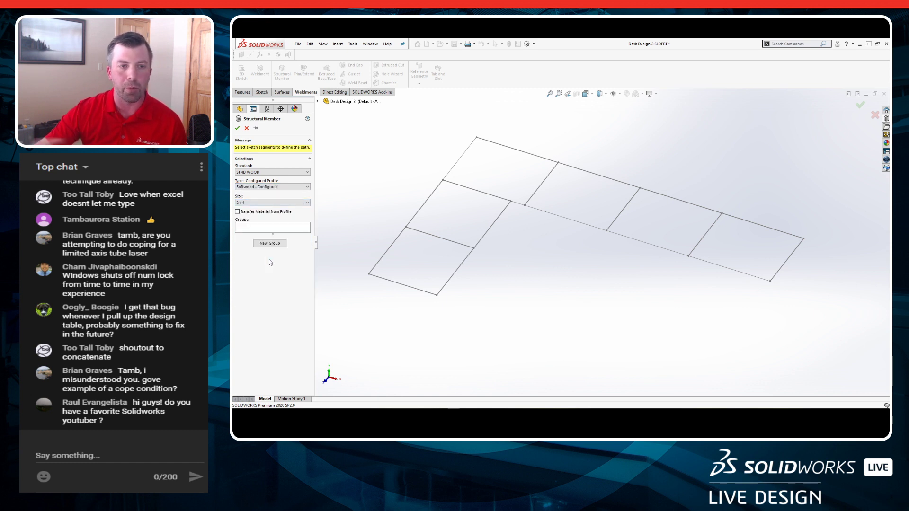
{"action": "left_click", "coordinate": [282, 228]}
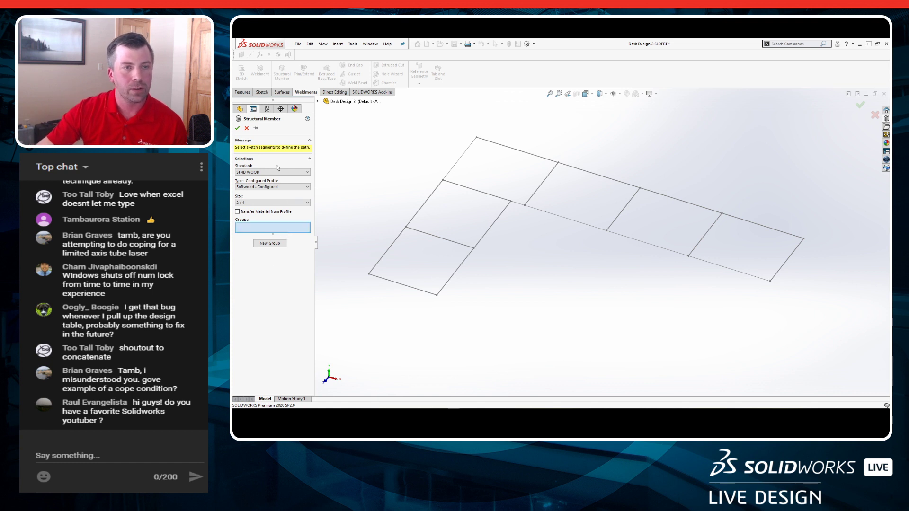
{"action": "left_click", "coordinate": [255, 128]}
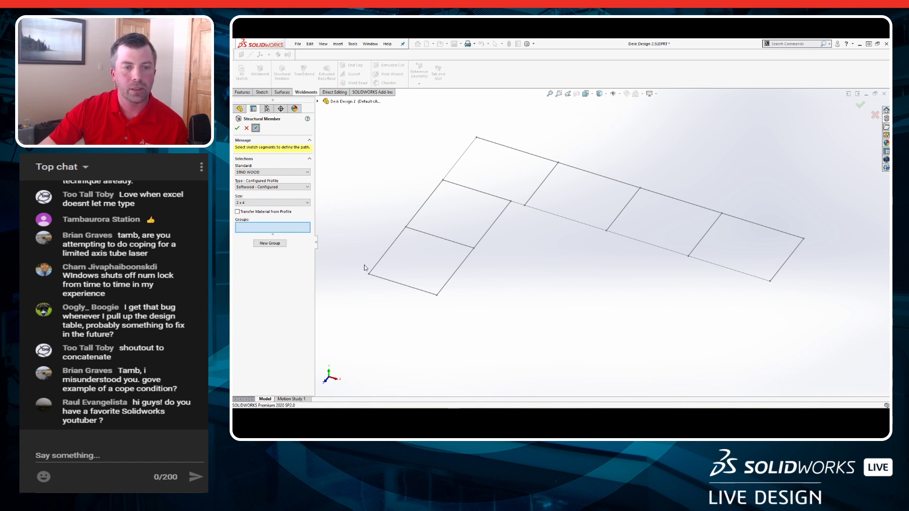
Create 2 x 4 members in one group along the four outer lines of the small rectangle and close the command.
{"action": "left_click", "coordinate": [379, 265]}
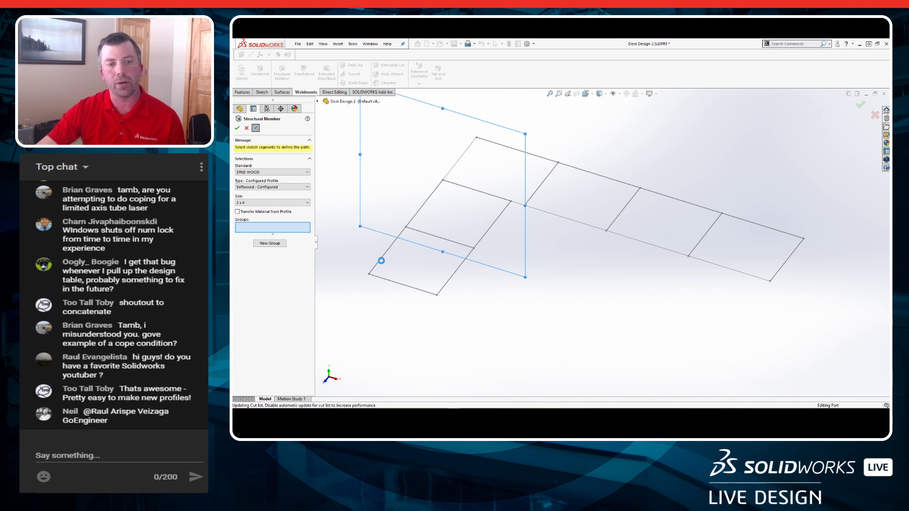
{"action": "left_click", "coordinate": [474, 190]}
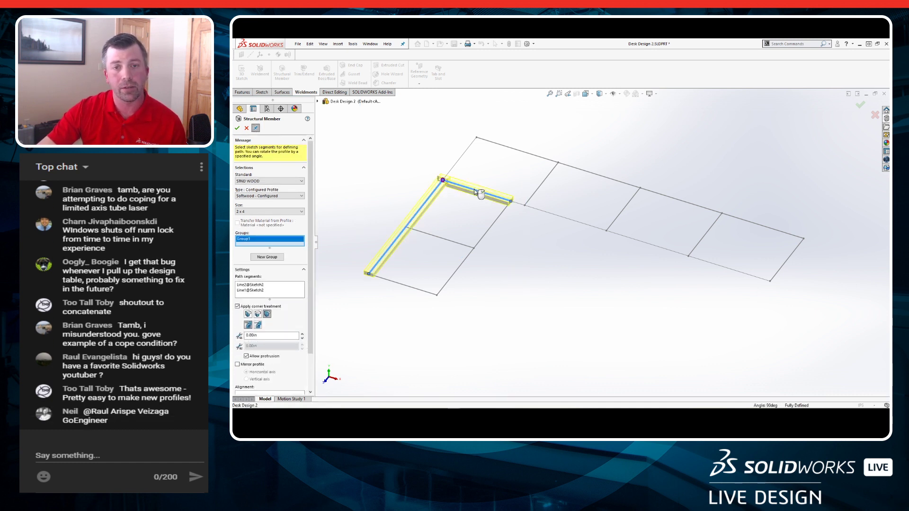
{"action": "left_click", "coordinate": [487, 232]}
{"action": "left_click", "coordinate": [402, 286]}
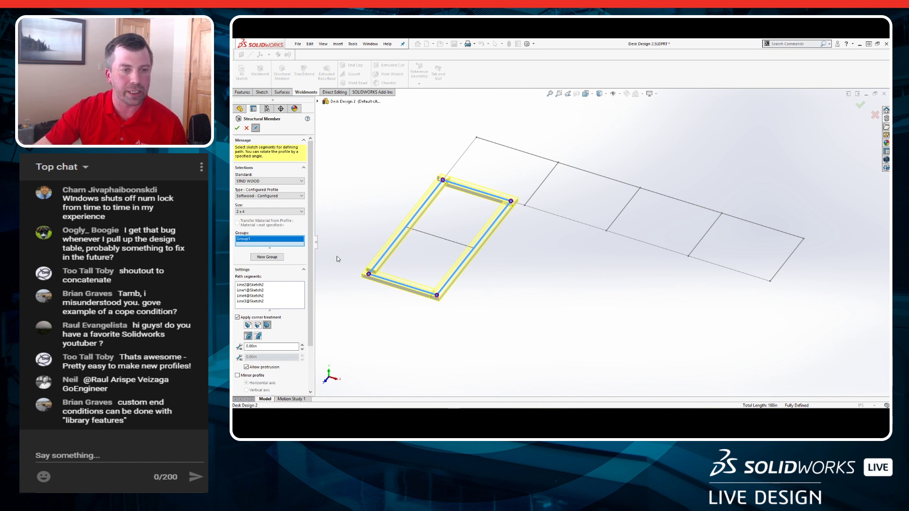
{"action": "scroll", "coordinate": [271, 327], "scroll_direction": "down", "scroll_amount": 3}
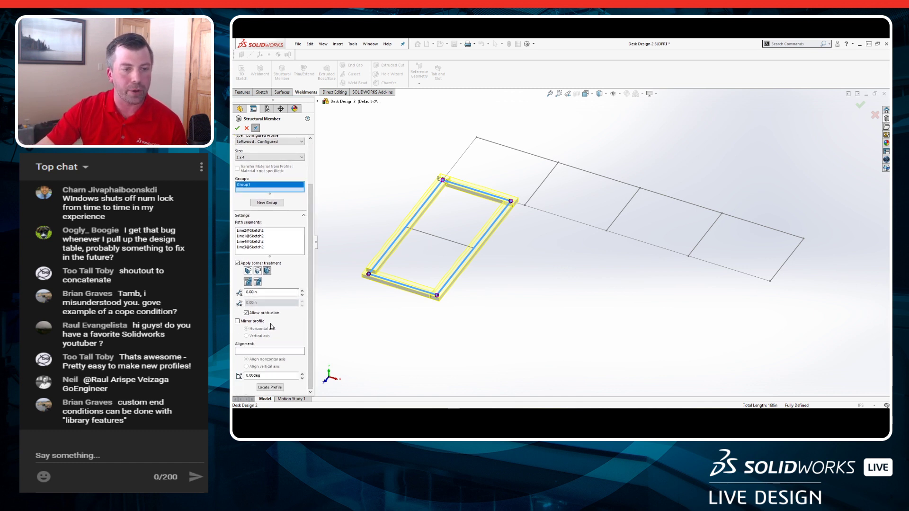
{"action": "double_click", "coordinate": [253, 376]}
{"action": "key", "text": "Return"}
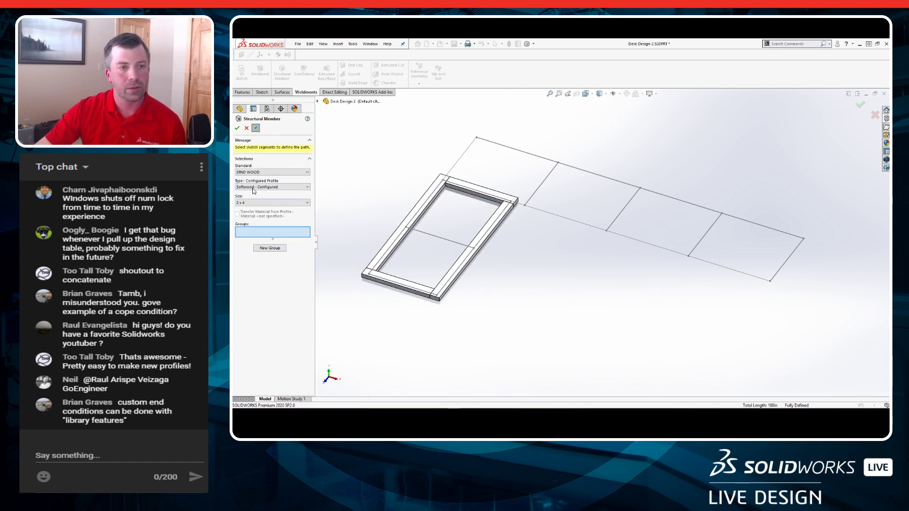
{"action": "left_click", "coordinate": [247, 128]}
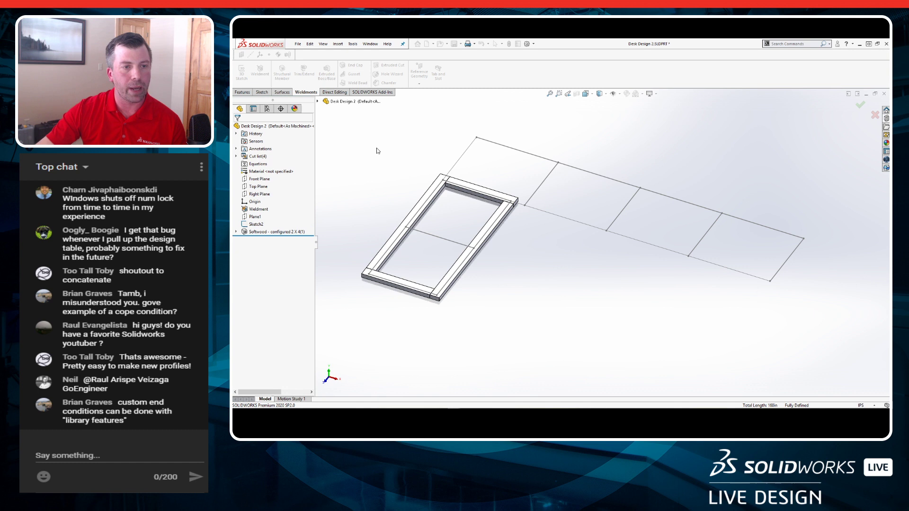
Edit the Softwood 2 x 4 structural member feature and set the profile rotation angle to 90 degrees.
{"action": "right_click", "coordinate": [265, 231]}
{"action": "left_click", "coordinate": [273, 189]}
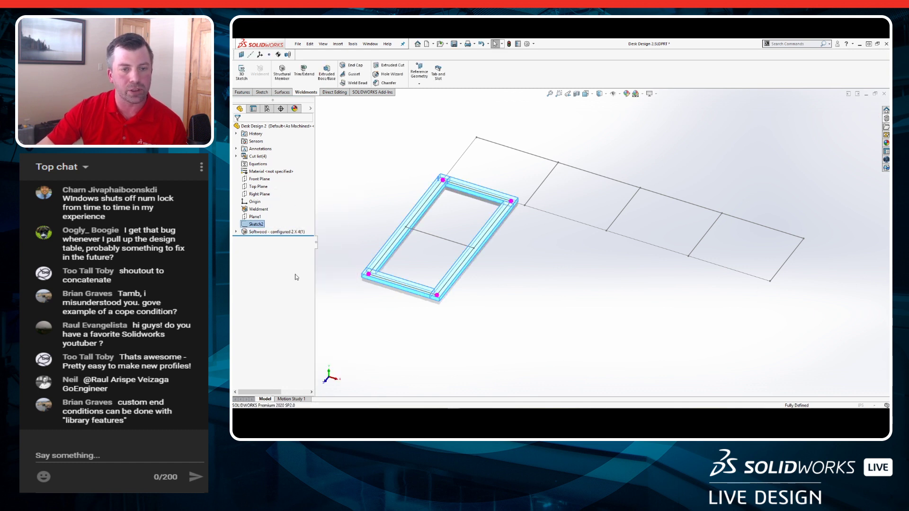
{"action": "scroll", "coordinate": [264, 370], "scroll_direction": "down", "scroll_amount": 5}
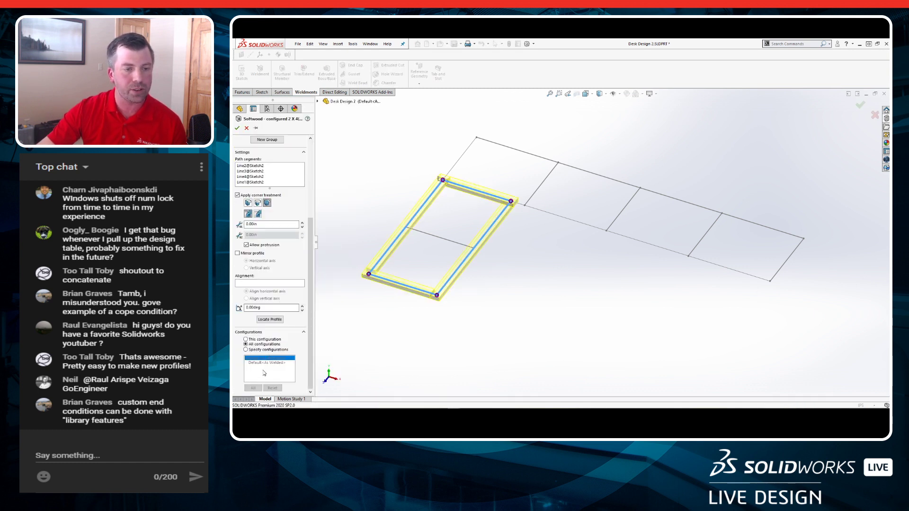
{"action": "left_click_drag", "start_coordinate": [262, 308], "coordinate": [245, 308]}
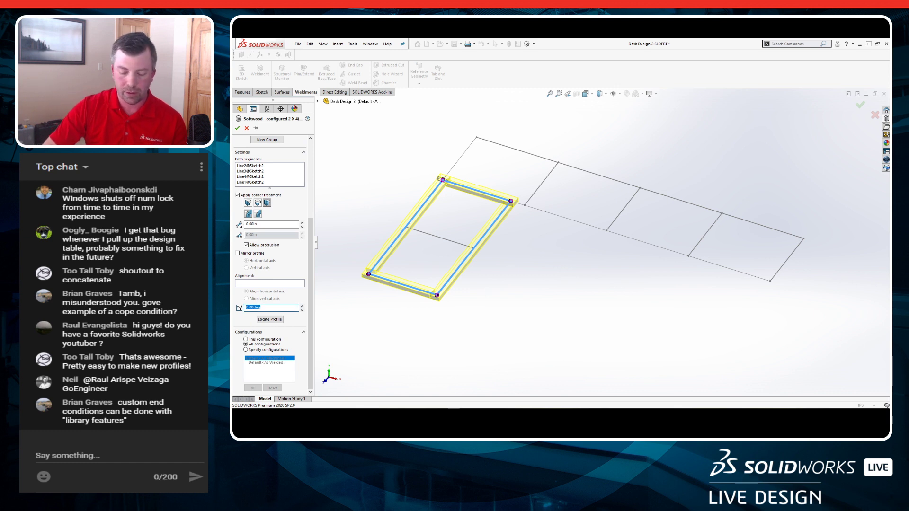
{"action": "type", "text": "90"}
{"action": "key", "text": "Return"}
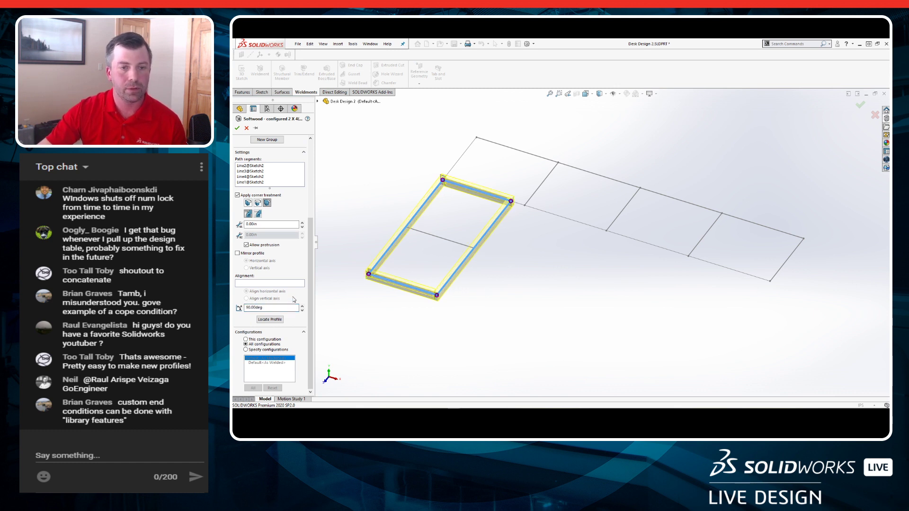
Locate the profile by its upper outer corner point so the members sit below and inside the path lines.
{"action": "scroll", "coordinate": [481, 205], "scroll_direction": "down", "scroll_amount": 3}
{"action": "scroll", "coordinate": [481, 205], "scroll_direction": "down", "scroll_amount": 1}
{"action": "middle_click_drag", "start_coordinate": [548, 248], "coordinate": [573, 213]}
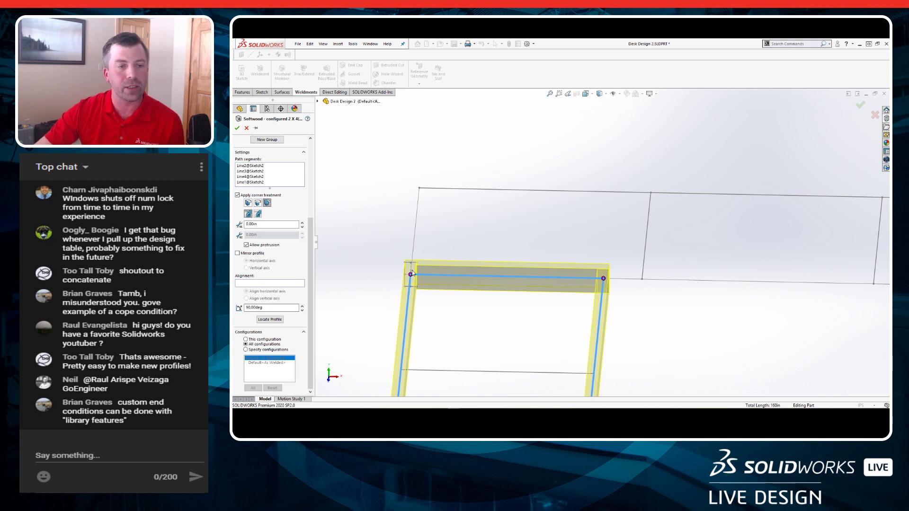
{"action": "left_click", "coordinate": [274, 321]}
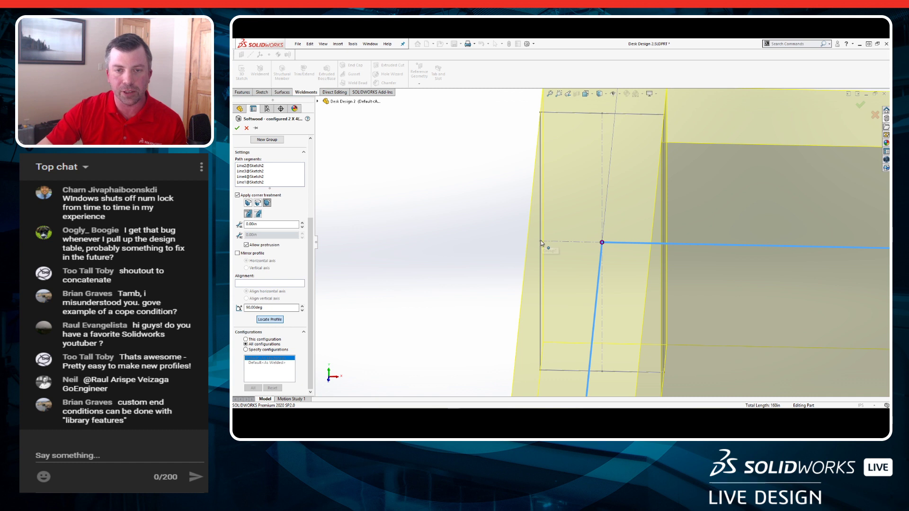
{"action": "left_click", "coordinate": [540, 113]}
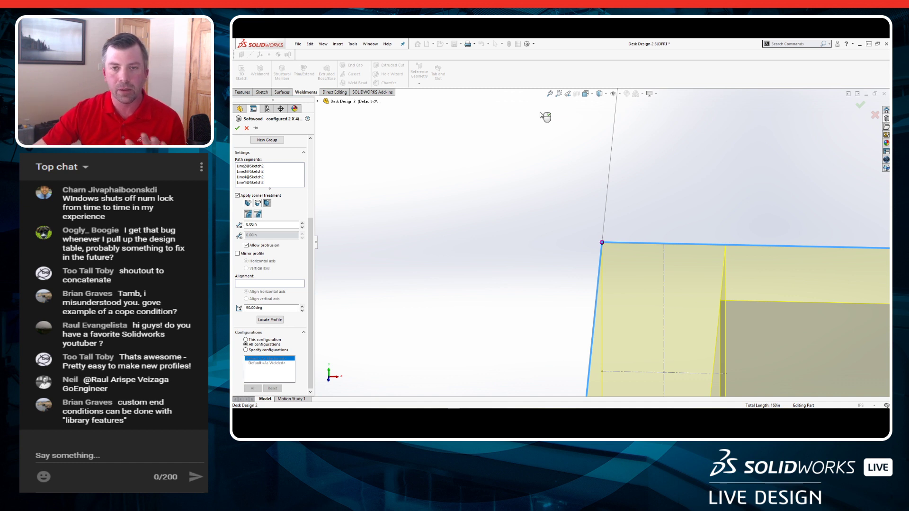
{"action": "scroll", "coordinate": [649, 255], "scroll_direction": "up", "scroll_amount": 5}
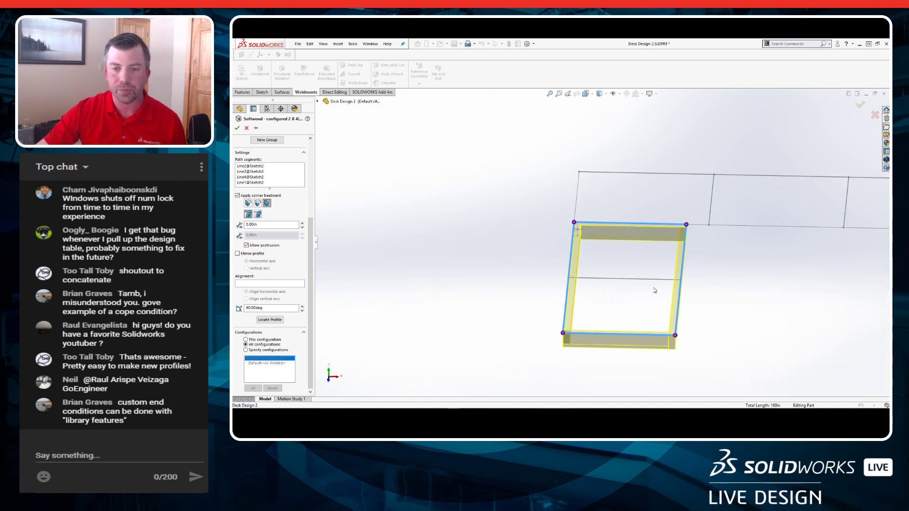
{"action": "middle_click_drag", "start_coordinate": [638, 310], "coordinate": [710, 202]}
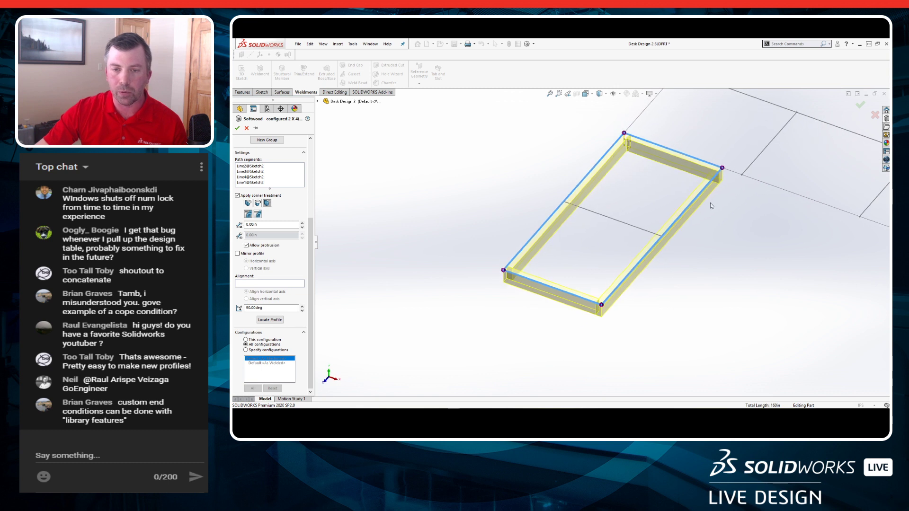
{"action": "middle_click_drag", "start_coordinate": [674, 164], "coordinate": [599, 216], "text": "ctrl"}
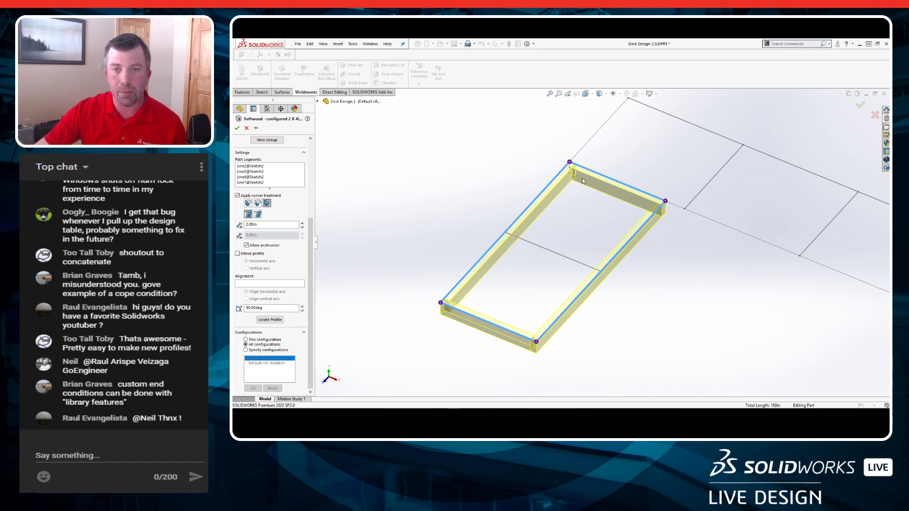
Open the corner treatment at the back corner of the small frame, on the side nearest the long rectangle's cross lines.
{"action": "scroll", "coordinate": [583, 181], "scroll_direction": "down", "scroll_amount": 5}
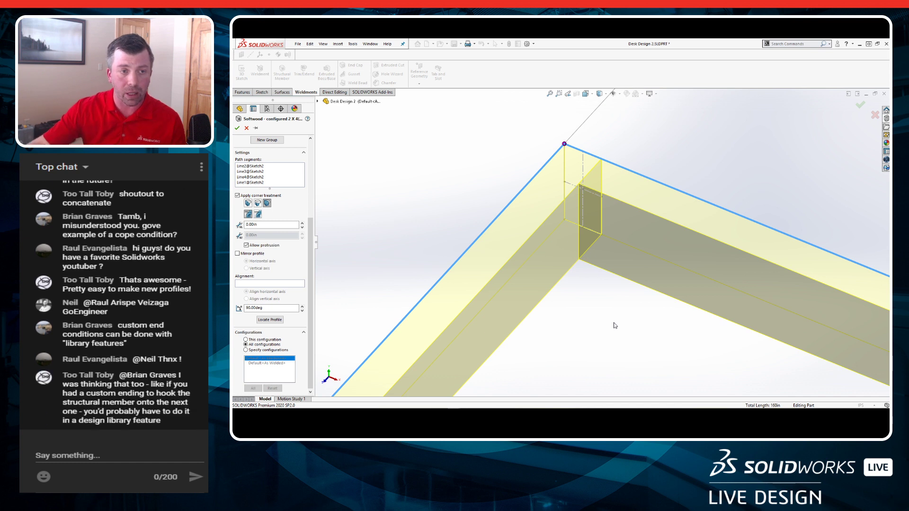
{"action": "scroll", "coordinate": [618, 312], "scroll_direction": "up", "scroll_amount": 3}
{"action": "middle_click_drag", "start_coordinate": [690, 317], "coordinate": [545, 302], "text": "ctrl"}
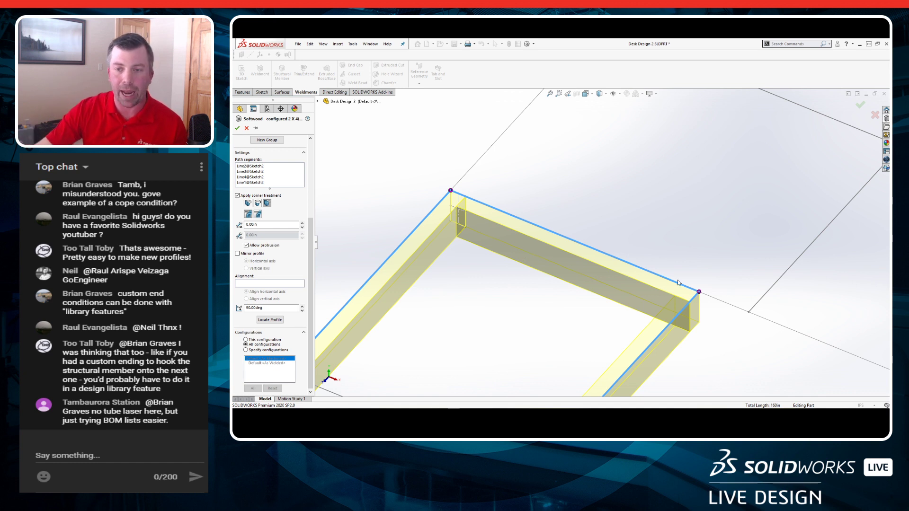
{"action": "left_click", "coordinate": [702, 292]}
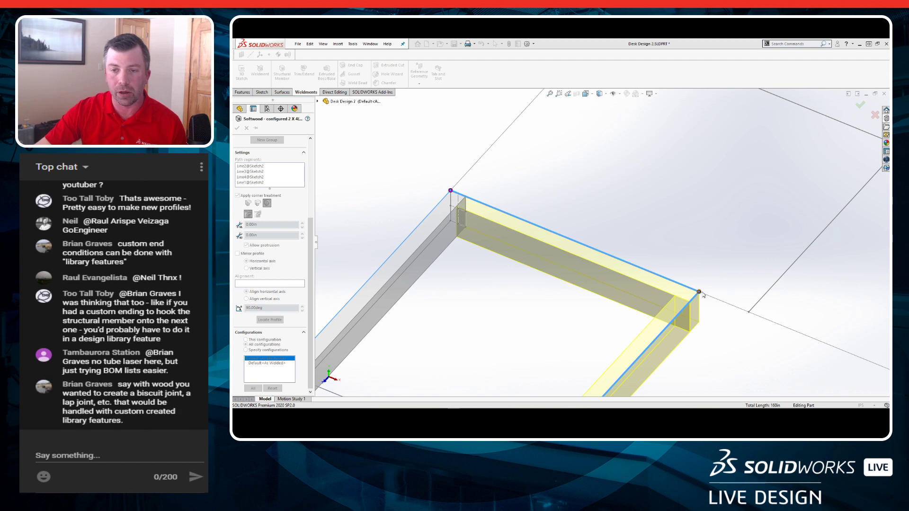
Find the Corner Treatment dialog for the selected corner and bring it into view beside the frame.
{"action": "scroll", "coordinate": [693, 316], "scroll_direction": "up", "scroll_amount": 7}
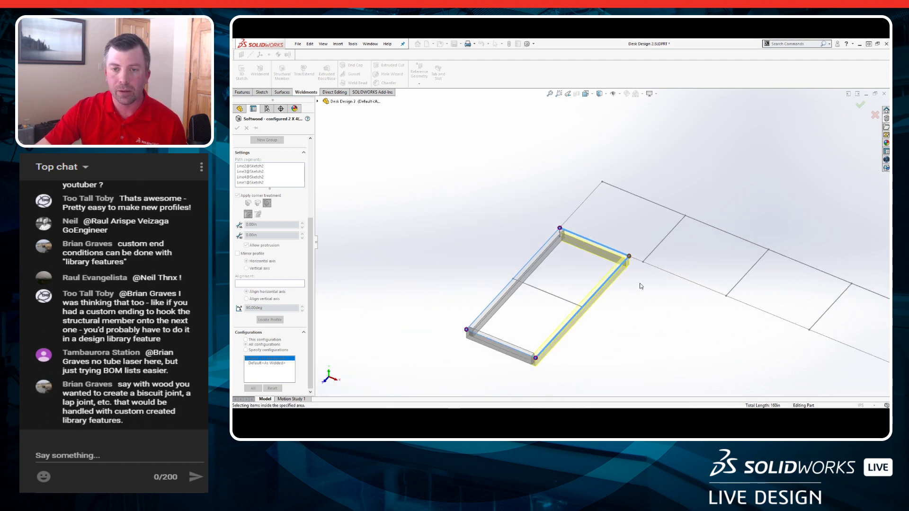
{"action": "scroll", "coordinate": [642, 287], "scroll_direction": "down", "scroll_amount": 3}
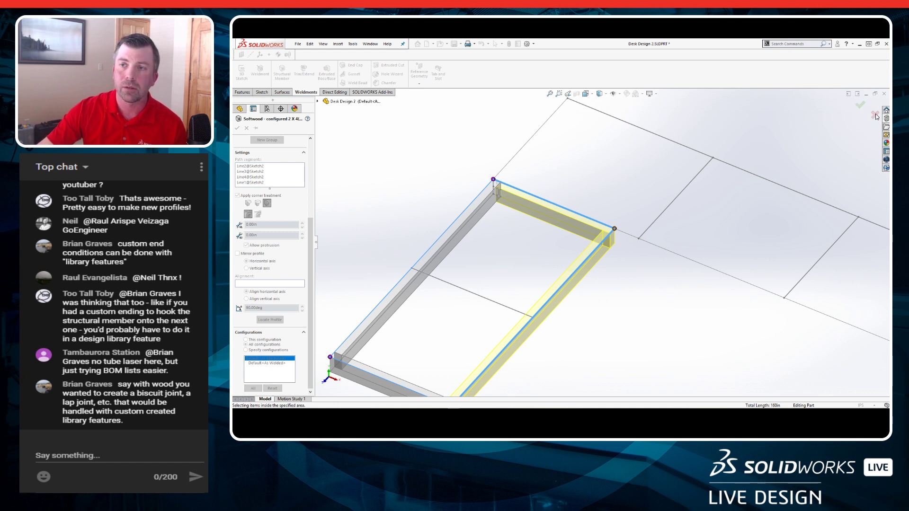
{"action": "scroll", "coordinate": [386, 194], "scroll_direction": "up", "scroll_amount": 1}
{"action": "scroll", "coordinate": [387, 194], "scroll_direction": "up", "scroll_amount": 2}
{"action": "scroll", "coordinate": [555, 303], "scroll_direction": "down", "scroll_amount": 2}
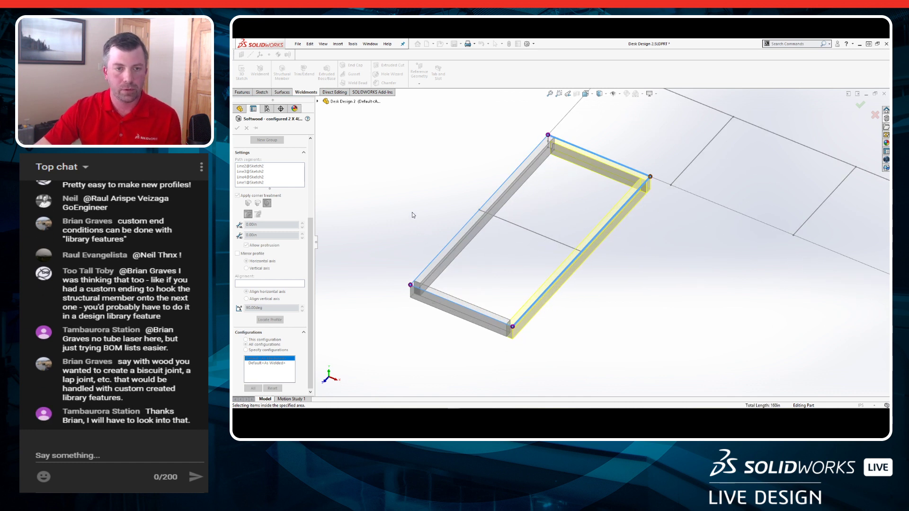
{"action": "left_click", "coordinate": [240, 109]}
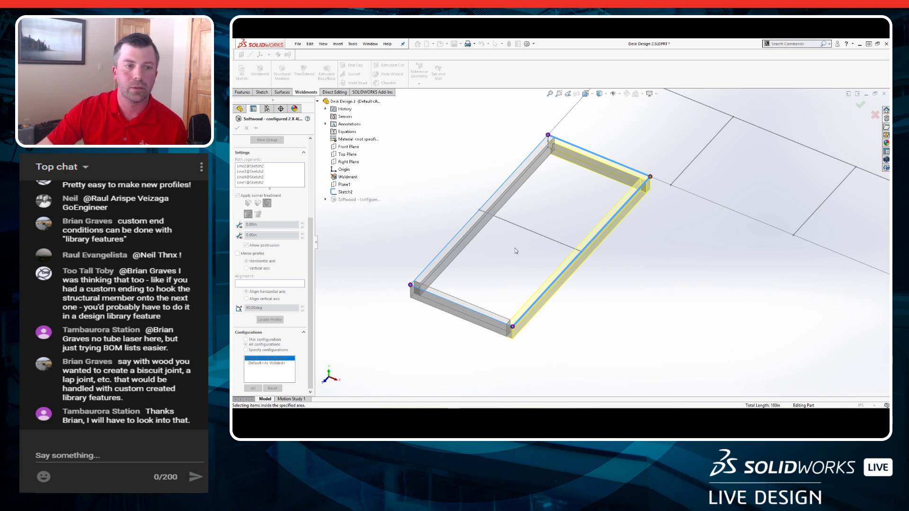
{"action": "middle_click_drag", "start_coordinate": [425, 271], "coordinate": [483, 208]}
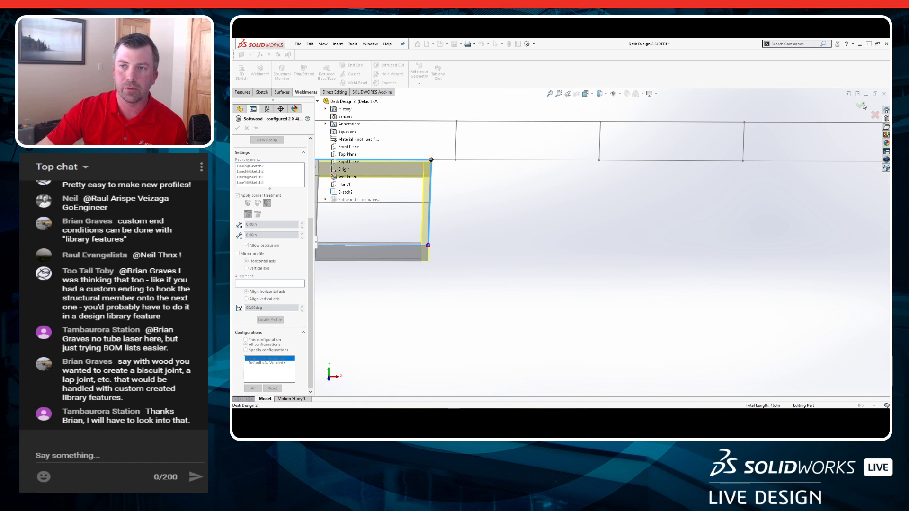
{"action": "left_click", "coordinate": [875, 94]}
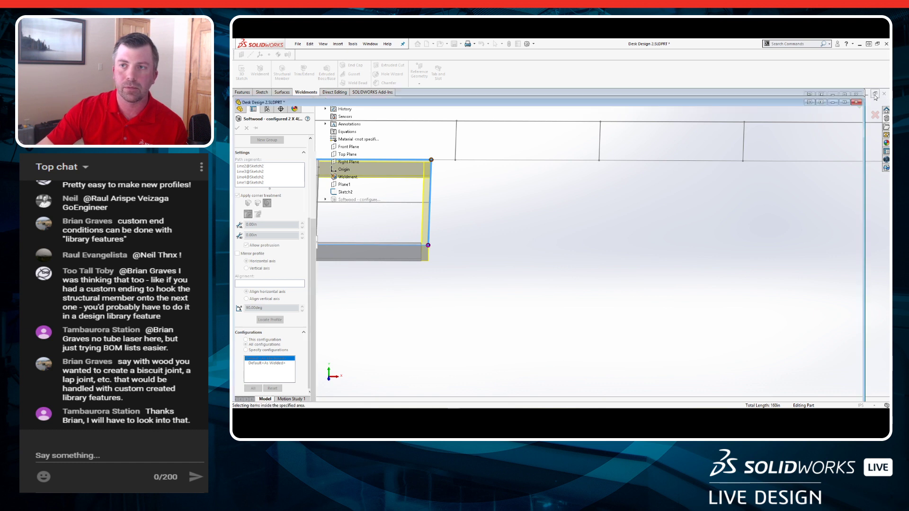
{"action": "left_click", "coordinate": [846, 102]}
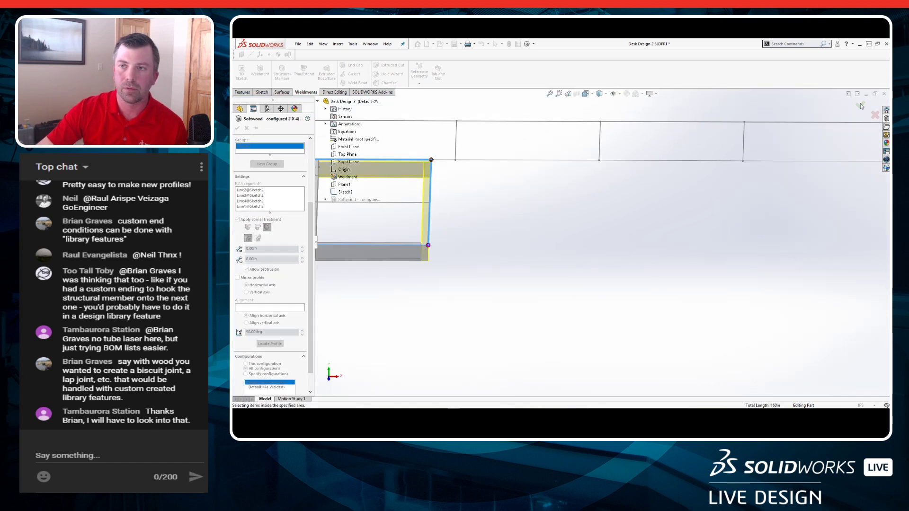
{"action": "key", "text": "f"}
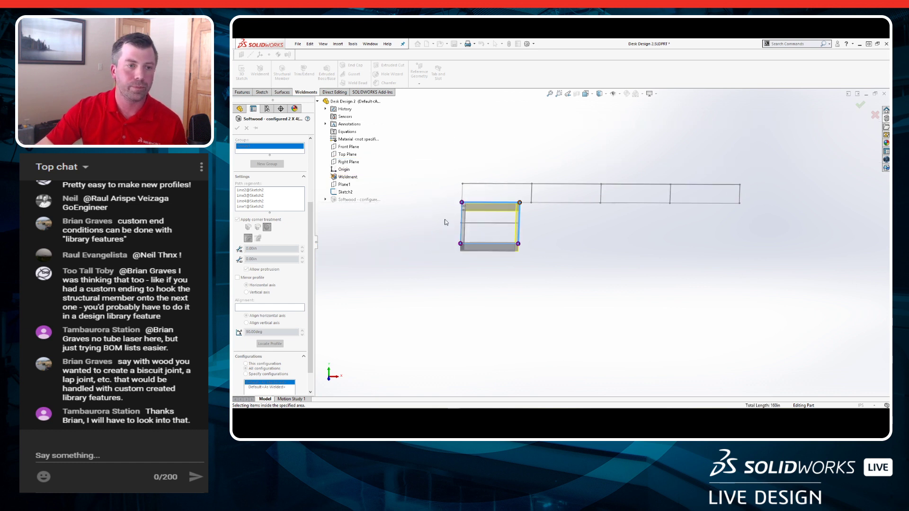
{"action": "left_click", "coordinate": [241, 110]}
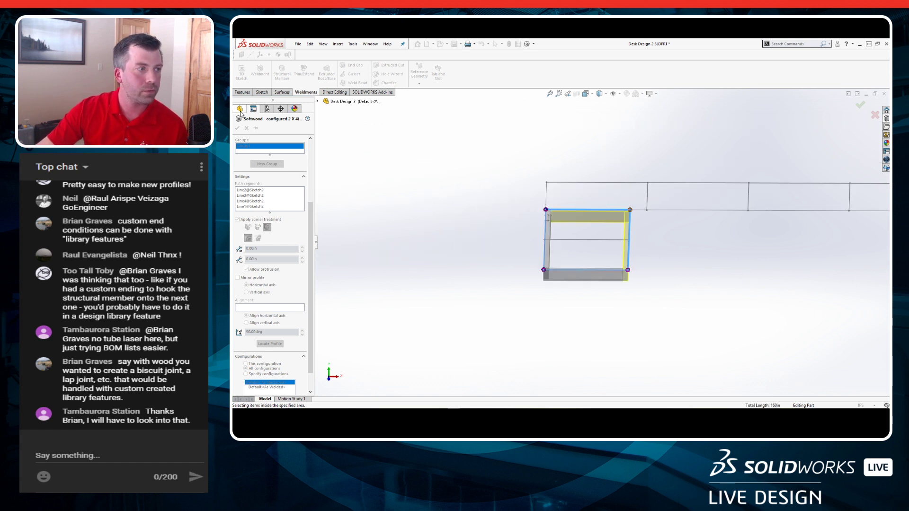
{"action": "left_click_drag", "start_coordinate": [516, 232], "coordinate": [432, 155]}
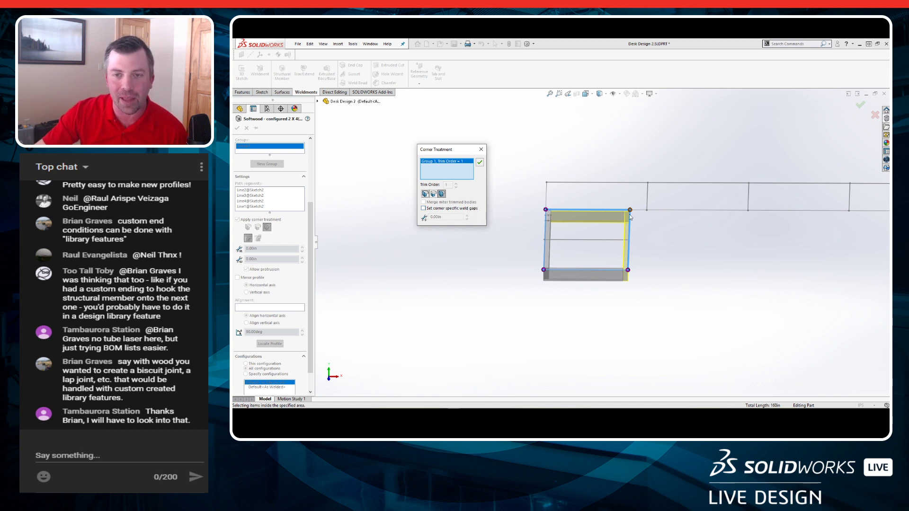
Set the selected back corner's treatment to End Butt1 and apply it, finishing the corner edits on the frame.
{"action": "scroll", "coordinate": [630, 211], "scroll_direction": "up", "scroll_amount": 3}
{"action": "scroll", "coordinate": [624, 209], "scroll_direction": "up", "scroll_amount": 4}
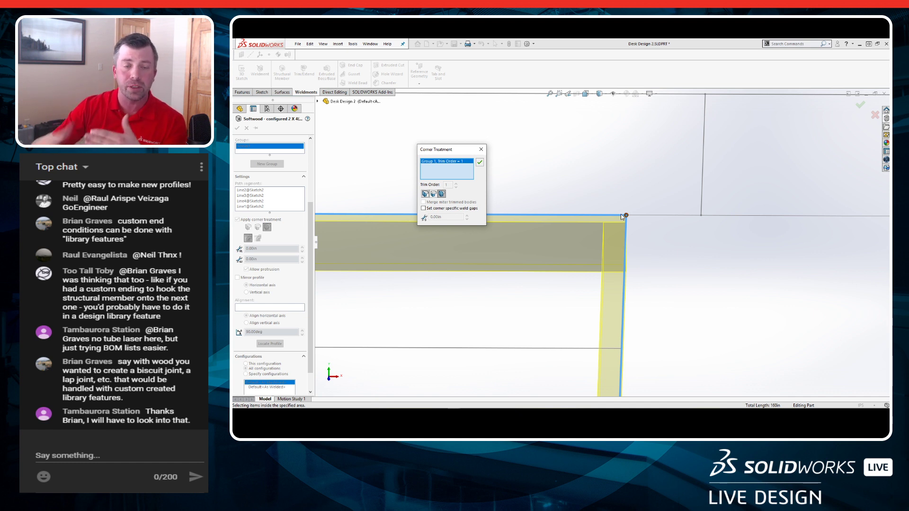
{"action": "left_click", "coordinate": [433, 194]}
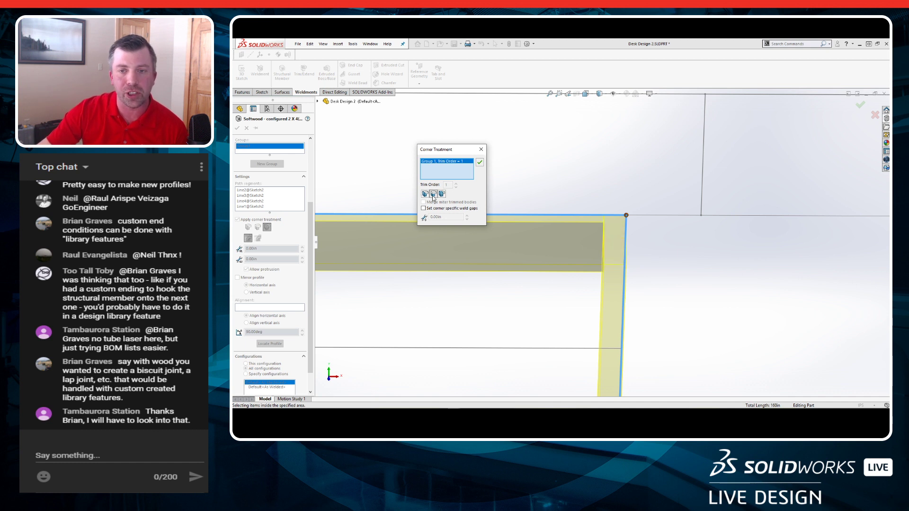
{"action": "left_click", "coordinate": [442, 193]}
{"action": "left_click", "coordinate": [433, 194]}
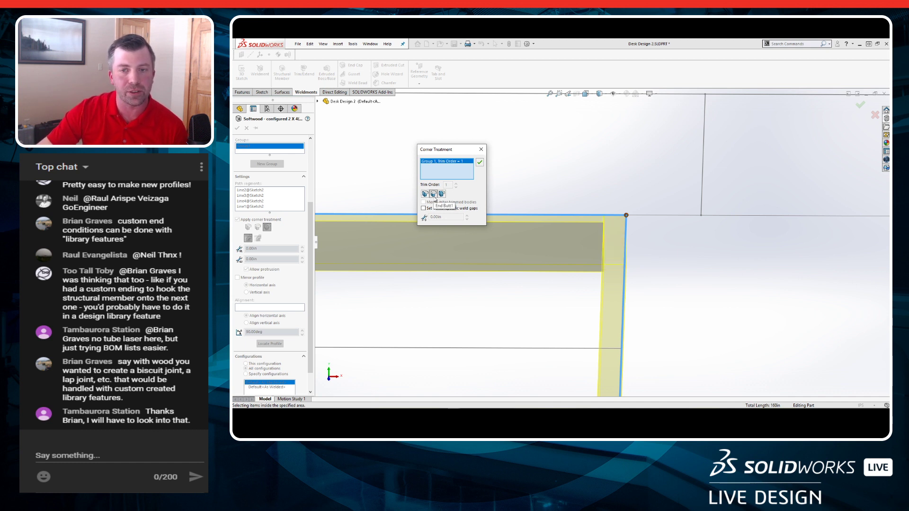
{"action": "scroll", "coordinate": [539, 266], "scroll_direction": "up", "scroll_amount": 4}
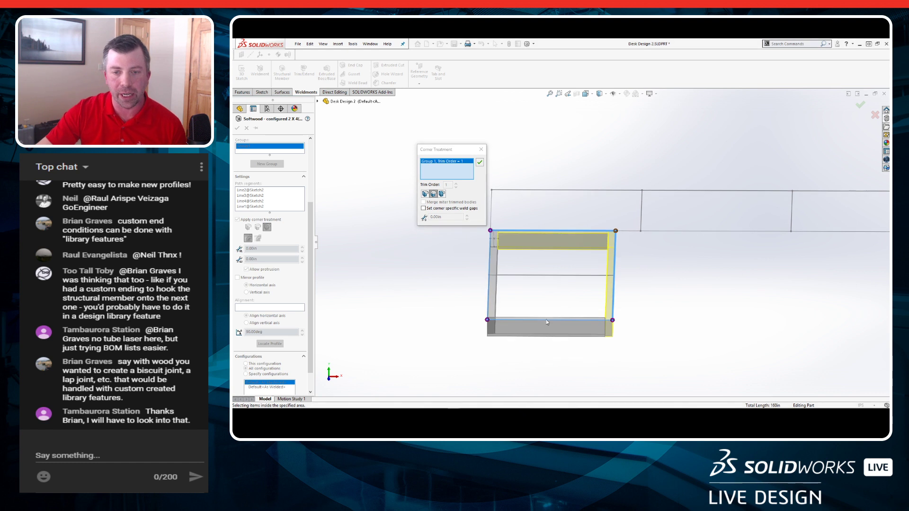
{"action": "left_click", "coordinate": [480, 162]}
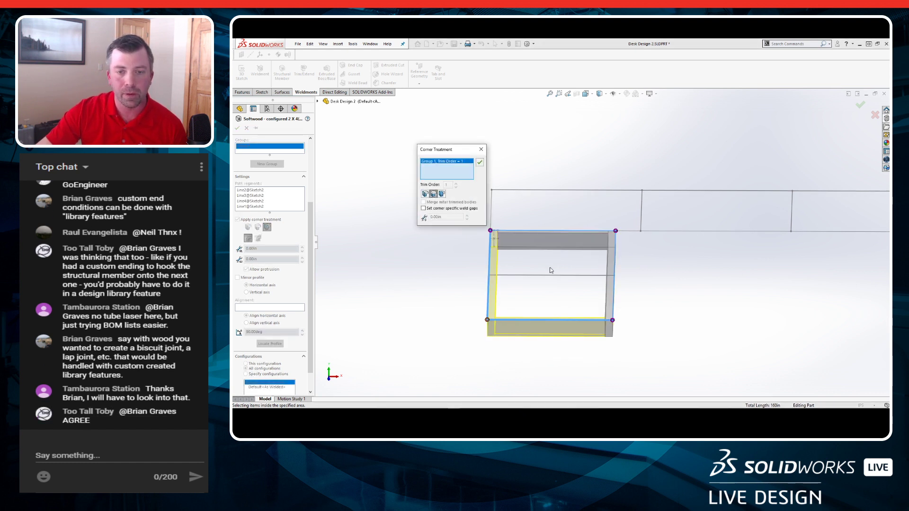
{"action": "middle_click_drag", "start_coordinate": [526, 332], "coordinate": [541, 297]}
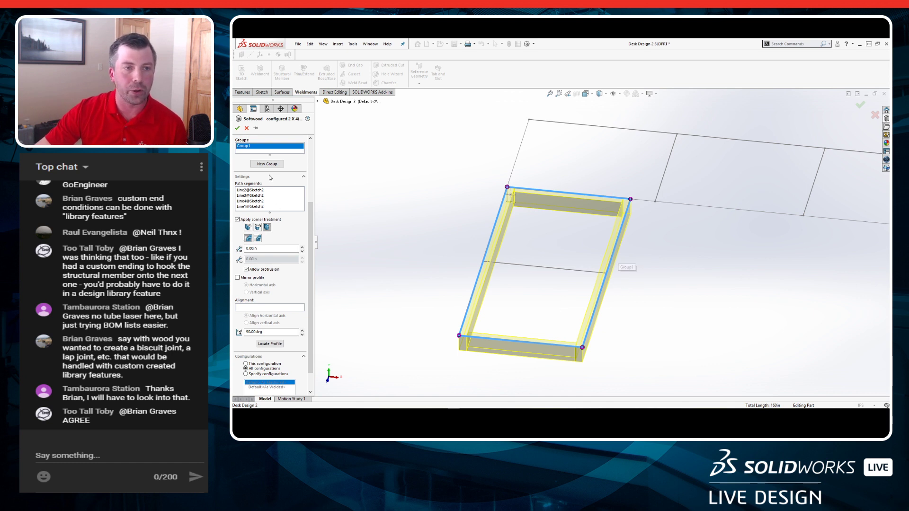
Add a second group with a 2 x 4 member along the small rectangle's middle cross line and accept the feature.
{"action": "left_click", "coordinate": [259, 165]}
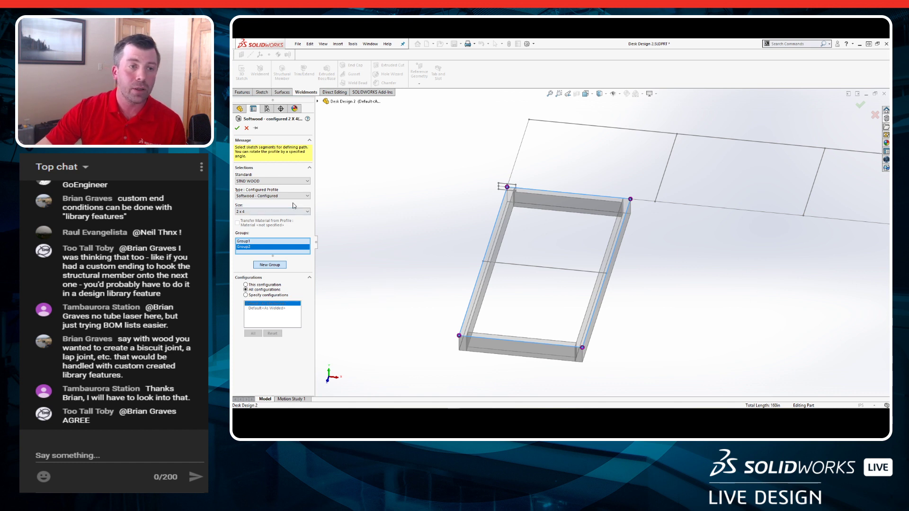
{"action": "left_click", "coordinate": [520, 267]}
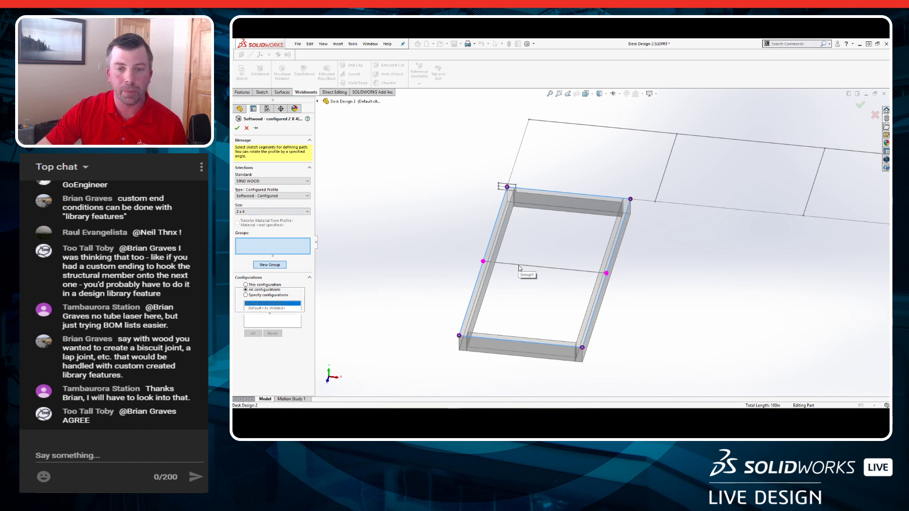
{"action": "scroll", "coordinate": [275, 357], "scroll_direction": "down", "scroll_amount": 3}
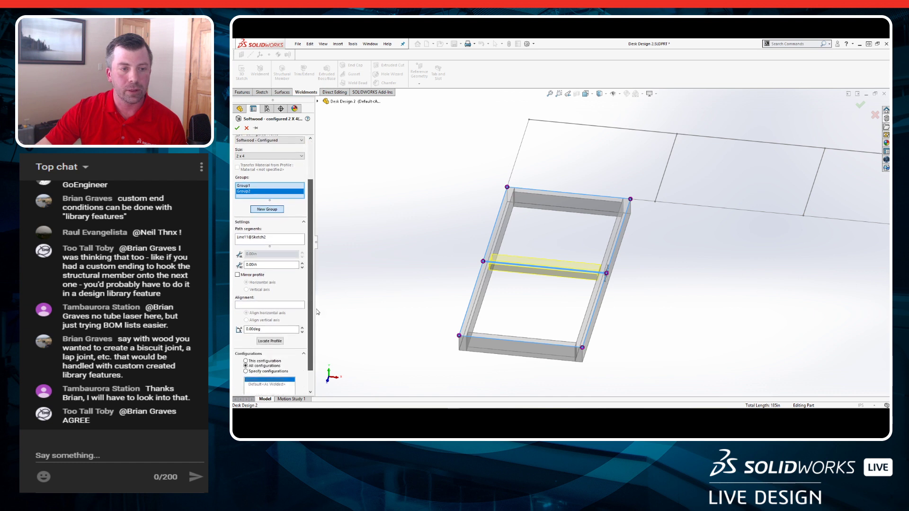
{"action": "left_click", "coordinate": [265, 307]}
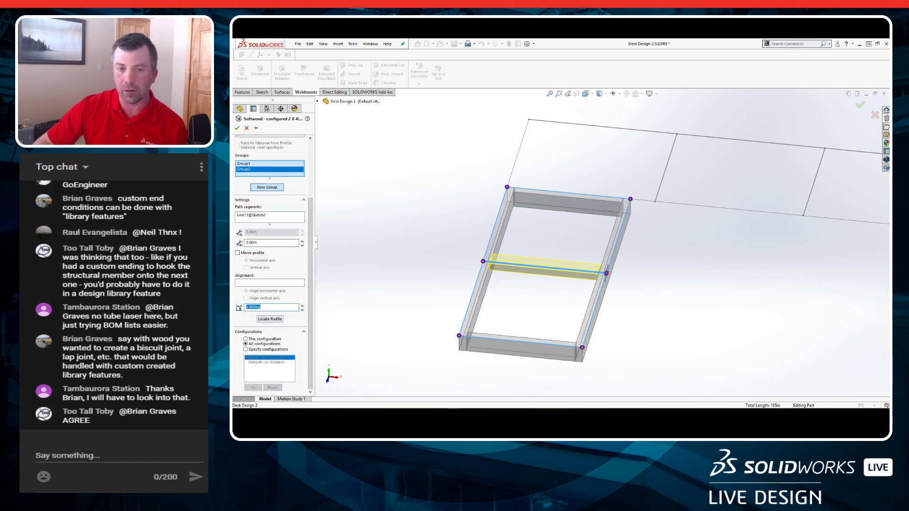
{"action": "key", "text": "Return"}
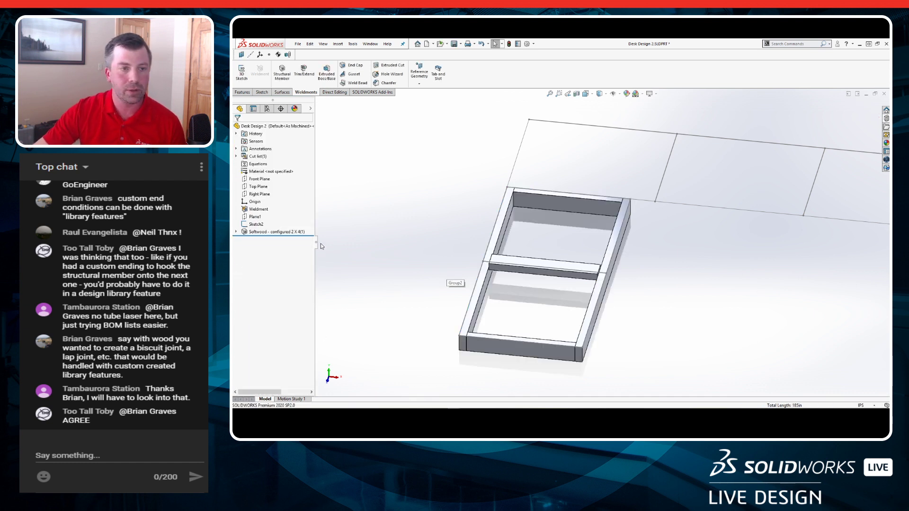
Reopen the Softwood 2 x 4 structural member feature and set Group2's profile rotation angle to 90 degrees.
{"action": "right_click", "coordinate": [276, 232]}
{"action": "left_click", "coordinate": [280, 192]}
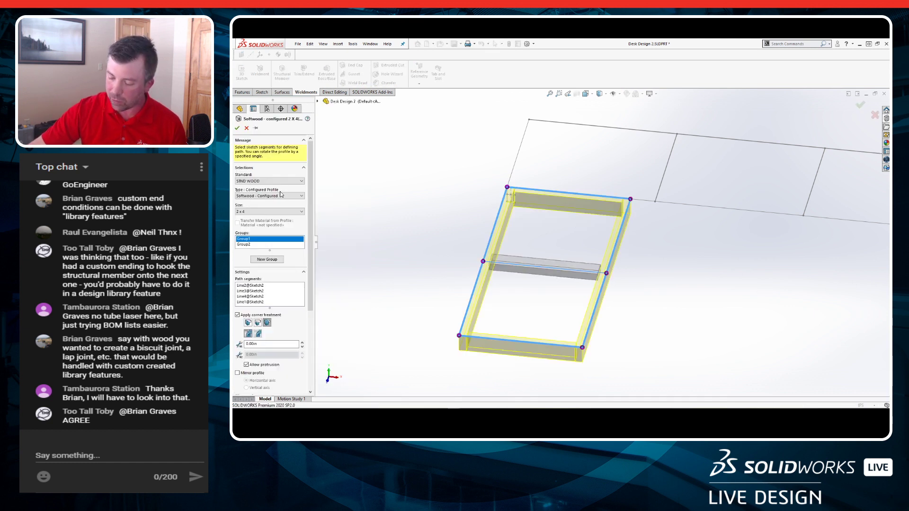
{"action": "key", "text": "Num_Lock"}
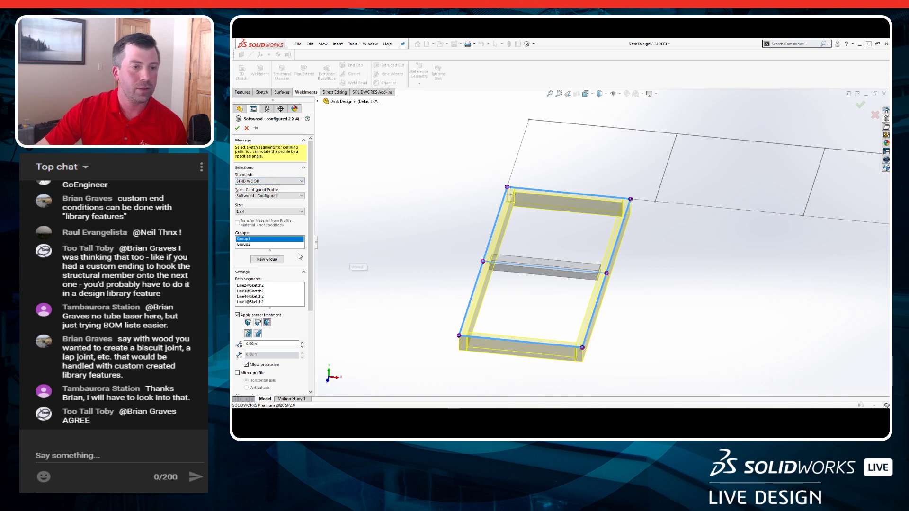
{"action": "left_click", "coordinate": [258, 245]}
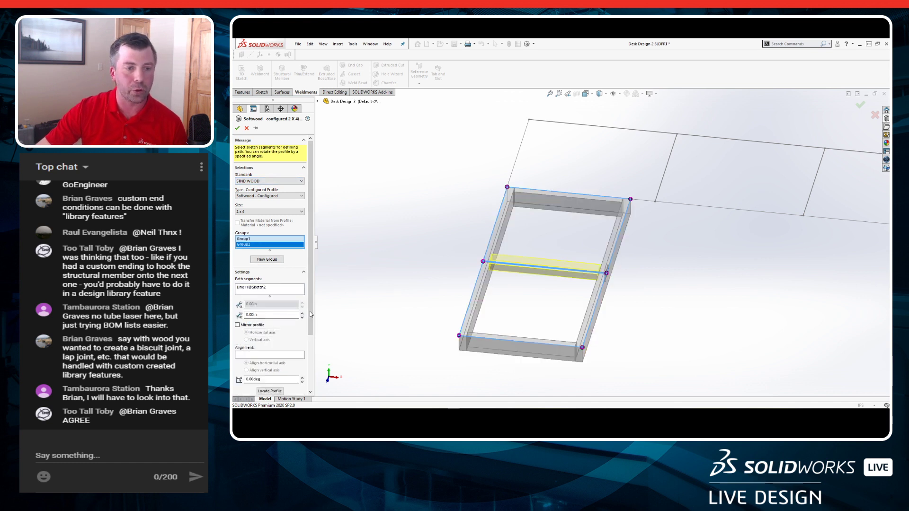
{"action": "scroll", "coordinate": [263, 253], "scroll_direction": "down", "scroll_amount": 3}
{"action": "double_click", "coordinate": [271, 307]}
{"action": "type", "text": "90"}
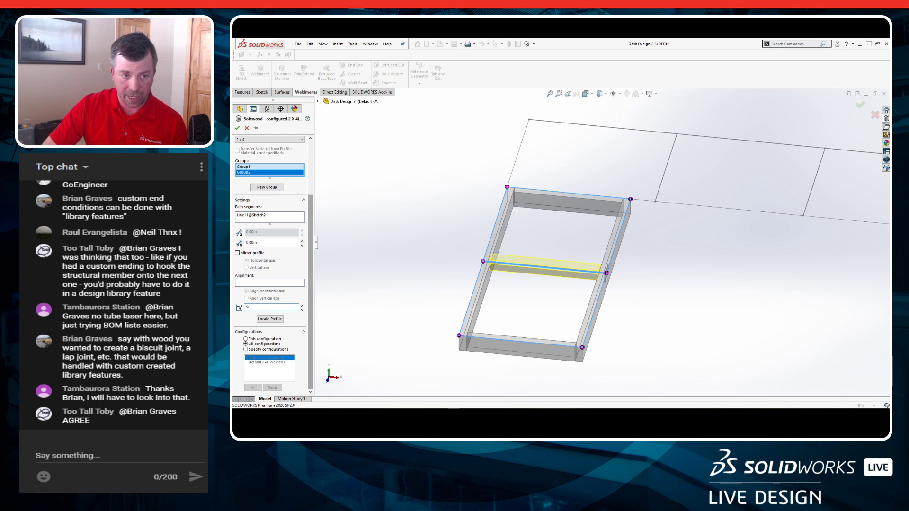
{"action": "key", "text": "Return"}
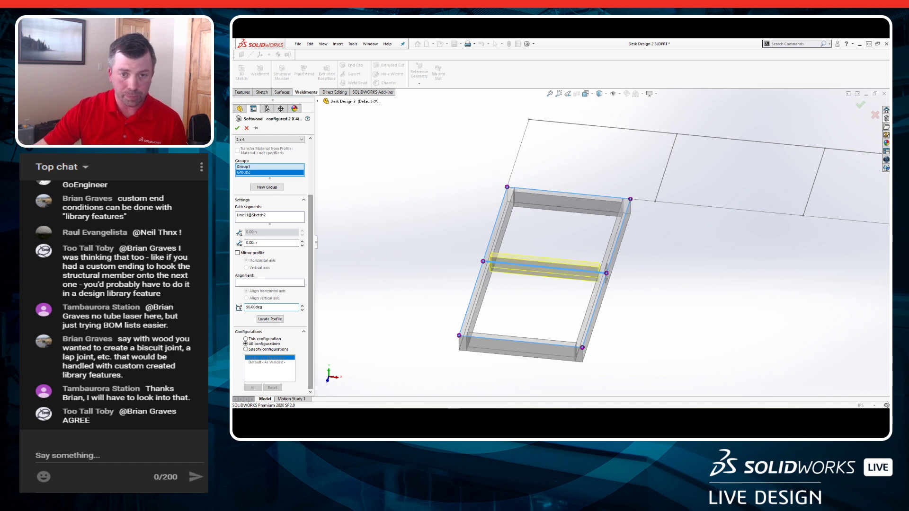
Locate the middle cross member's profile by its upper front corner point so its top sits level with the frame, and accept the feature.
{"action": "left_click", "coordinate": [279, 320]}
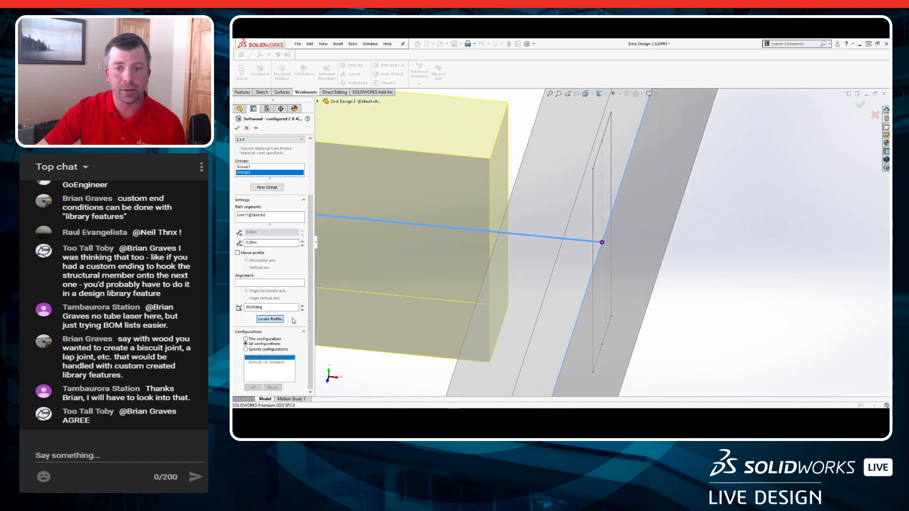
{"action": "left_click", "coordinate": [607, 144]}
{"action": "right_click", "coordinate": [602, 141]}
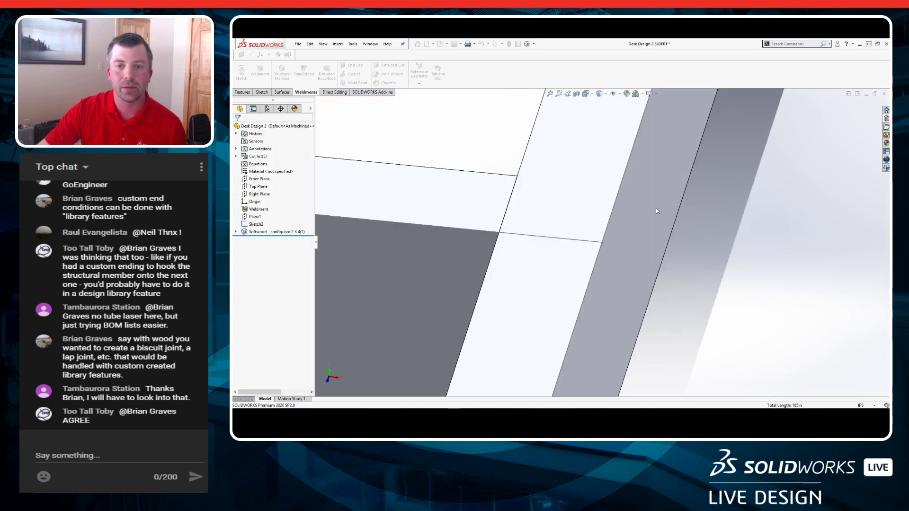
{"action": "scroll", "coordinate": [702, 222], "scroll_direction": "up", "scroll_amount": 10}
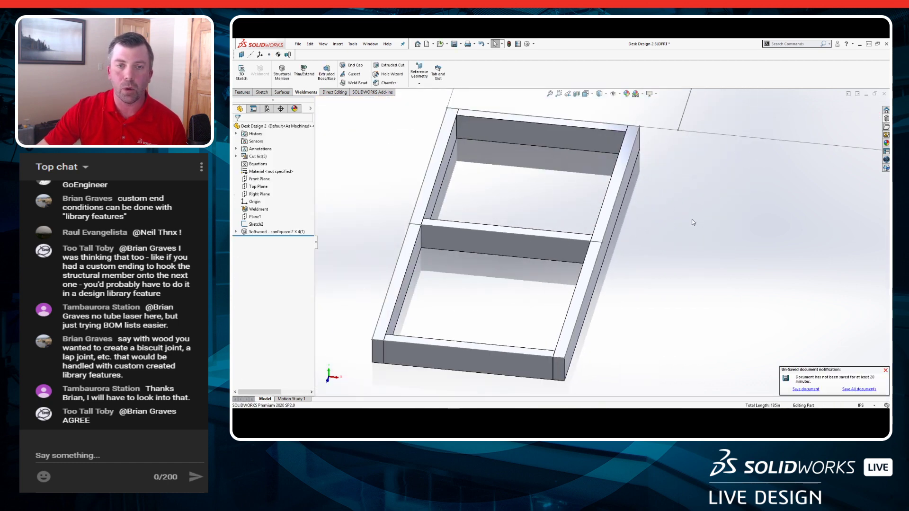
{"action": "mouse_move", "coordinate": [656, 253]}
{"action": "middle_mouse_down"}
{"action": "mouse_move", "coordinate": [590, 268]}
{"action": "mouse_move", "coordinate": [606, 272]}
{"action": "middle_mouse_up"}
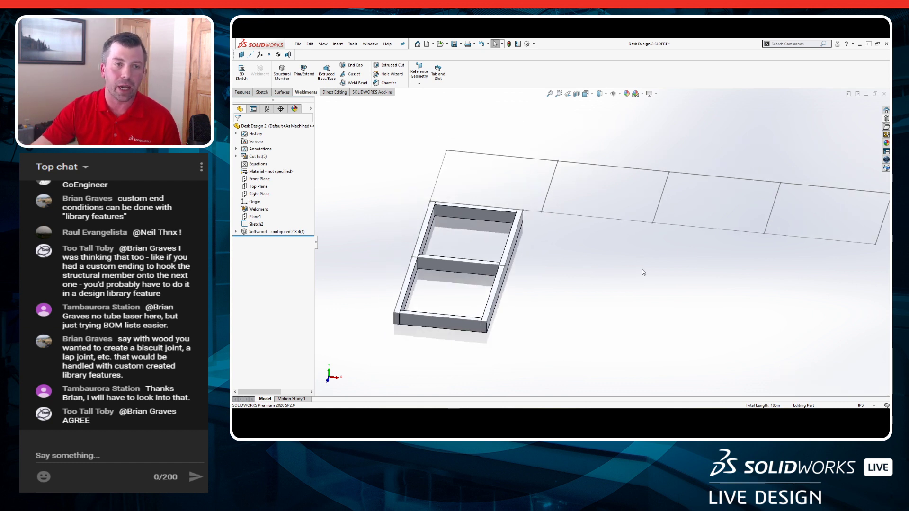
Start a new SPND WOOD softwood 2 x 4 structural member along the four outer lines of the long rectangle.
{"action": "left_click", "coordinate": [237, 157]}
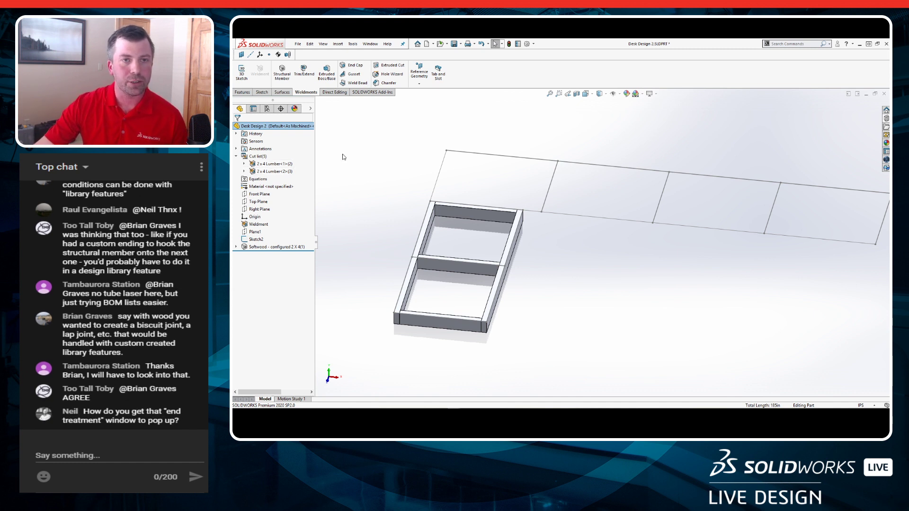
{"action": "left_click", "coordinate": [284, 74]}
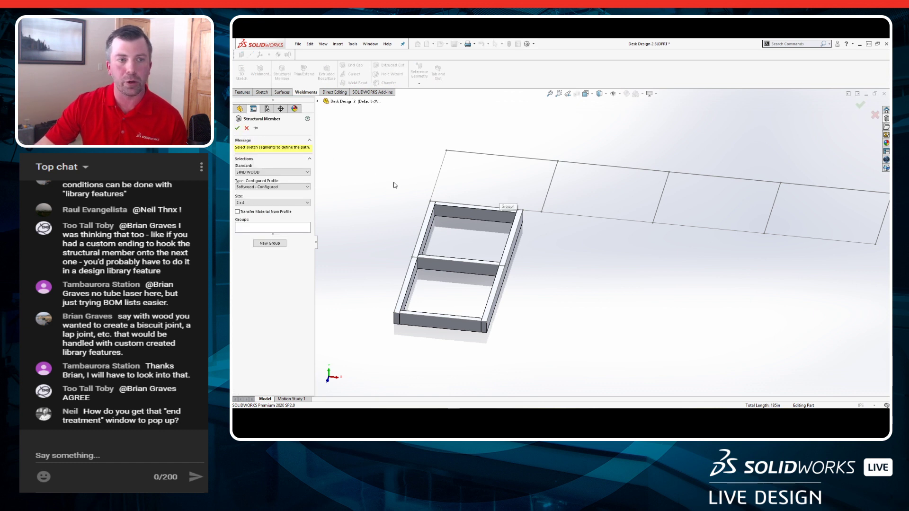
{"action": "left_click", "coordinate": [509, 156]}
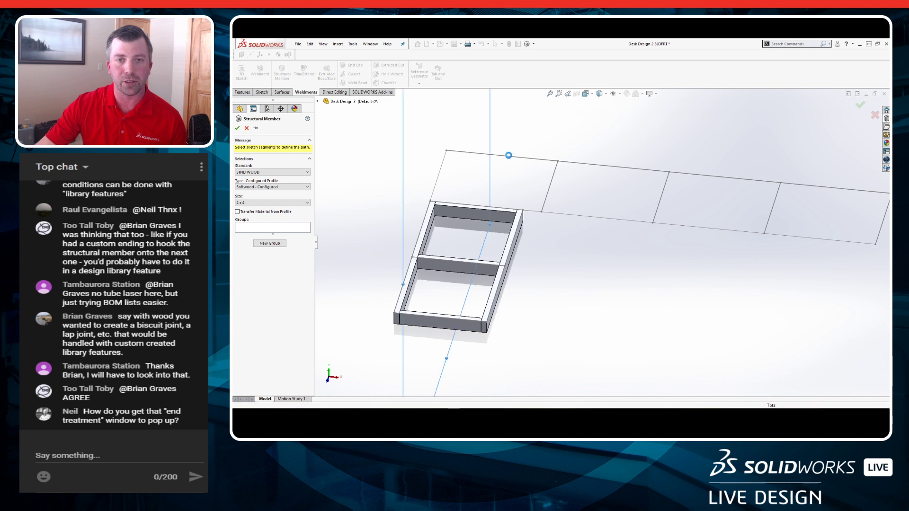
{"action": "left_click", "coordinate": [879, 236]}
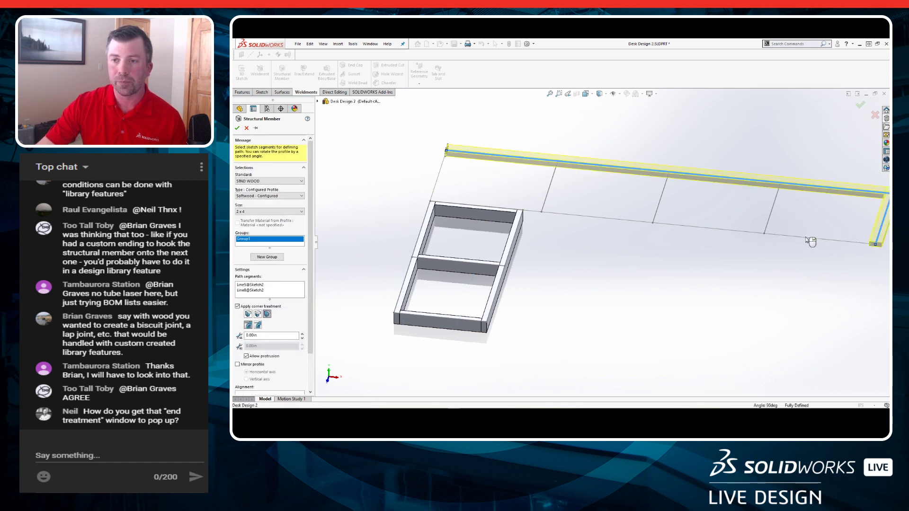
{"action": "left_click", "coordinate": [806, 236]}
{"action": "left_click", "coordinate": [440, 172]}
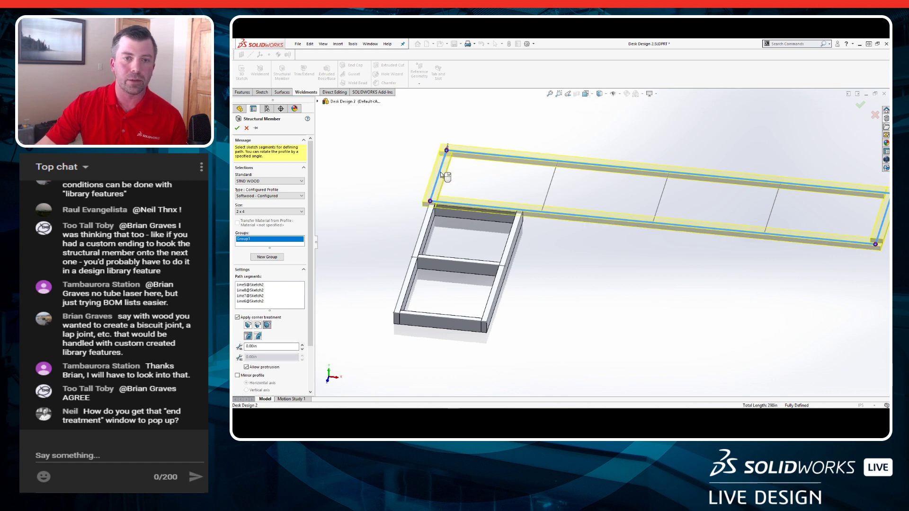
Set the long frame's profile rotation to 90 degrees and locate the profile by its upper outer corner point.
{"action": "scroll", "coordinate": [301, 333], "scroll_direction": "down", "scroll_amount": 3}
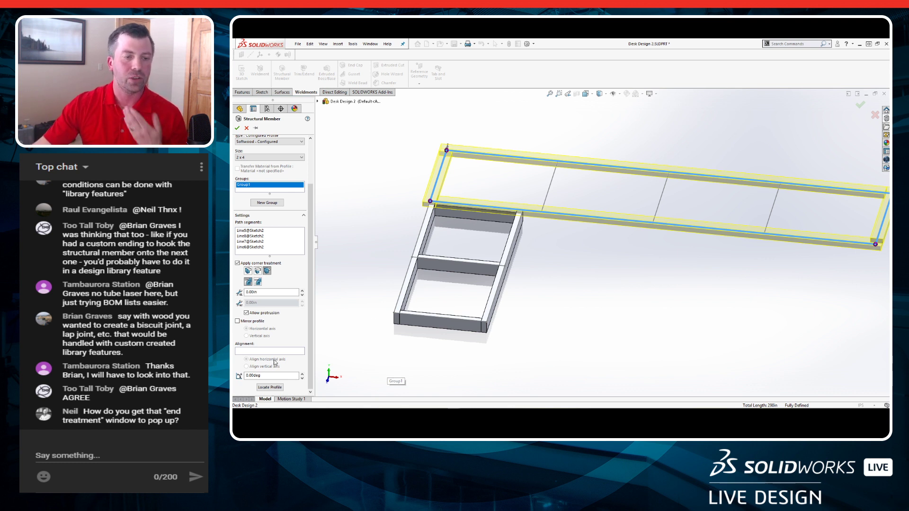
{"action": "double_click", "coordinate": [275, 376]}
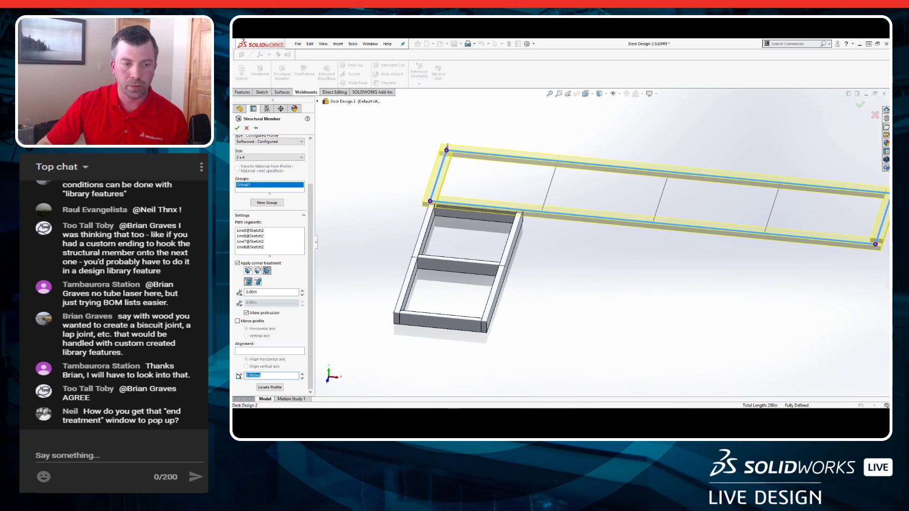
{"action": "type", "text": "90"}
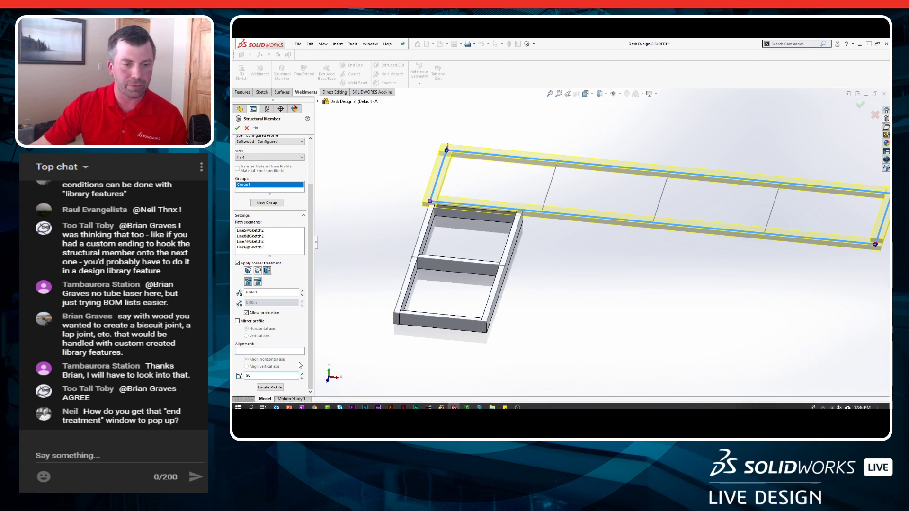
{"action": "key", "text": "Return"}
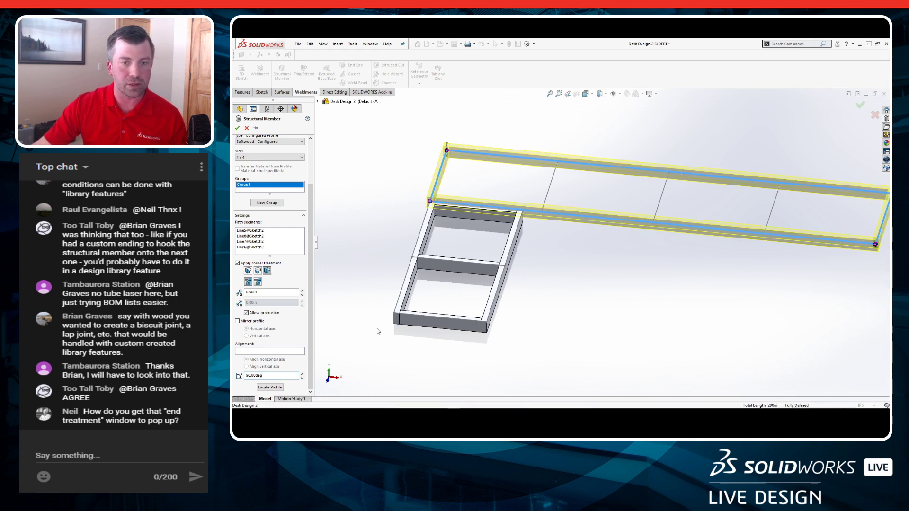
{"action": "left_click", "coordinate": [270, 387]}
{"action": "left_click", "coordinate": [612, 114]}
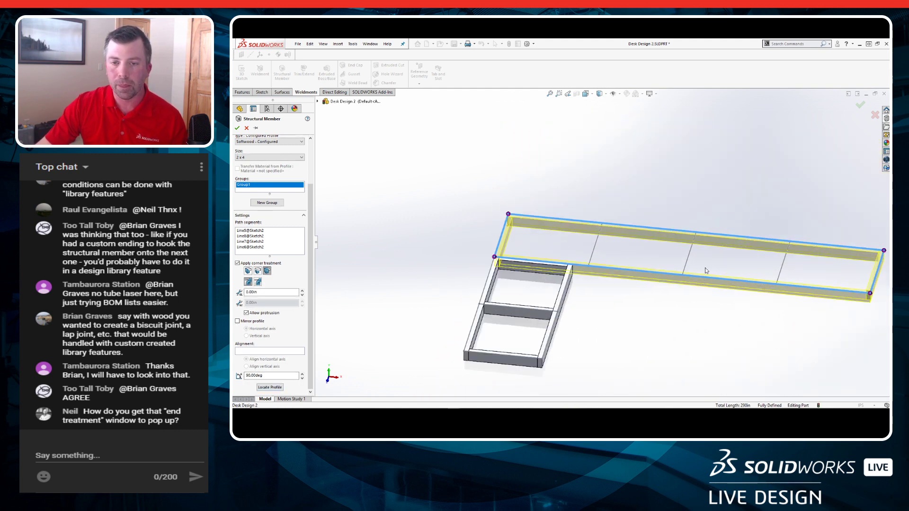
Apply the End Butt1 corner treatment to the two corners at the long frame's far right end.
{"action": "left_click", "coordinate": [442, 230]}
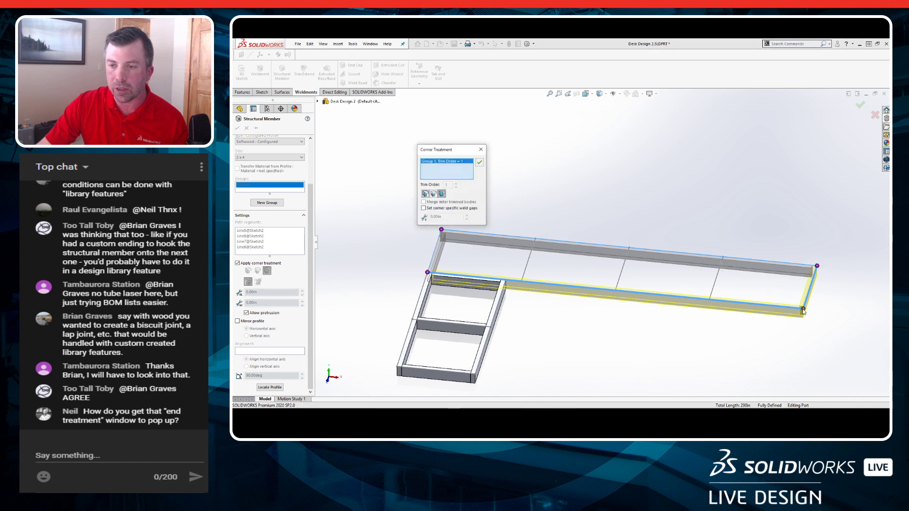
{"action": "left_click", "coordinate": [480, 163]}
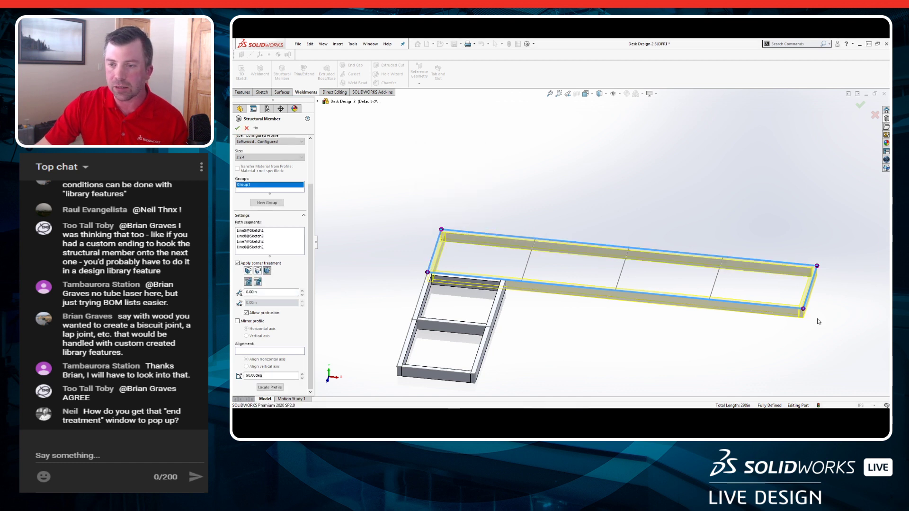
{"action": "left_click", "coordinate": [804, 309]}
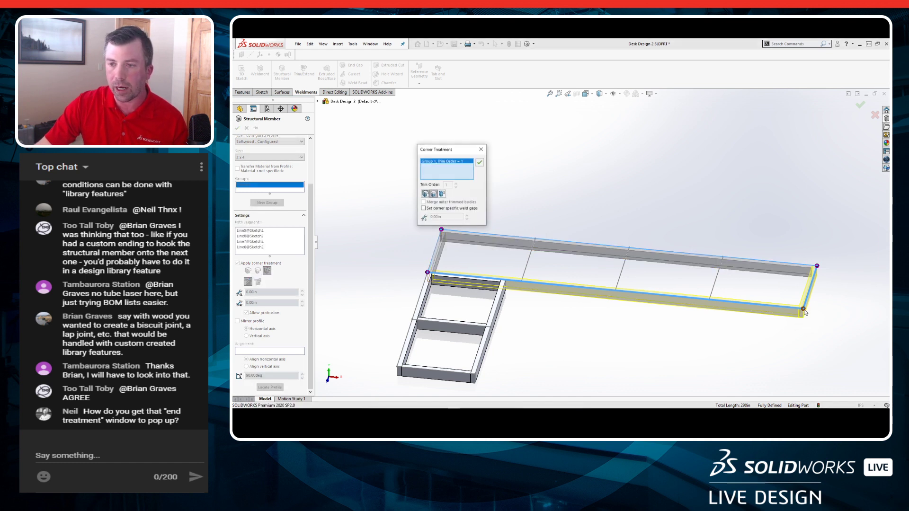
{"action": "left_click", "coordinate": [480, 163]}
{"action": "left_click", "coordinate": [817, 266]}
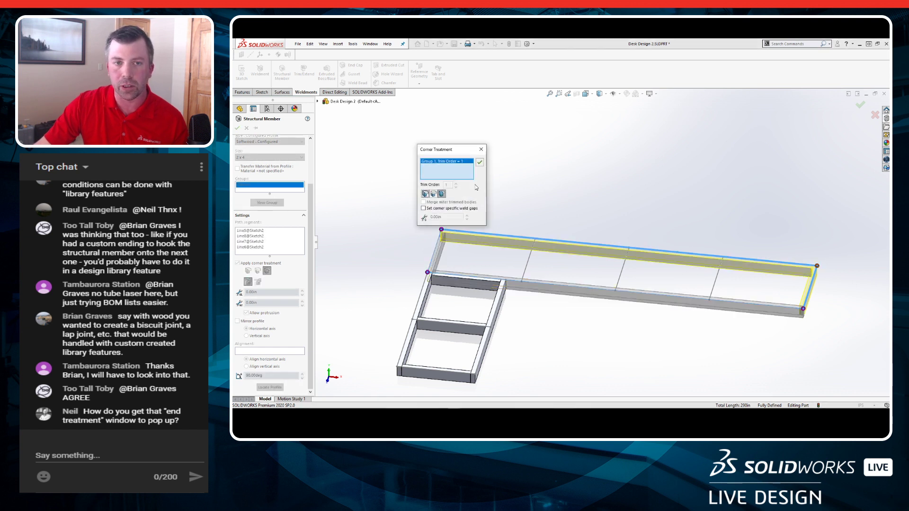
{"action": "left_click", "coordinate": [433, 194]}
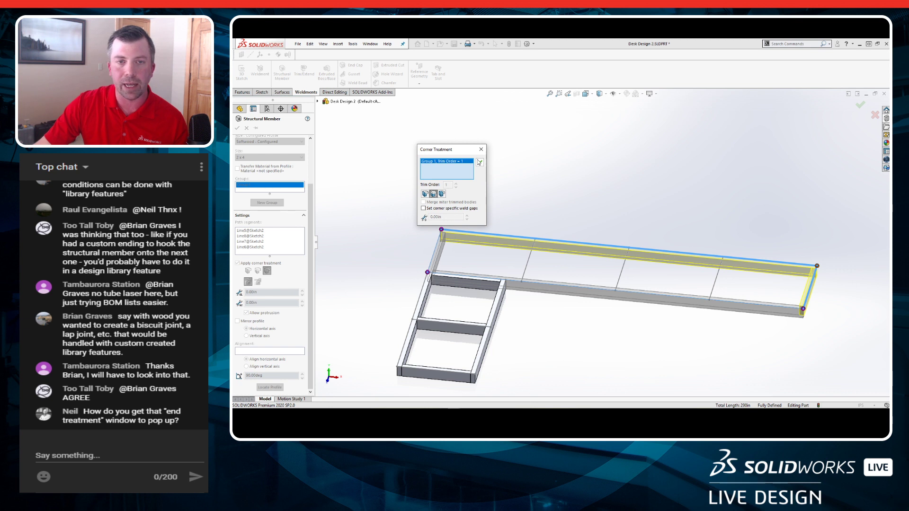
{"action": "left_click", "coordinate": [480, 163]}
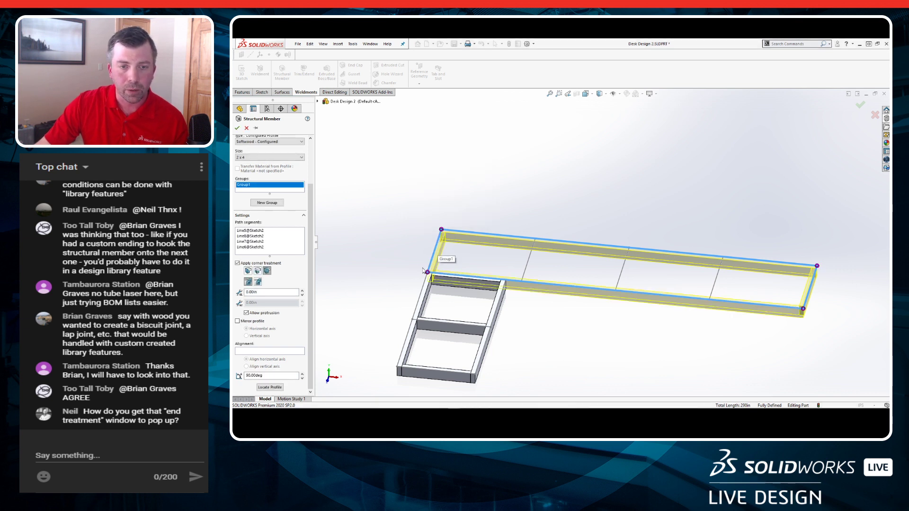
Set End Butt1 at the long frame's front left corner beside the small frame and accept the feature.
{"action": "middle_click_drag", "start_coordinate": [424, 271], "coordinate": [434, 284]}
{"action": "left_click", "coordinate": [436, 254]}
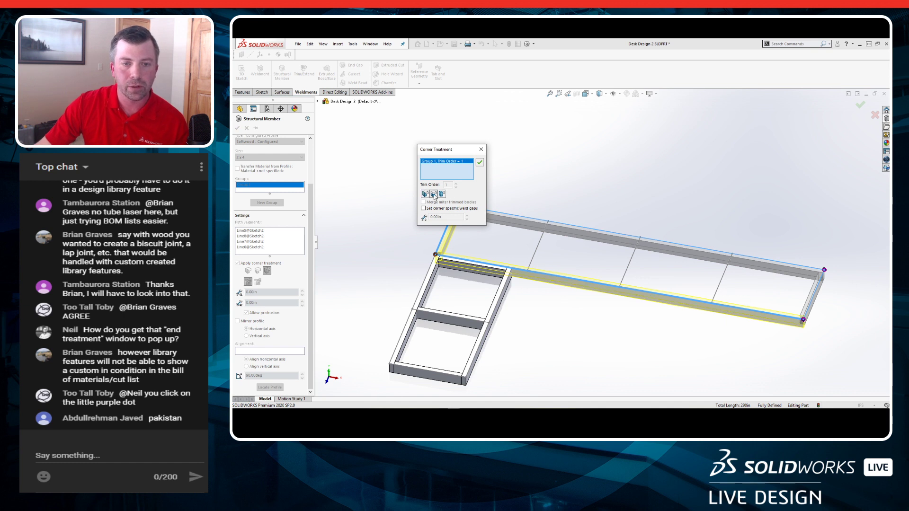
{"action": "left_click", "coordinate": [480, 162]}
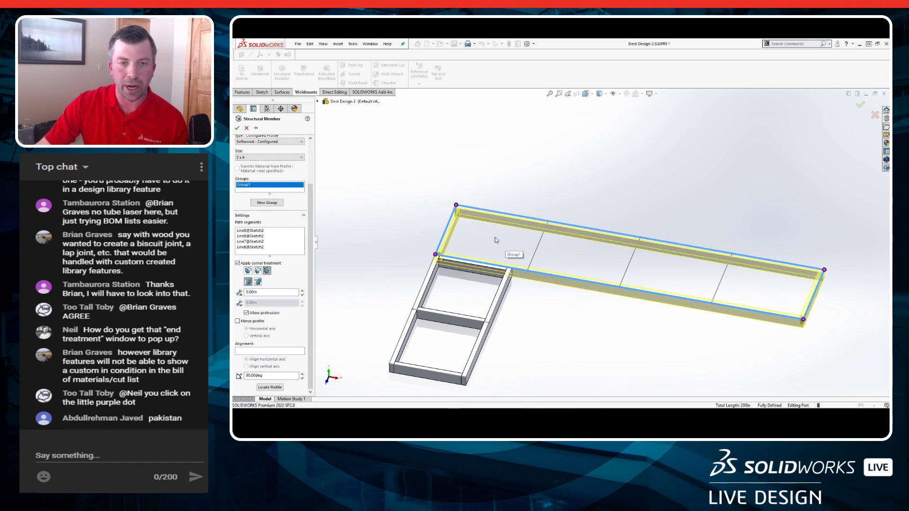
{"action": "middle_click_drag", "start_coordinate": [541, 266], "coordinate": [522, 287]}
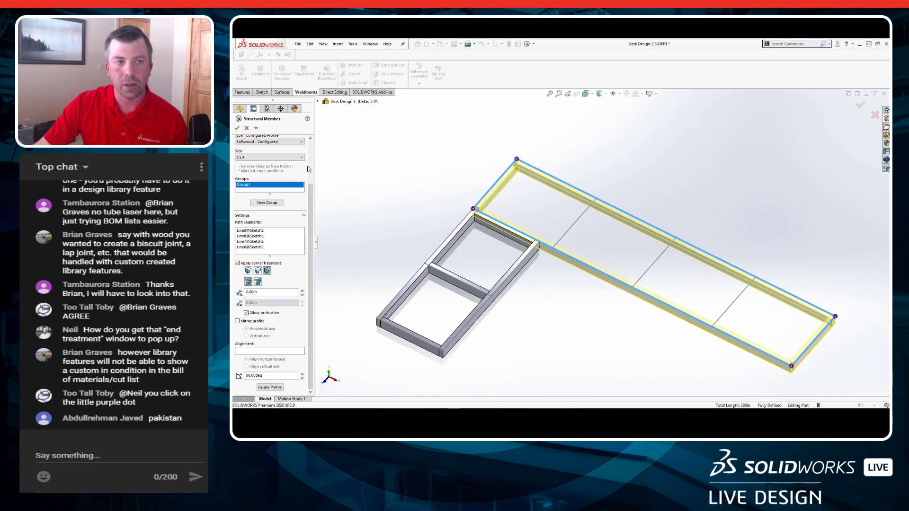
{"action": "left_click", "coordinate": [238, 128]}
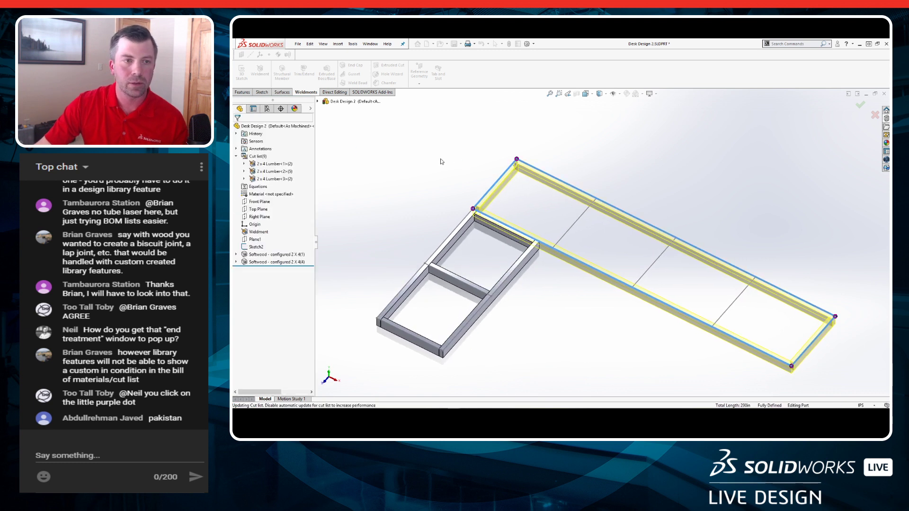
Highlight the members of the second 2 x 4 Lumber cut list item to check which boards it groups.
{"action": "left_click", "coordinate": [288, 171]}
{"action": "middle_click_drag", "start_coordinate": [602, 345], "coordinate": [605, 339]}
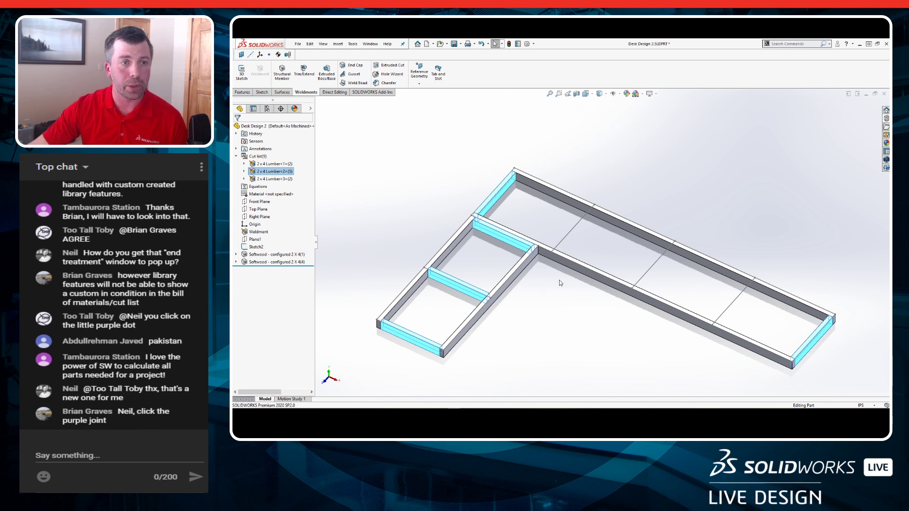
{"action": "left_click", "coordinate": [540, 310]}
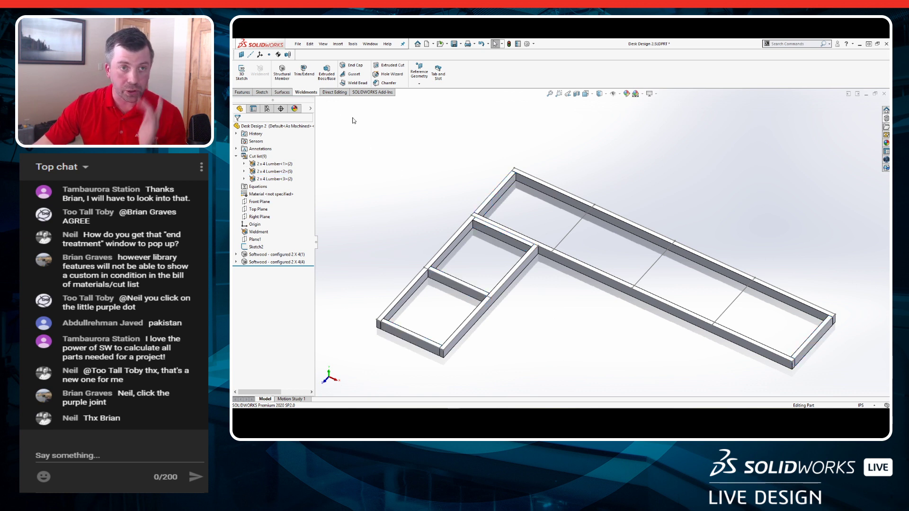
Start another 2 x 4 softwood structural member along the three cross lines inside the long rectangle.
{"action": "left_click", "coordinate": [282, 74]}
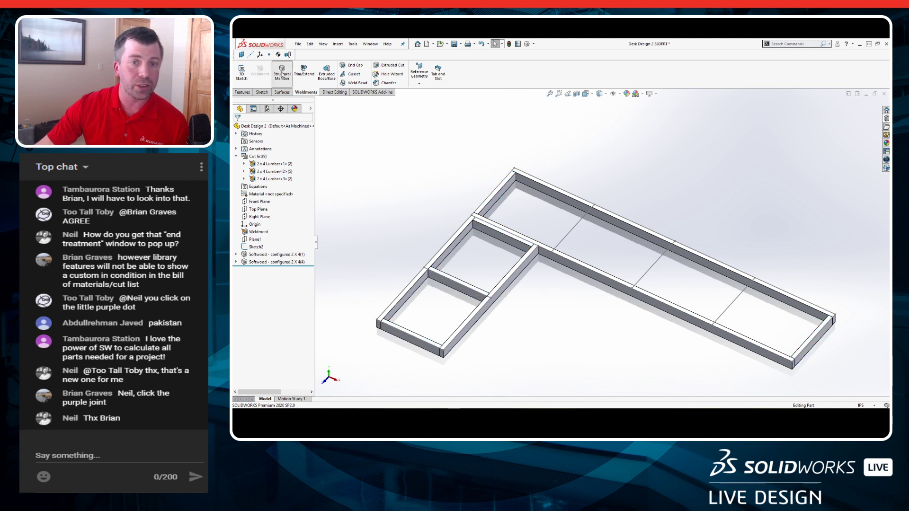
{"action": "left_click", "coordinate": [563, 240]}
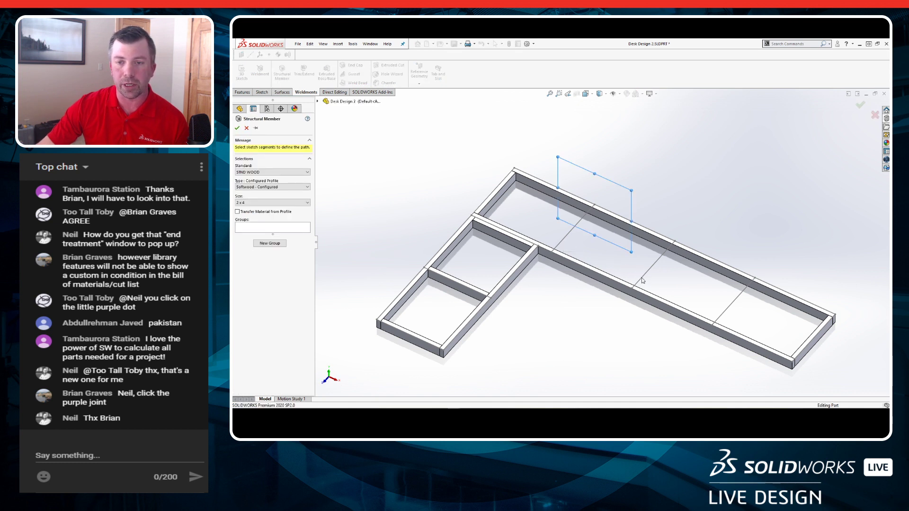
{"action": "left_click", "coordinate": [723, 315]}
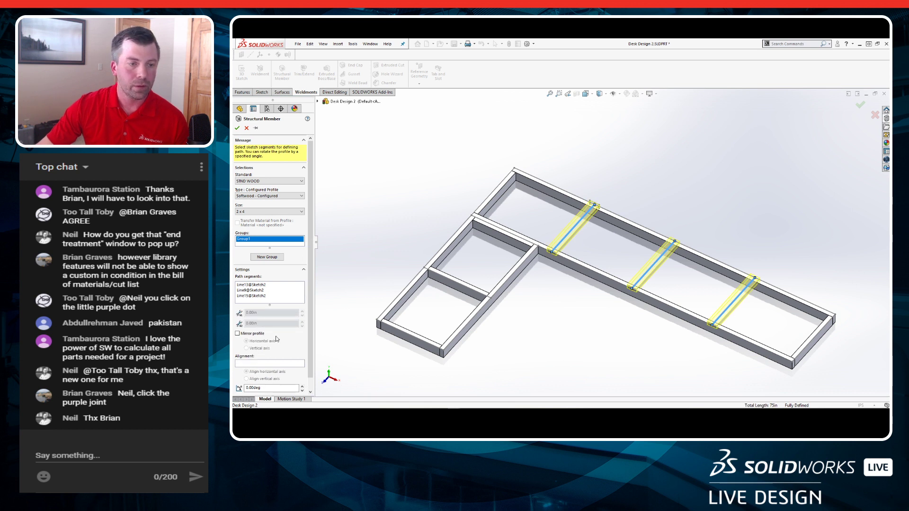
Rotate the three cross members' profile to 90 degrees, locate it by its top midpoint, and accept the feature.
{"action": "scroll", "coordinate": [277, 339], "scroll_direction": "down", "scroll_amount": 1}
{"action": "left_click_drag", "start_coordinate": [282, 376], "coordinate": [247, 376]}
{"action": "type", "text": "90"}
{"action": "key", "text": "Return"}
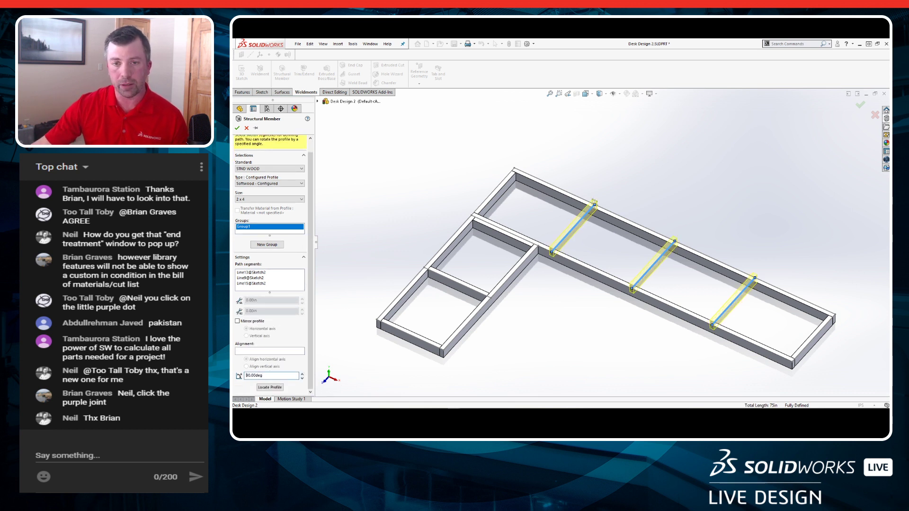
{"action": "left_click", "coordinate": [278, 388]}
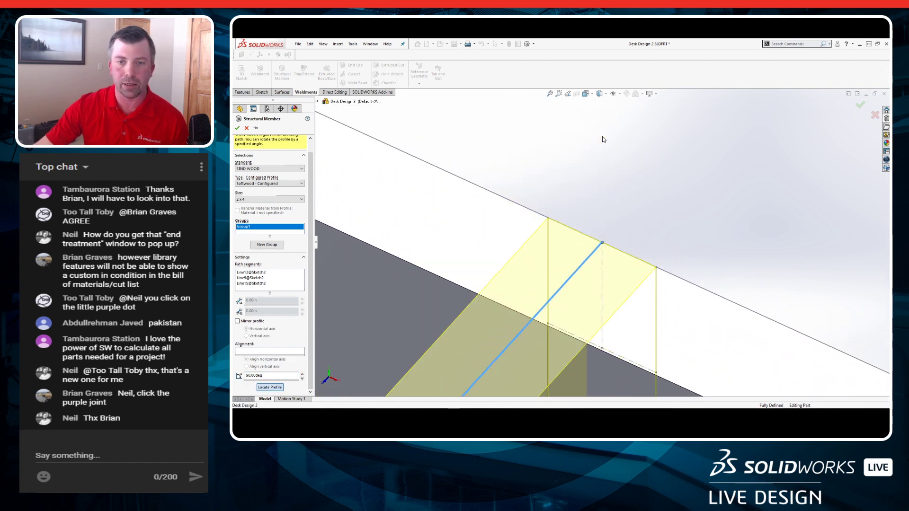
{"action": "key", "text": "Return"}
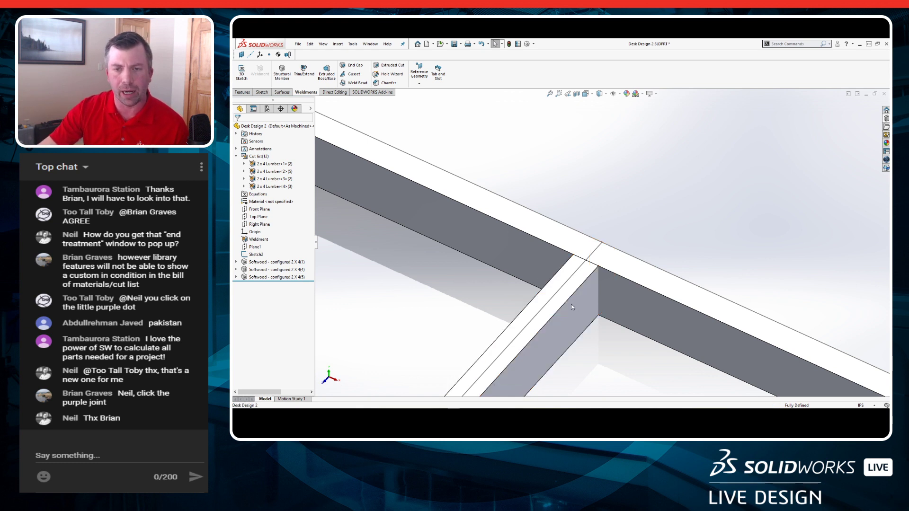
Start a Trim/Extend with the three cross members of the long frame as the bodies to trim.
{"action": "left_click", "coordinate": [638, 304]}
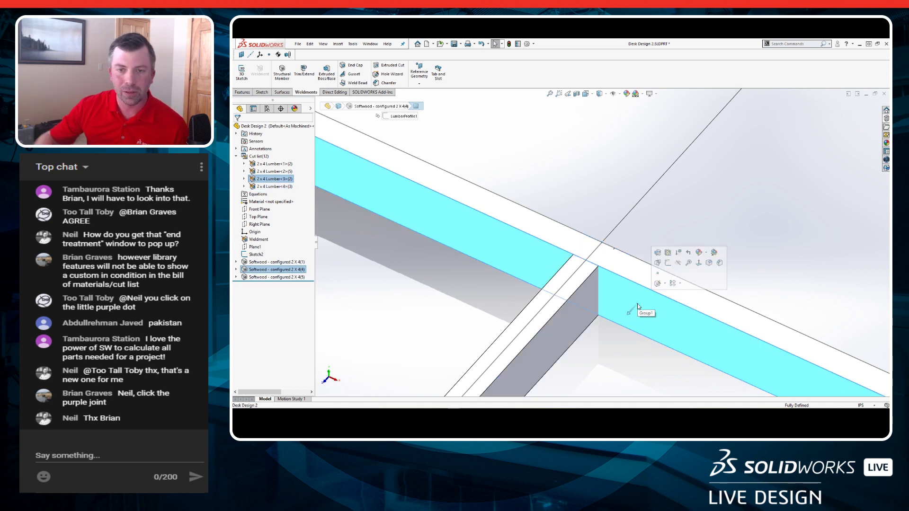
{"action": "left_click", "coordinate": [797, 221]}
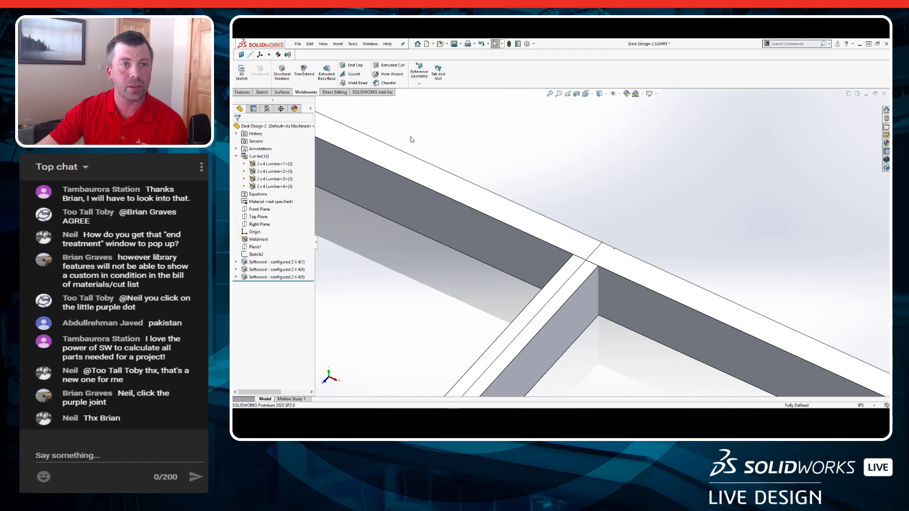
{"action": "left_click", "coordinate": [304, 75]}
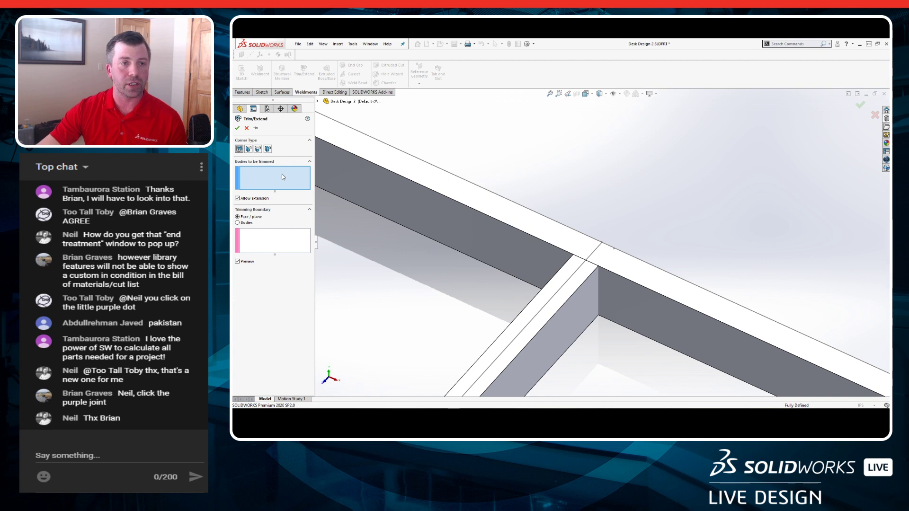
{"action": "left_click", "coordinate": [532, 320]}
{"action": "scroll", "coordinate": [582, 355], "scroll_direction": "up", "scroll_amount": 1}
{"action": "scroll", "coordinate": [582, 355], "scroll_direction": "up", "scroll_amount": 4}
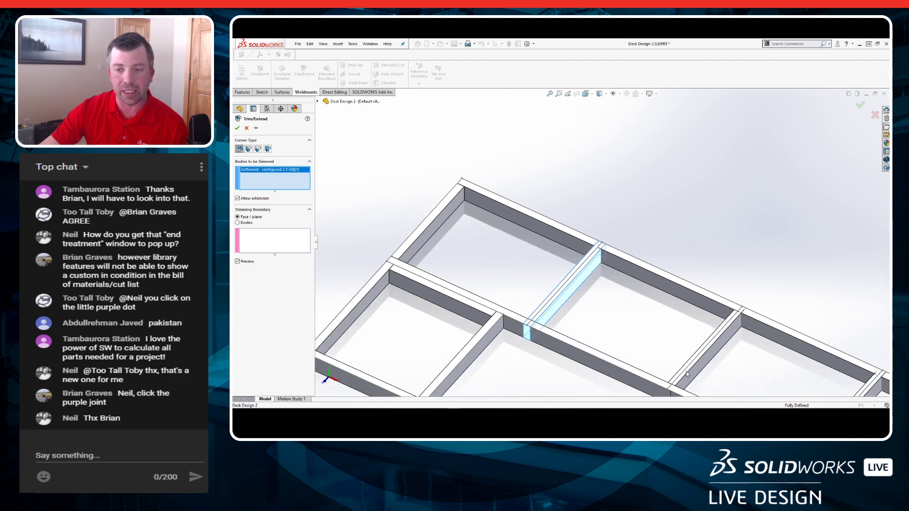
{"action": "scroll", "coordinate": [627, 318], "scroll_direction": "down", "scroll_amount": 2}
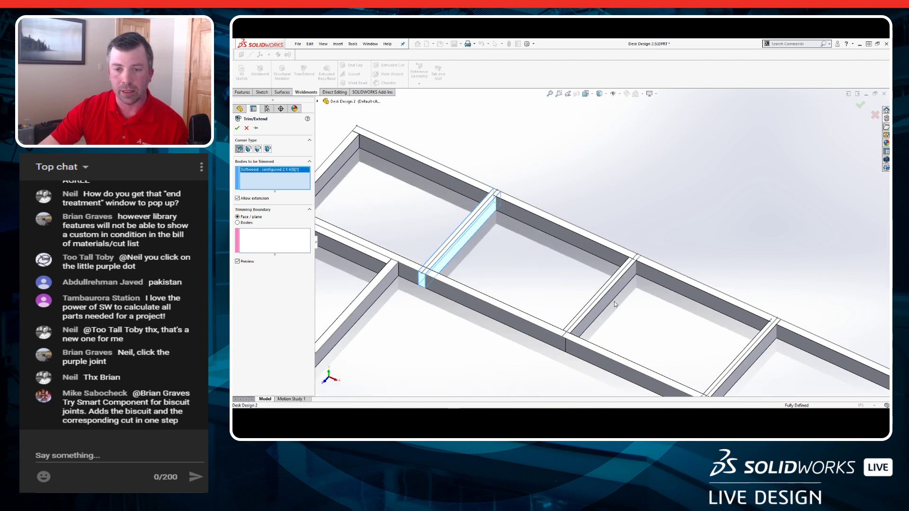
{"action": "left_click", "coordinate": [612, 303]}
{"action": "left_click", "coordinate": [738, 368]}
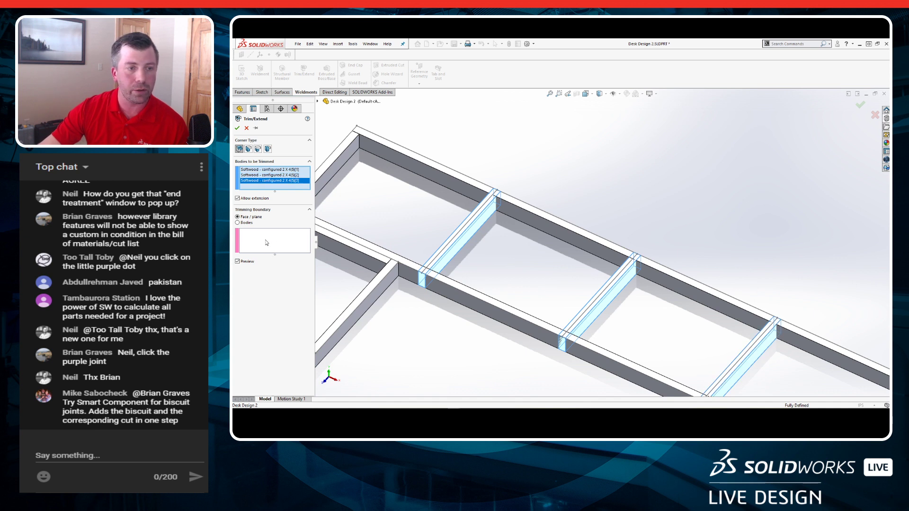
Trim the three cross members against the two long side boards of the frame, using bodies as the trimming boundary, and accept.
{"action": "left_click", "coordinate": [244, 222]}
{"action": "left_click", "coordinate": [459, 299]}
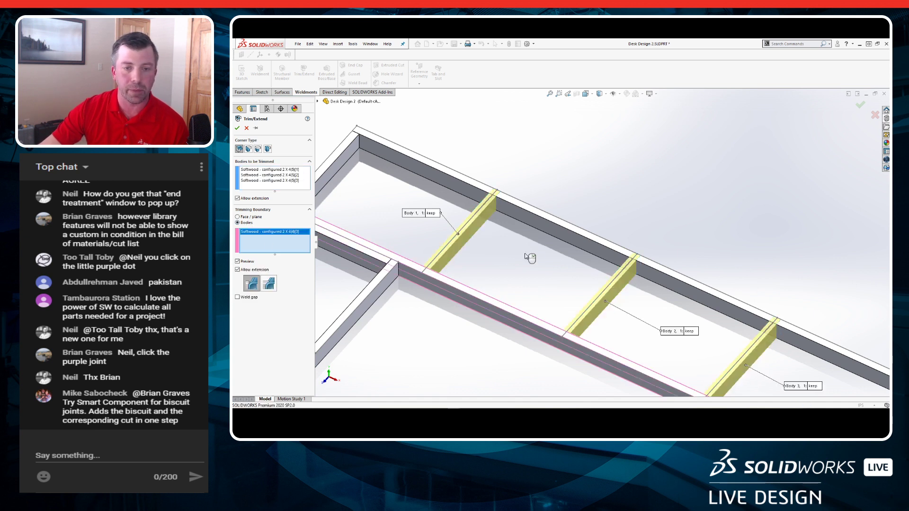
{"action": "left_click", "coordinate": [553, 228]}
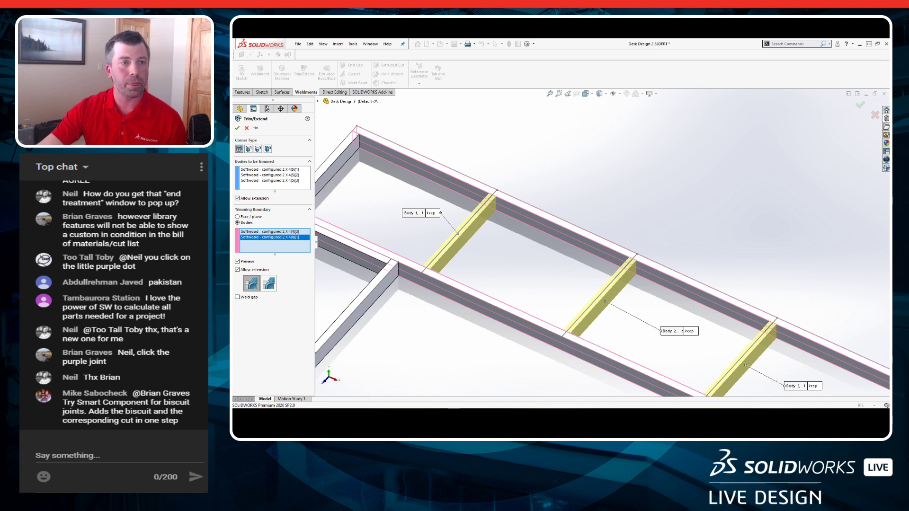
{"action": "left_click", "coordinate": [238, 127]}
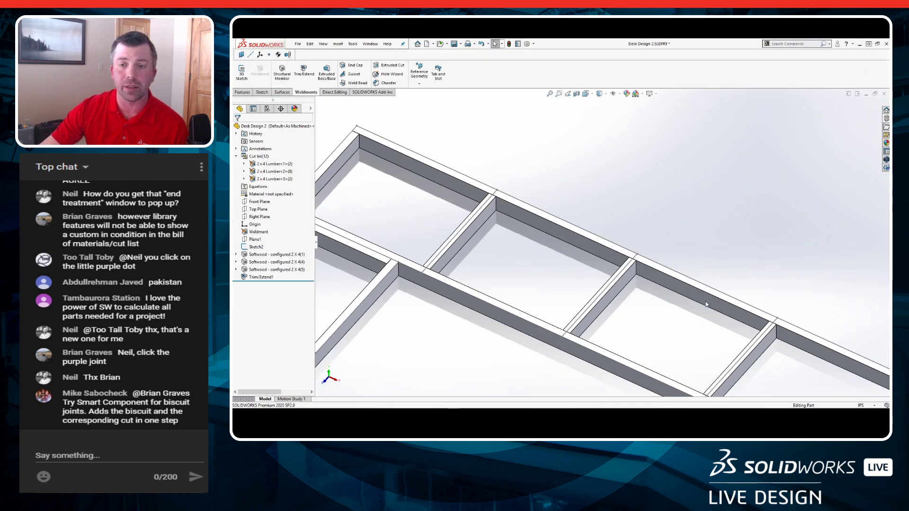
Start a softwood structural member of size 1 x 10 along the outer long line of the long frame.
{"action": "scroll", "coordinate": [706, 304], "scroll_direction": "up", "scroll_amount": 4}
{"action": "middle_click_drag", "start_coordinate": [606, 323], "coordinate": [624, 313], "text": "ctrl"}
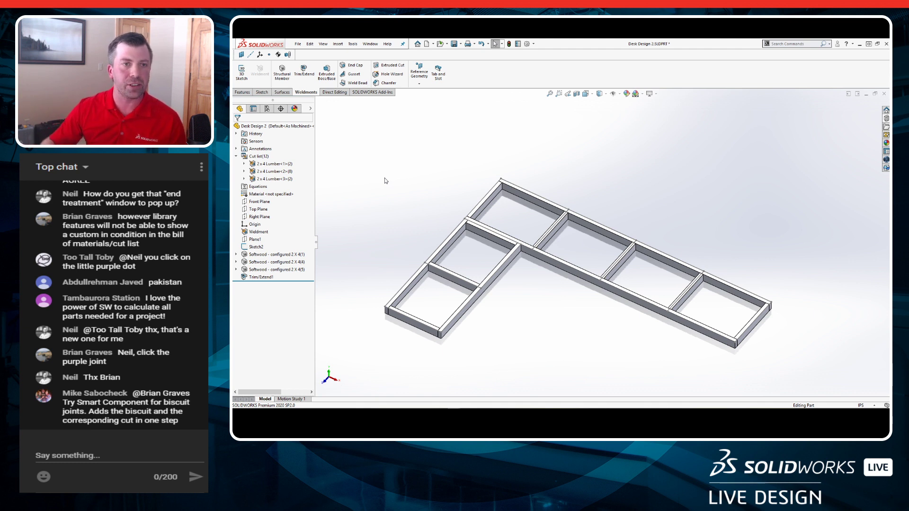
{"action": "left_click", "coordinate": [287, 81]}
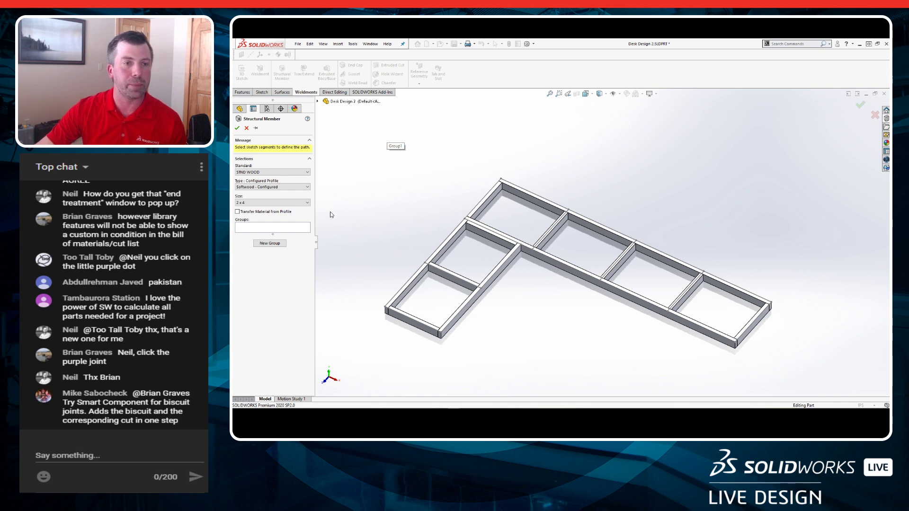
{"action": "left_click", "coordinate": [291, 204]}
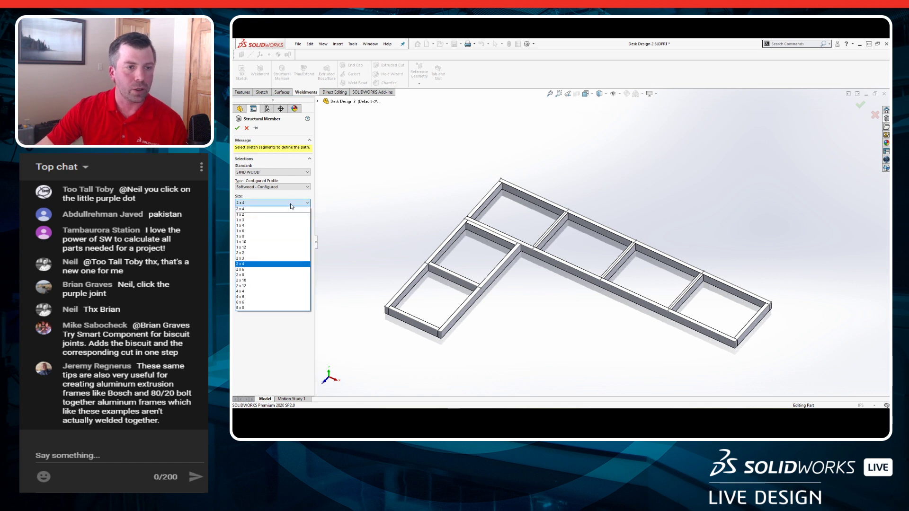
{"action": "left_click", "coordinate": [263, 243]}
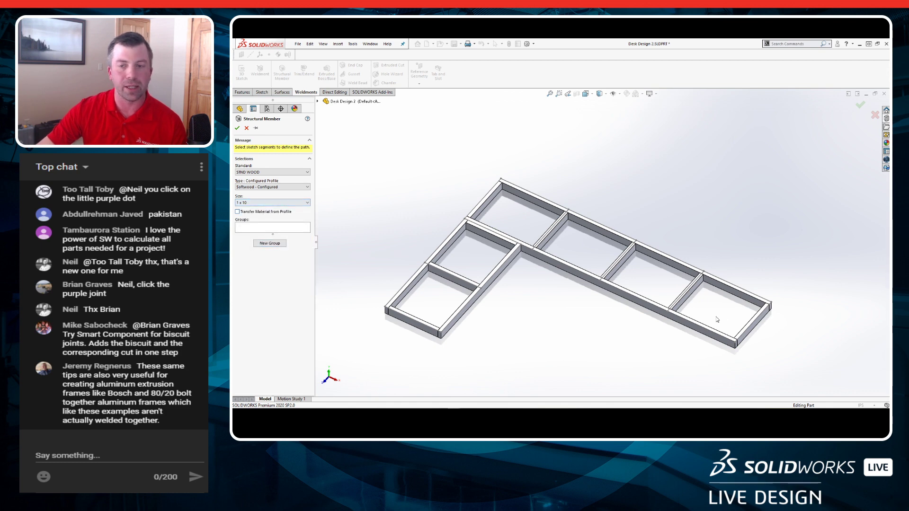
{"action": "scroll", "coordinate": [718, 319], "scroll_direction": "down", "scroll_amount": 5}
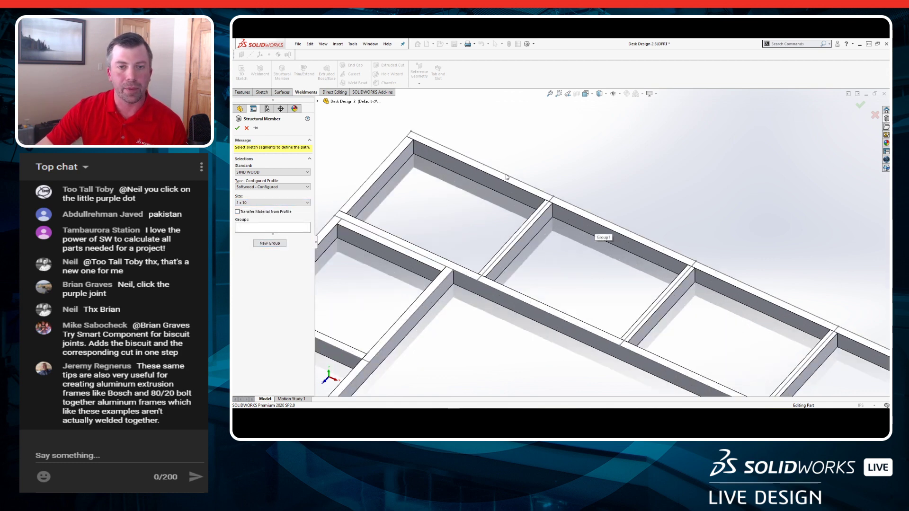
{"action": "left_click", "coordinate": [258, 228]}
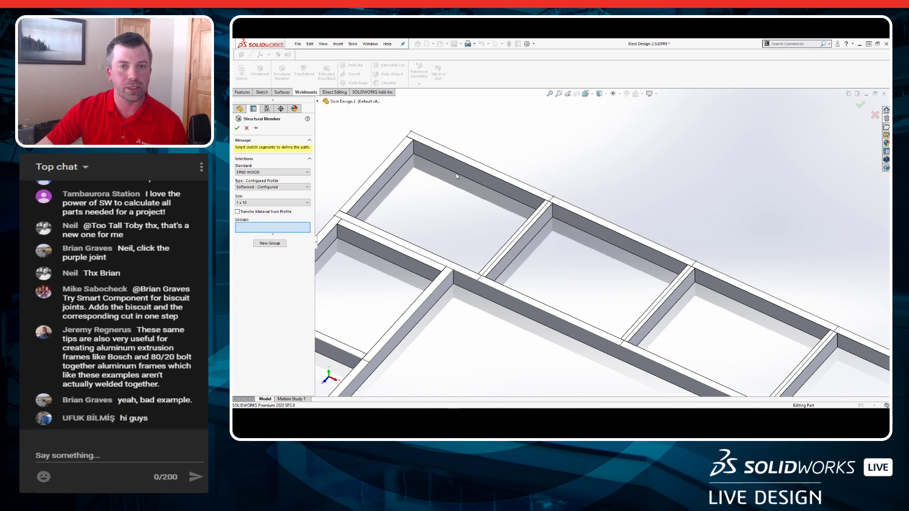
{"action": "left_click", "coordinate": [479, 162]}
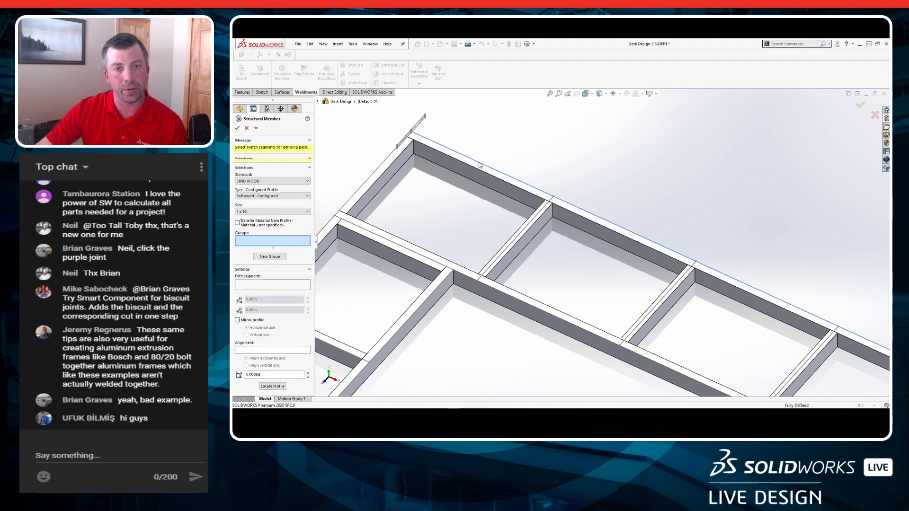
Locate the 1 x 10 profile by its lower outer corner so the board lies on top of the frame, and accept the feature.
{"action": "scroll", "coordinate": [480, 166], "scroll_direction": "up", "scroll_amount": 6}
{"action": "middle_click_drag", "start_coordinate": [656, 247], "coordinate": [635, 240]}
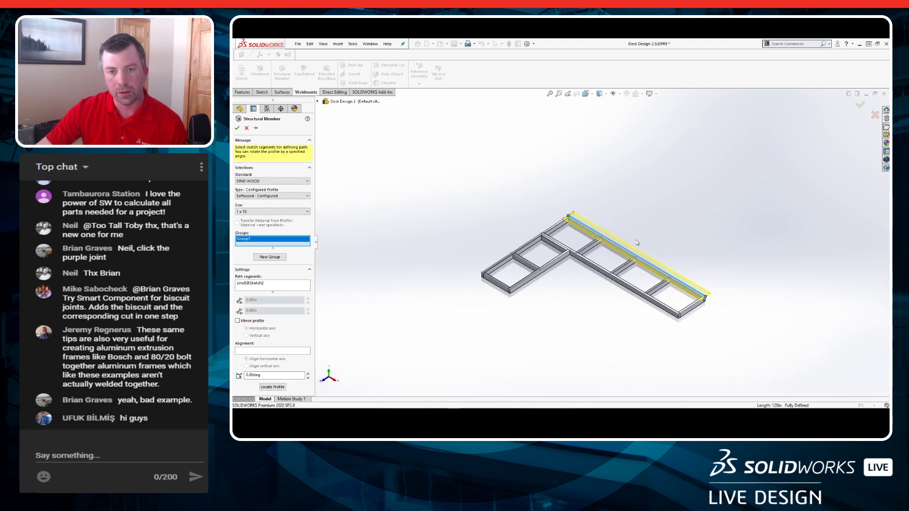
{"action": "scroll", "coordinate": [636, 240], "scroll_direction": "down", "scroll_amount": 4}
{"action": "left_click", "coordinate": [272, 387]}
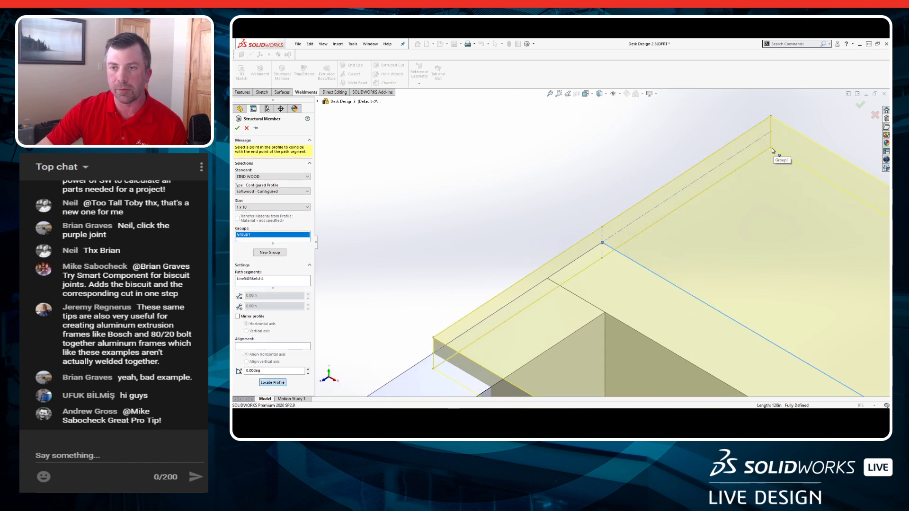
{"action": "left_click", "coordinate": [773, 150]}
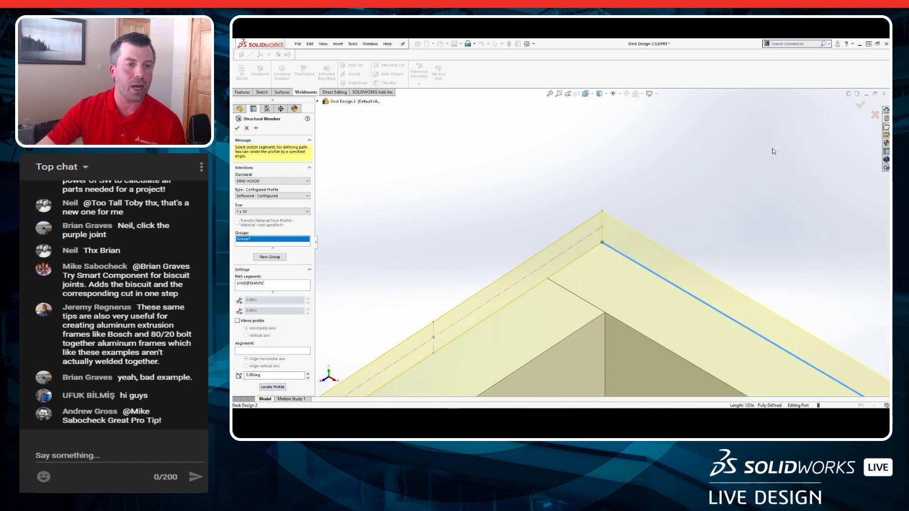
{"action": "left_click", "coordinate": [859, 105]}
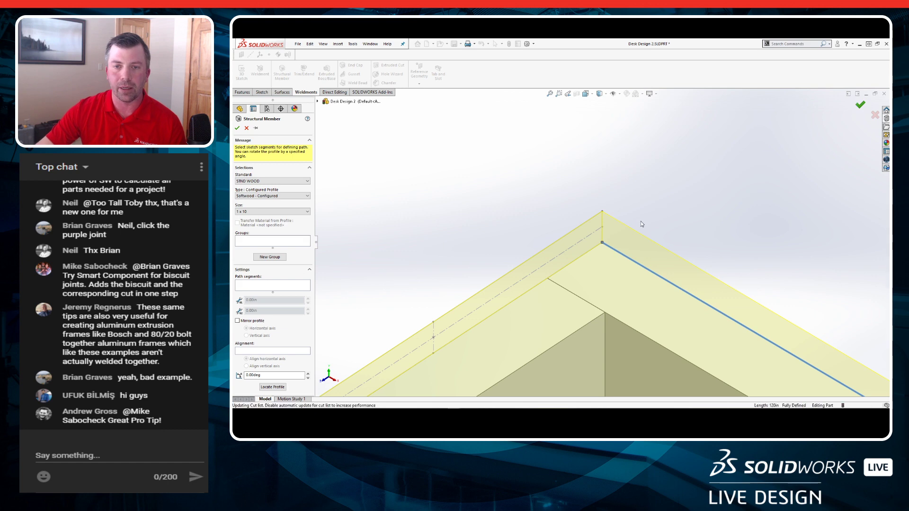
Start a linear pattern along the short end edge of the 1 x 10 board with a spacing of 9.25 in.
{"action": "middle_click_drag", "start_coordinate": [645, 293], "coordinate": [609, 303]}
{"action": "scroll", "coordinate": [639, 334], "scroll_direction": "up", "scroll_amount": 2}
{"action": "scroll", "coordinate": [649, 343], "scroll_direction": "down", "scroll_amount": 4}
{"action": "middle_click_drag", "start_coordinate": [649, 343], "coordinate": [889, 315]}
{"action": "middle_click_drag", "start_coordinate": [597, 291], "coordinate": [604, 301]}
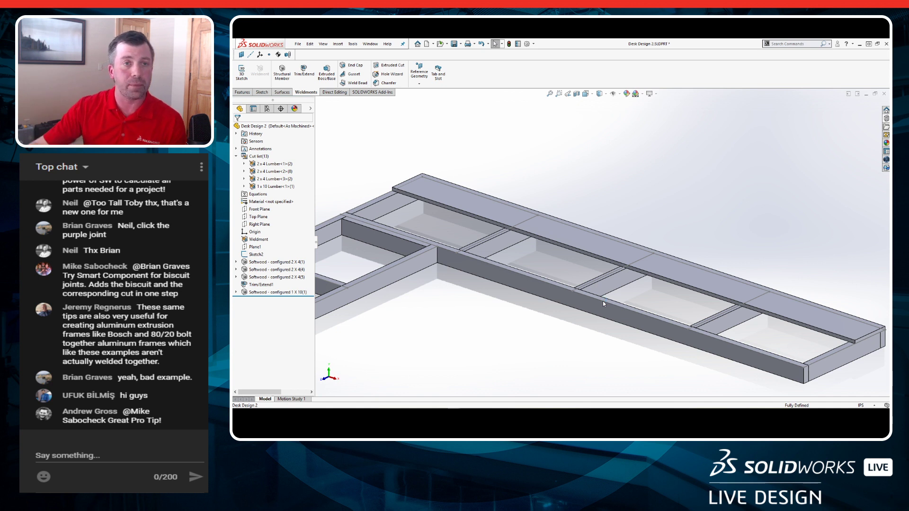
{"action": "left_click", "coordinate": [245, 92]}
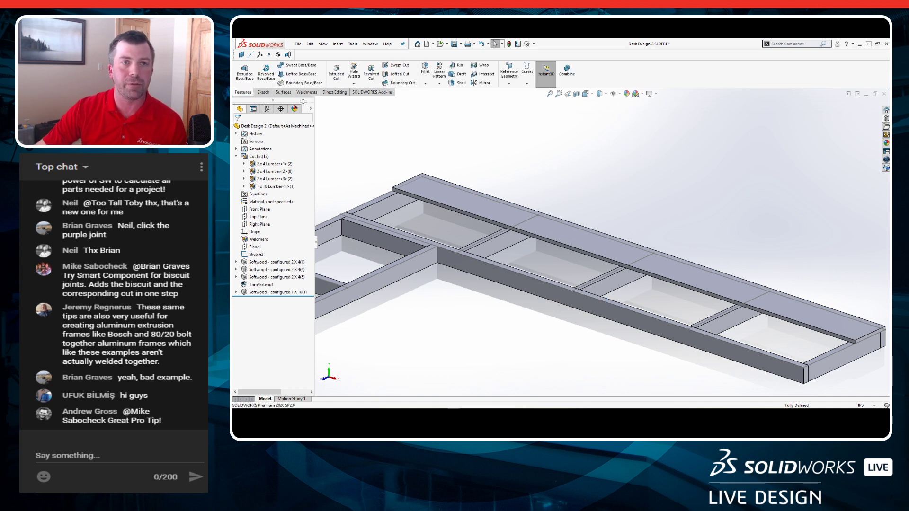
{"action": "left_click", "coordinate": [439, 84]}
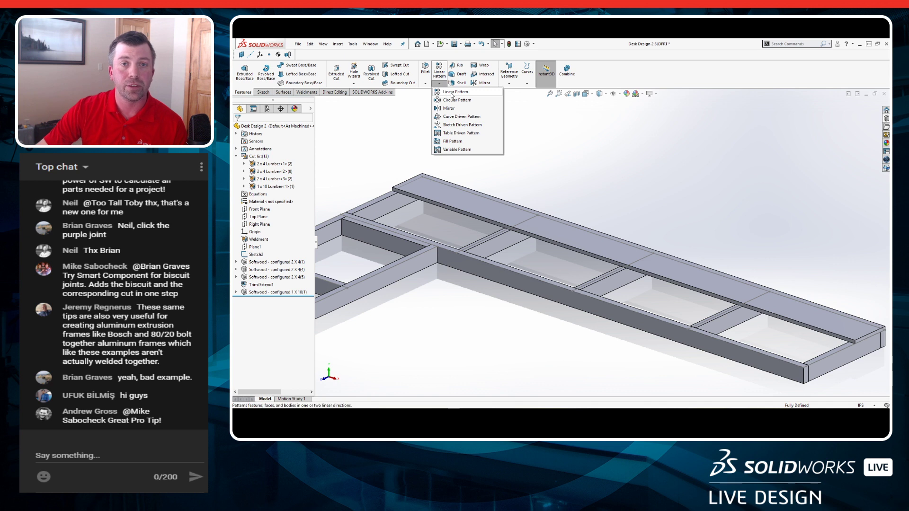
{"action": "left_click", "coordinate": [452, 94]}
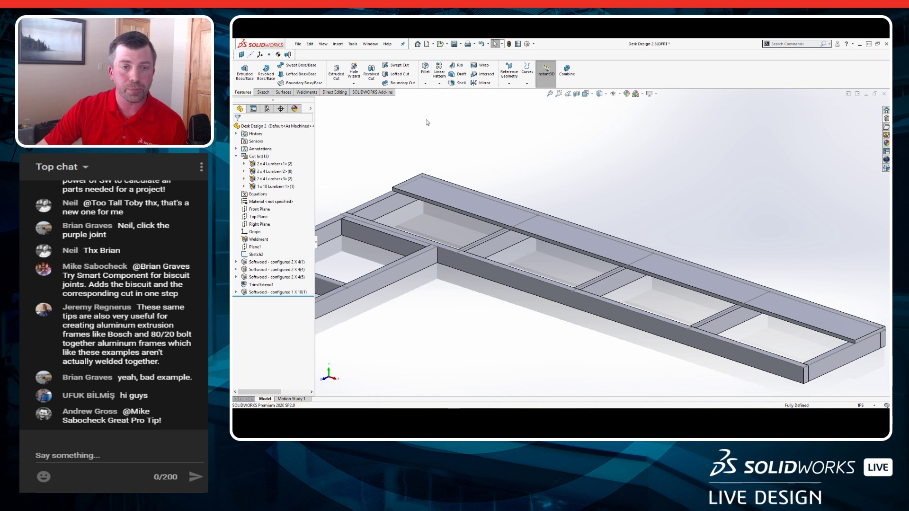
{"action": "left_click", "coordinate": [407, 180]}
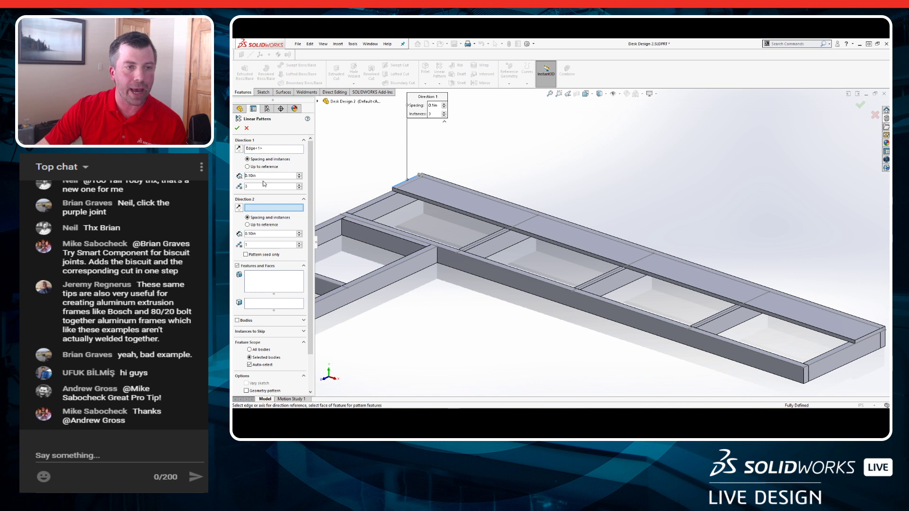
{"action": "key", "text": "BackSpace"}
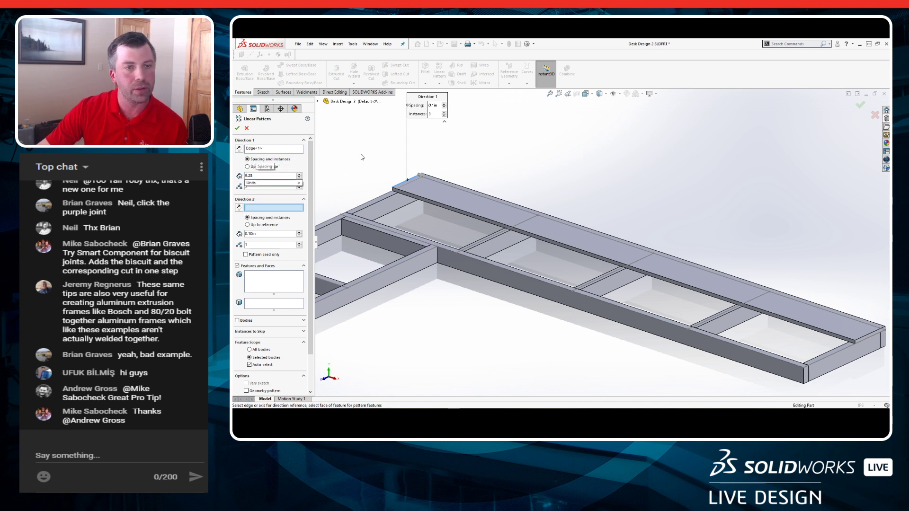
{"action": "left_click", "coordinate": [404, 183]}
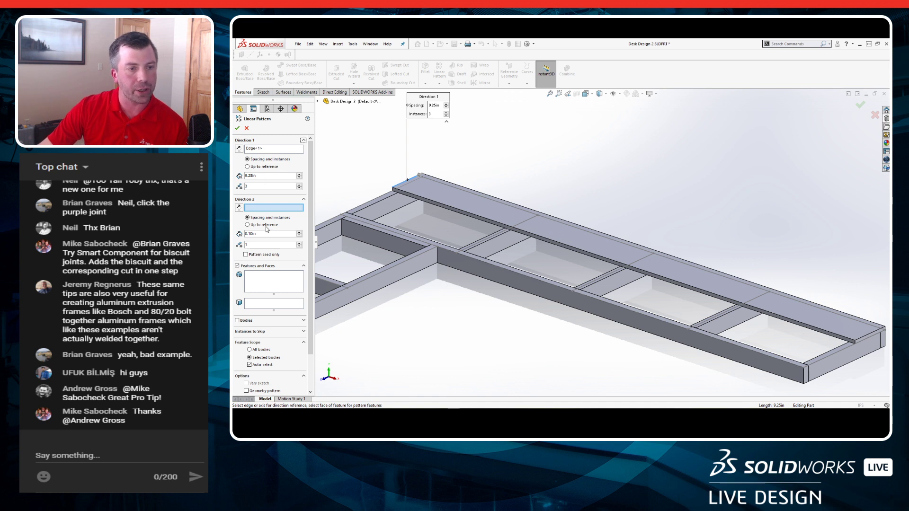
Pattern the 1 x 10 board as a body with three instances across the frame and accept the pattern.
{"action": "left_click", "coordinate": [255, 321]}
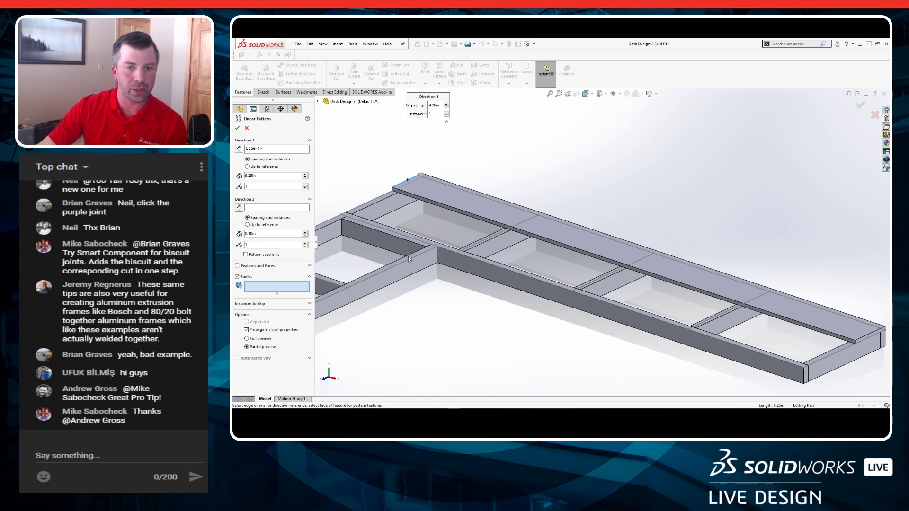
{"action": "left_click", "coordinate": [488, 204]}
{"action": "middle_click_drag", "start_coordinate": [485, 207], "coordinate": [613, 326]}
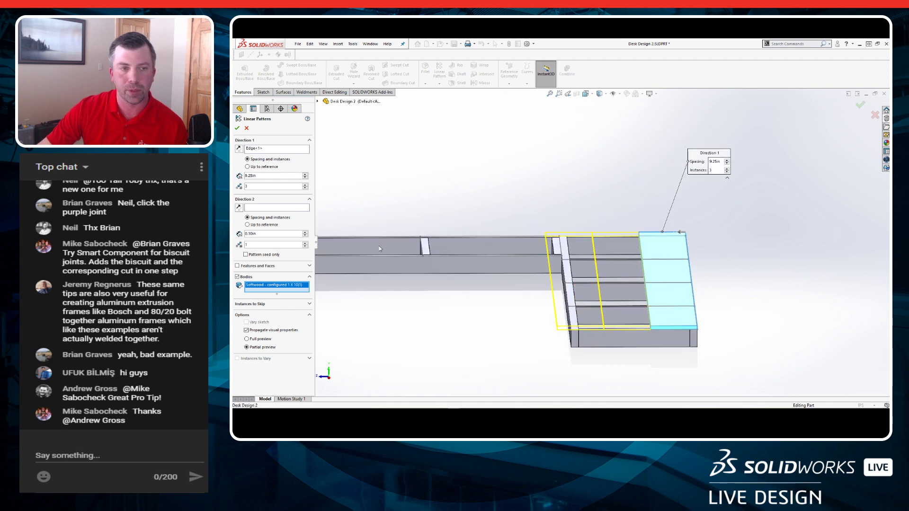
{"action": "left_click", "coordinate": [237, 128]}
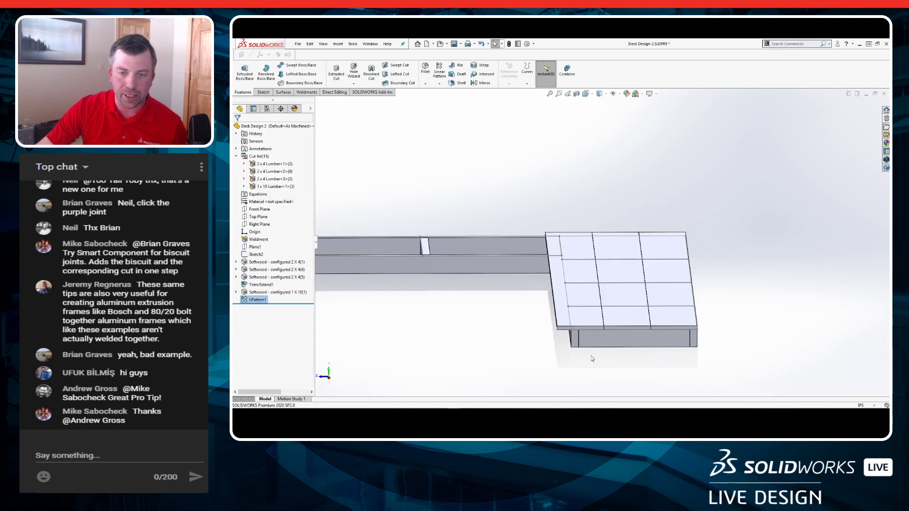
Create a reference plane offset 1 in outward from the end face of the long frame.
{"action": "scroll", "coordinate": [565, 288], "scroll_direction": "down", "scroll_amount": 3}
{"action": "scroll", "coordinate": [564, 287], "scroll_direction": "down", "scroll_amount": 2}
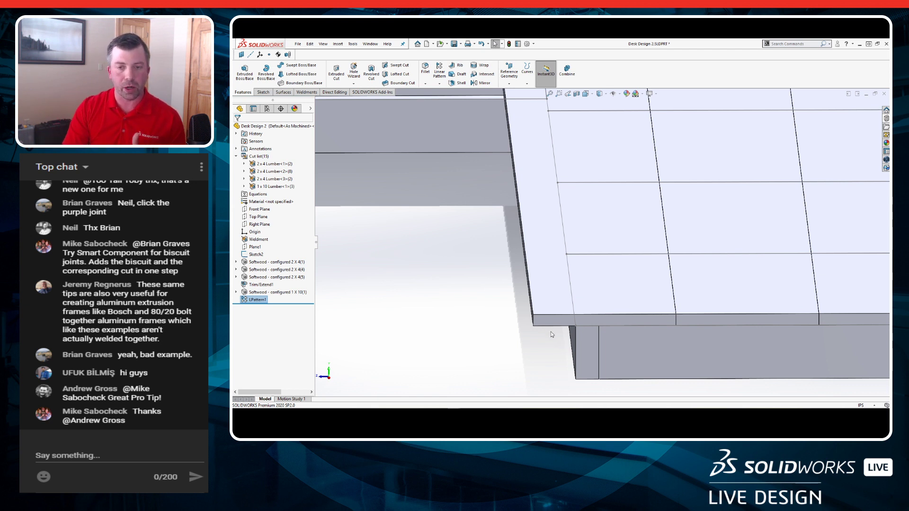
{"action": "scroll", "coordinate": [539, 306], "scroll_direction": "up", "scroll_amount": 5}
{"action": "middle_click_drag", "start_coordinate": [579, 289], "coordinate": [665, 300]}
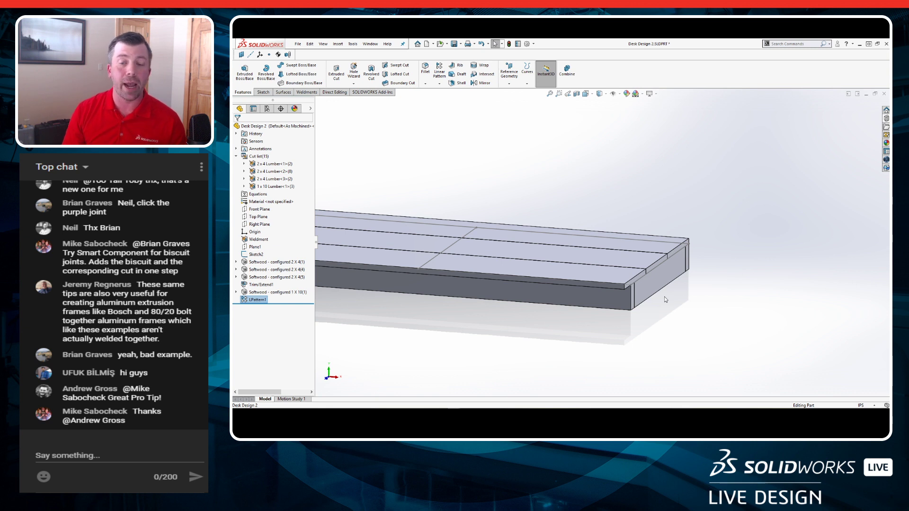
{"action": "left_click", "coordinate": [303, 92]}
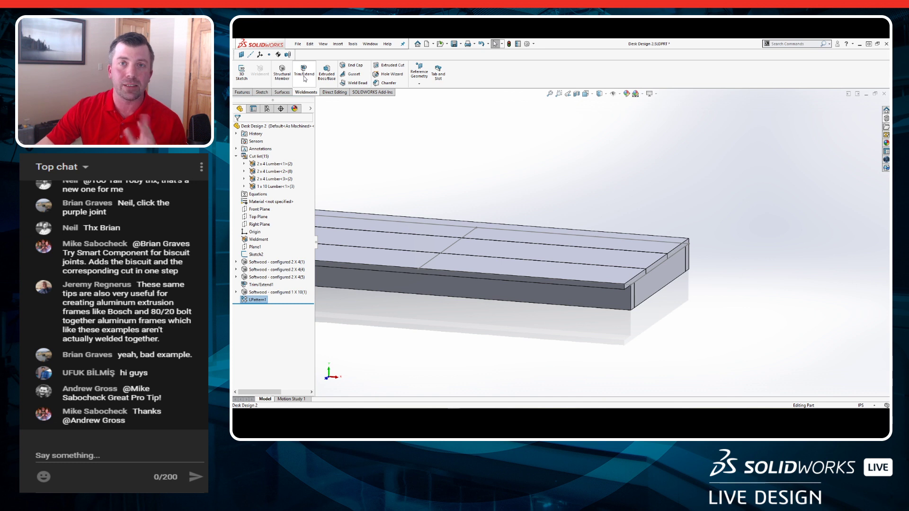
{"action": "left_click", "coordinate": [419, 74]}
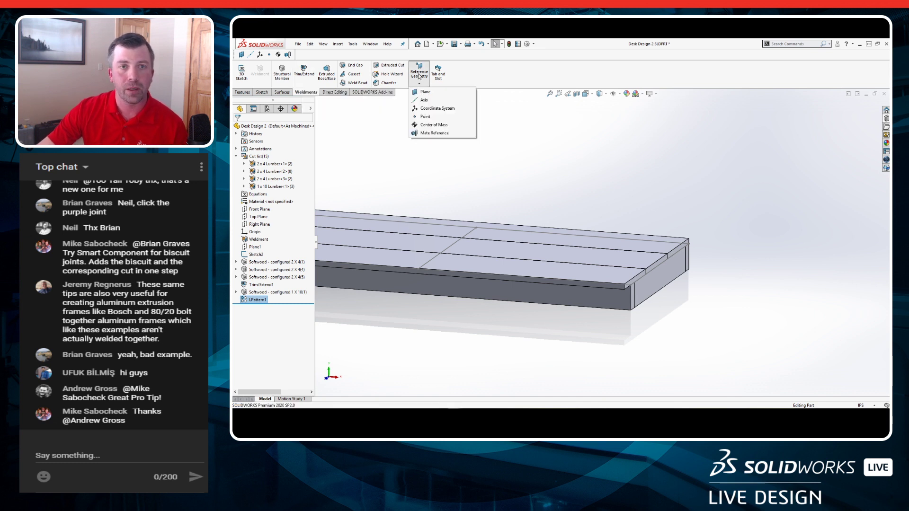
{"action": "left_click", "coordinate": [425, 91]}
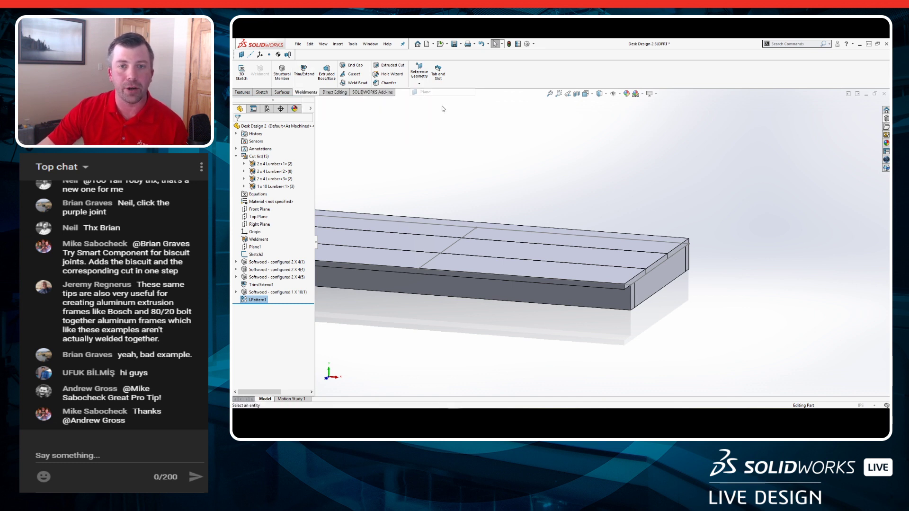
{"action": "left_click", "coordinate": [658, 287]}
{"action": "type", "text": "1"}
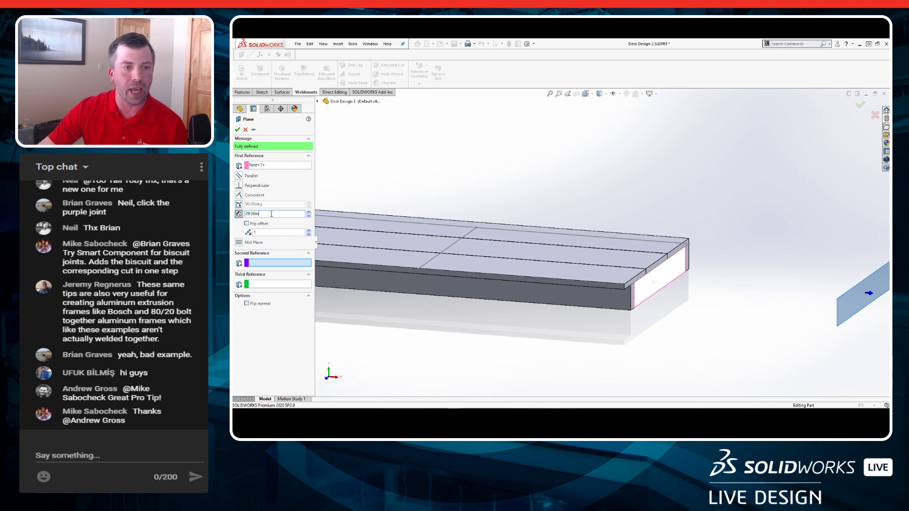
{"action": "key", "text": "Return"}
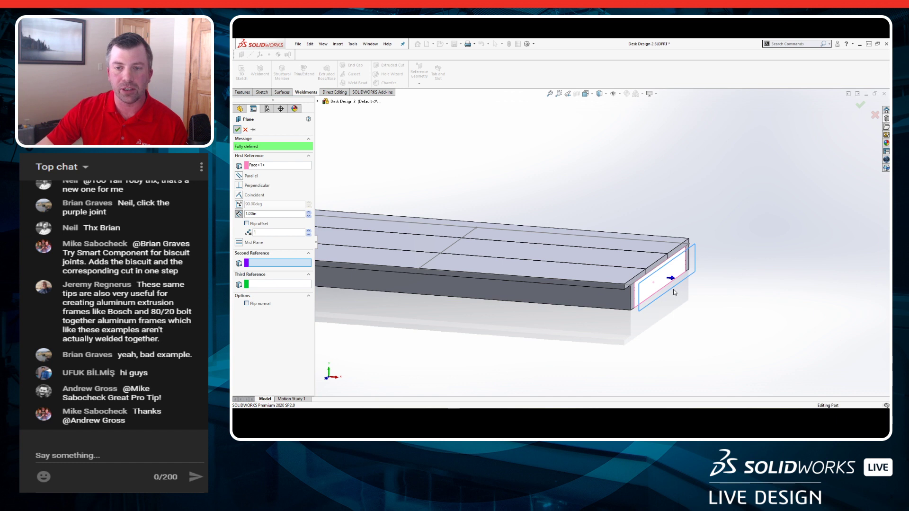
{"action": "key", "text": "Return"}
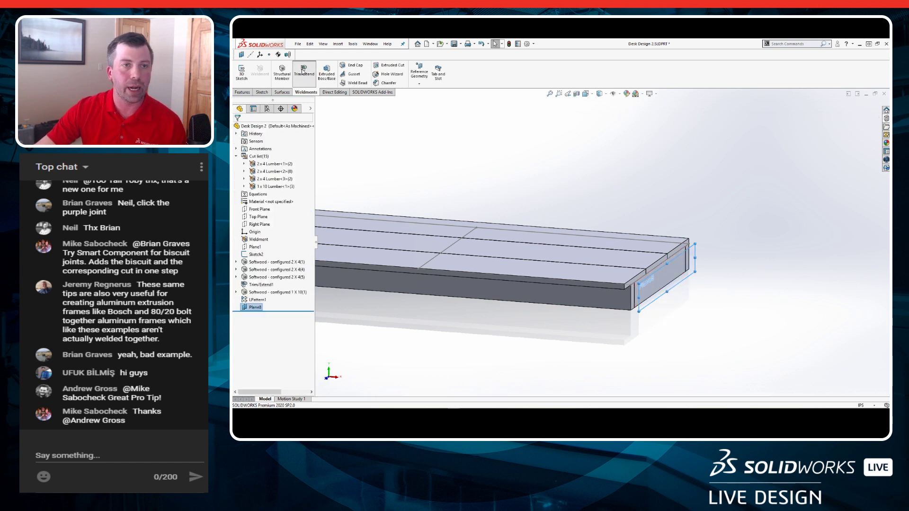
Trim/extend all three 1 x 10 boards to the offset reference plane as a face/plane boundary so they overhang the frame, and accept.
{"action": "left_click", "coordinate": [303, 70]}
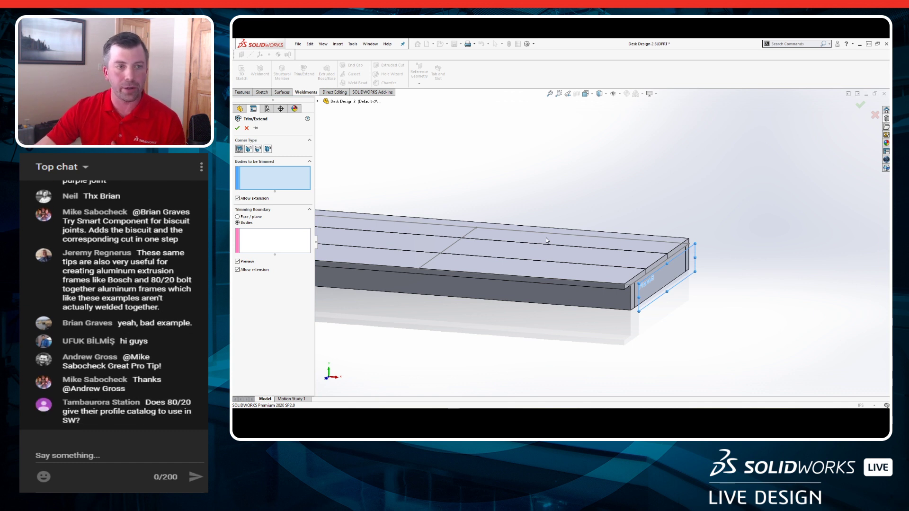
{"action": "left_click", "coordinate": [364, 217]}
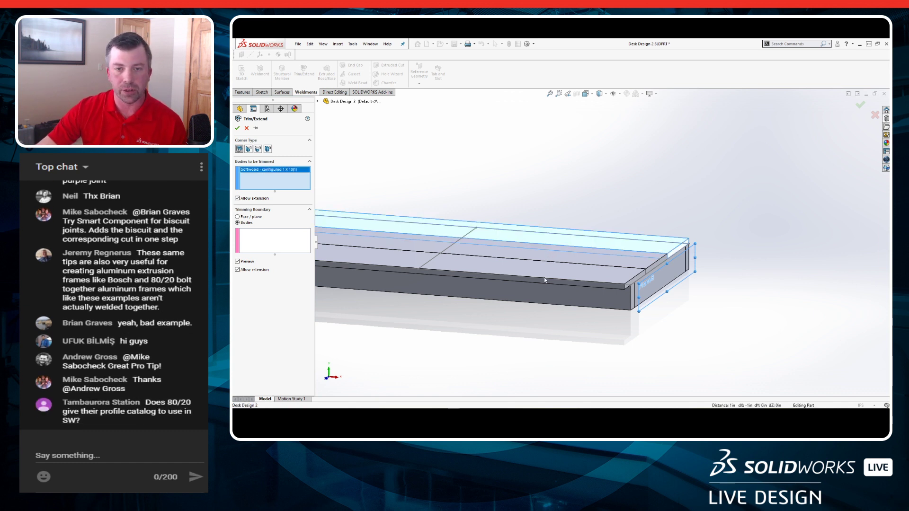
{"action": "left_click", "coordinate": [367, 235]}
{"action": "left_click", "coordinate": [365, 253]}
{"action": "left_click", "coordinate": [280, 238]}
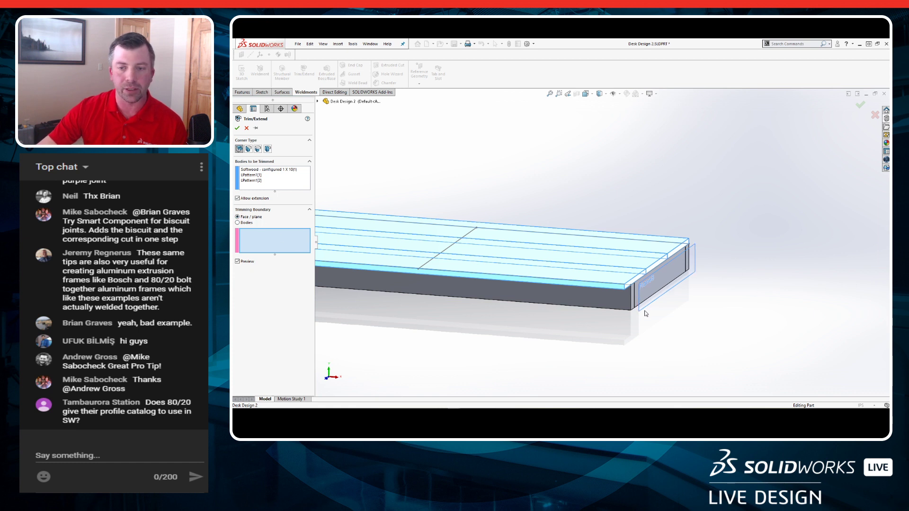
{"action": "left_click", "coordinate": [663, 299]}
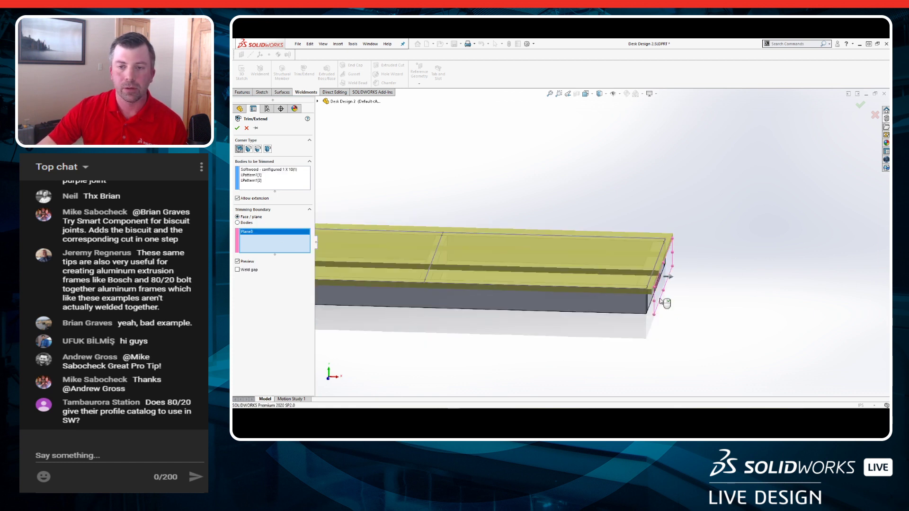
{"action": "scroll", "coordinate": [682, 299], "scroll_direction": "down", "scroll_amount": 3}
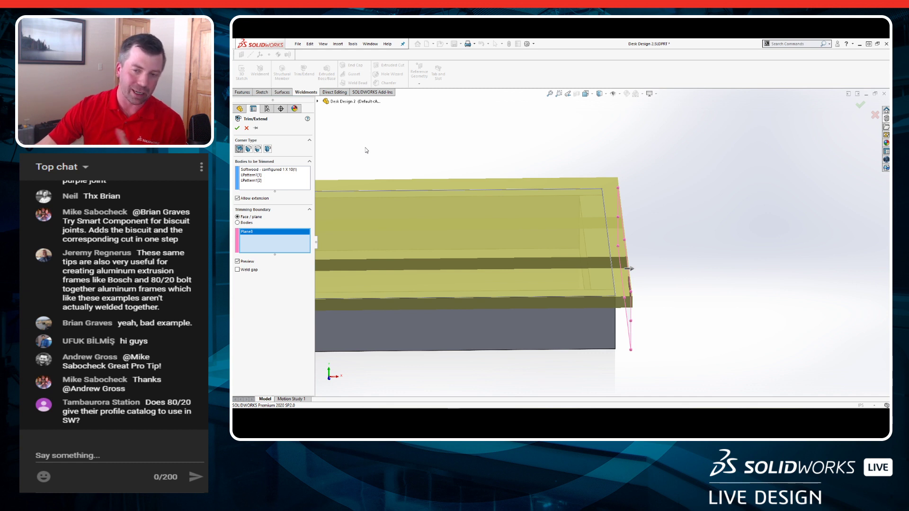
{"action": "left_click", "coordinate": [238, 128]}
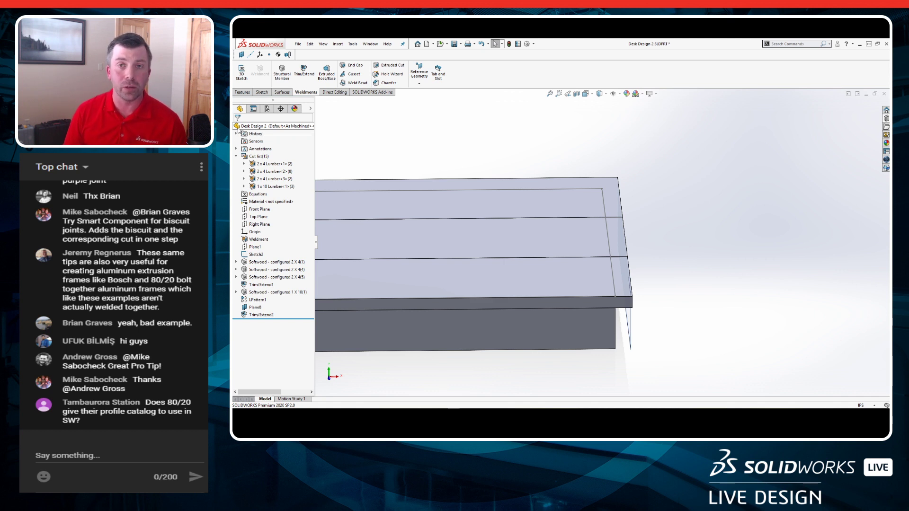
Switch to the Assem2 assembly and examine how the updated desk fits inside the Downstairs Office room.
{"action": "scroll", "coordinate": [556, 240], "scroll_direction": "up", "scroll_amount": 3}
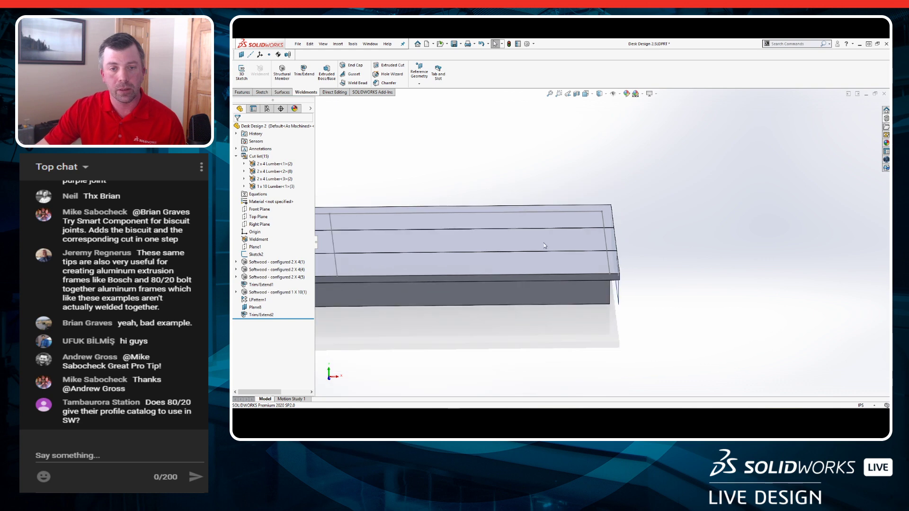
{"action": "middle_click_drag", "start_coordinate": [555, 242], "coordinate": [443, 209], "text": "ctrl"}
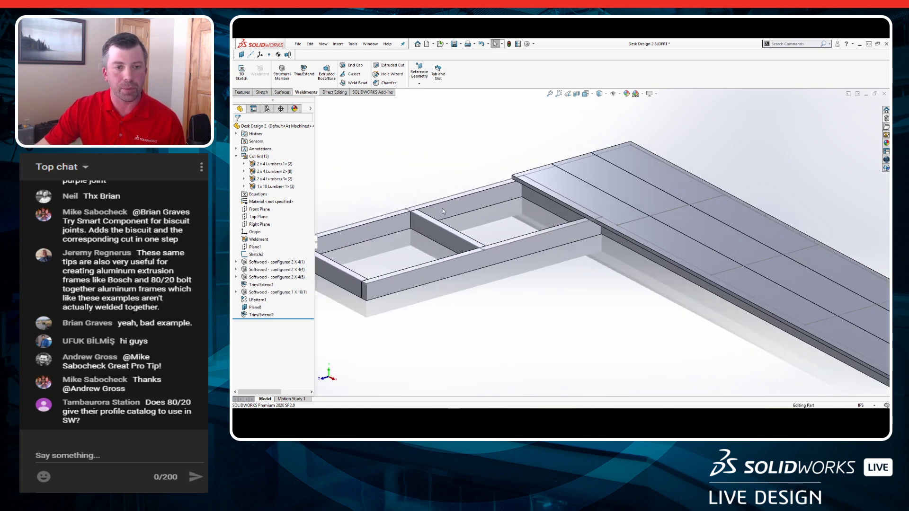
{"action": "left_click", "coordinate": [370, 44]}
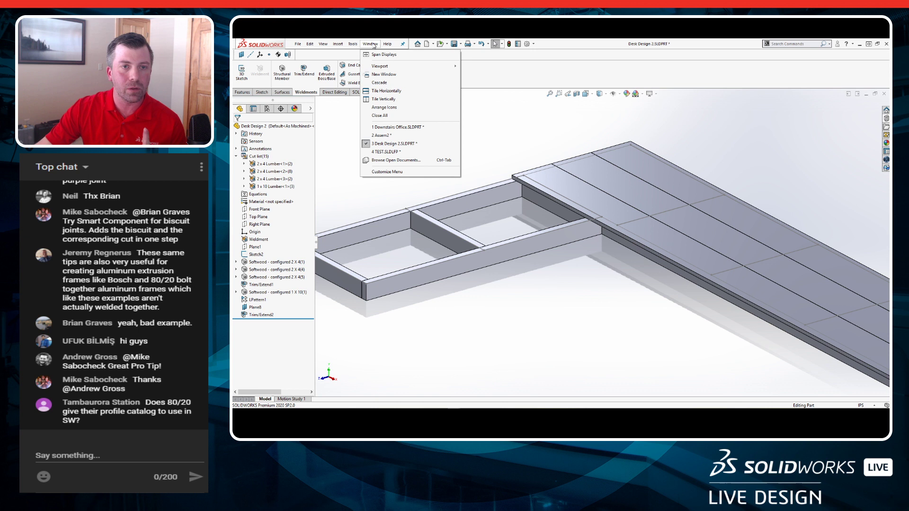
{"action": "left_click", "coordinate": [404, 137]}
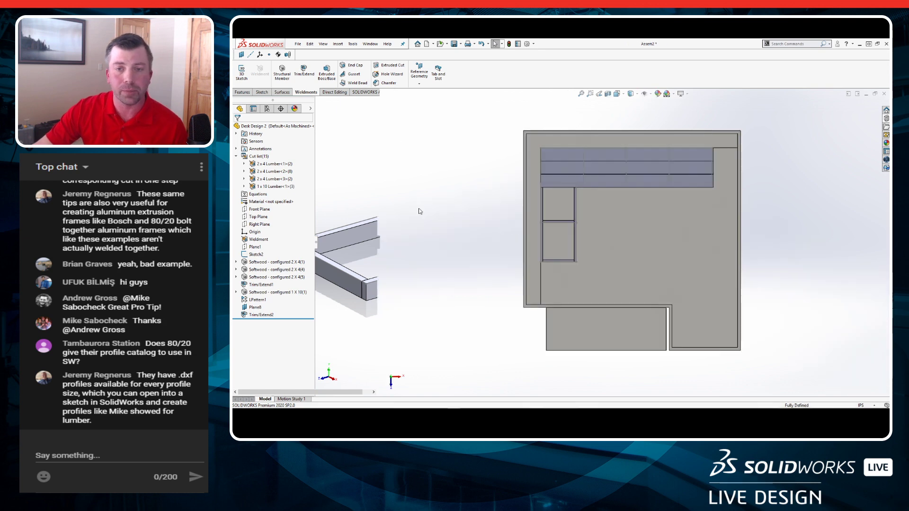
{"action": "scroll", "coordinate": [613, 215], "scroll_direction": "down", "scroll_amount": 3}
{"action": "middle_click_drag", "start_coordinate": [587, 220], "coordinate": [564, 182]}
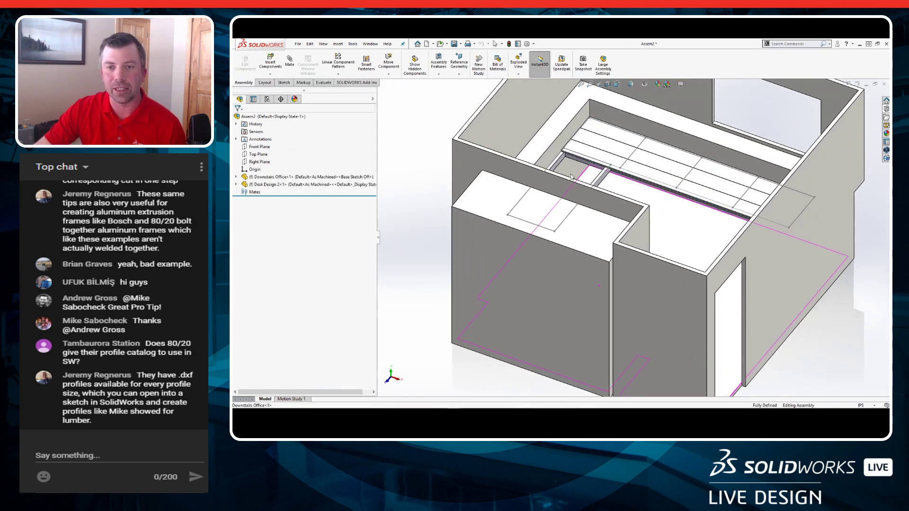
{"action": "scroll", "coordinate": [592, 213], "scroll_direction": "down", "scroll_amount": 3}
{"action": "middle_click_drag", "start_coordinate": [559, 264], "coordinate": [683, 279]}
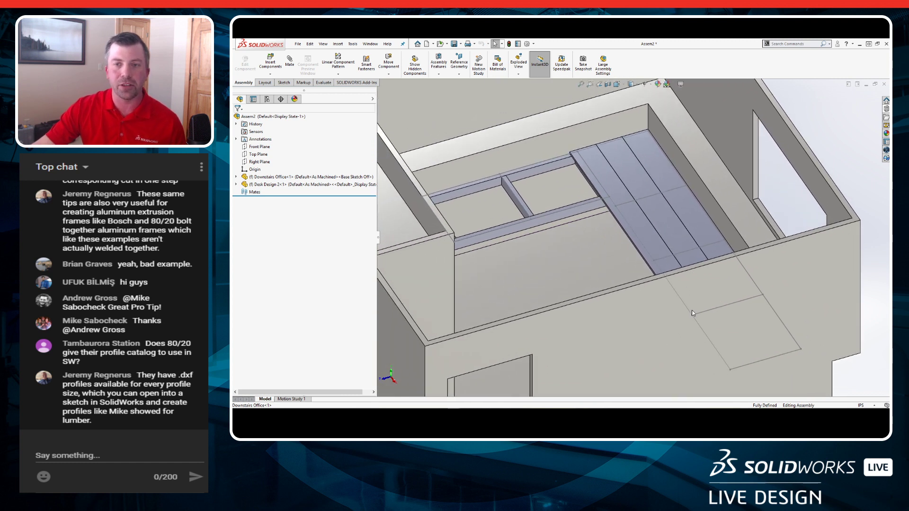